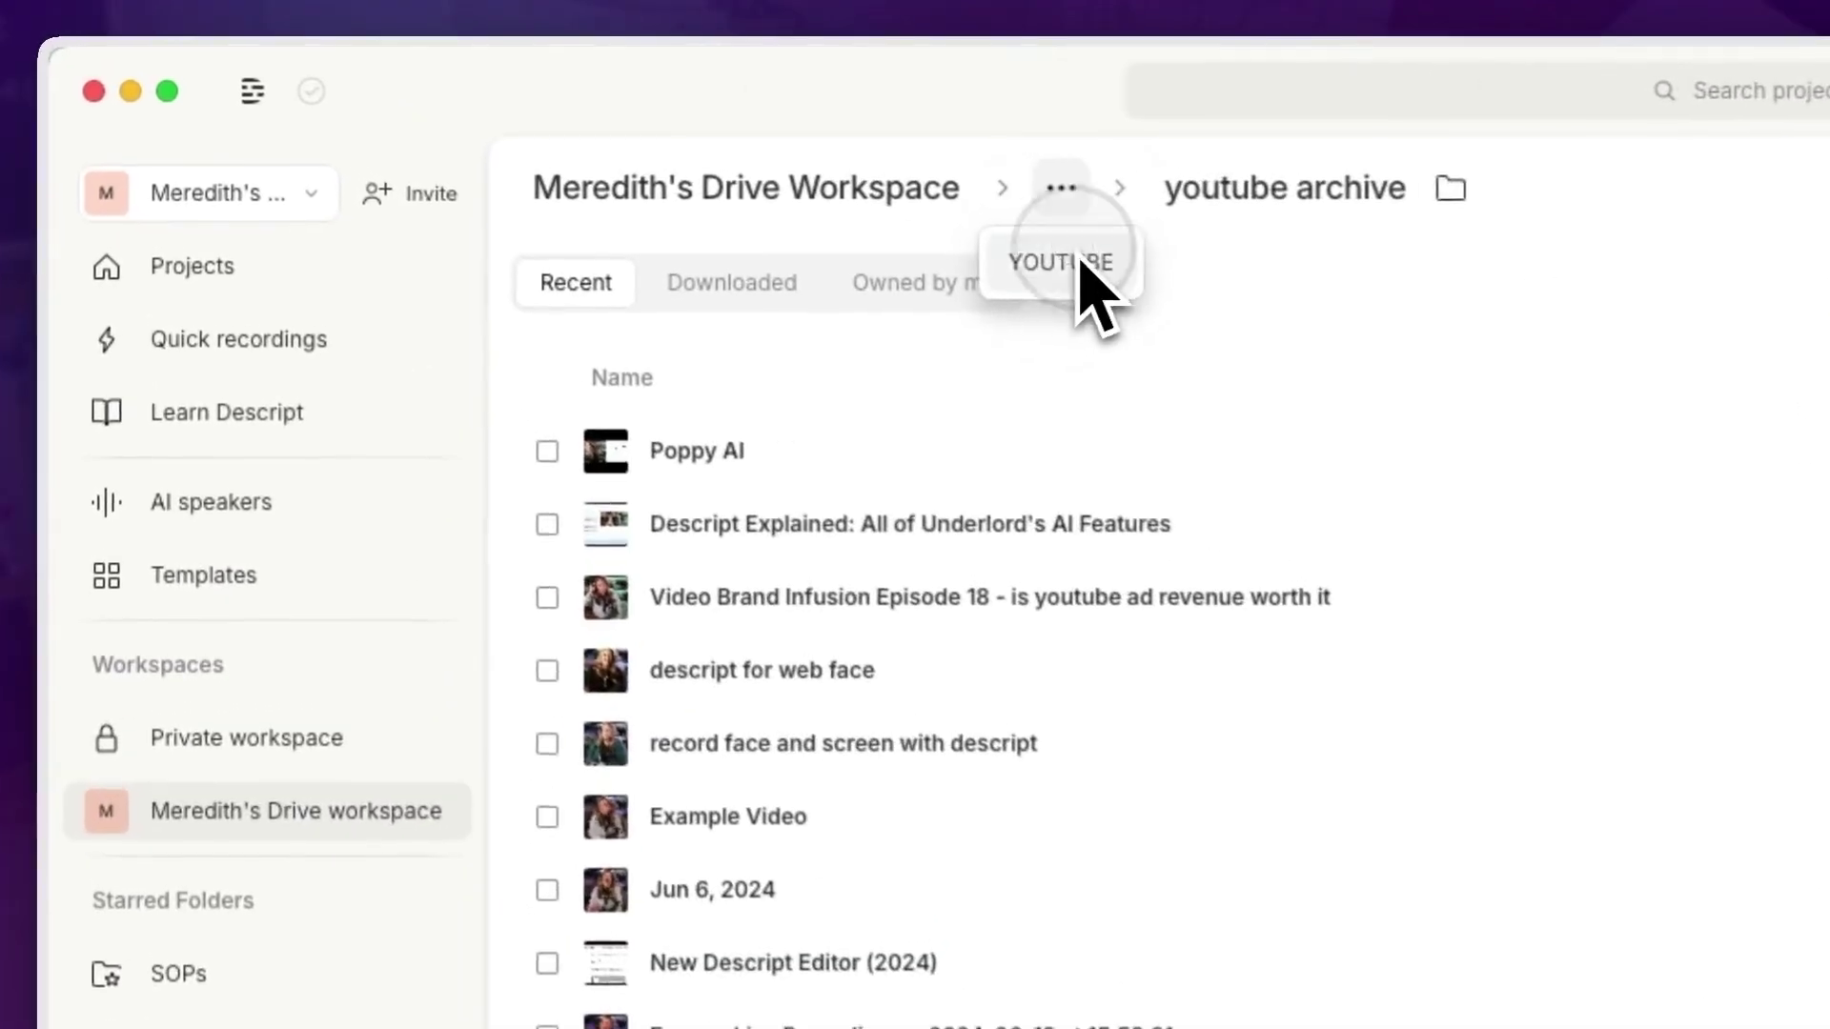
- Open the starred YOUTUBE folder in the drive workspace and create a new video project in it
{"action": "left_click", "coordinate": [274, 678]}
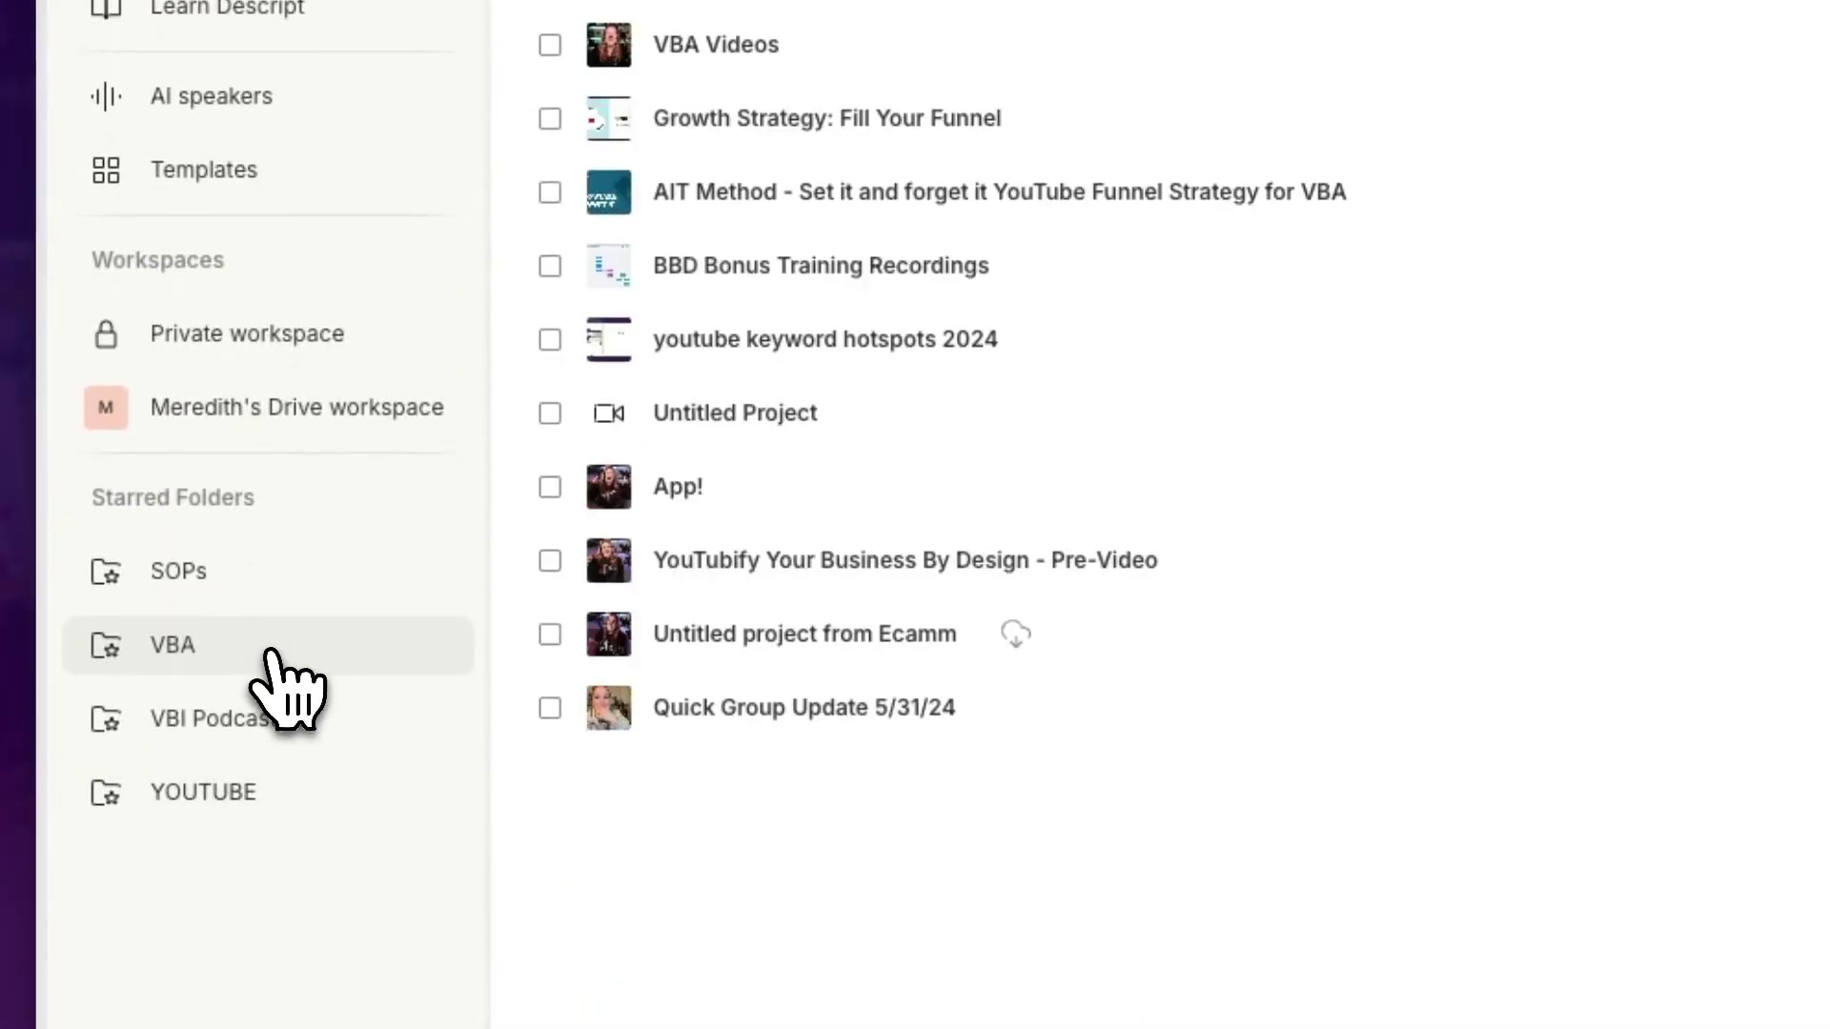
{"action": "left_click", "coordinate": [220, 736]}
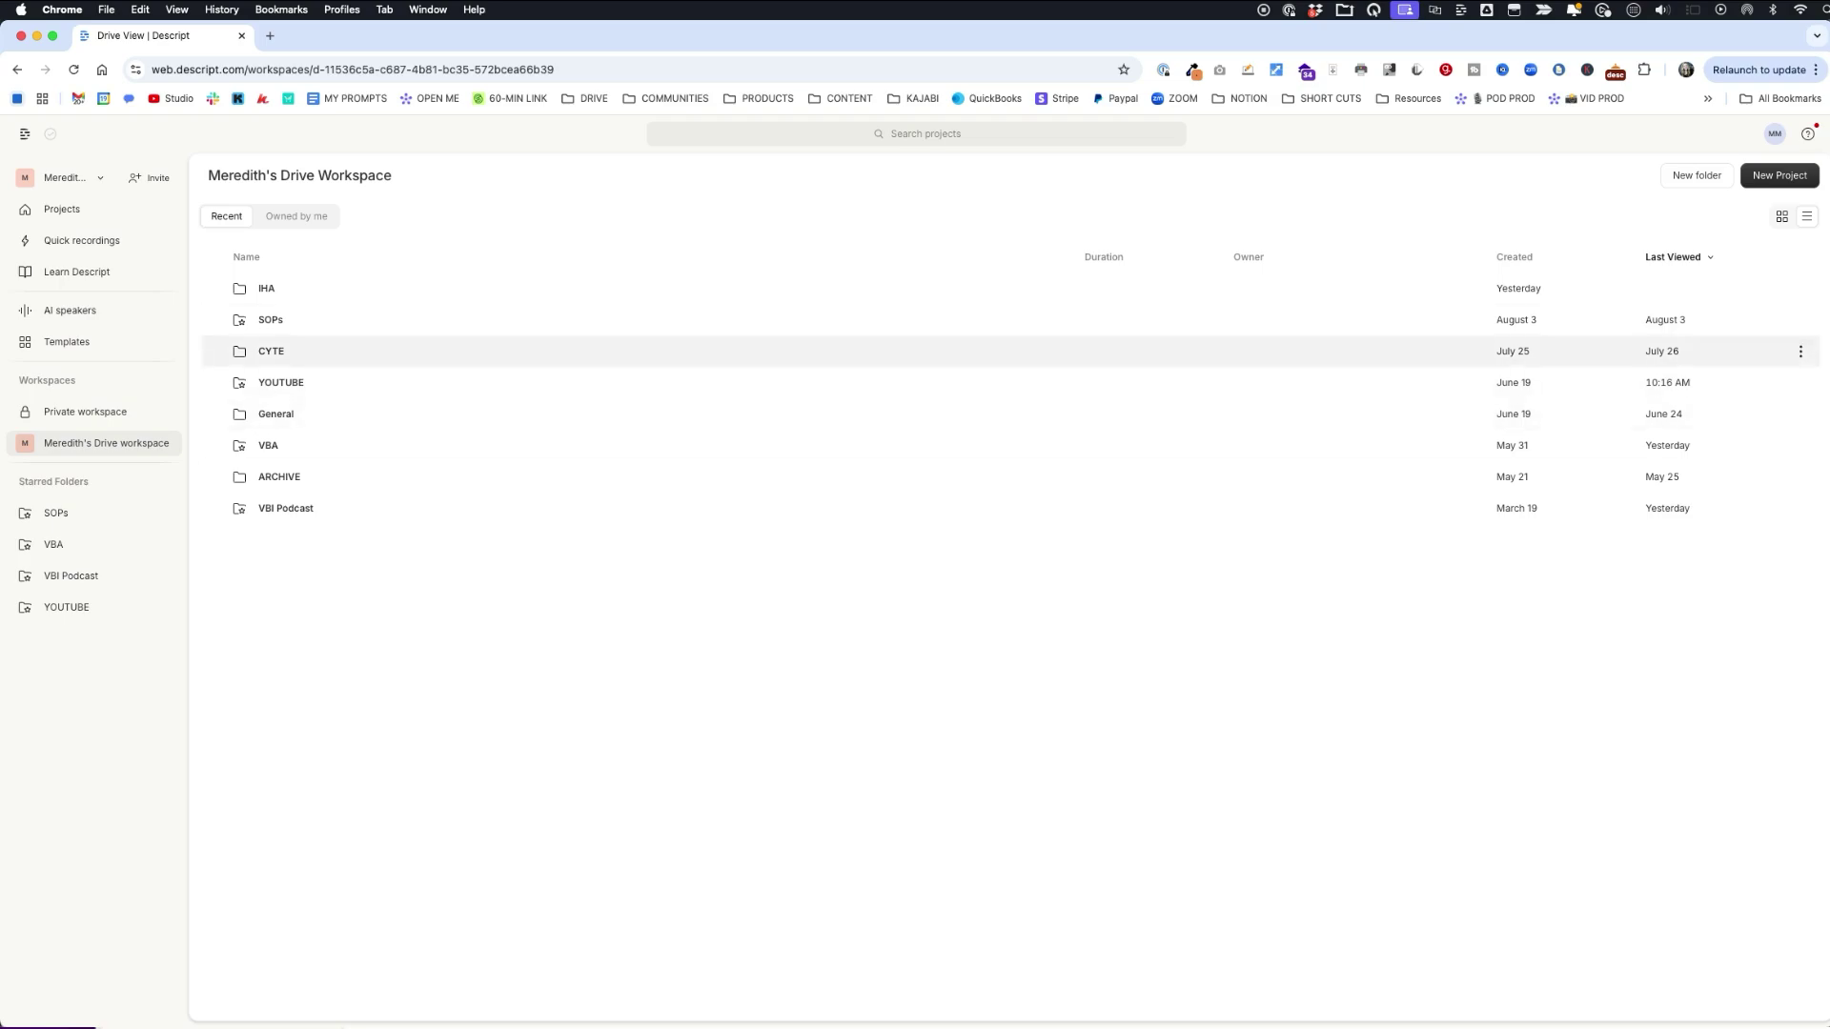
{"action": "left_click", "coordinate": [1801, 352]}
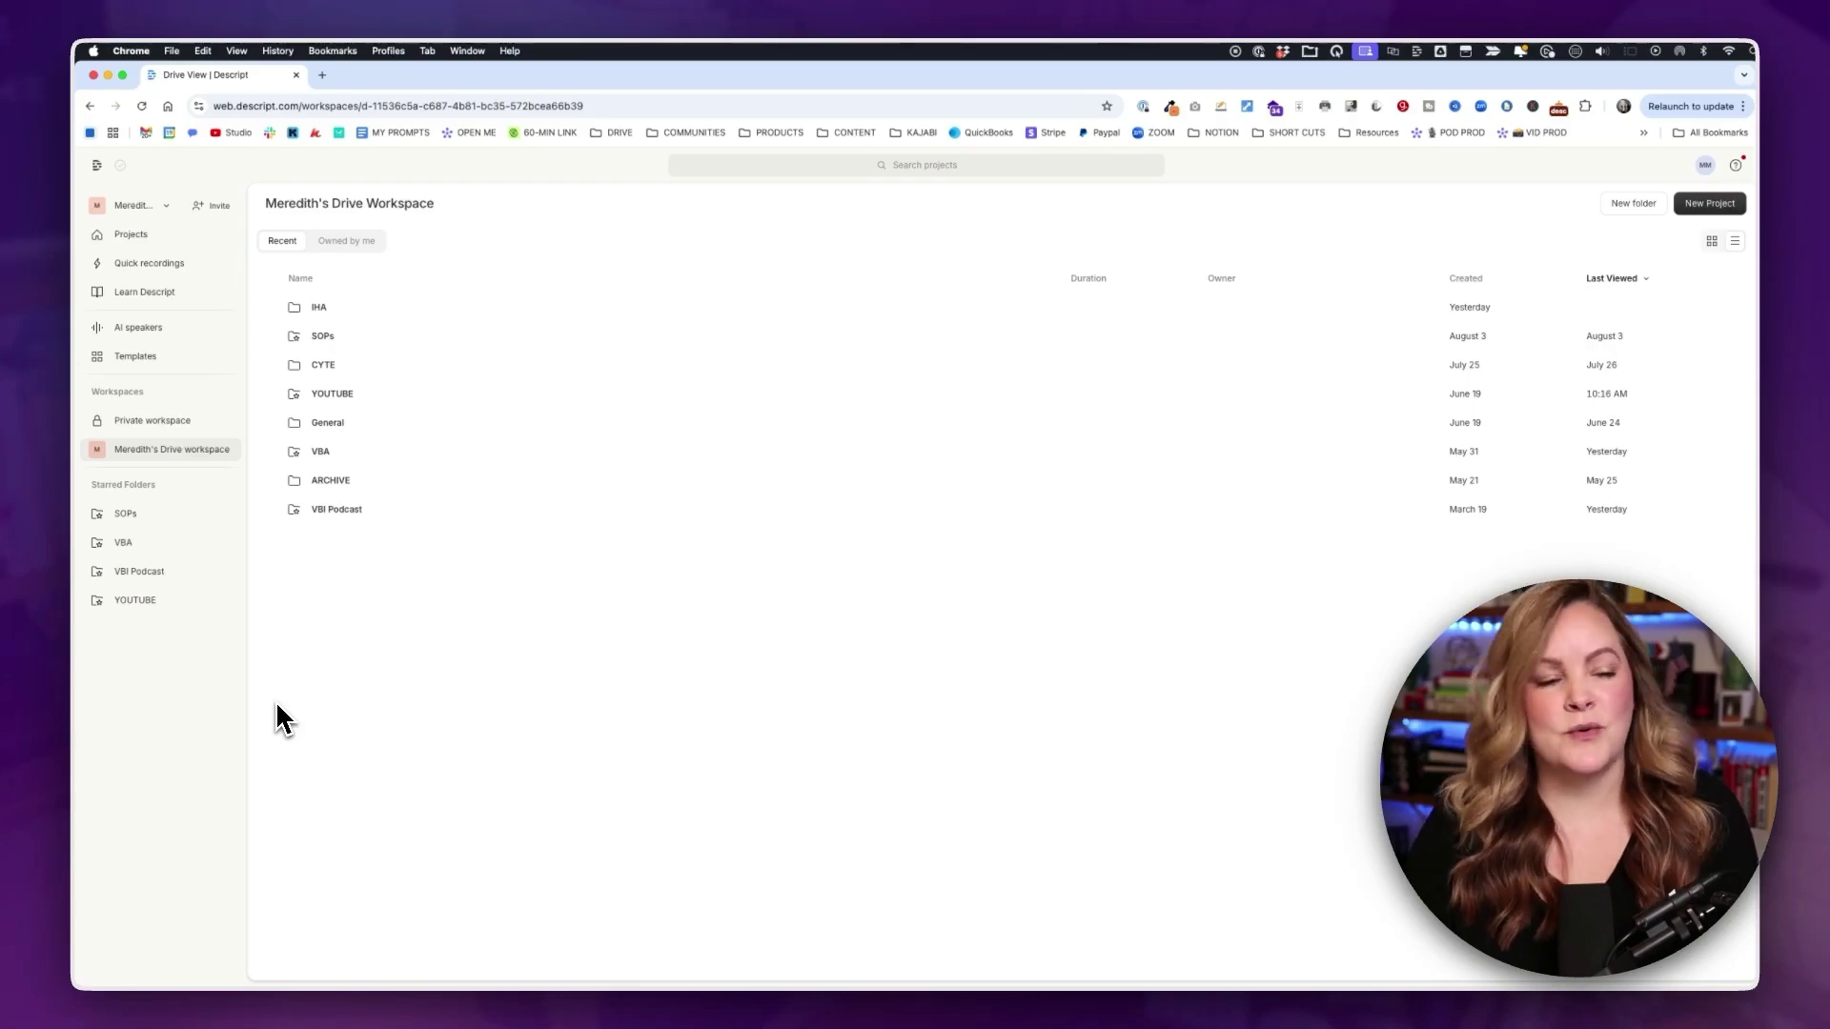
{"action": "left_click", "coordinate": [134, 603]}
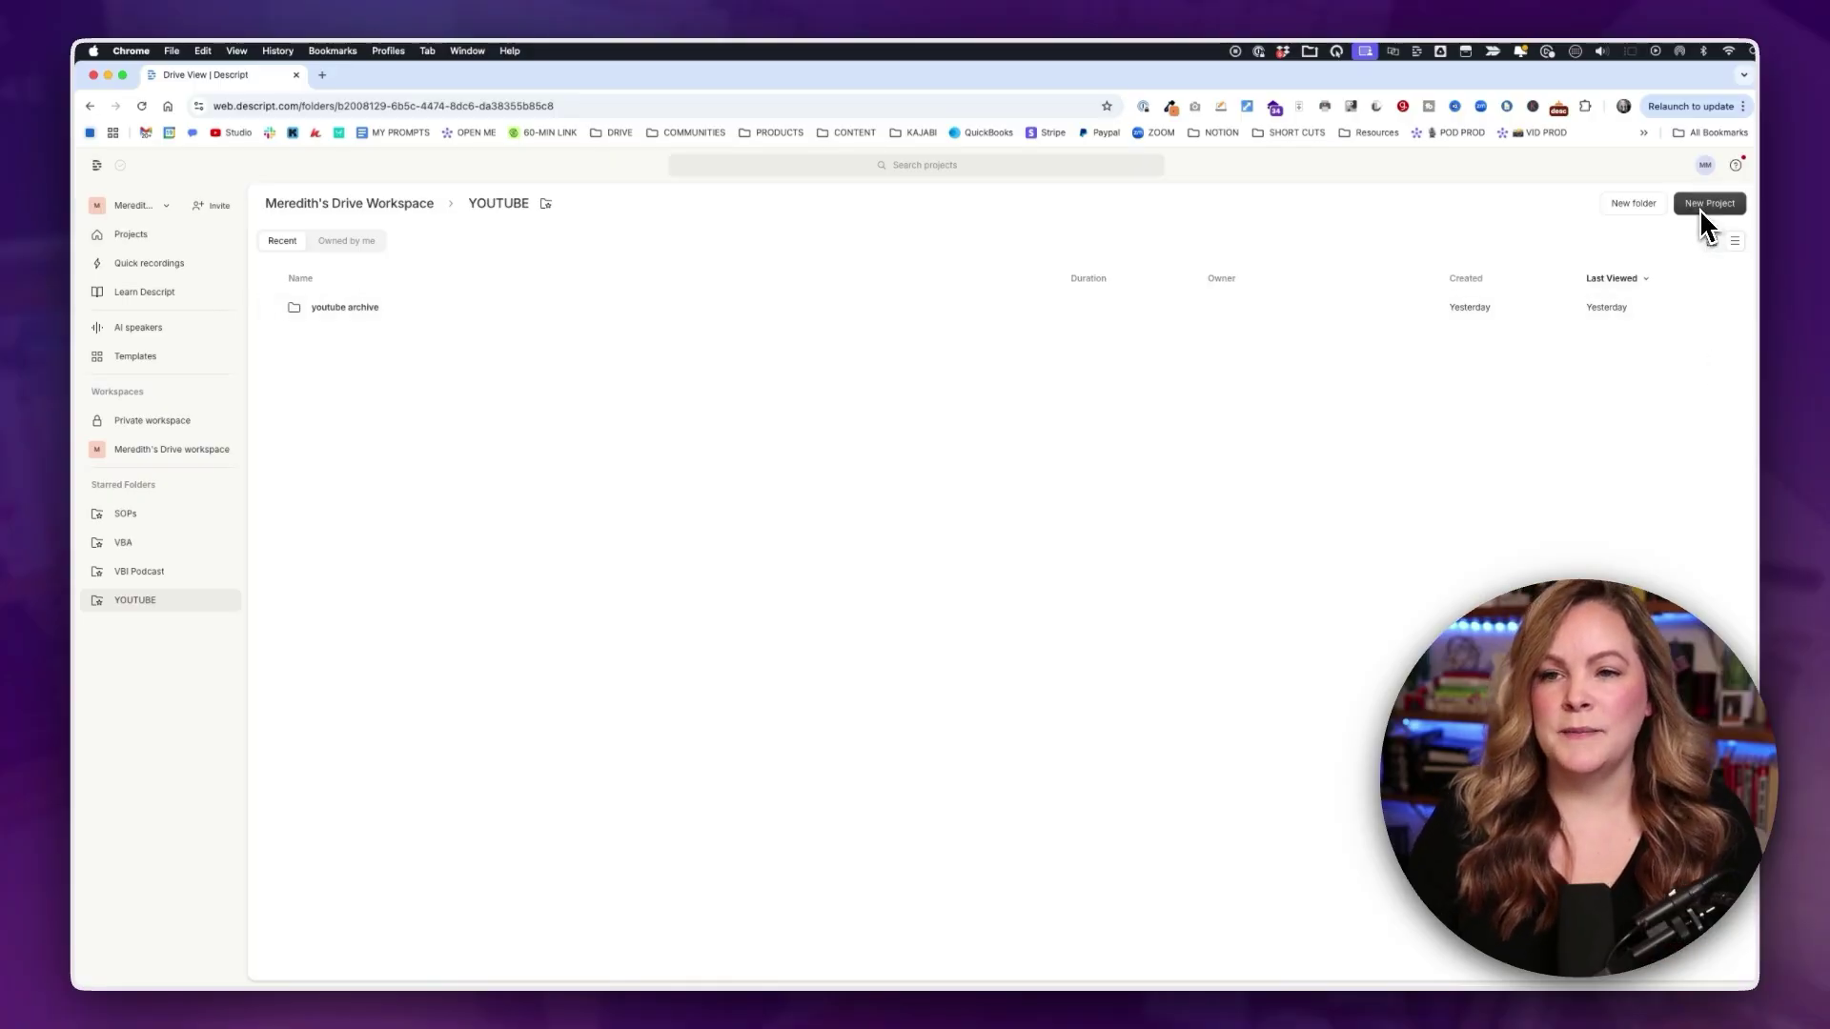
{"action": "left_click", "coordinate": [1700, 206]}
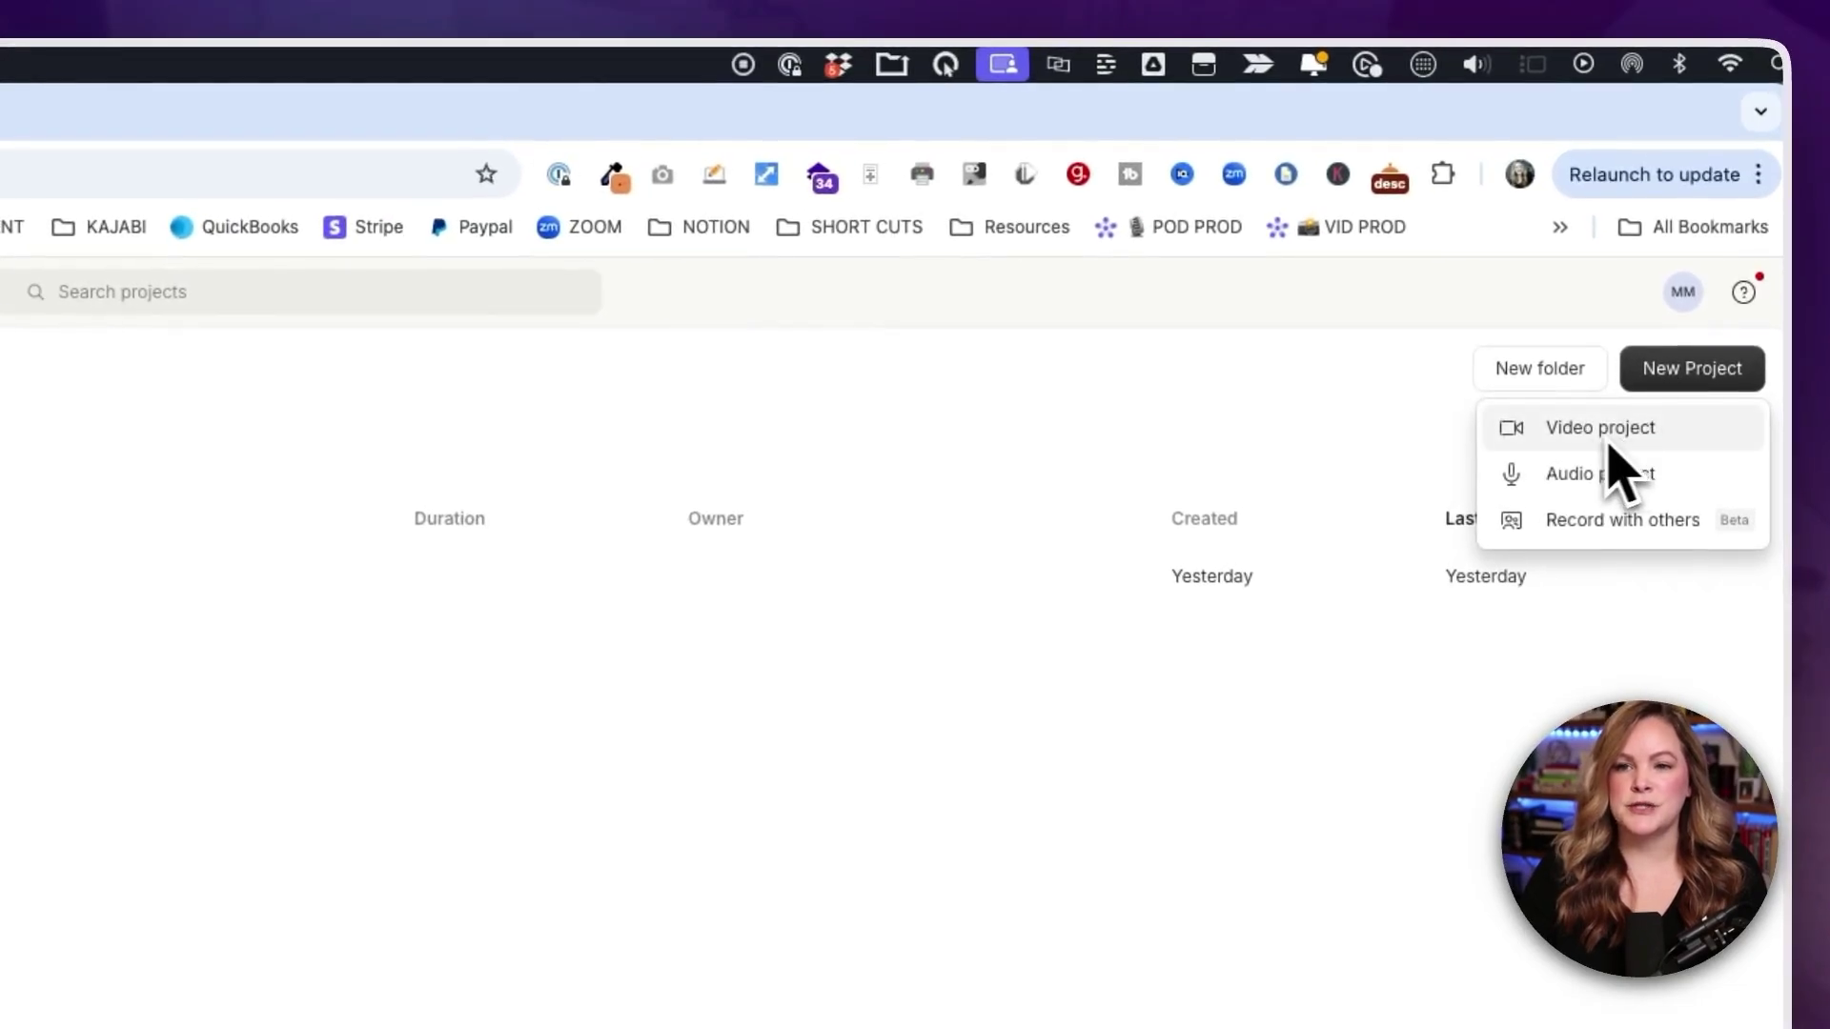
{"action": "left_click", "coordinate": [1571, 431]}
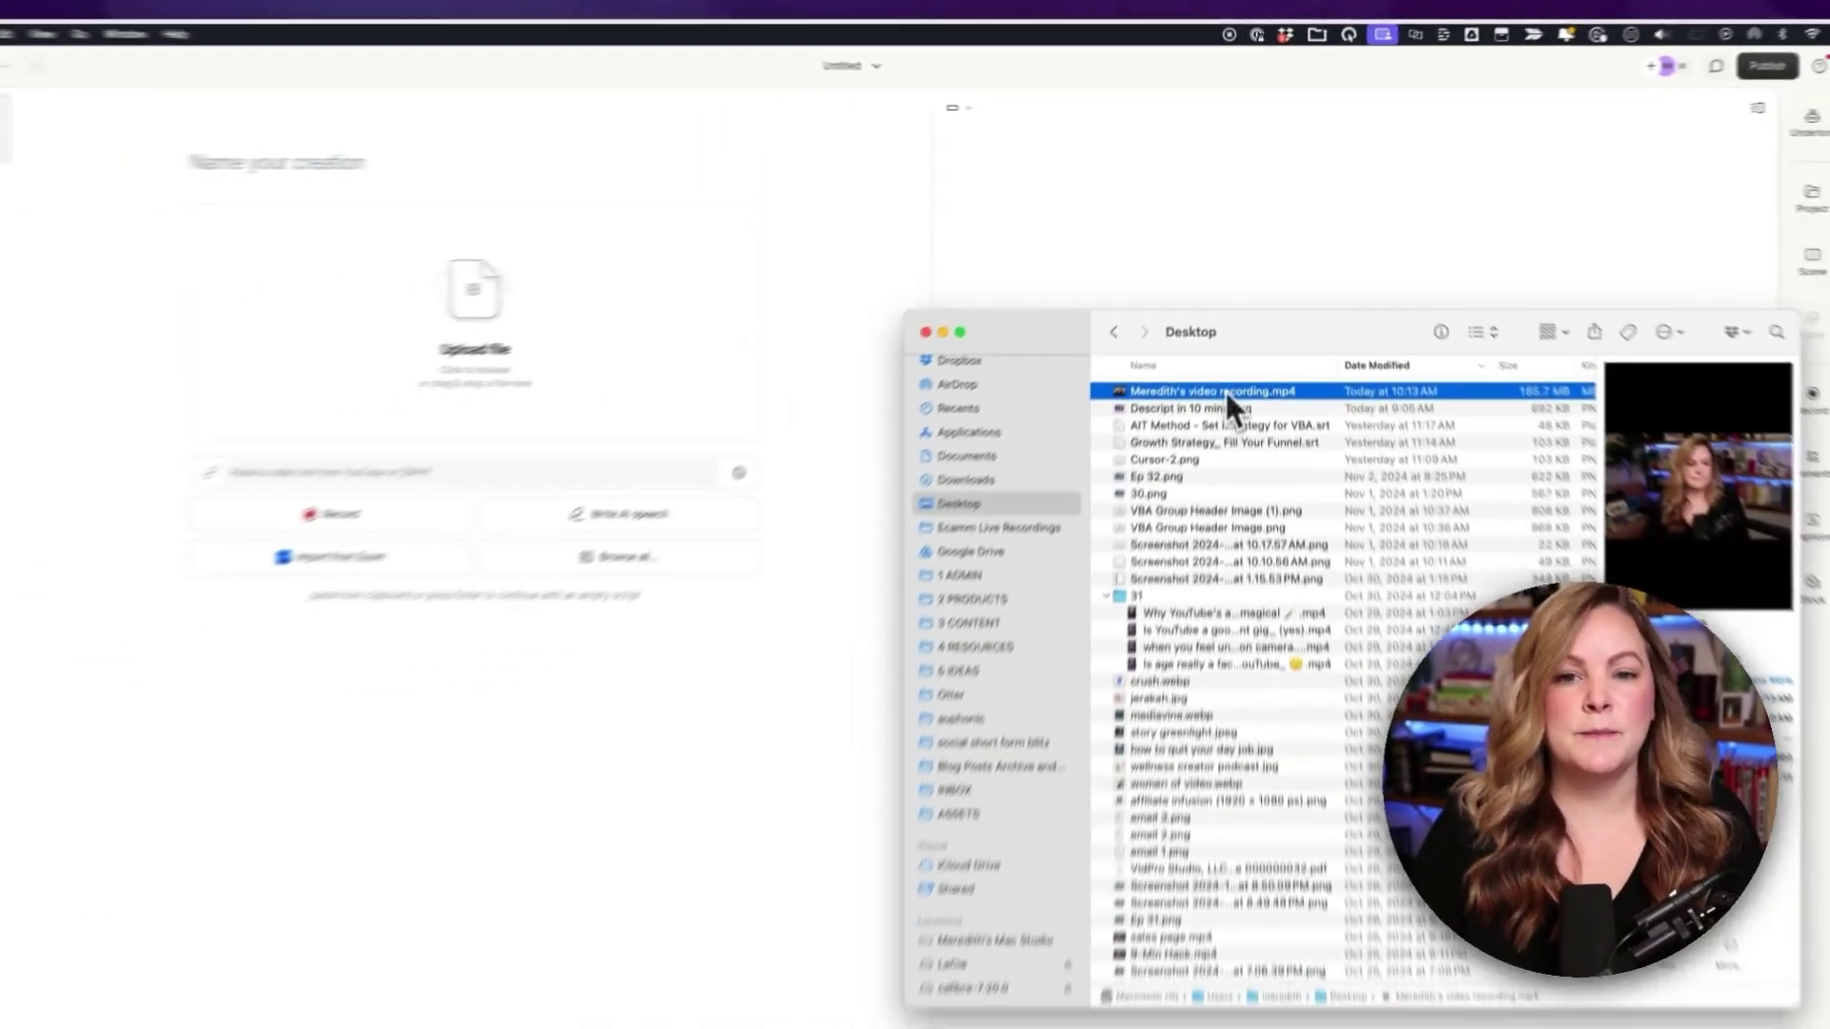
- Import the MP4 video recording from the Desktop and transcribe it in English with one speaker, assigned to the saved AI speaker
{"action": "left_click_drag", "start_coordinate": [1154, 562], "coordinate": [535, 276]}
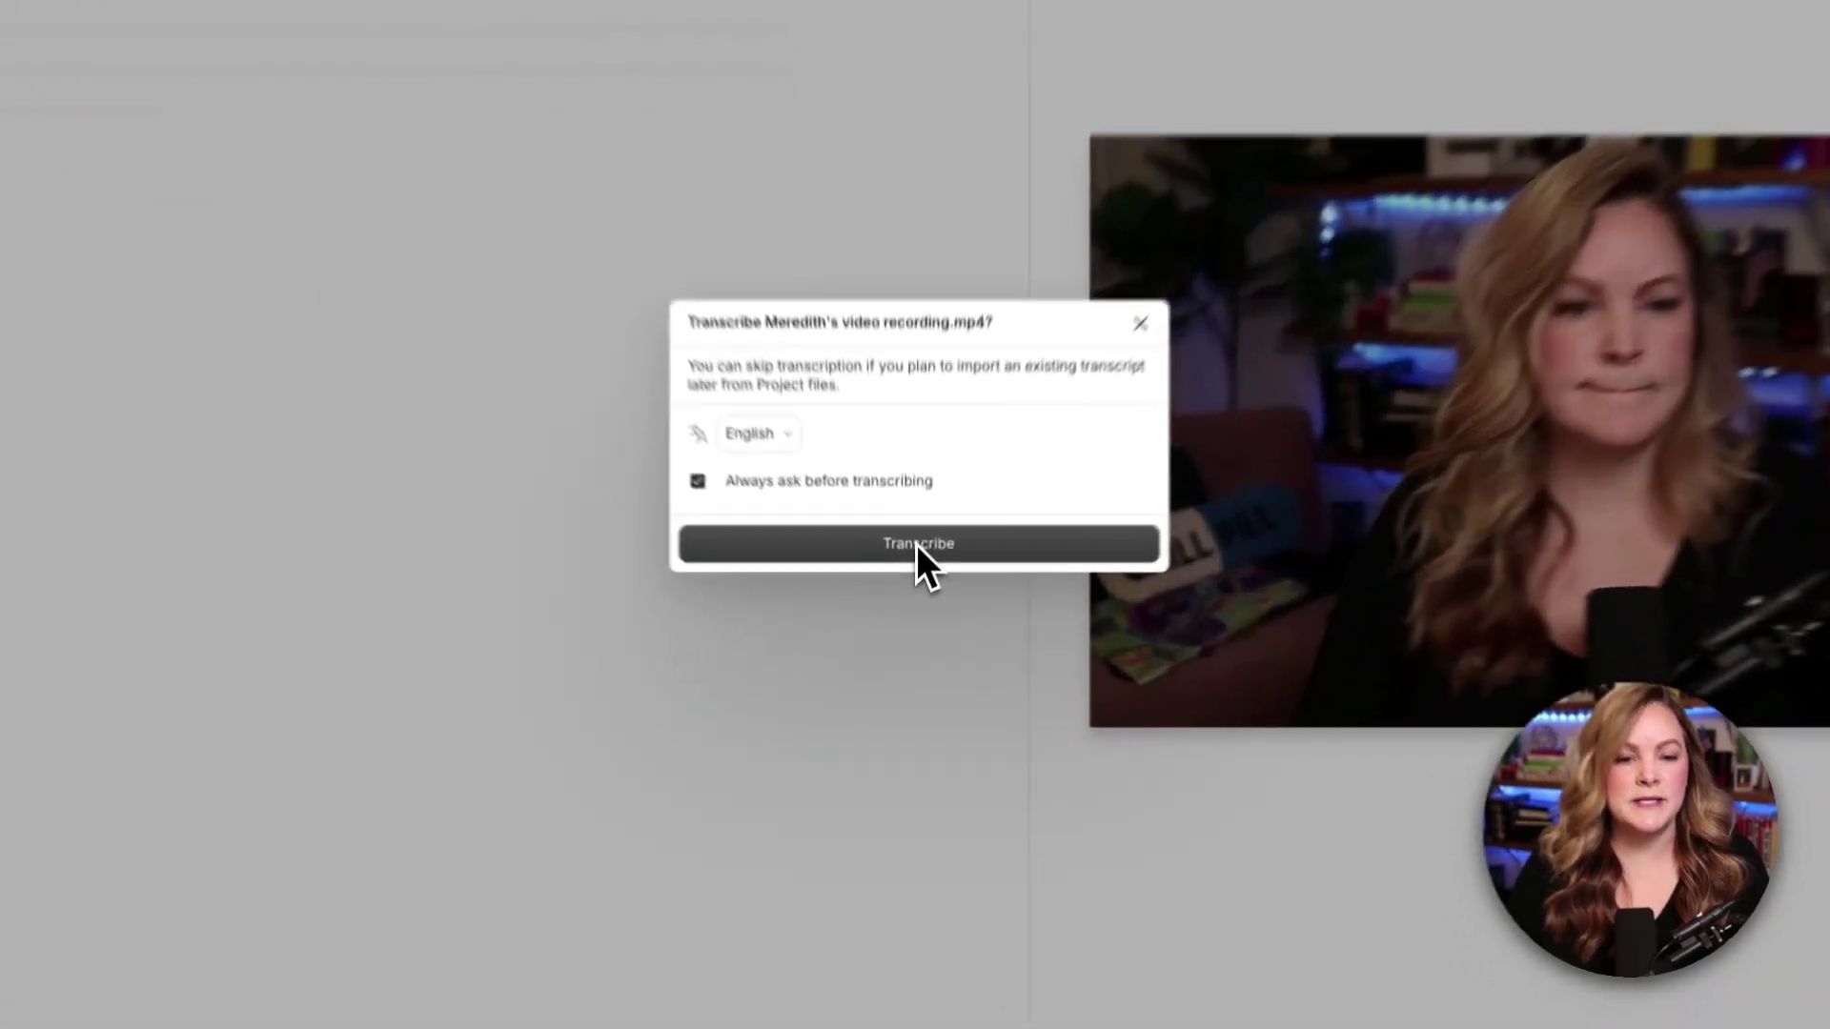
{"action": "left_click", "coordinate": [917, 594]}
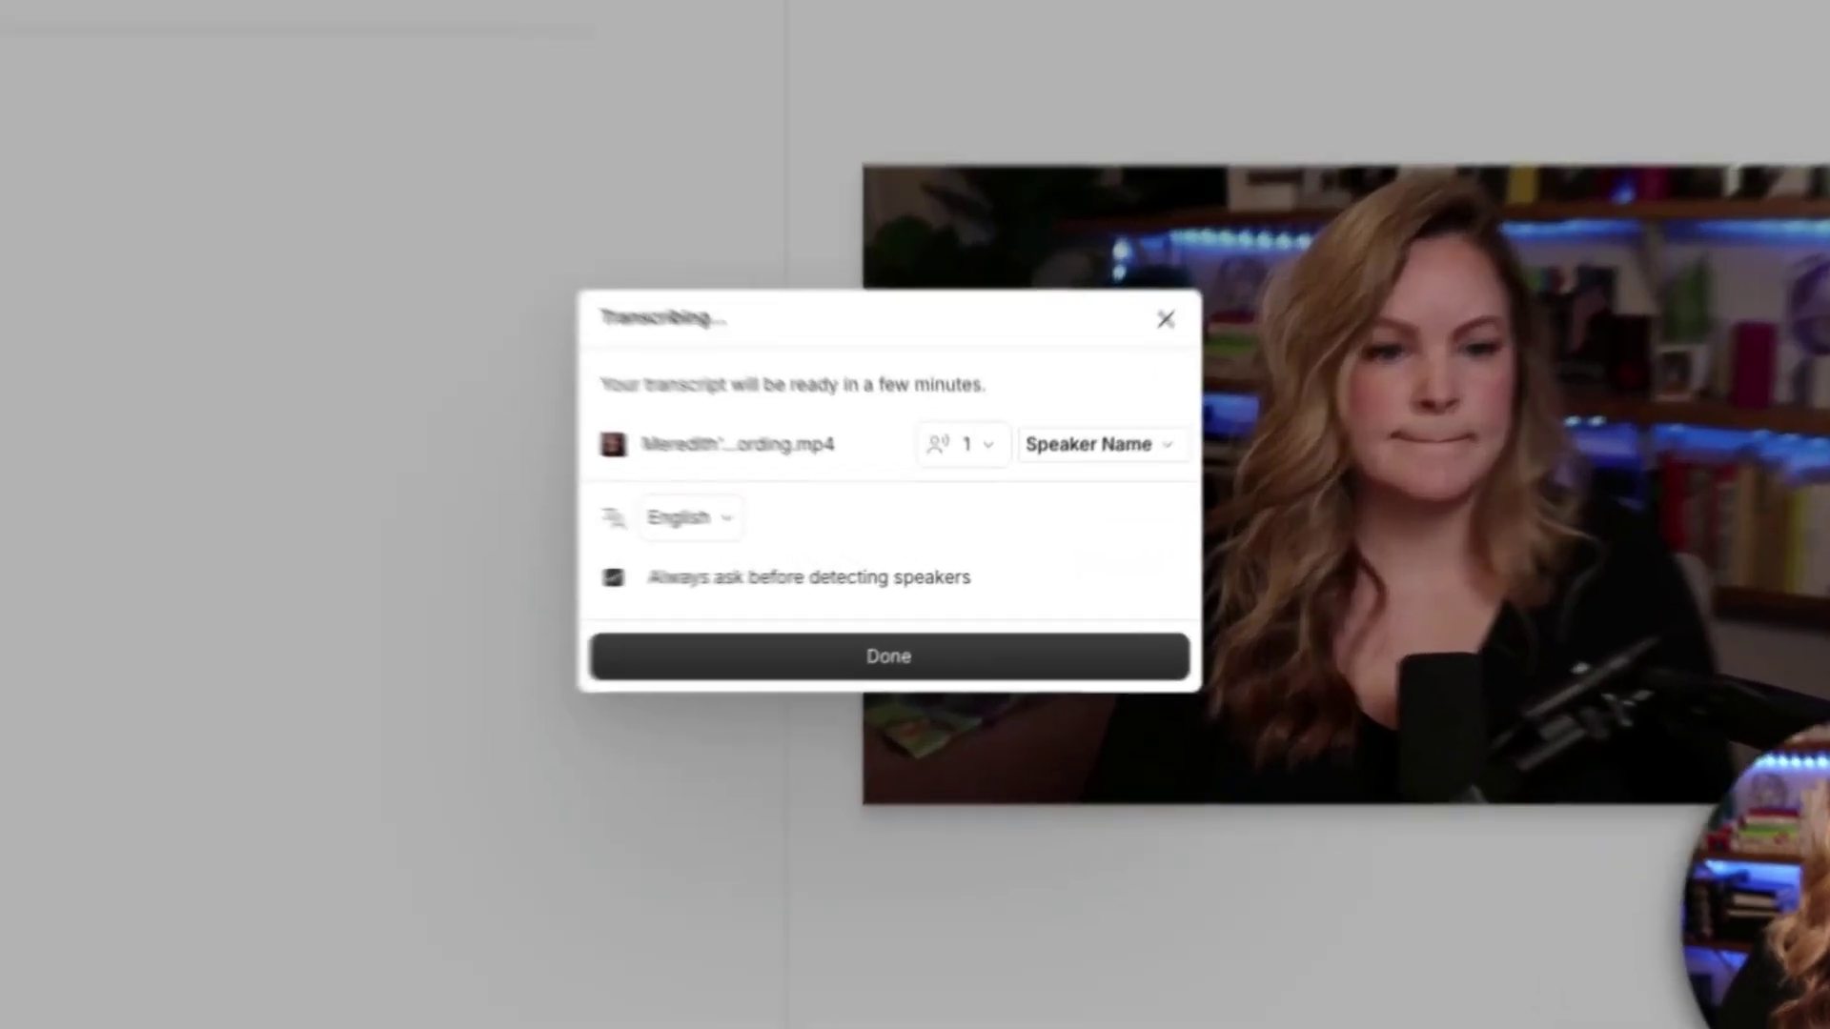
{"action": "left_click", "coordinate": [1047, 500]}
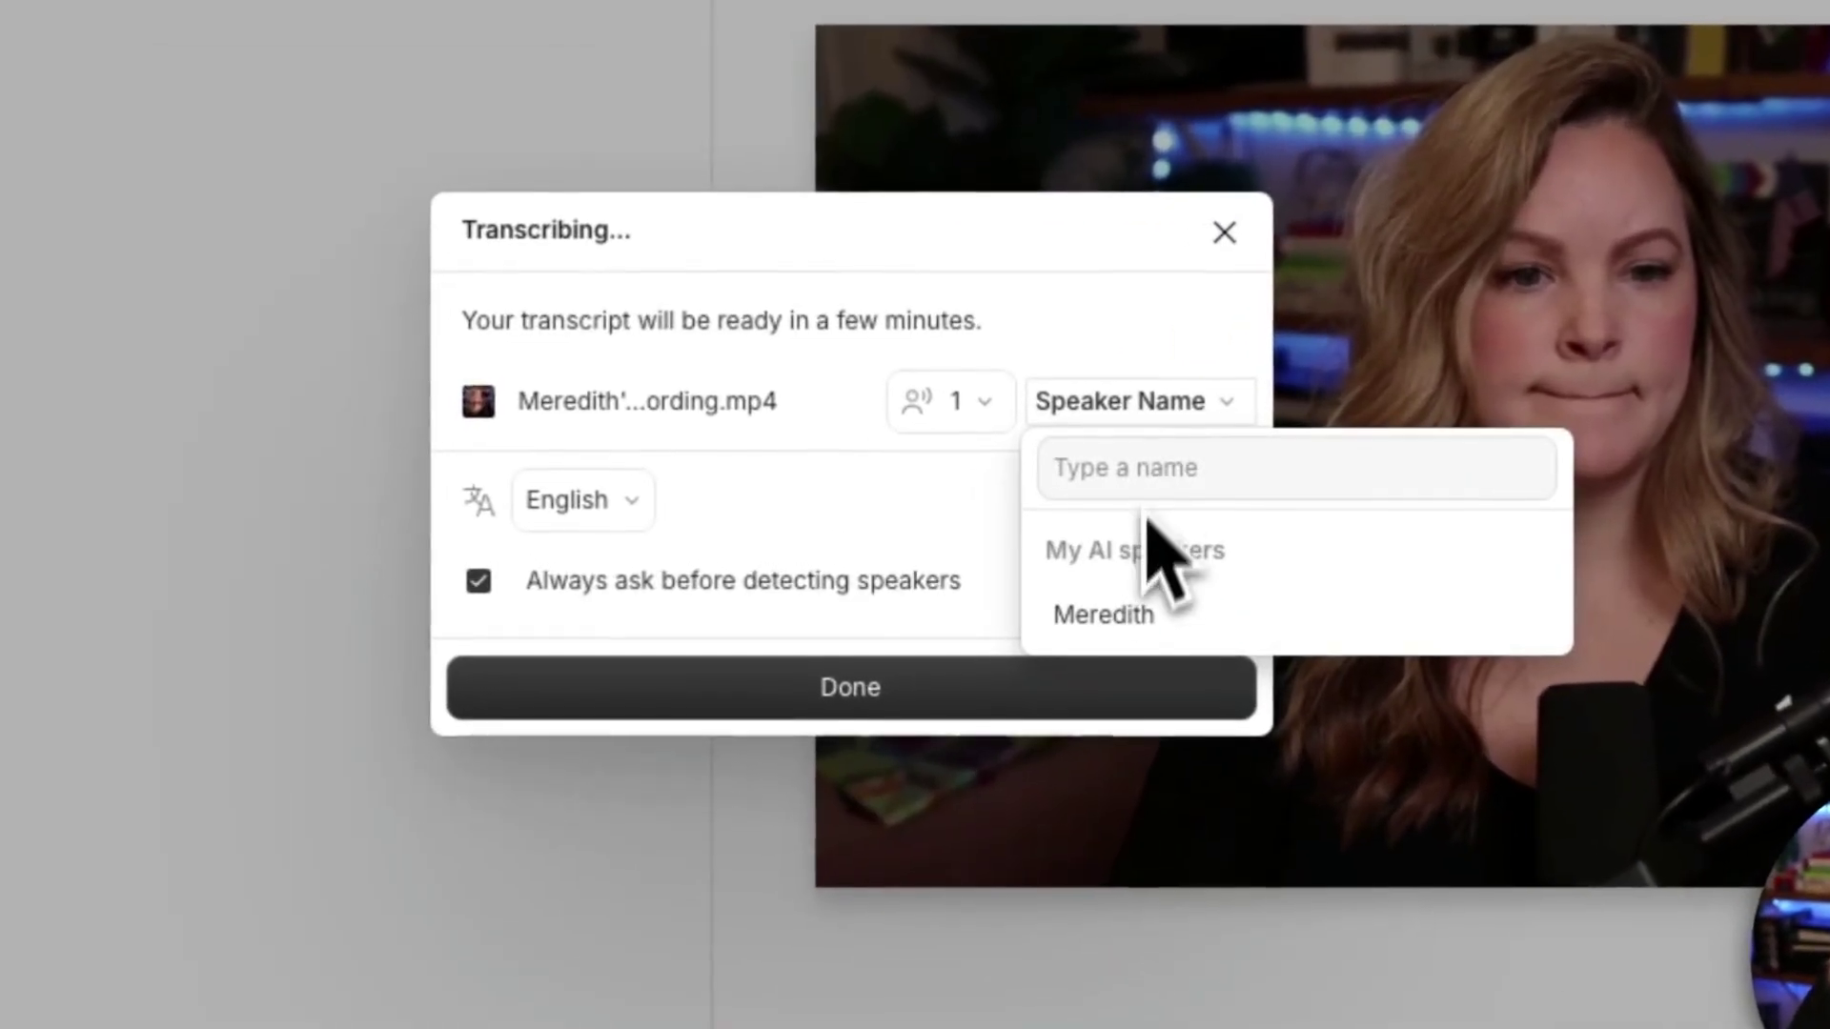
{"action": "left_click", "coordinate": [1125, 618]}
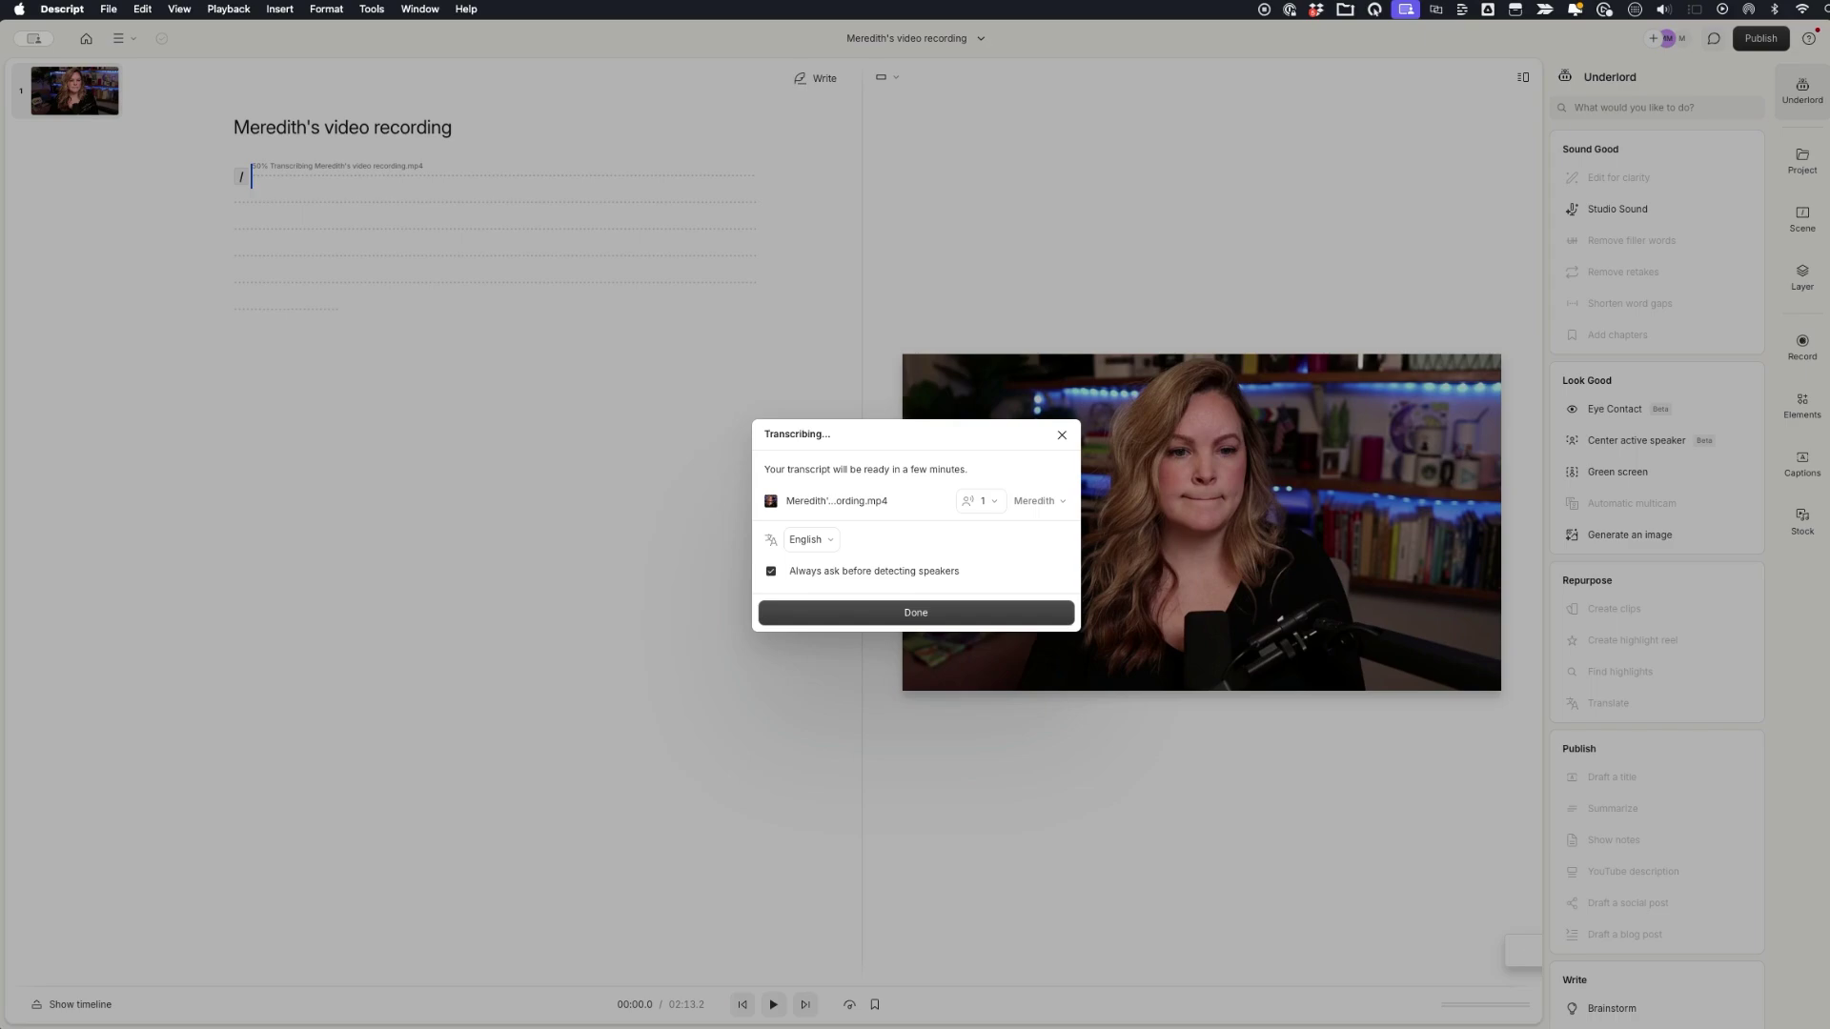
{"action": "left_click", "coordinate": [915, 612]}
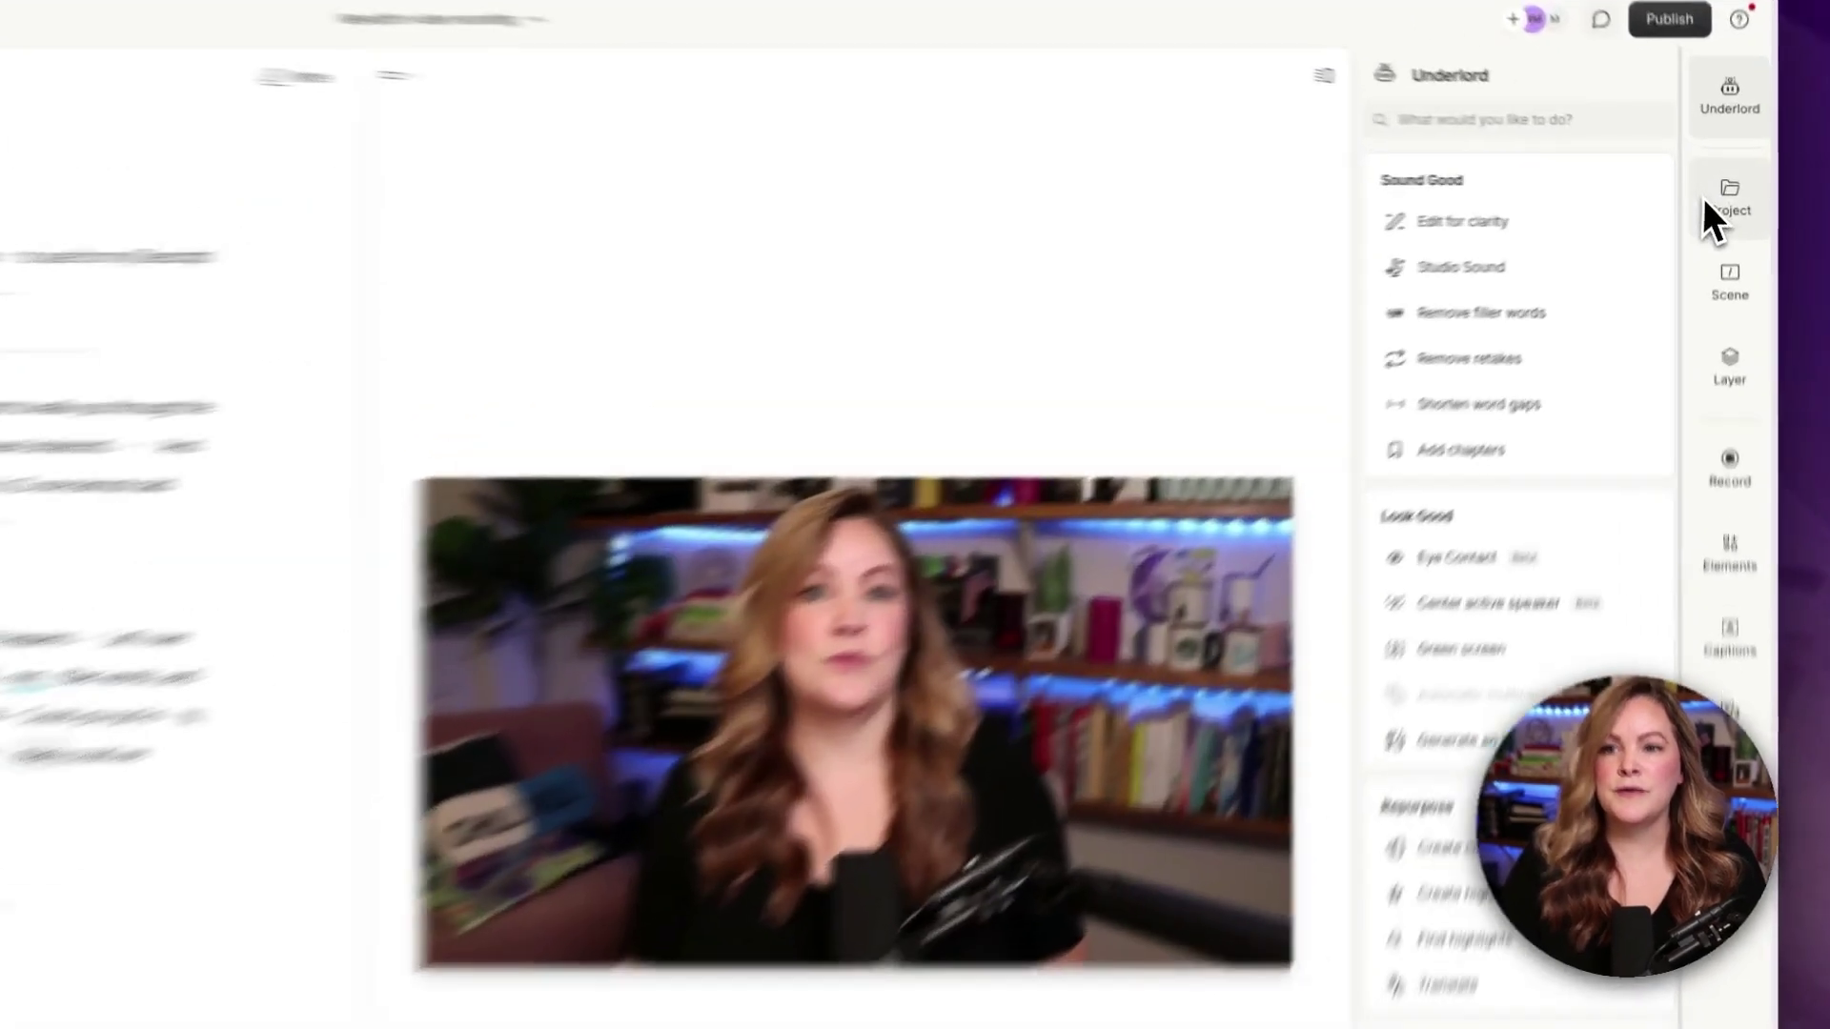
- Look through the editor's Project, Scene, Layer, Record, Elements, Captions and Stock tools, ending at Underlord
{"action": "left_click", "coordinate": [1721, 197]}
{"action": "left_click", "coordinate": [1736, 310]}
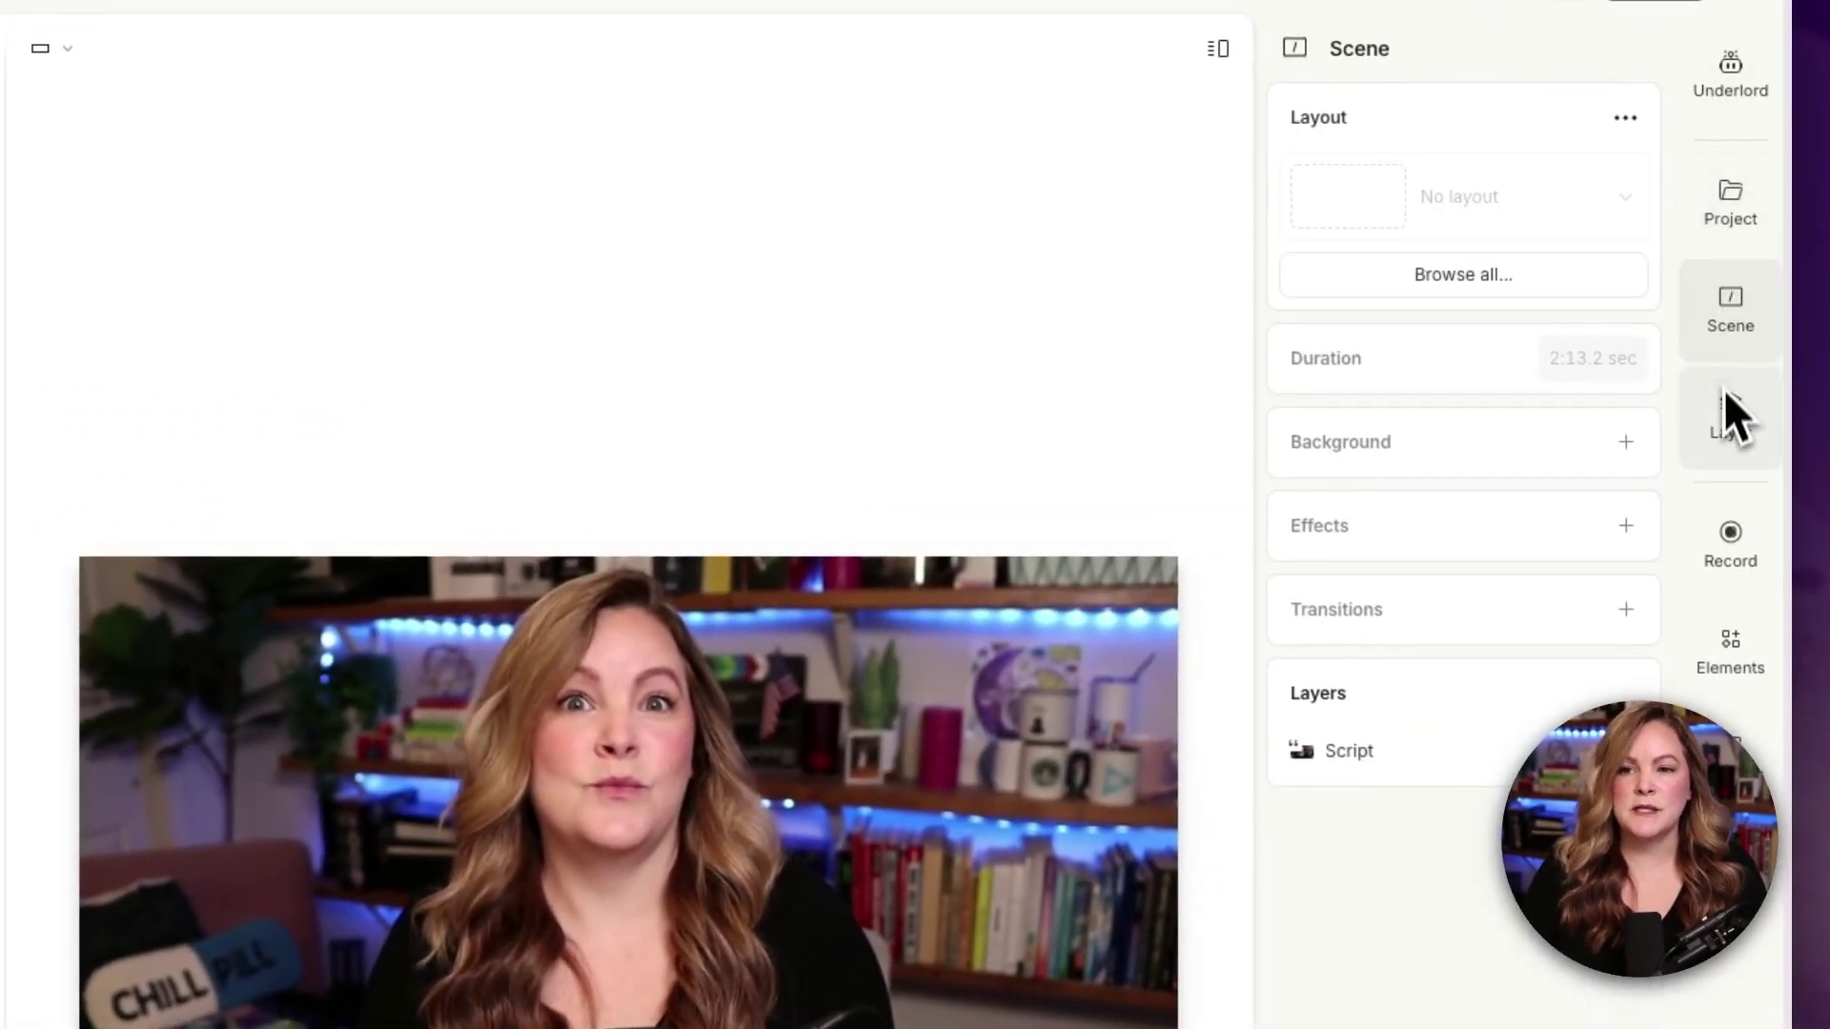
{"action": "left_click", "coordinate": [1732, 411]}
{"action": "left_click", "coordinate": [1737, 544]}
{"action": "left_click", "coordinate": [1731, 648]}
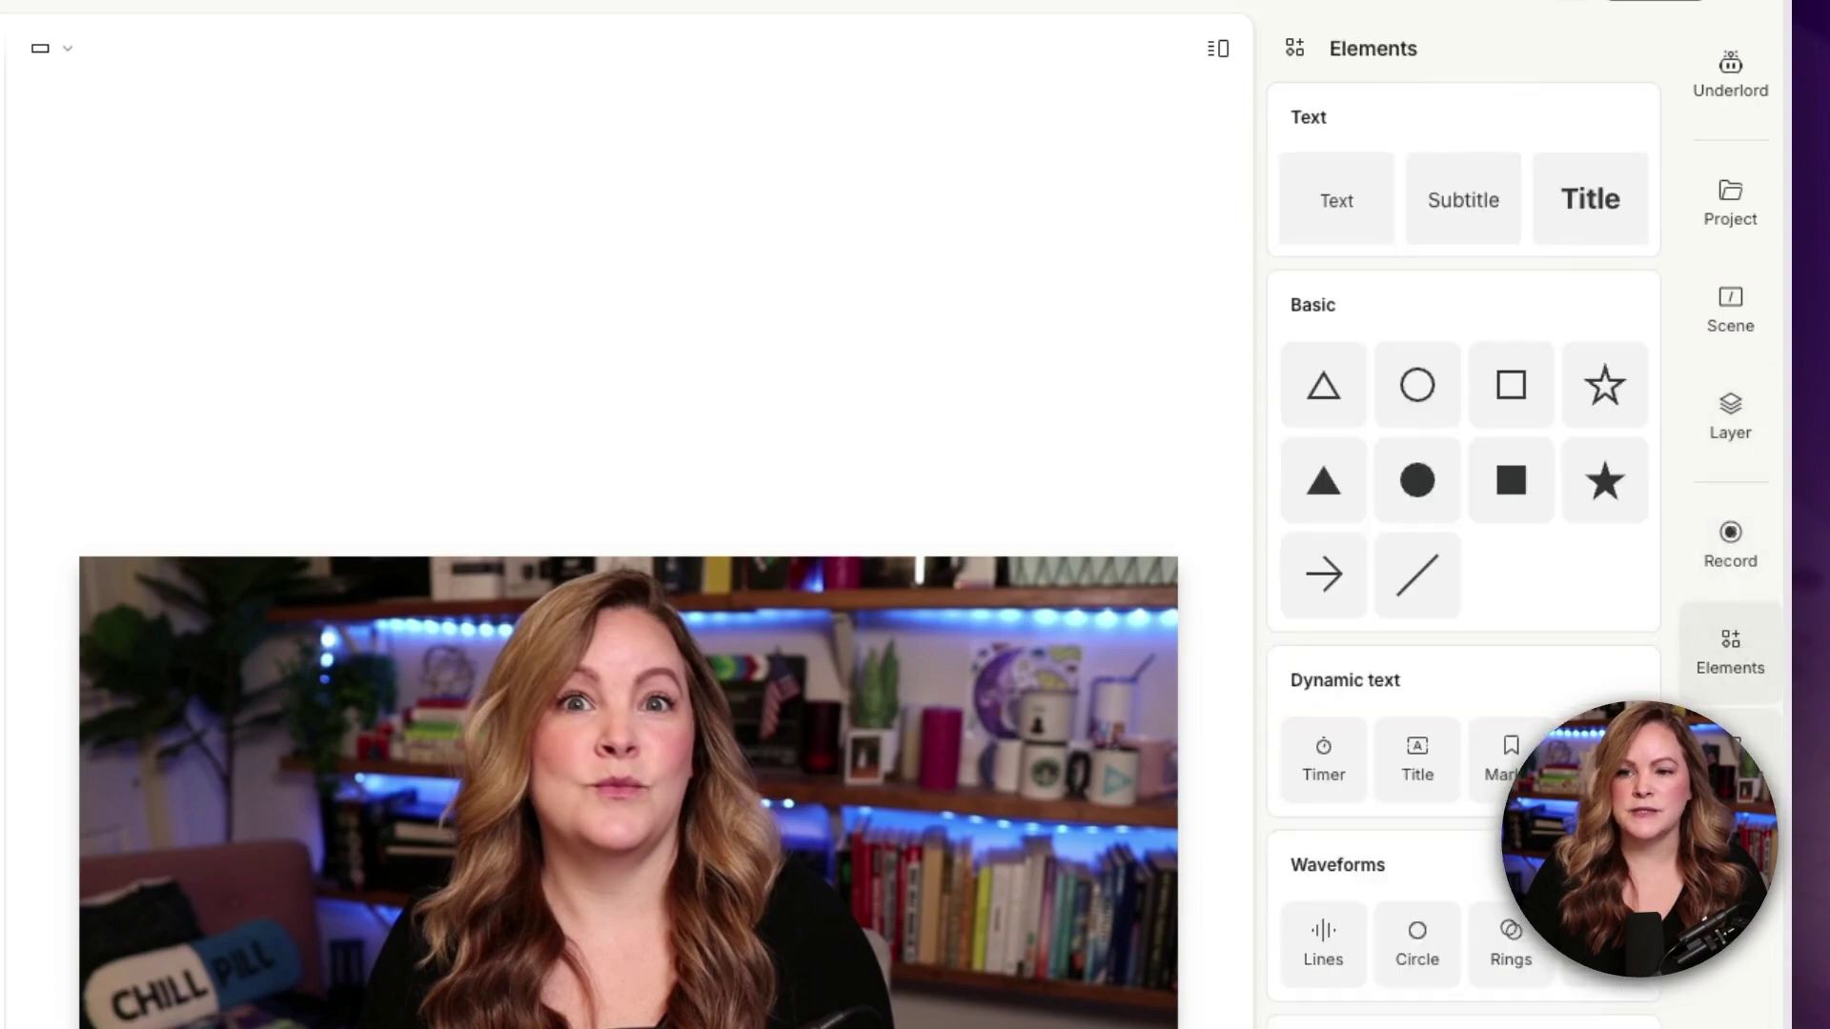
{"action": "left_click", "coordinate": [1731, 753]}
{"action": "left_click", "coordinate": [1731, 857]}
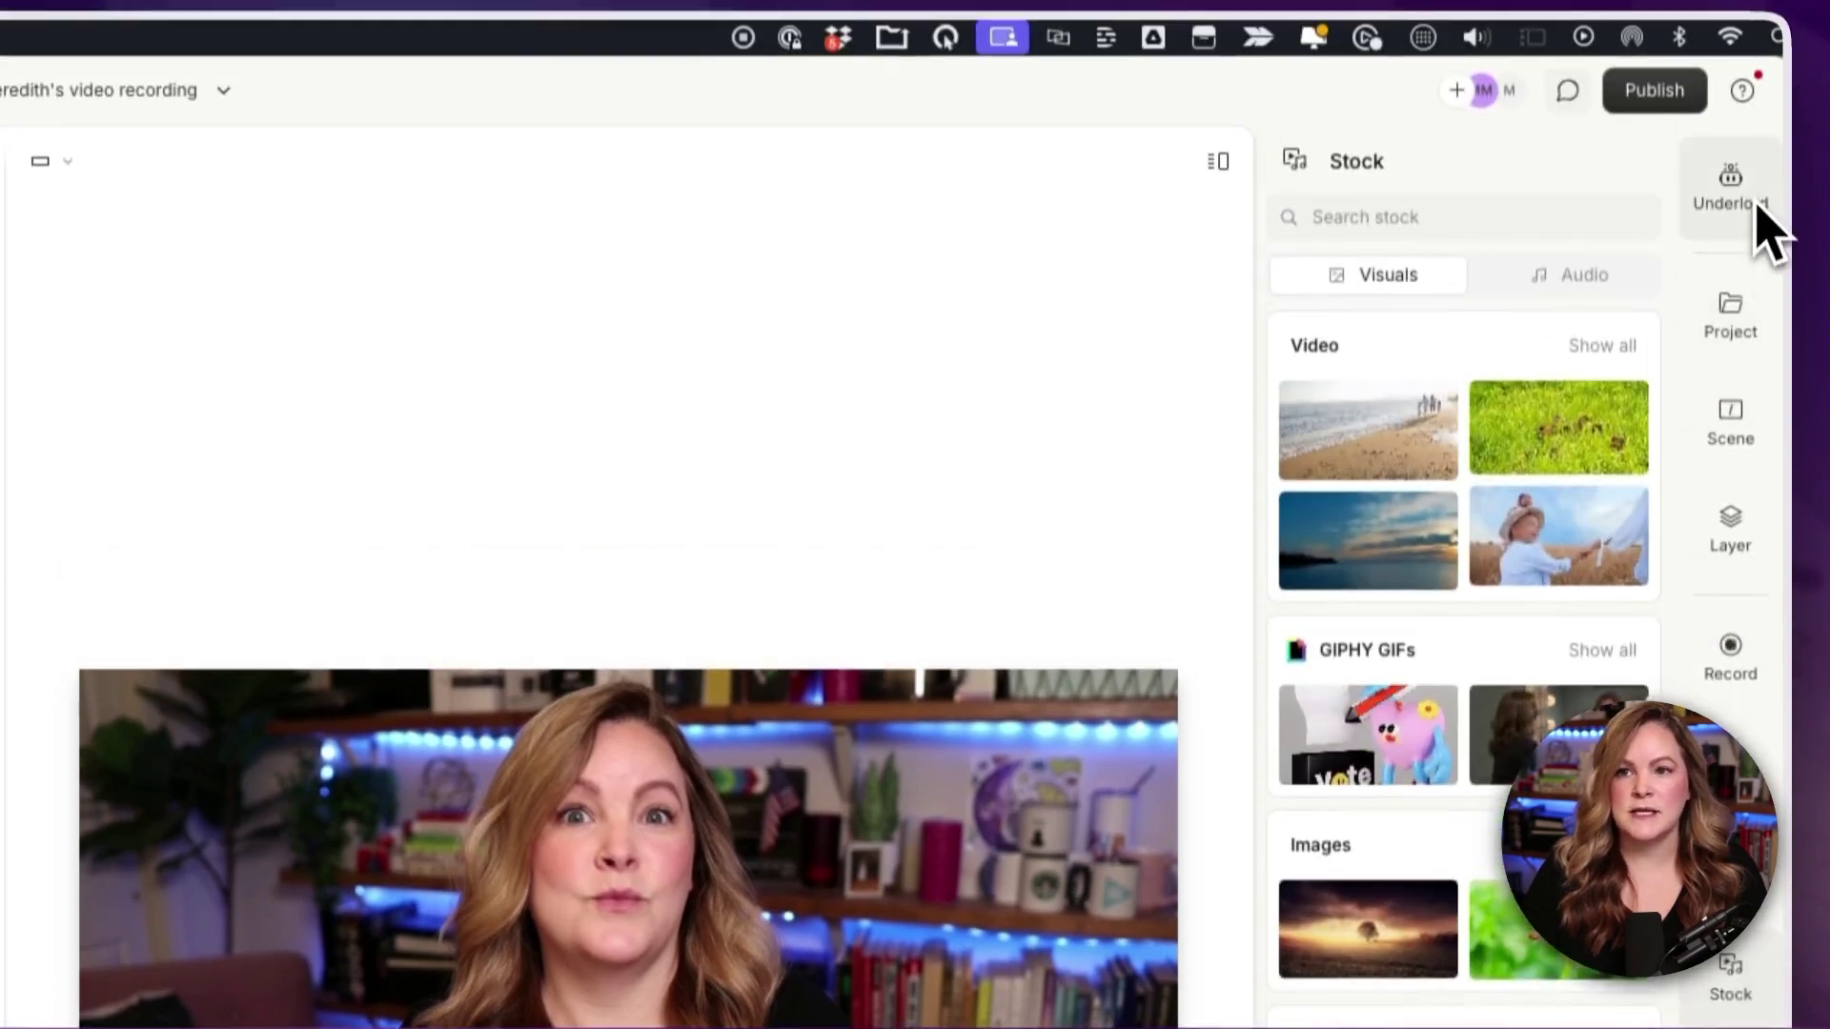
{"action": "left_click", "coordinate": [1744, 75]}
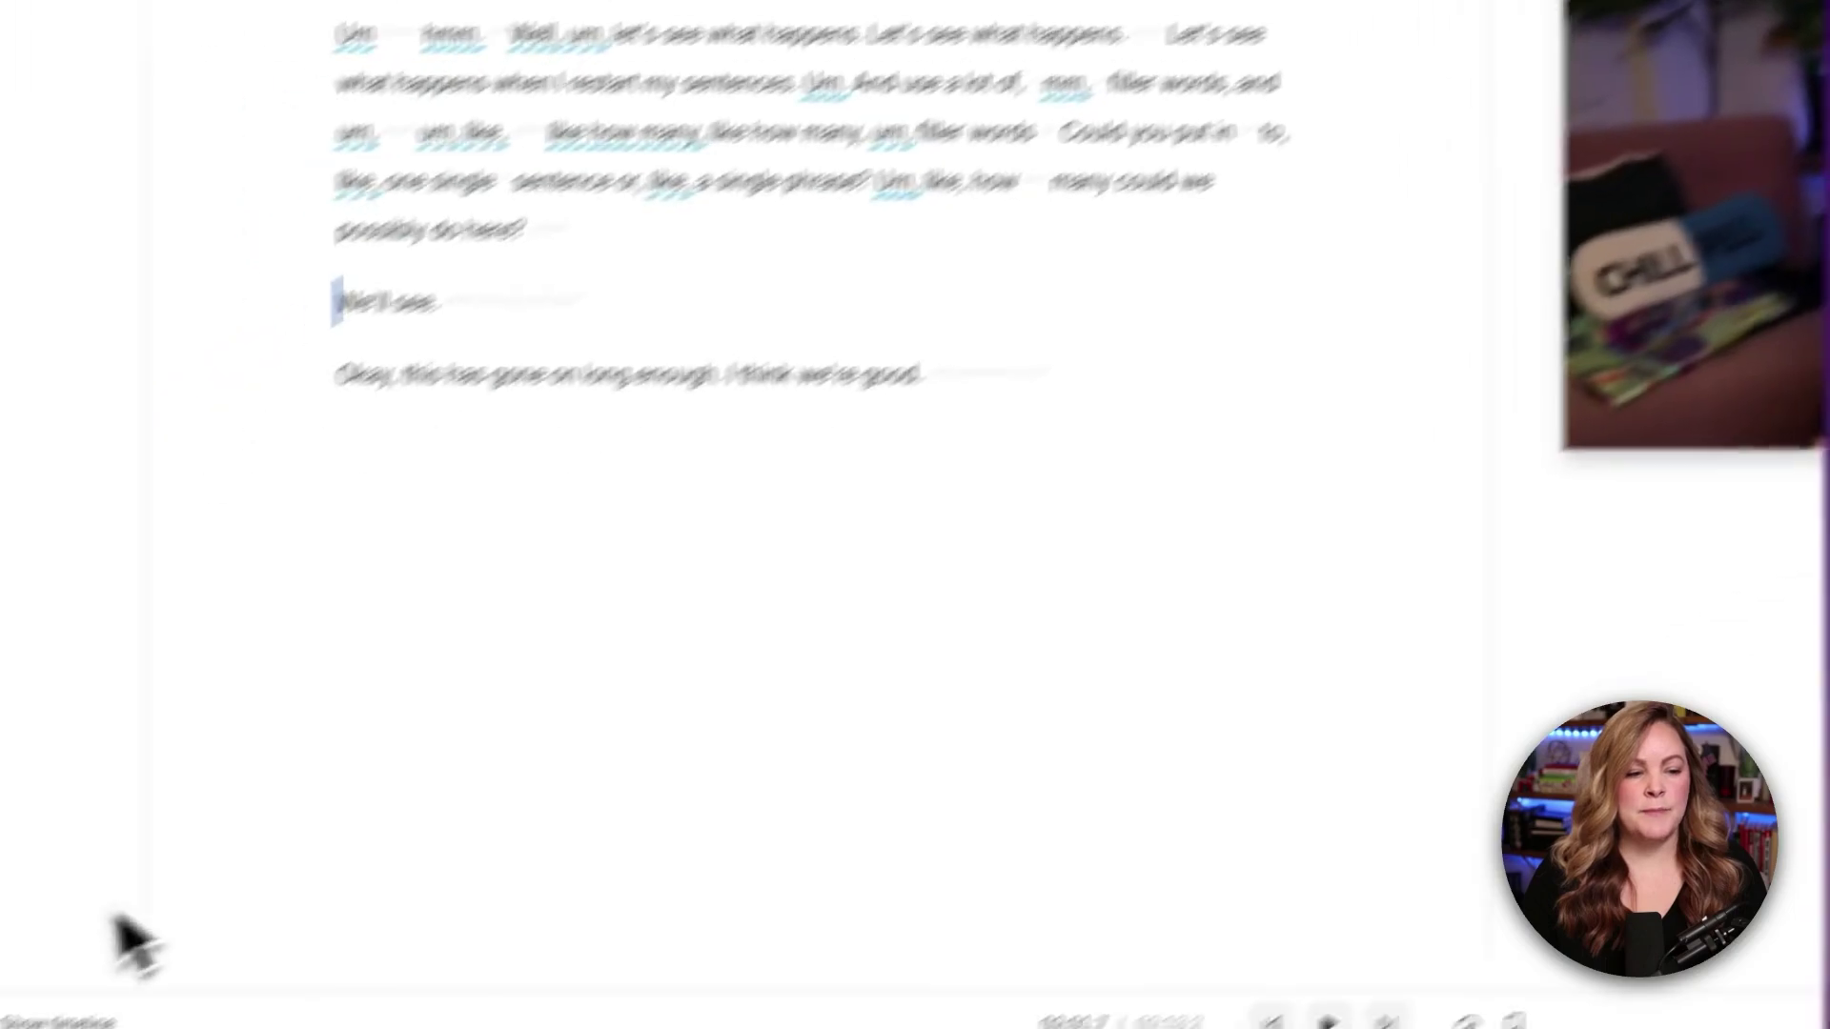
- Show the timeline beneath the script and look back through the recording's waveform
{"action": "left_click", "coordinate": [208, 948]}
{"action": "scroll", "coordinate": [871, 838], "scroll_direction": "left", "scroll_amount": 5}
{"action": "scroll", "coordinate": [851, 839], "scroll_direction": "left", "scroll_amount": 5}
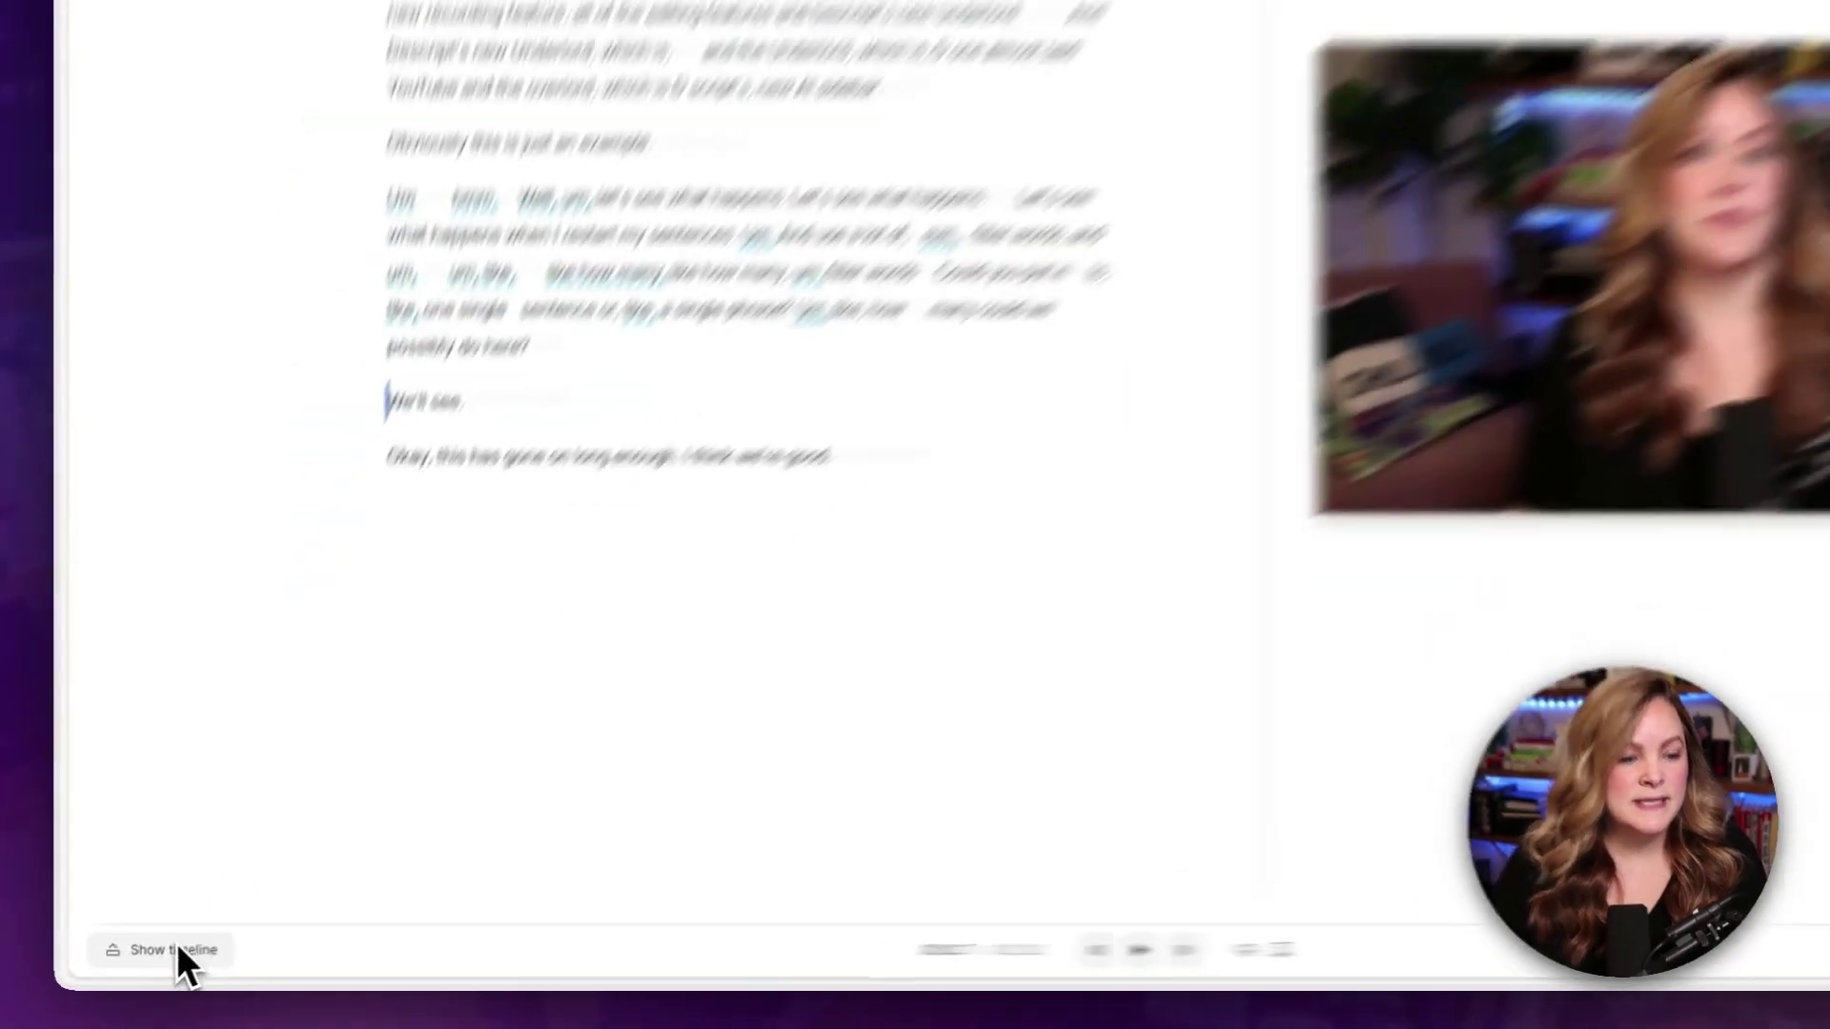
{"action": "left_click", "coordinate": [148, 964]}
{"action": "left_click", "coordinate": [438, 906]}
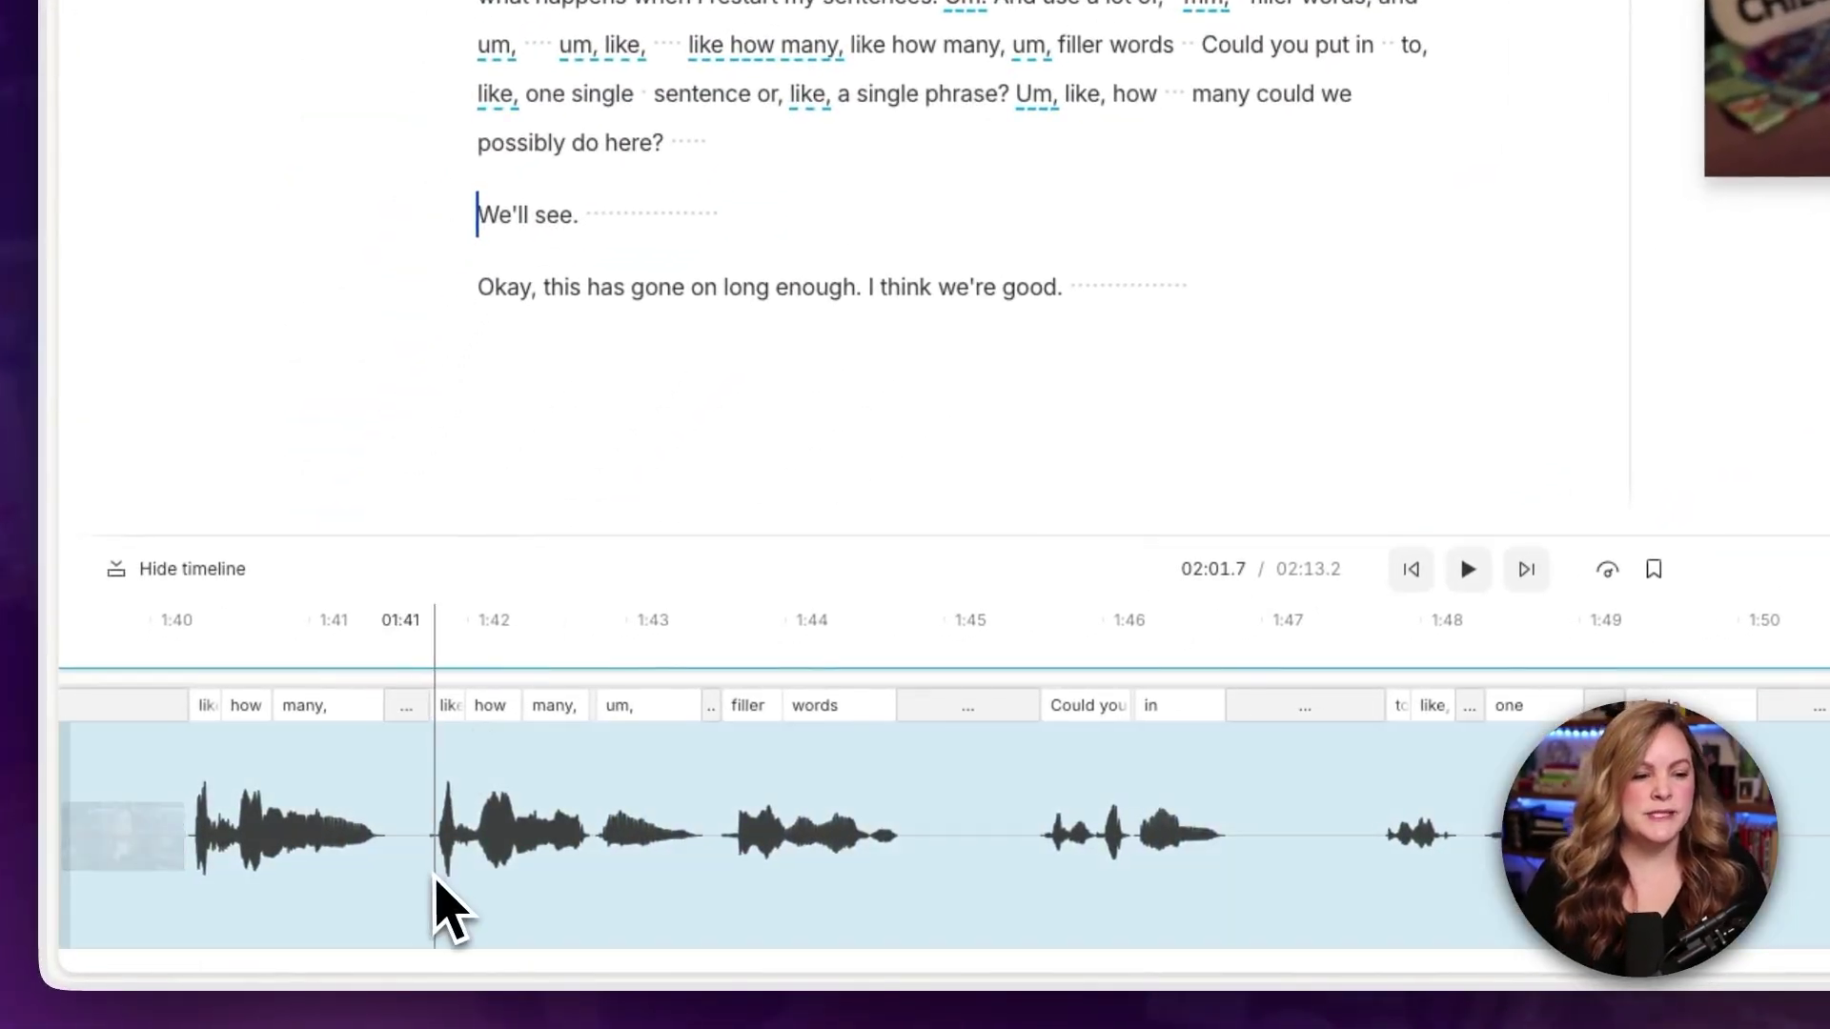
{"action": "scroll", "coordinate": [442, 899], "scroll_direction": "left", "scroll_amount": 10}
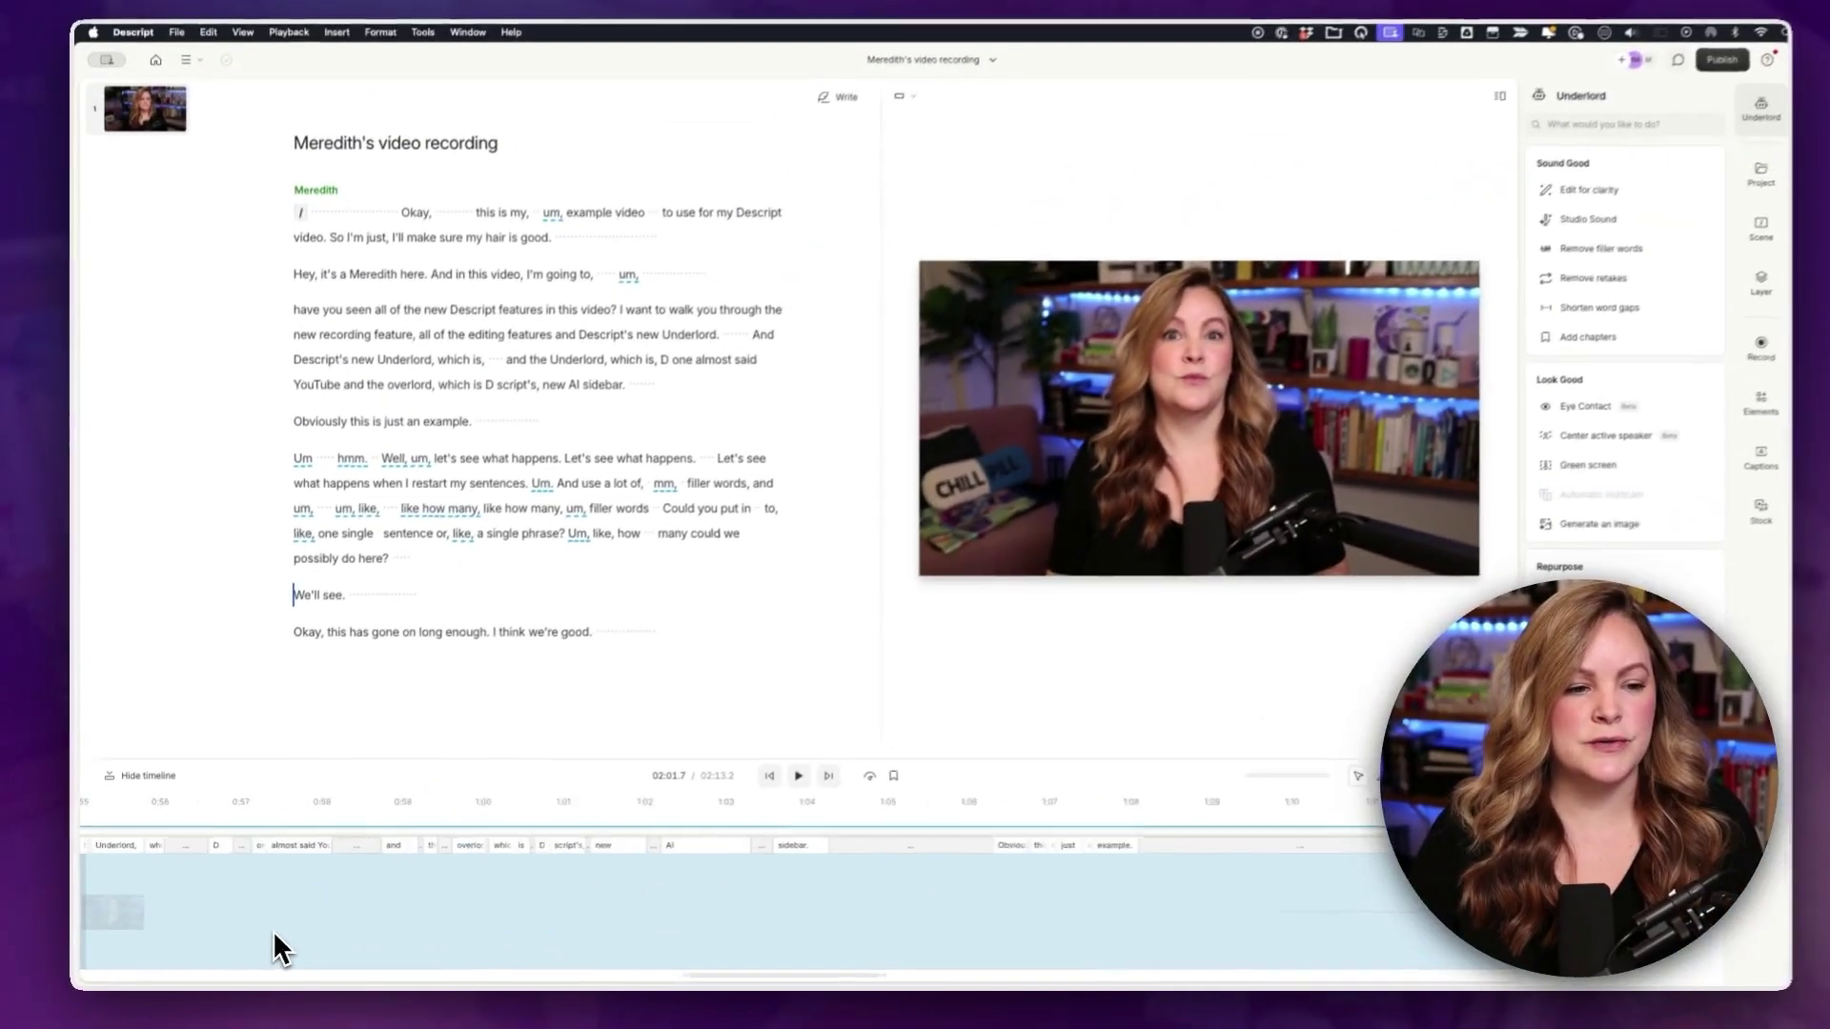
{"action": "scroll", "coordinate": [273, 931], "scroll_direction": "left", "scroll_amount": 15}
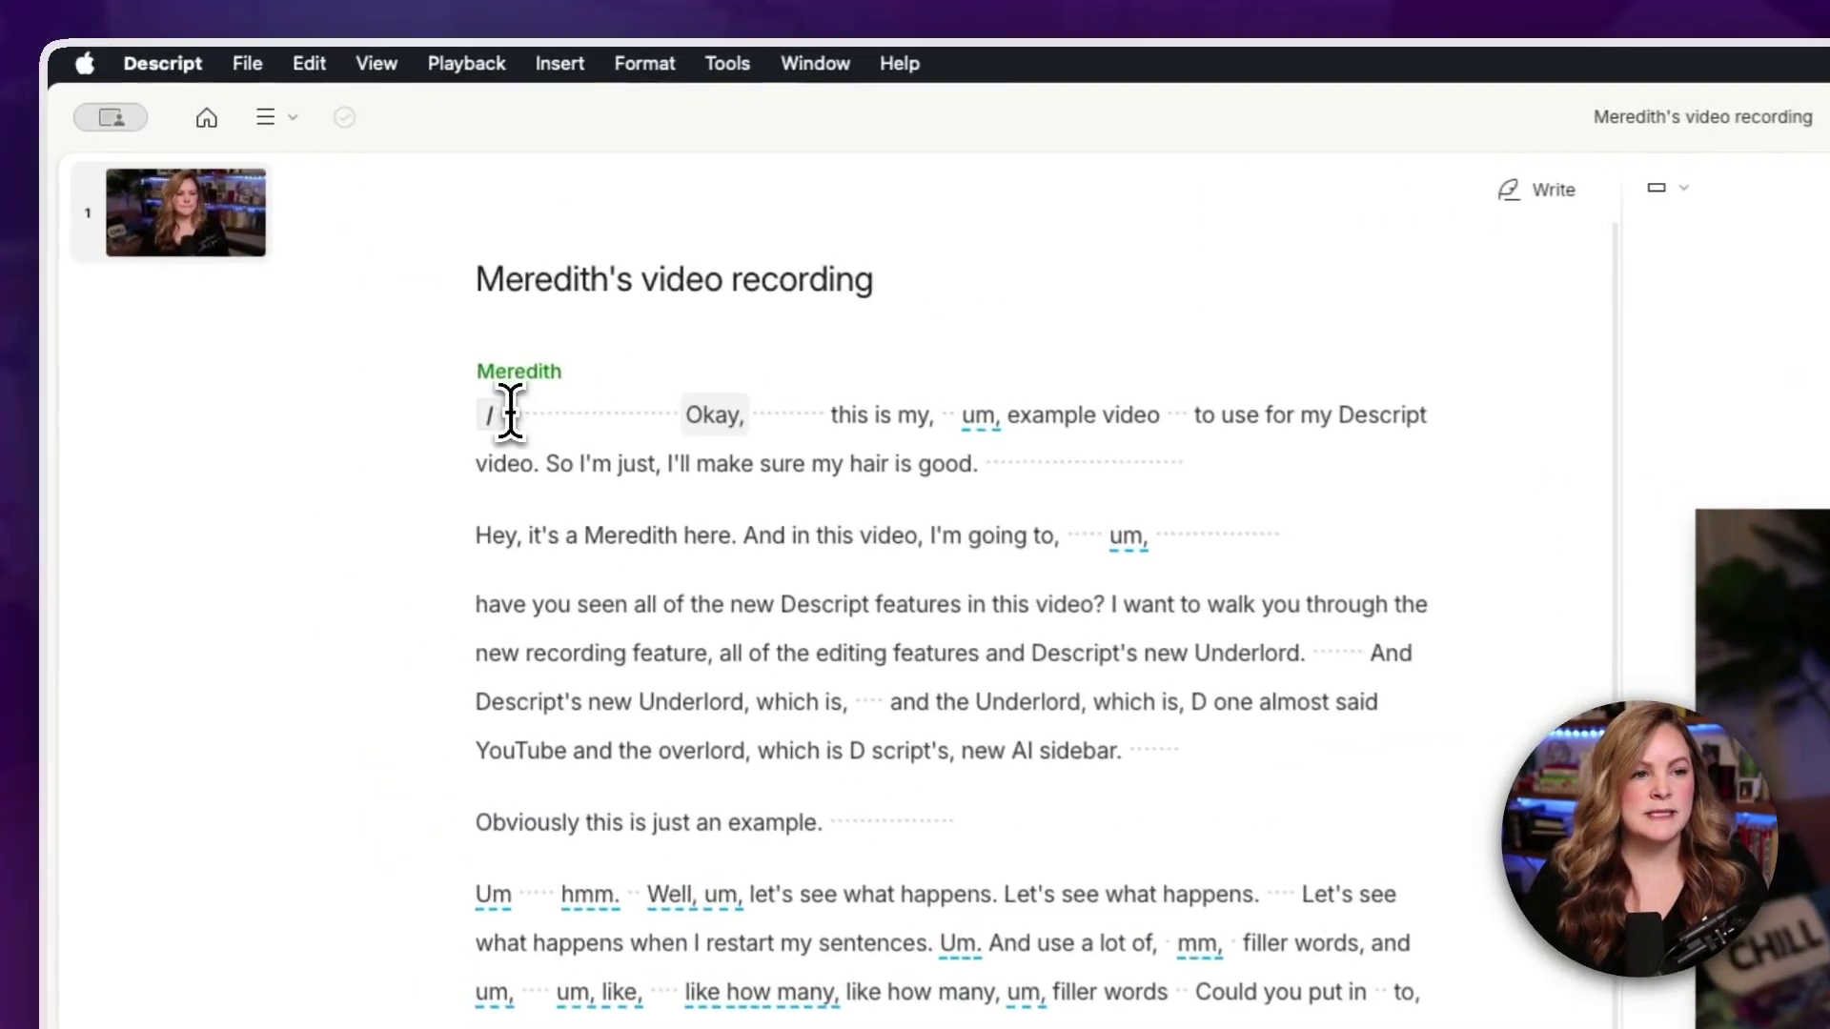
- Delete the opening silence and the word "Okay," before "this is my" from the script
{"action": "left_click_drag", "start_coordinate": [306, 226], "coordinate": [432, 227]}
{"action": "left_click_drag", "start_coordinate": [762, 417], "coordinate": [826, 416]}
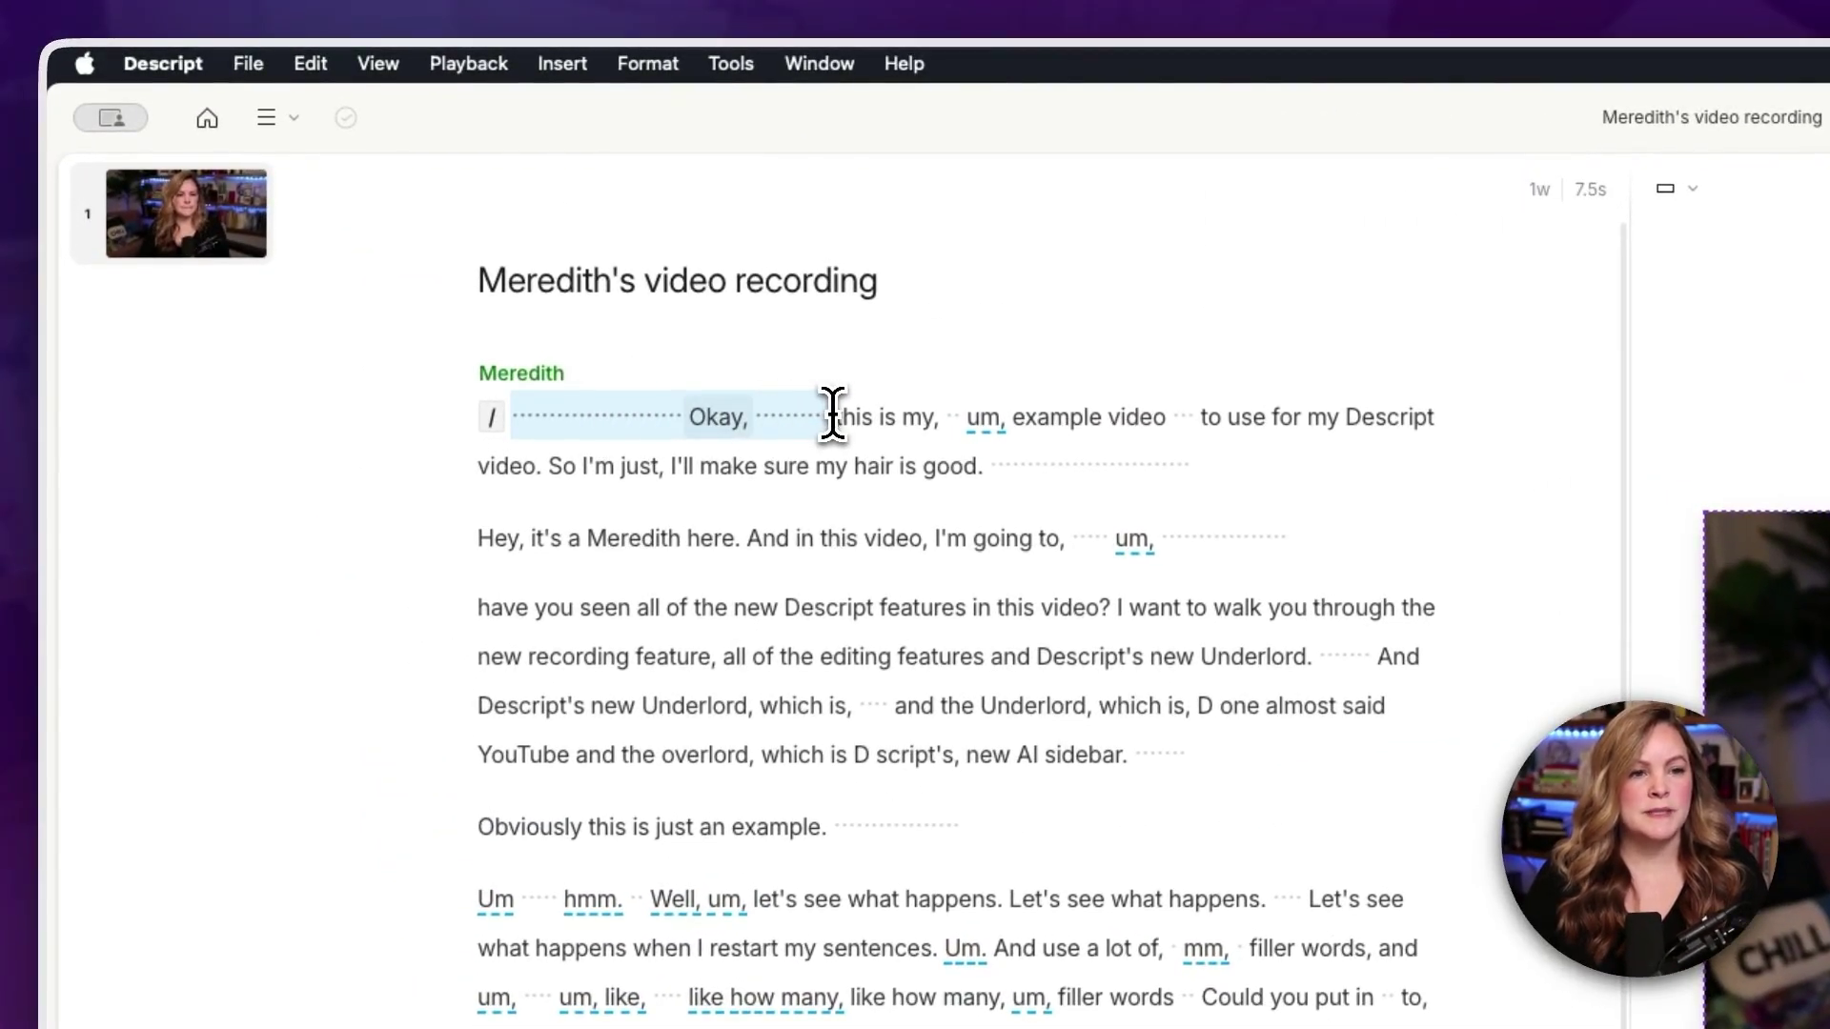
{"action": "left_click_drag", "start_coordinate": [832, 416], "coordinate": [834, 416]}
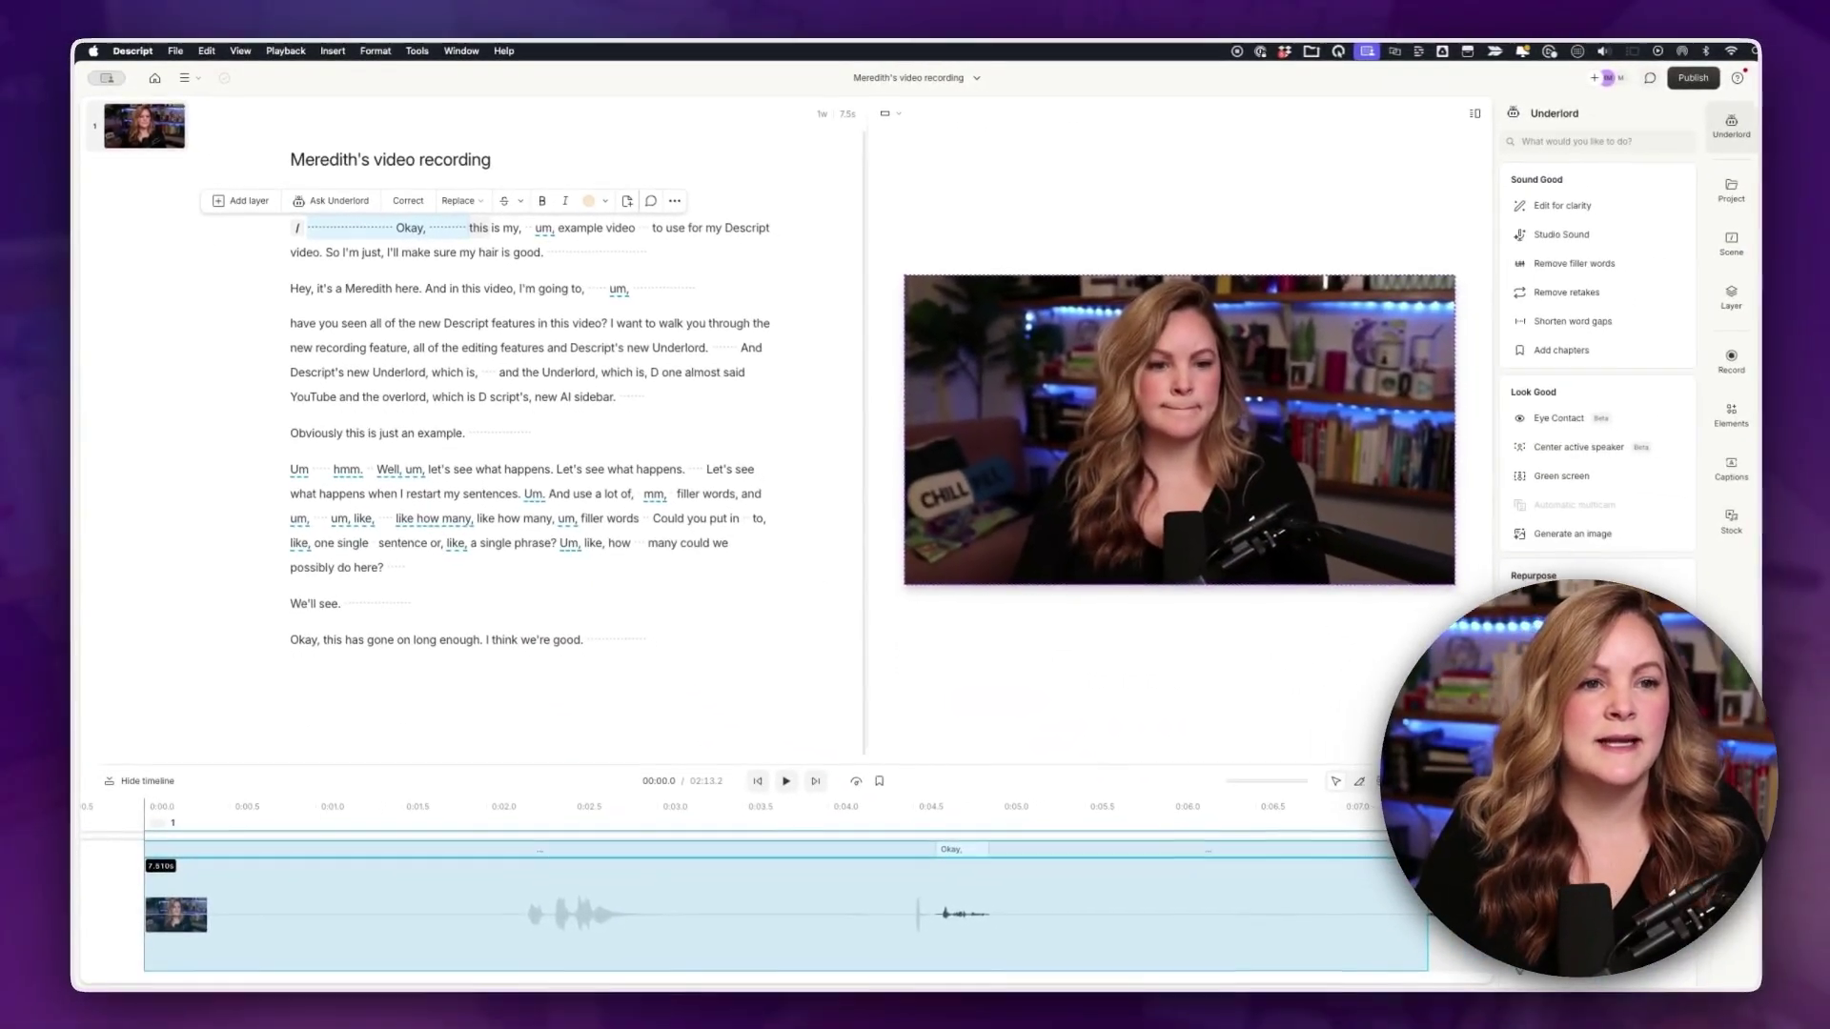
{"action": "key", "text": "BackSpace"}
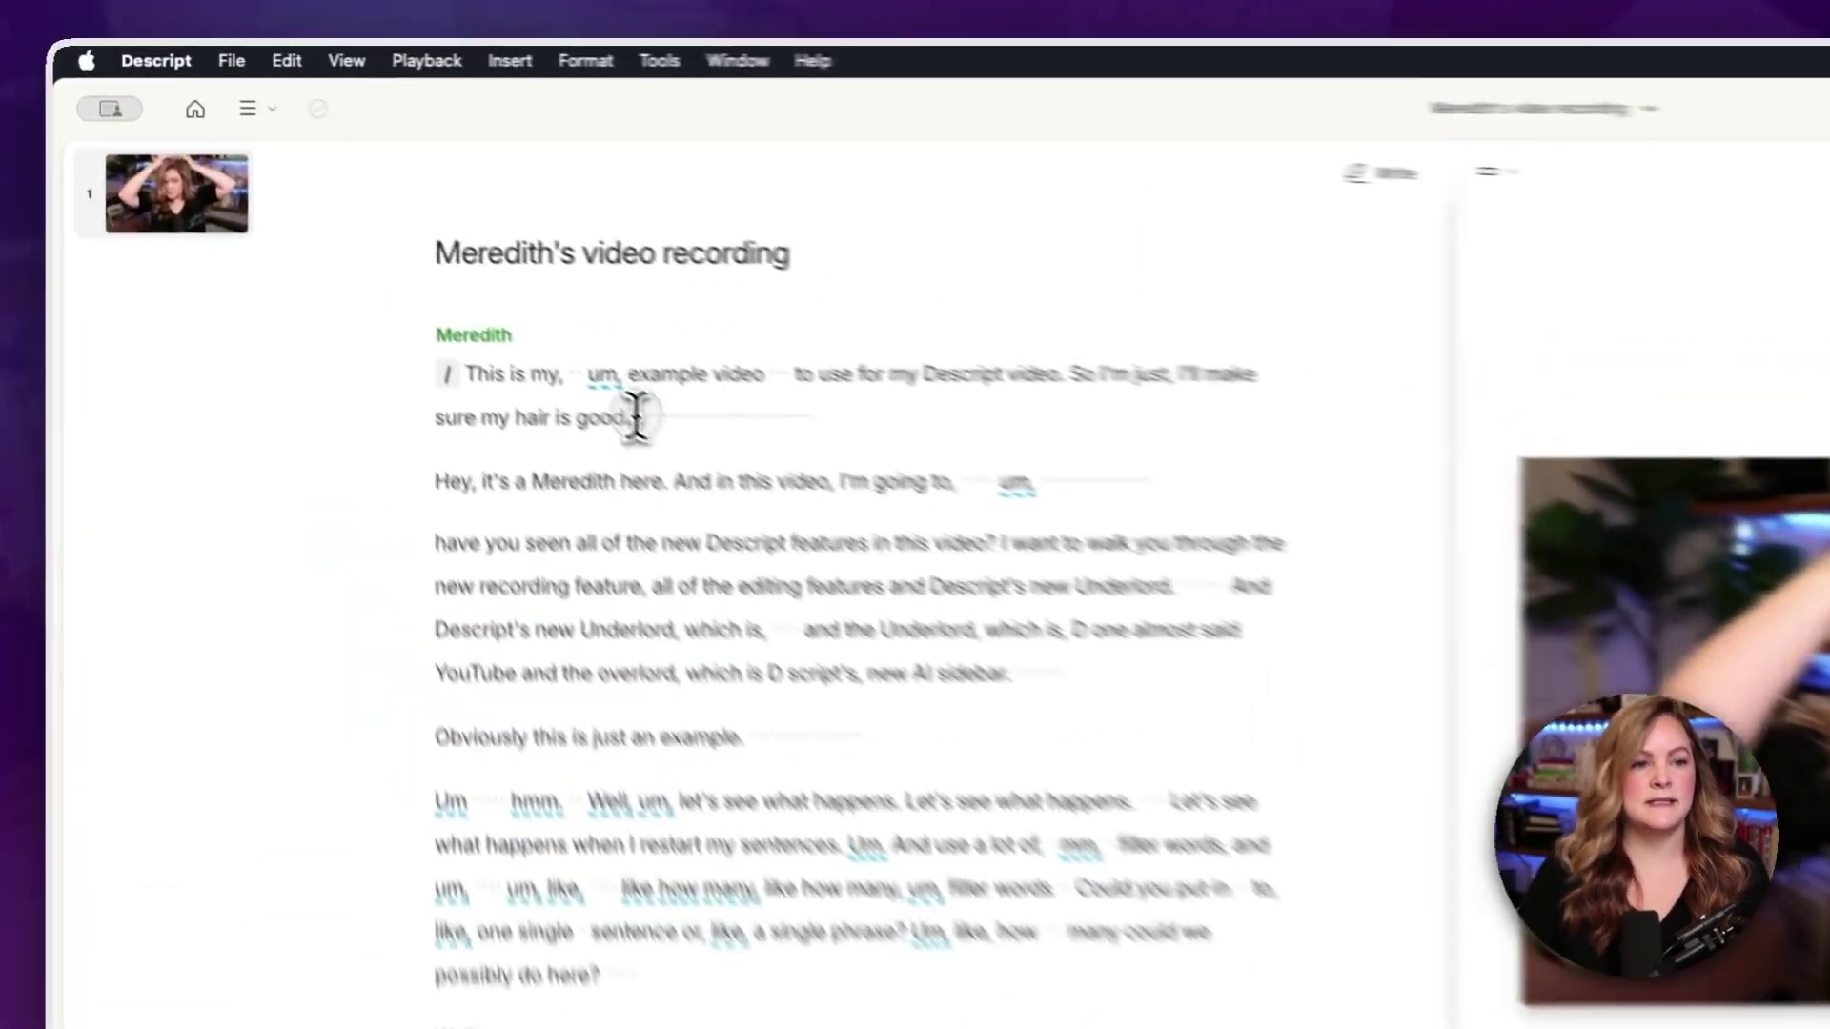
- Delete the pause after "my hair is good." and the filler word "um" before "example video" from the script
{"action": "left_click_drag", "start_coordinate": [402, 250], "coordinate": [503, 252]}
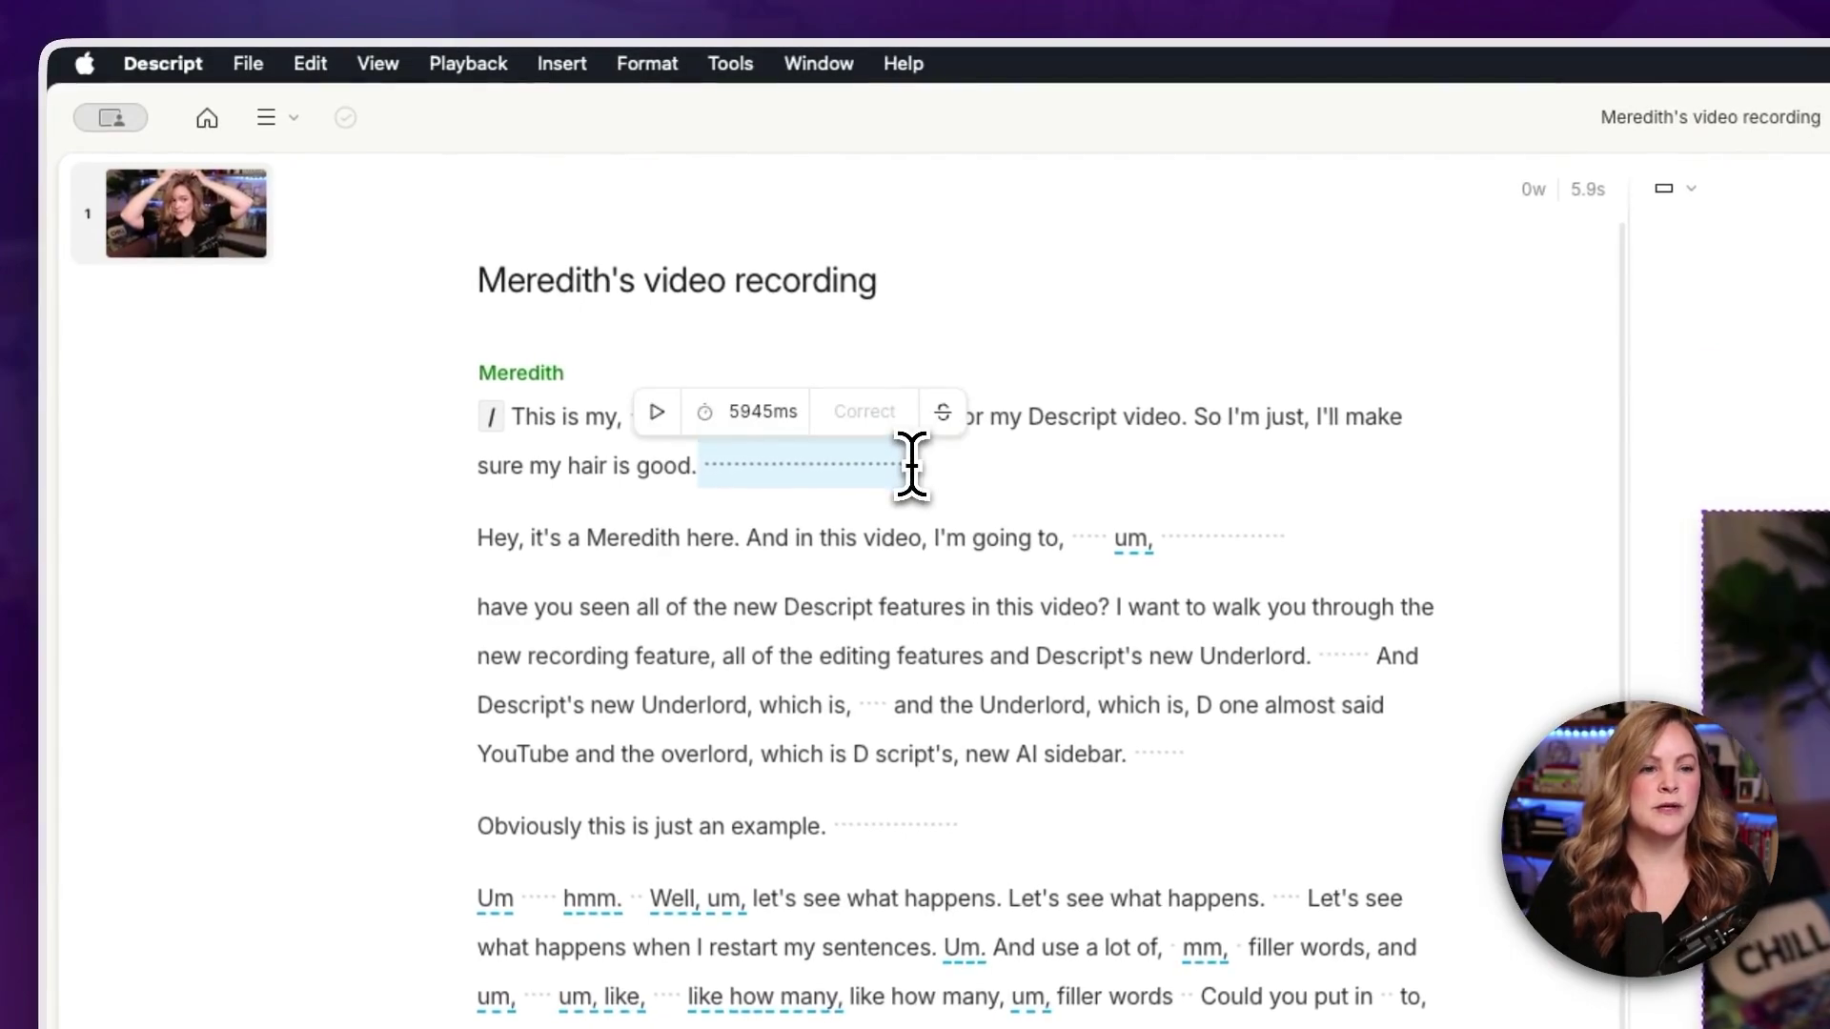
{"action": "key", "text": "BackSpace"}
{"action": "left_click_drag", "start_coordinate": [642, 421], "coordinate": [677, 427]}
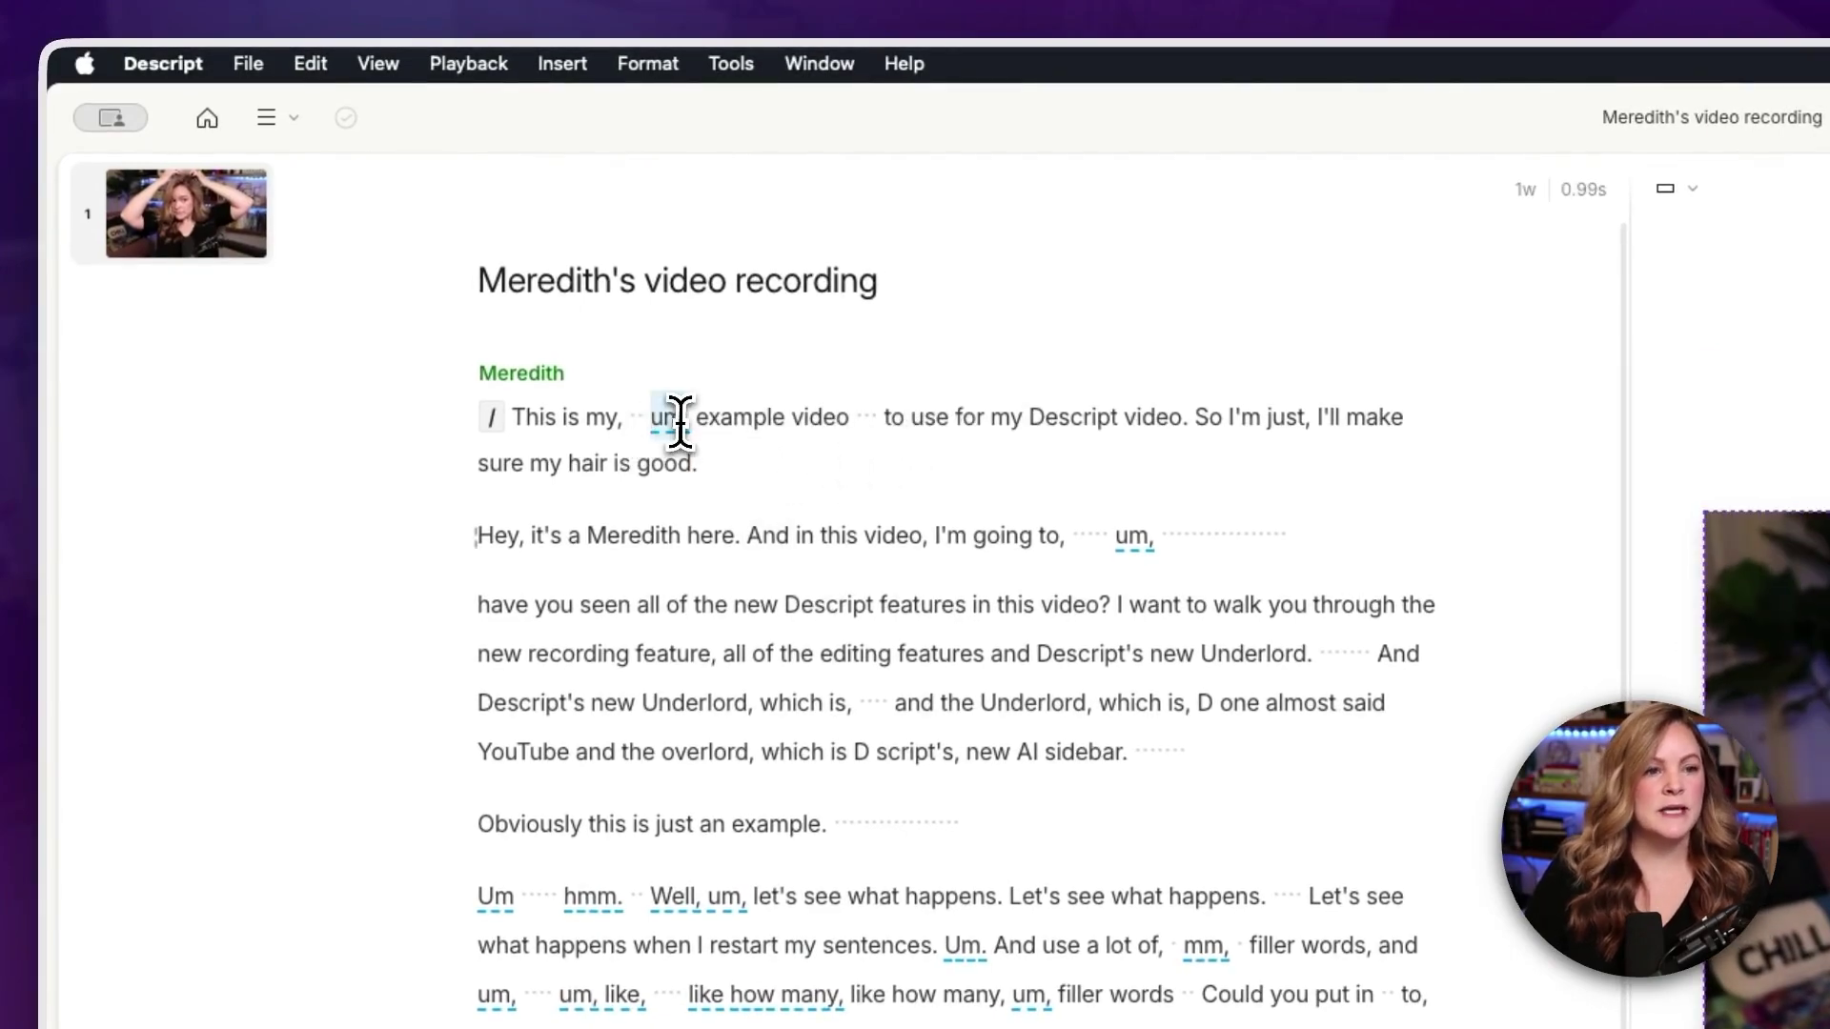
{"action": "key", "text": "BackSpace"}
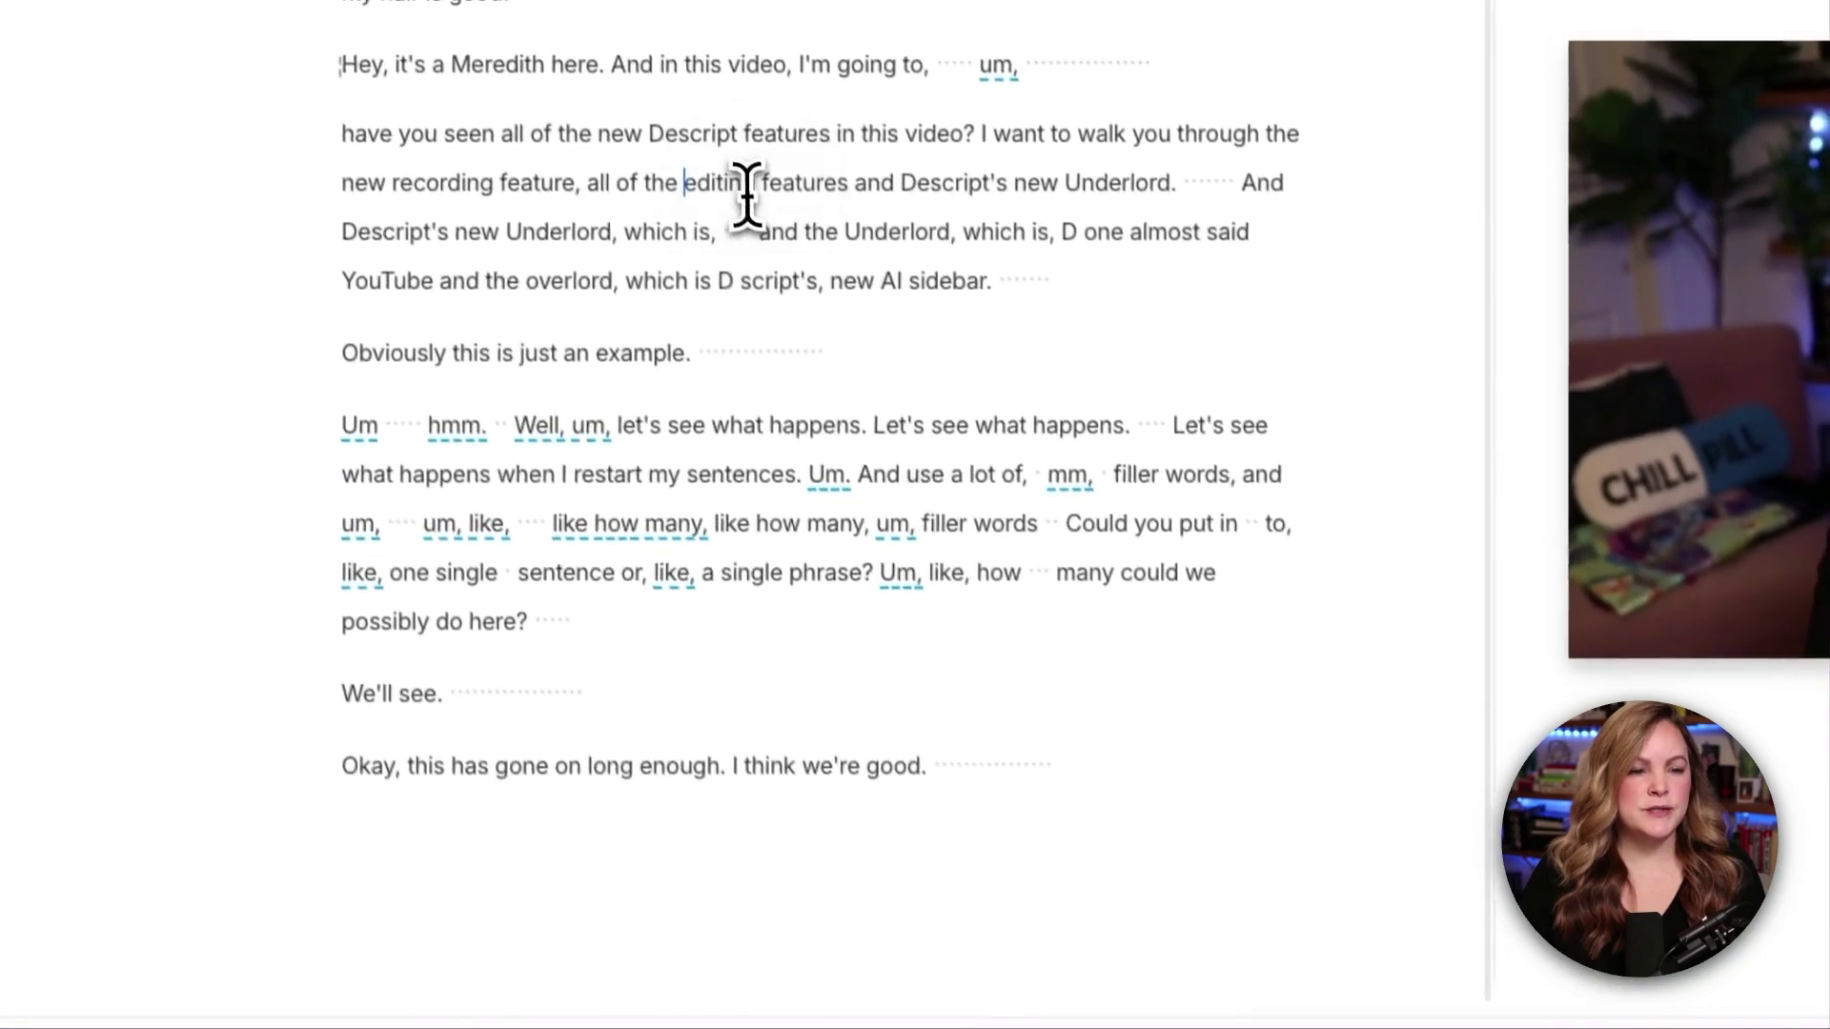
- Split the clip on the timeline at 22.2 seconds, just before "have you seen"
{"action": "scroll", "coordinate": [678, 810], "scroll_direction": "left", "scroll_amount": 10}
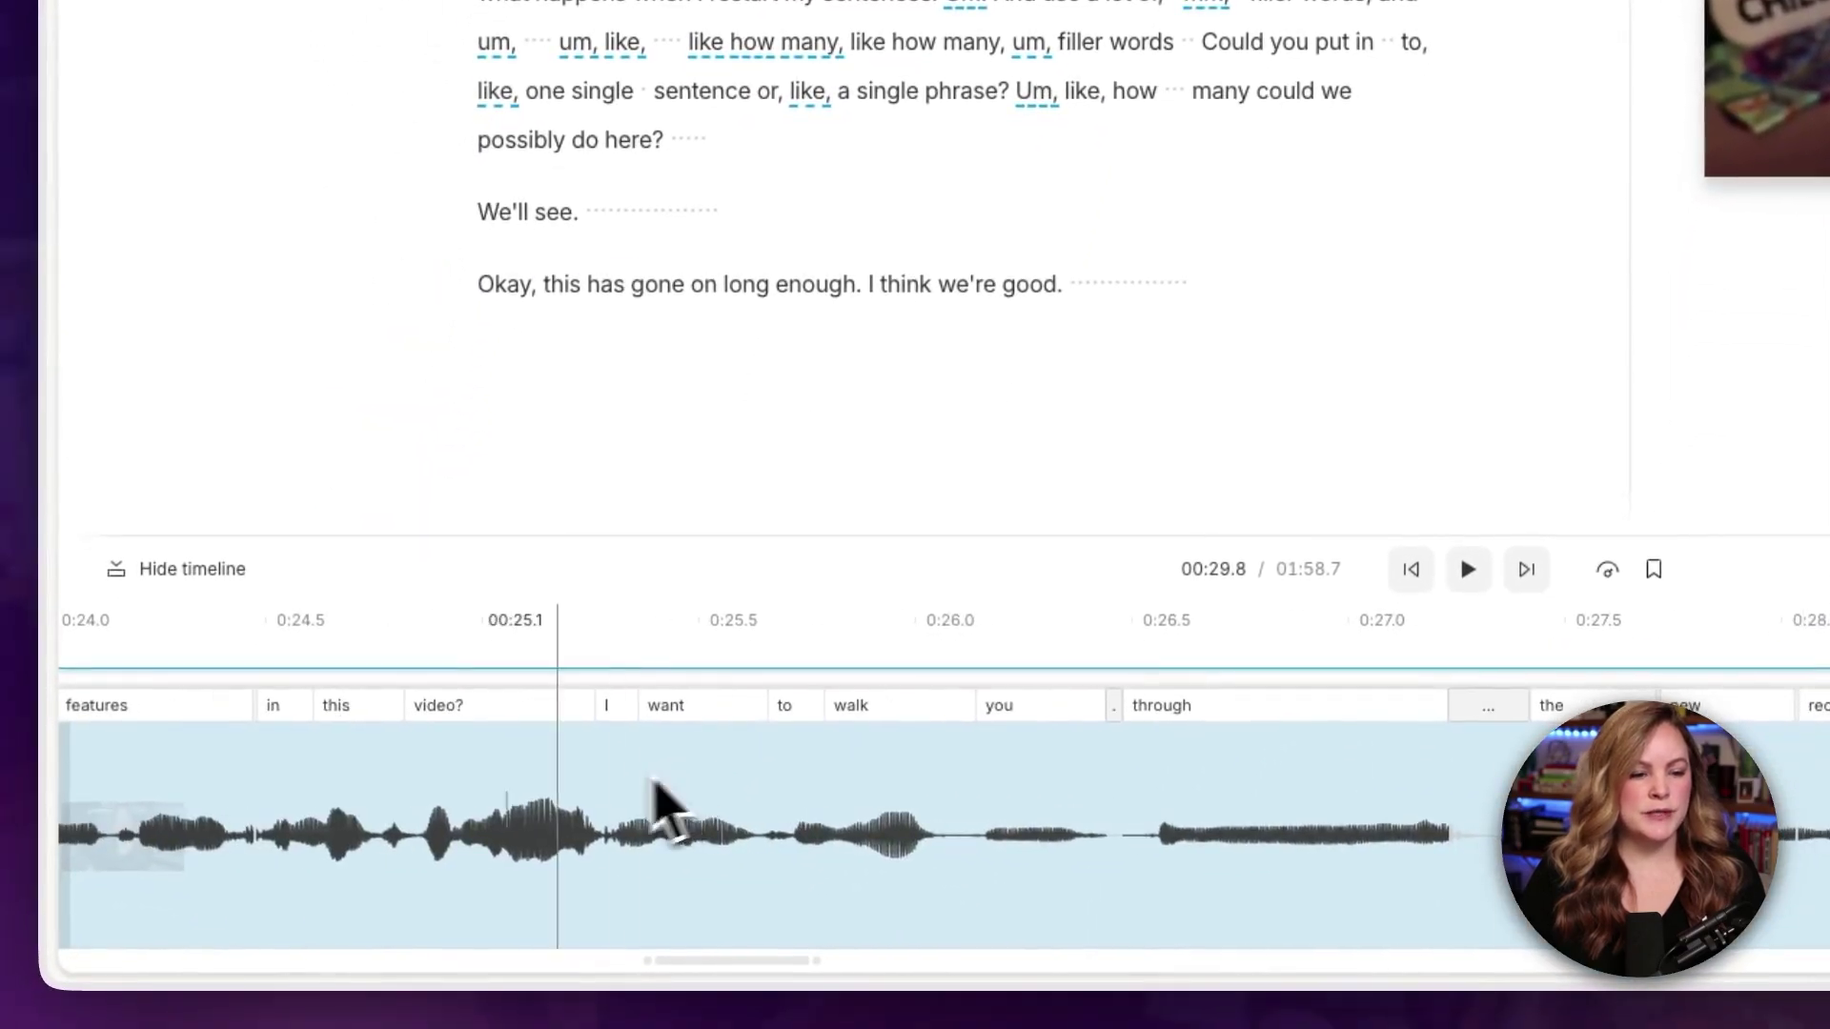
{"action": "left_click", "coordinate": [635, 861]}
{"action": "key", "text": "s"}
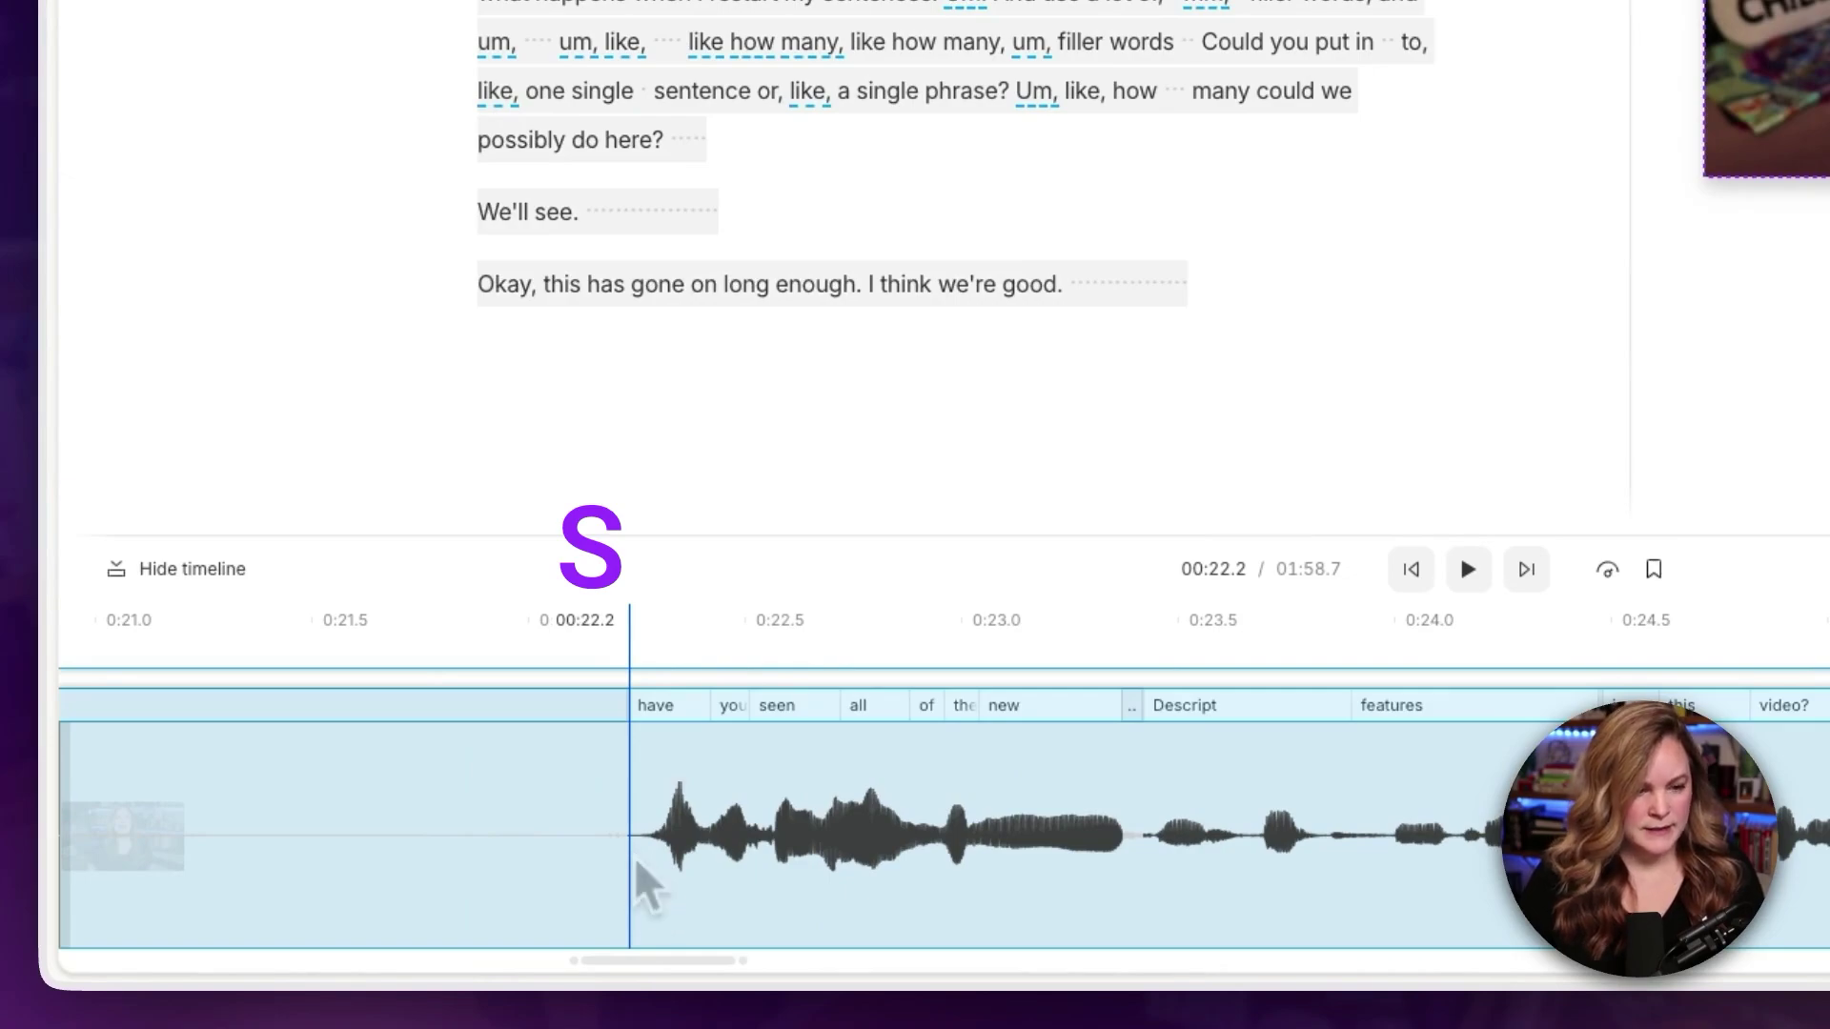
- Split the clip on both sides of the word "you" in "I want to walk you through" and delete that segment
{"action": "scroll", "coordinate": [641, 872], "scroll_direction": "right", "scroll_amount": 6}
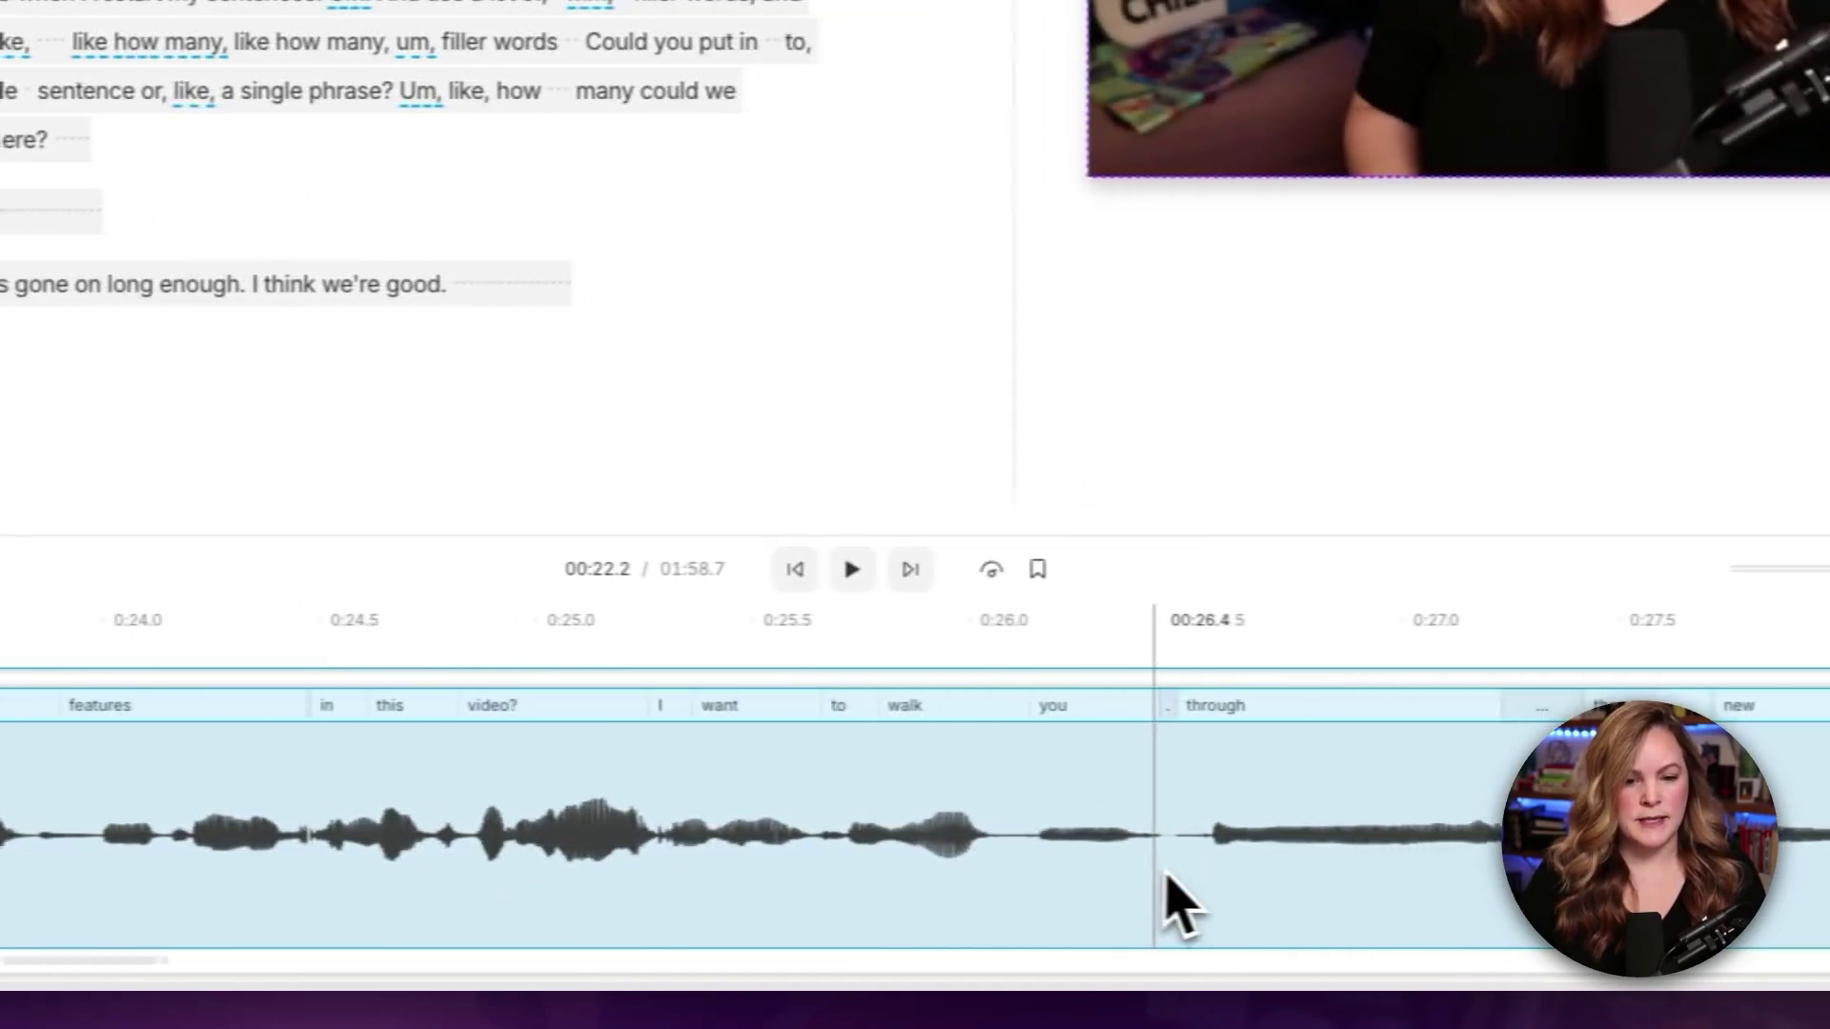
{"action": "left_click", "coordinate": [1003, 884]}
{"action": "key", "text": "s"}
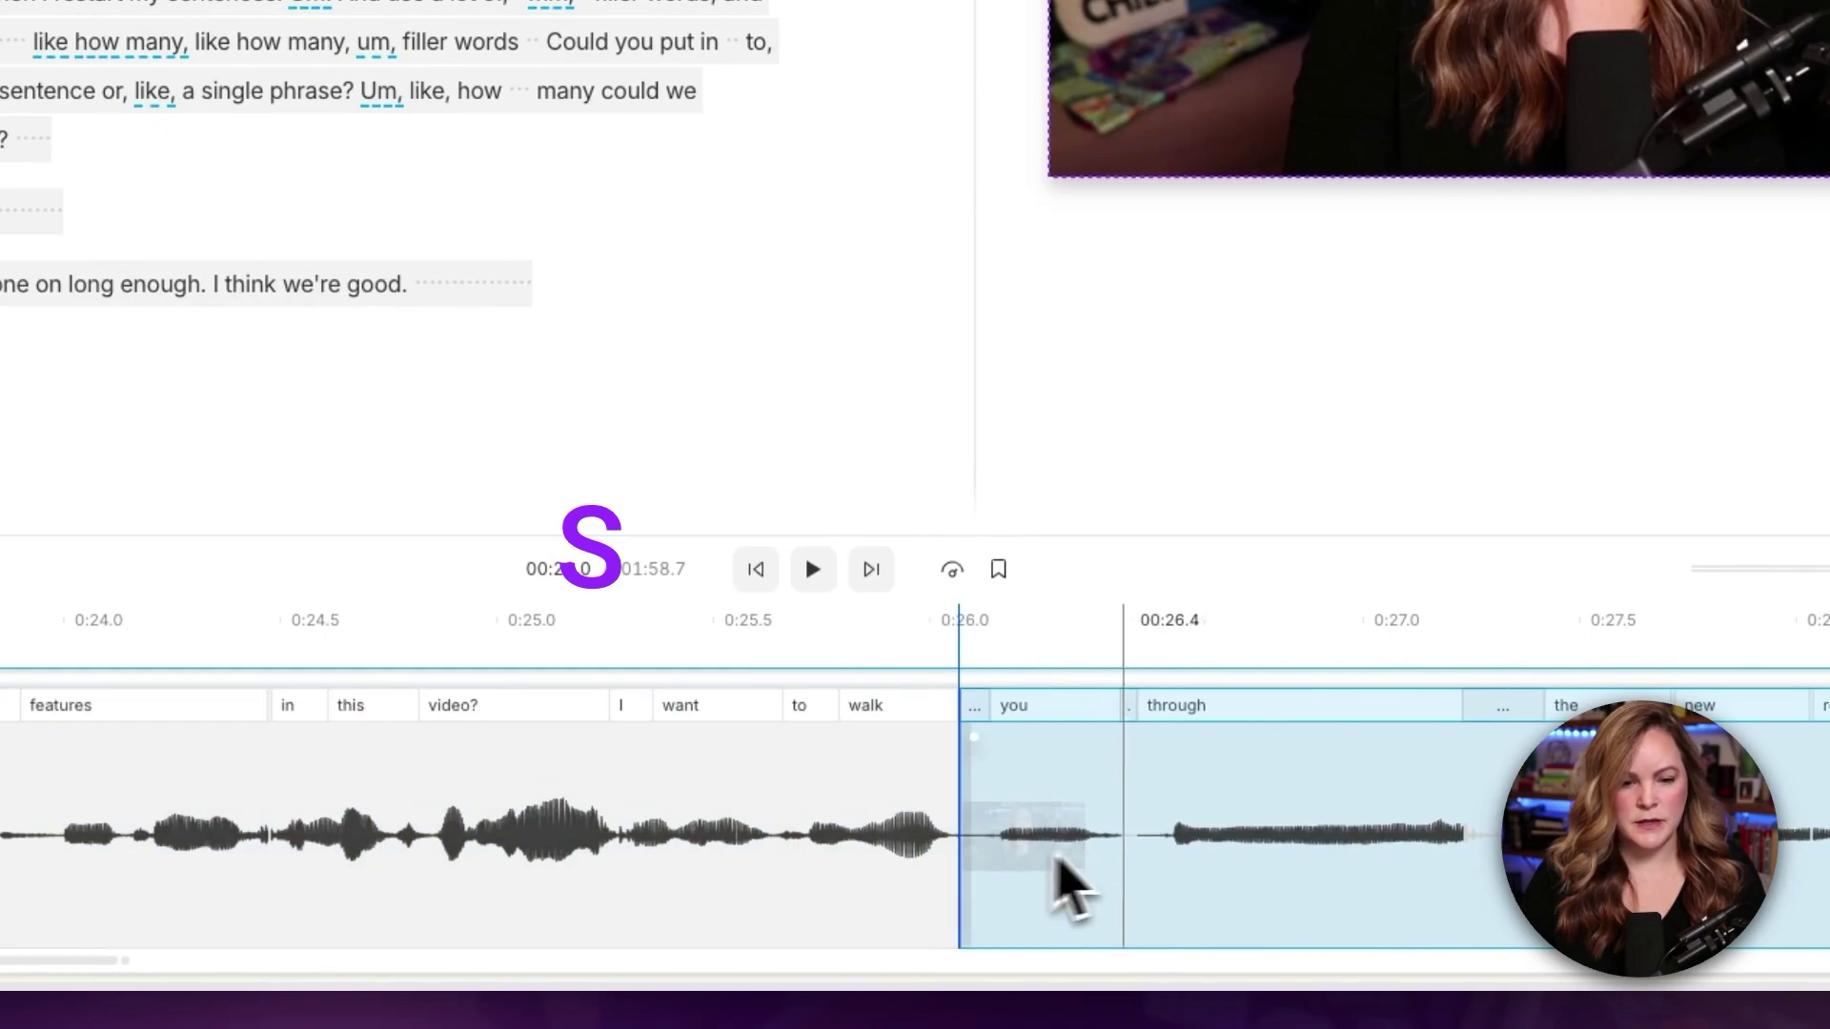
{"action": "left_click", "coordinate": [1152, 869]}
{"action": "key", "text": "s"}
{"action": "left_click", "coordinate": [1095, 899]}
{"action": "key", "text": "Delete"}
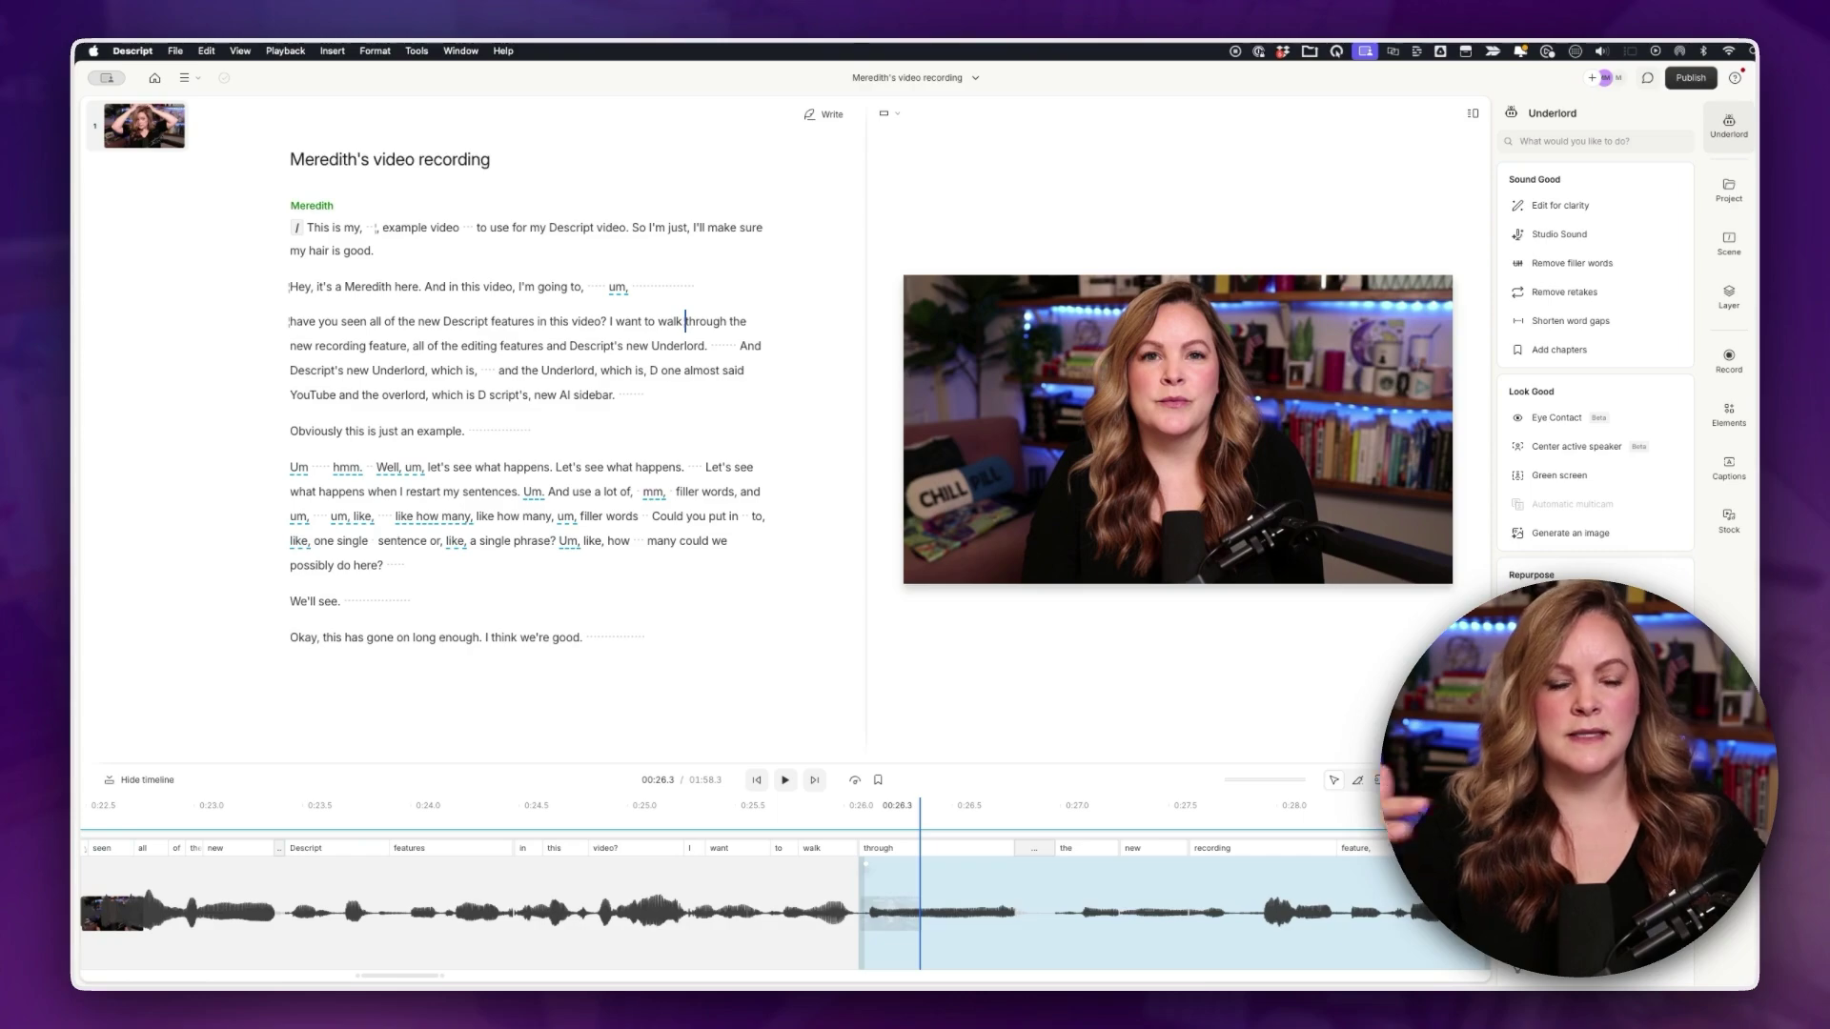
{"action": "key", "text": "Escape"}
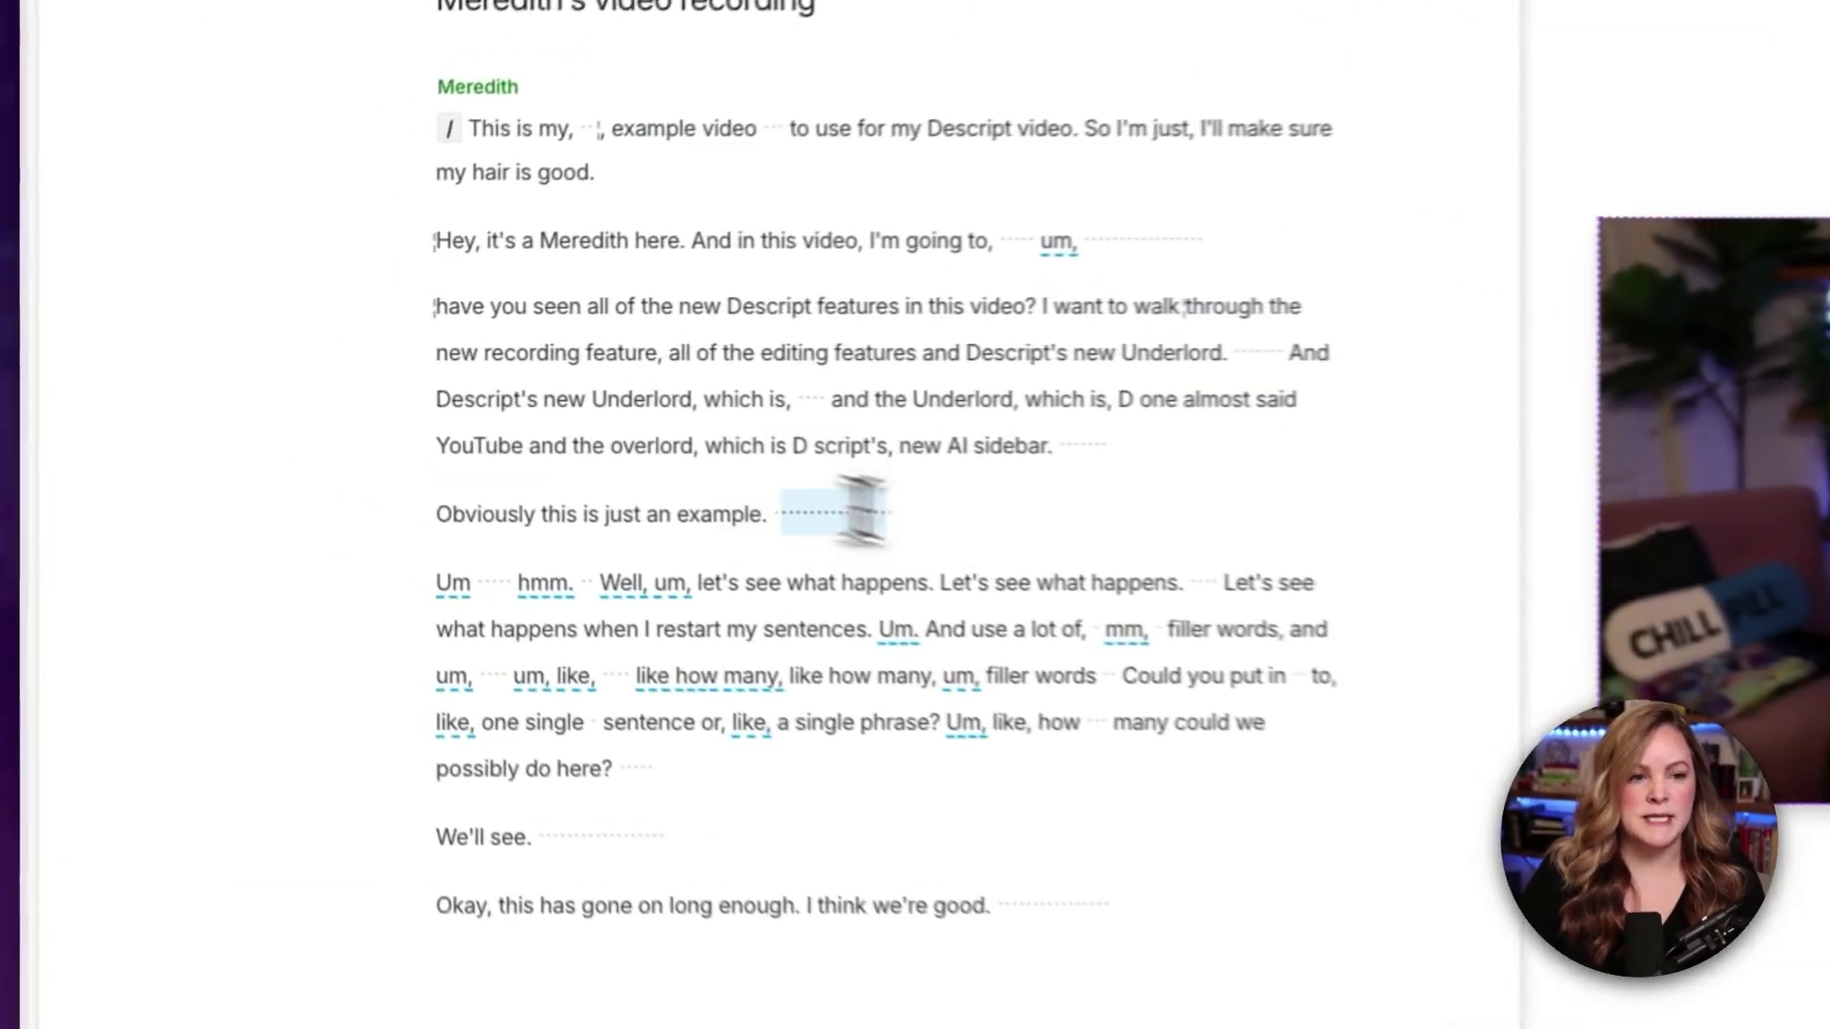
- Delete the pause following "Obviously this is just an example." in the script
{"action": "left_click", "coordinate": [527, 431]}
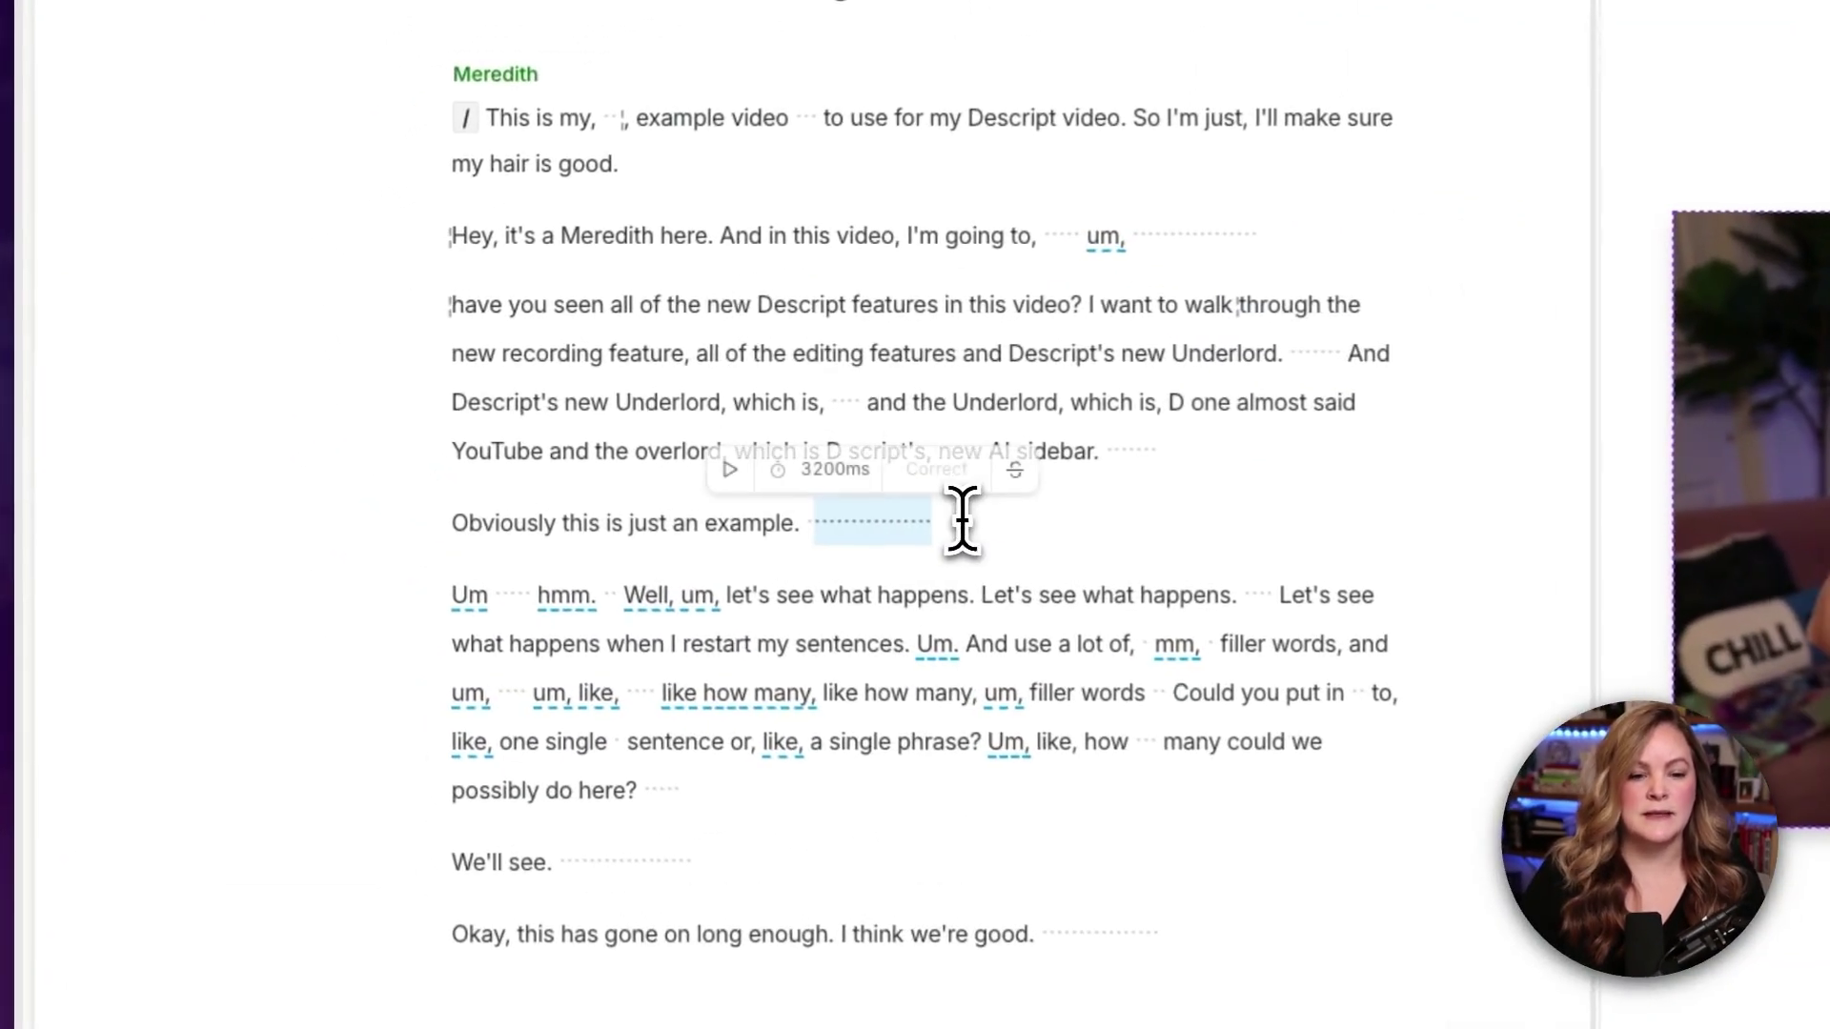
{"action": "key", "text": "Delete"}
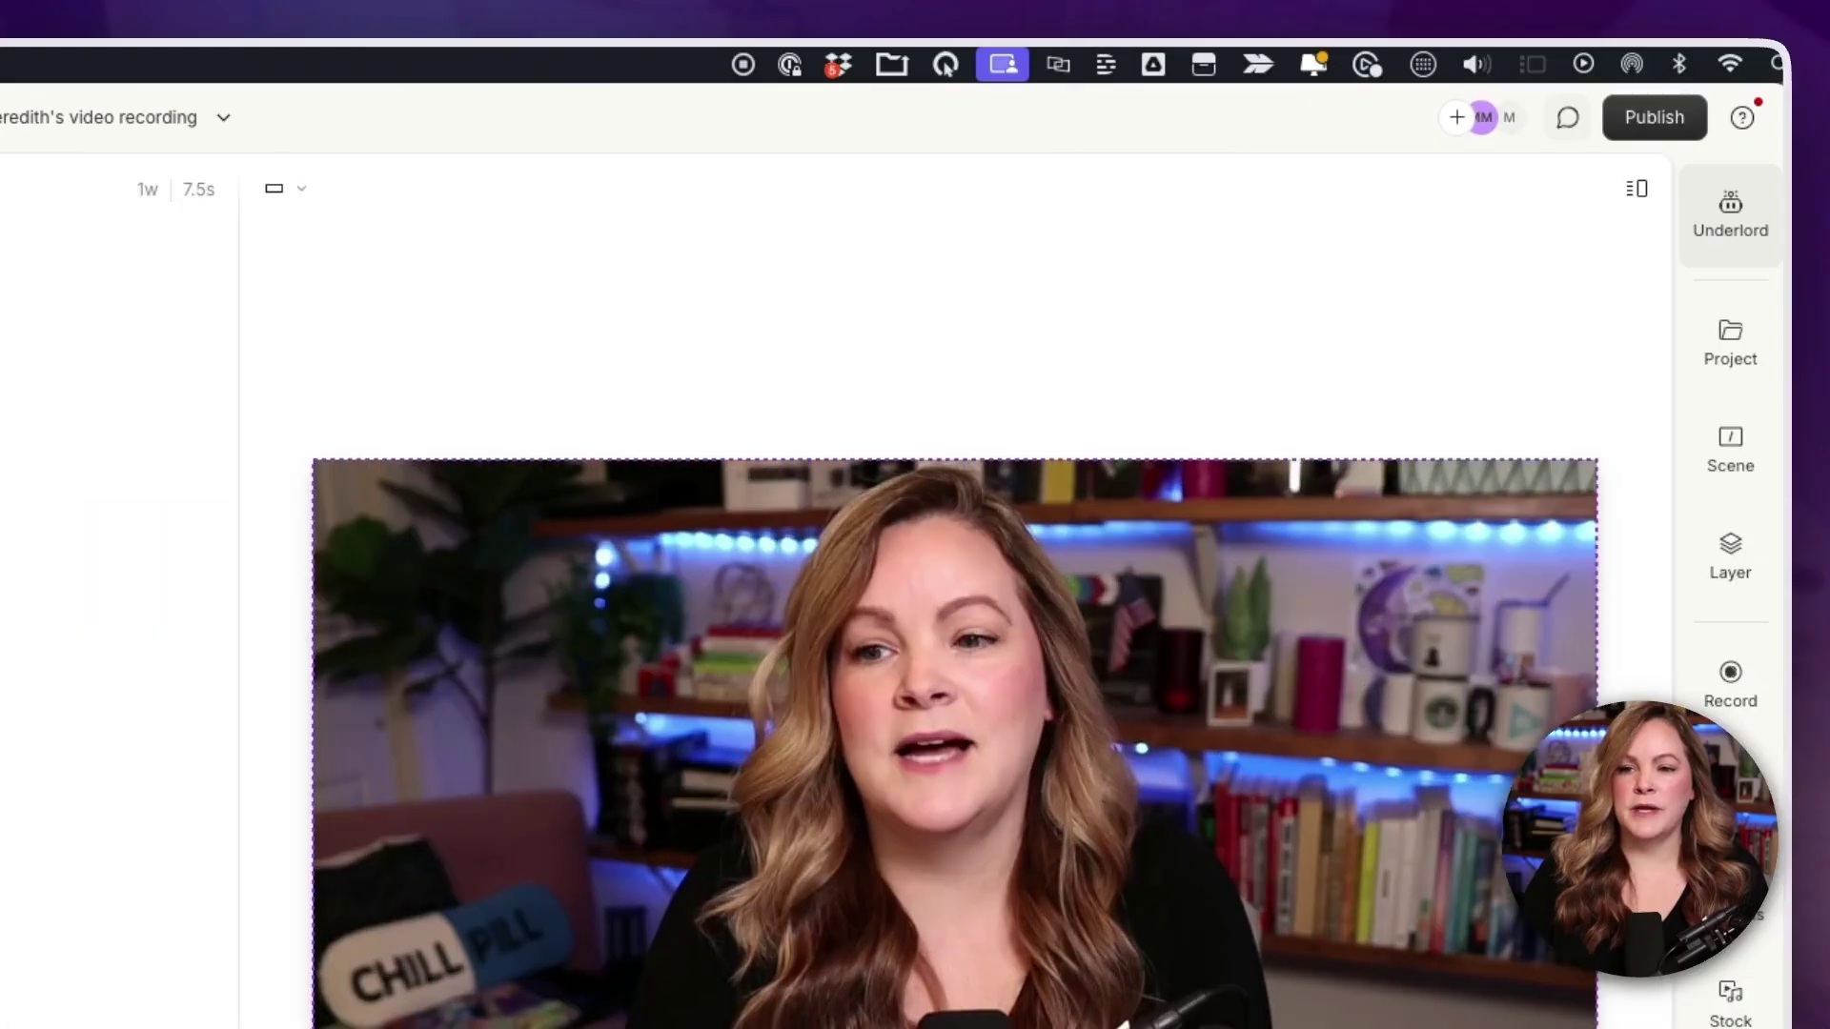
- Open Underlord and examine its Sound Good tools, including Shorten word gaps
{"action": "left_click", "coordinate": [1731, 226]}
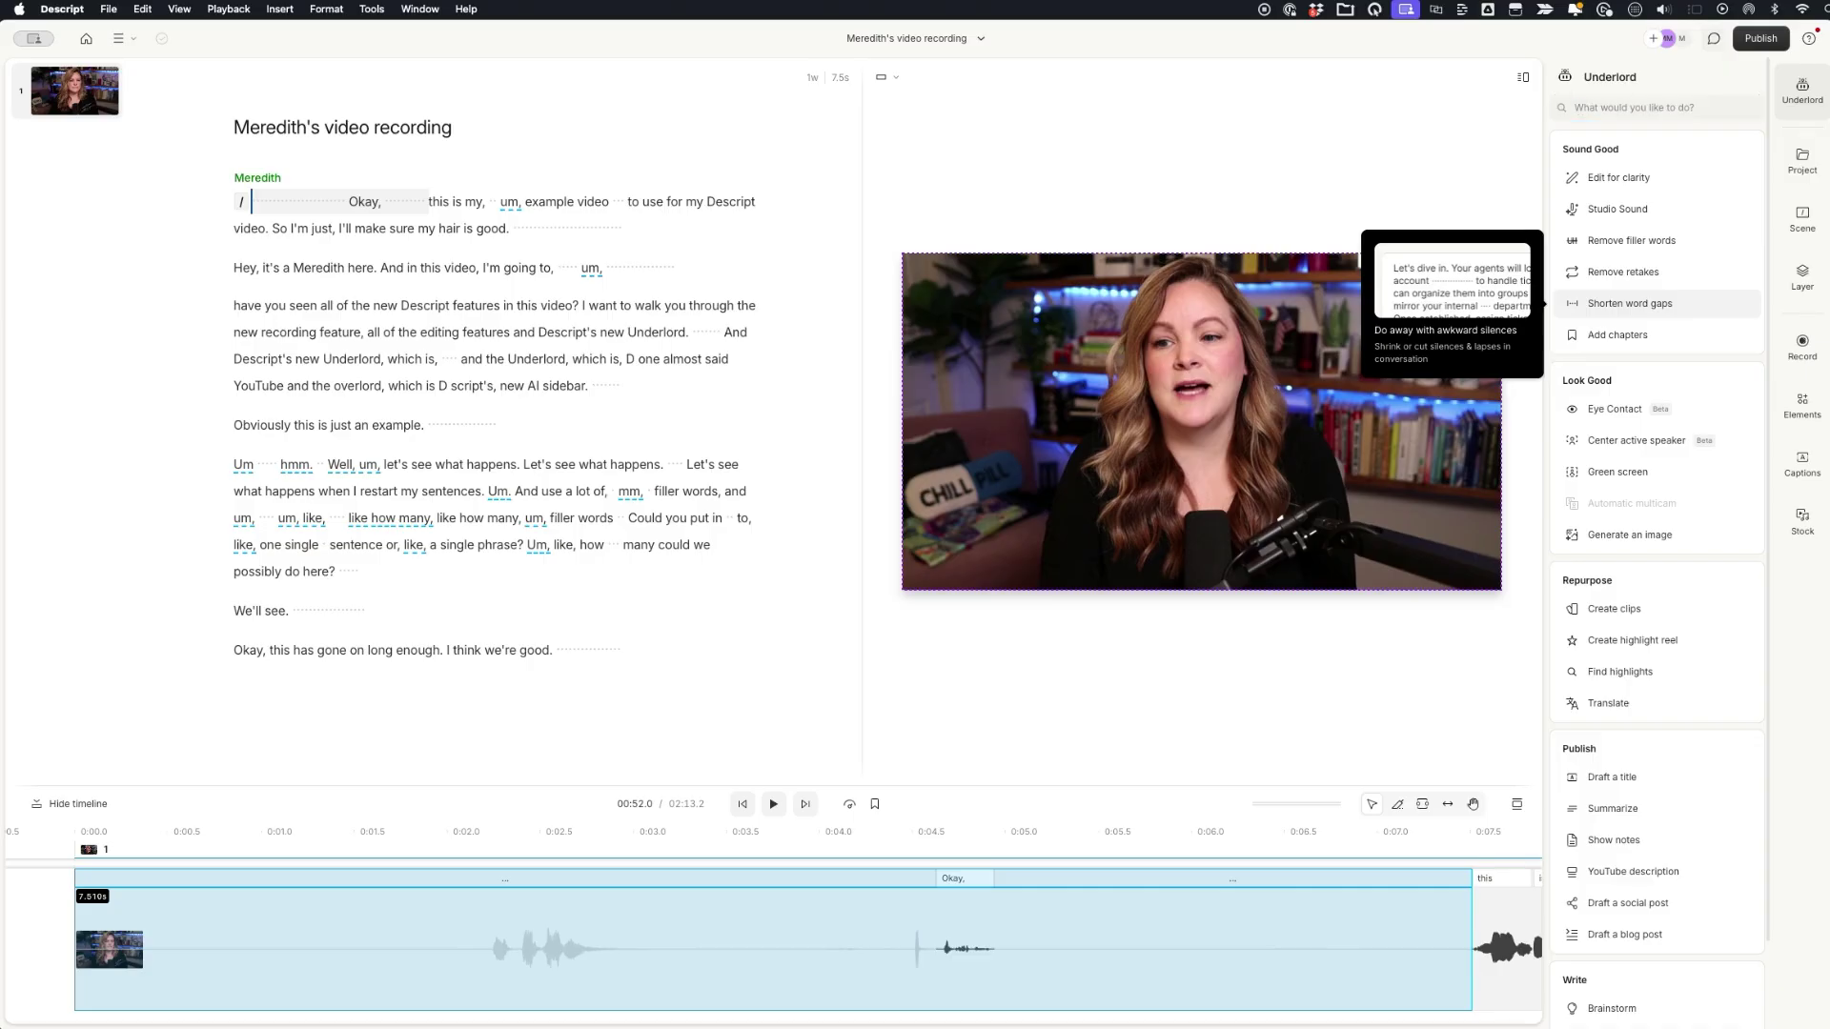
{"action": "key", "text": "Return"}
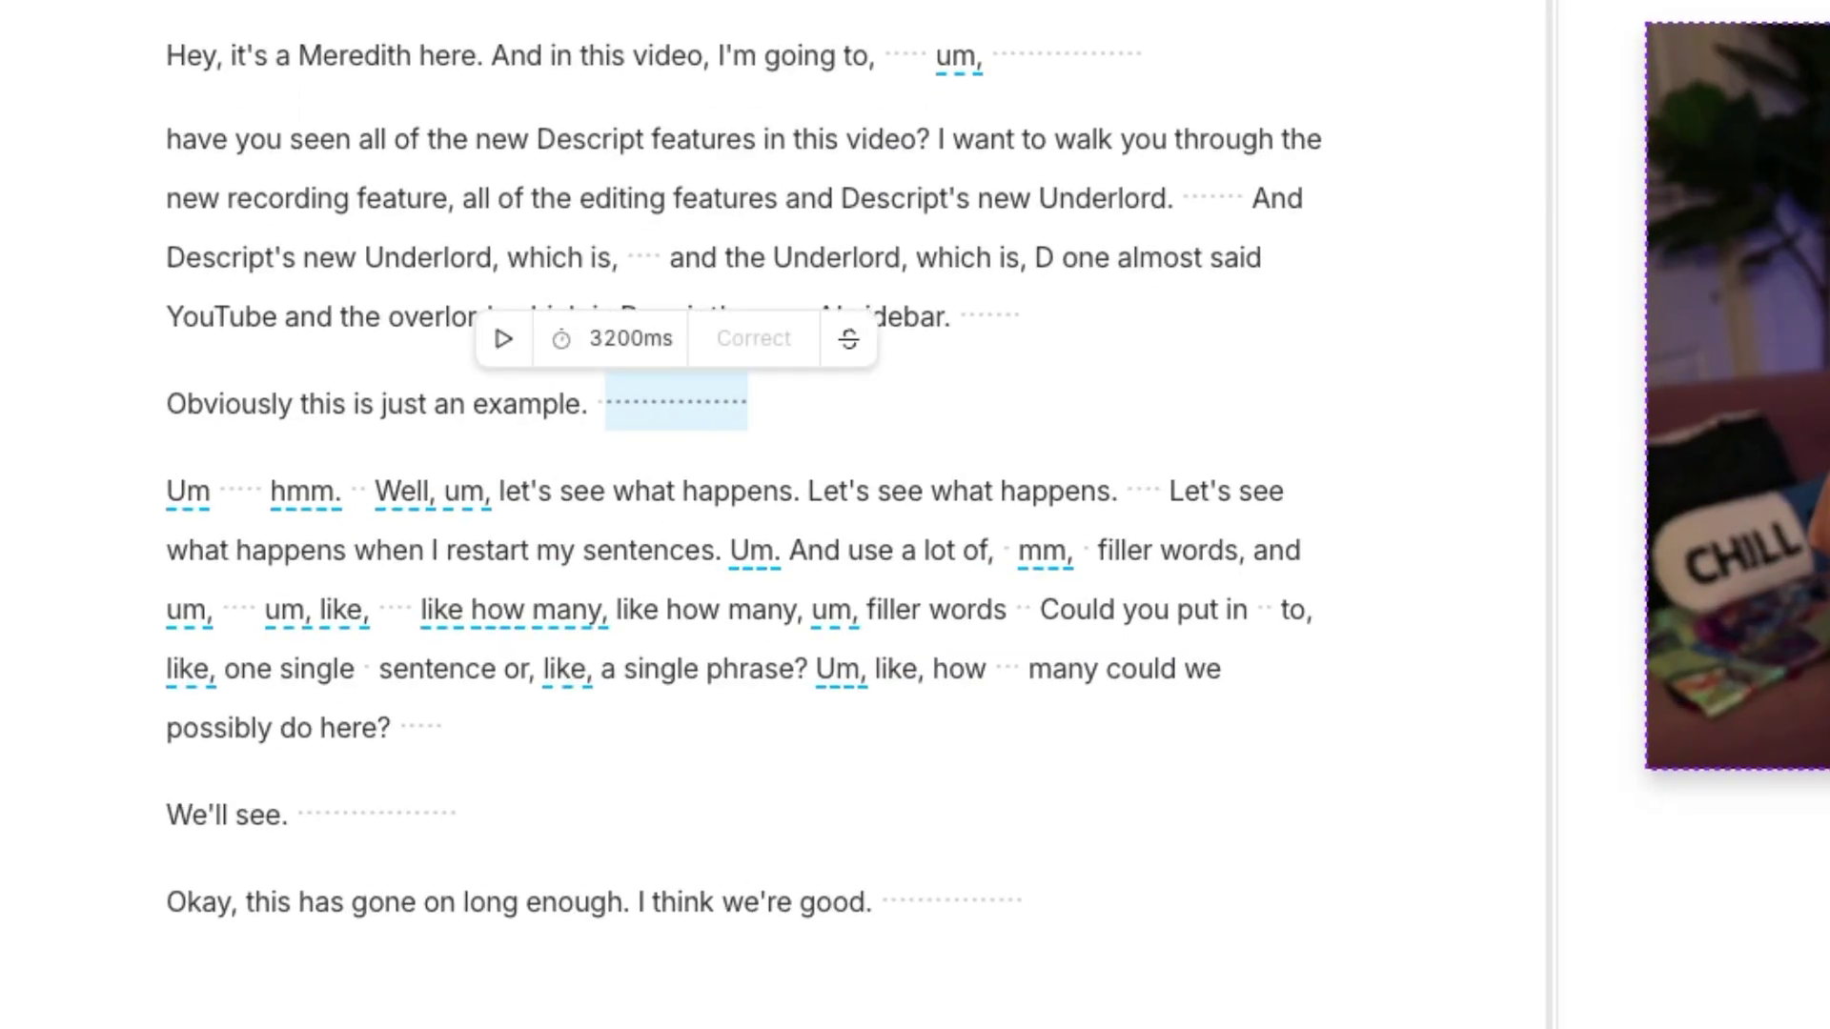
- Review several word gaps of 1 second or more in the script and try to shorten all of them to 0.5 seconds
{"action": "left_click_drag", "start_coordinate": [968, 315], "coordinate": [1020, 315]}
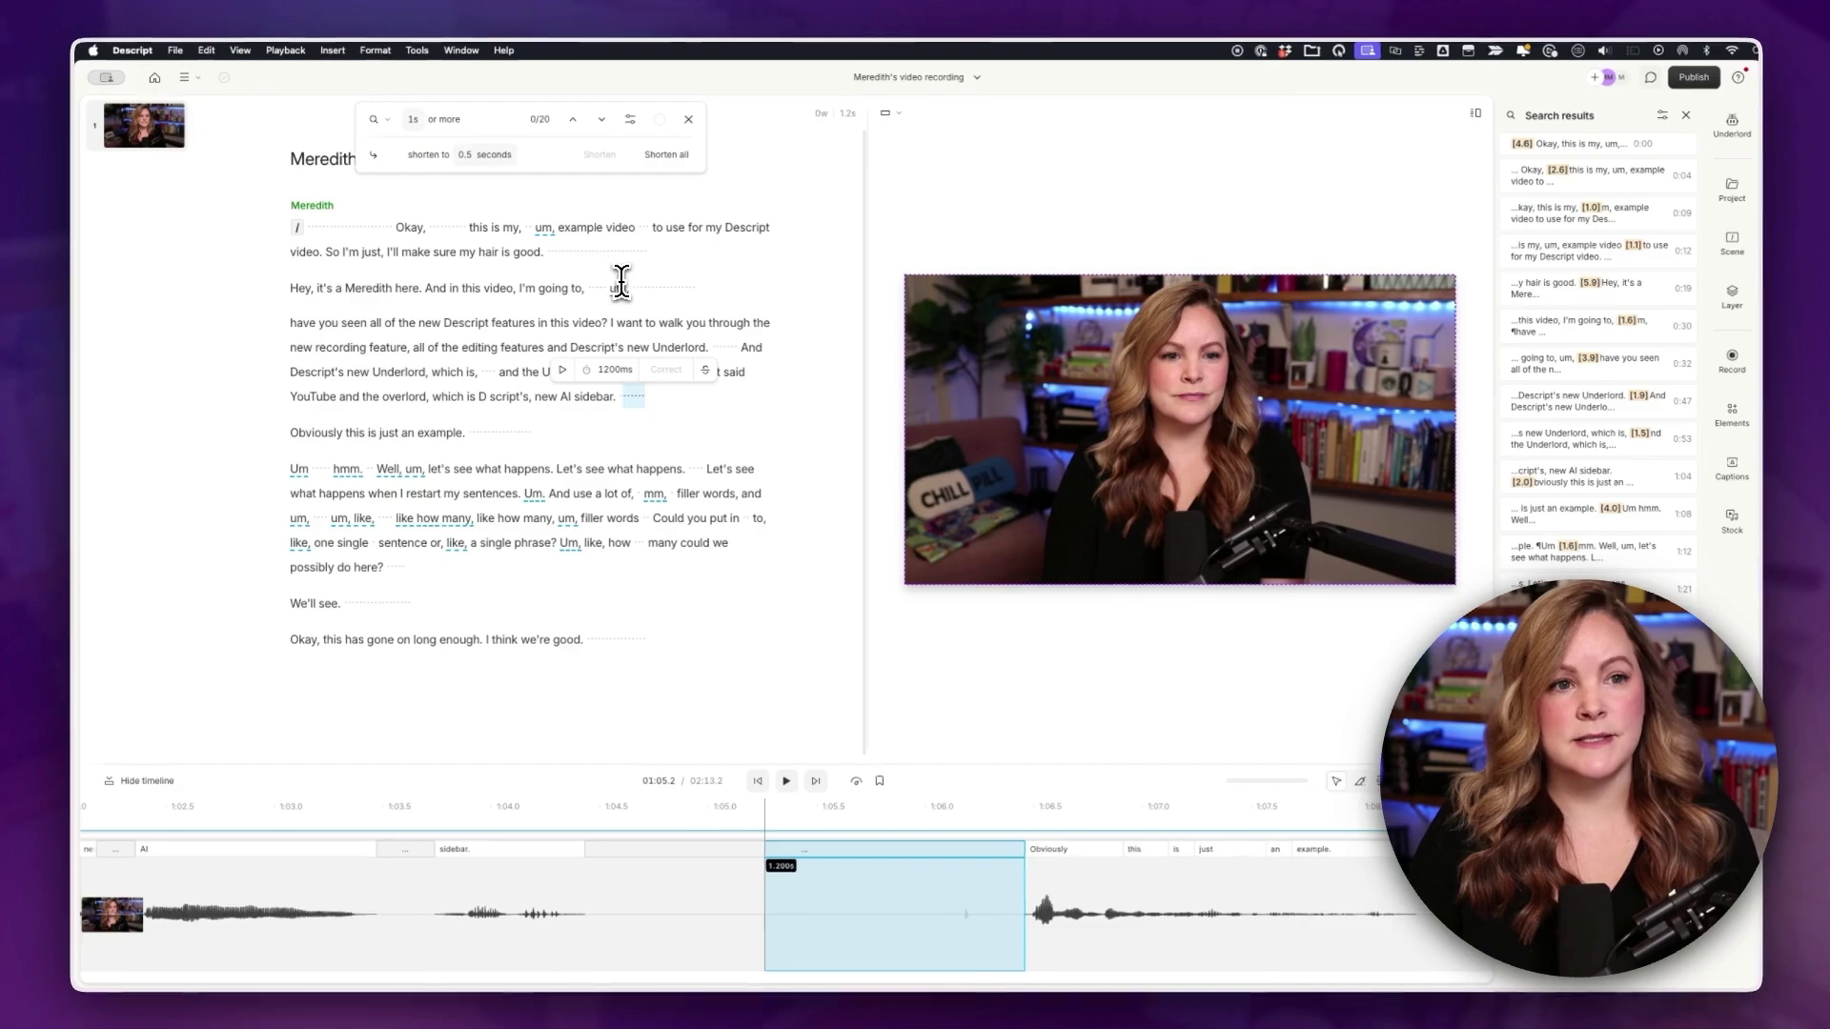
{"action": "key", "text": "super+f"}
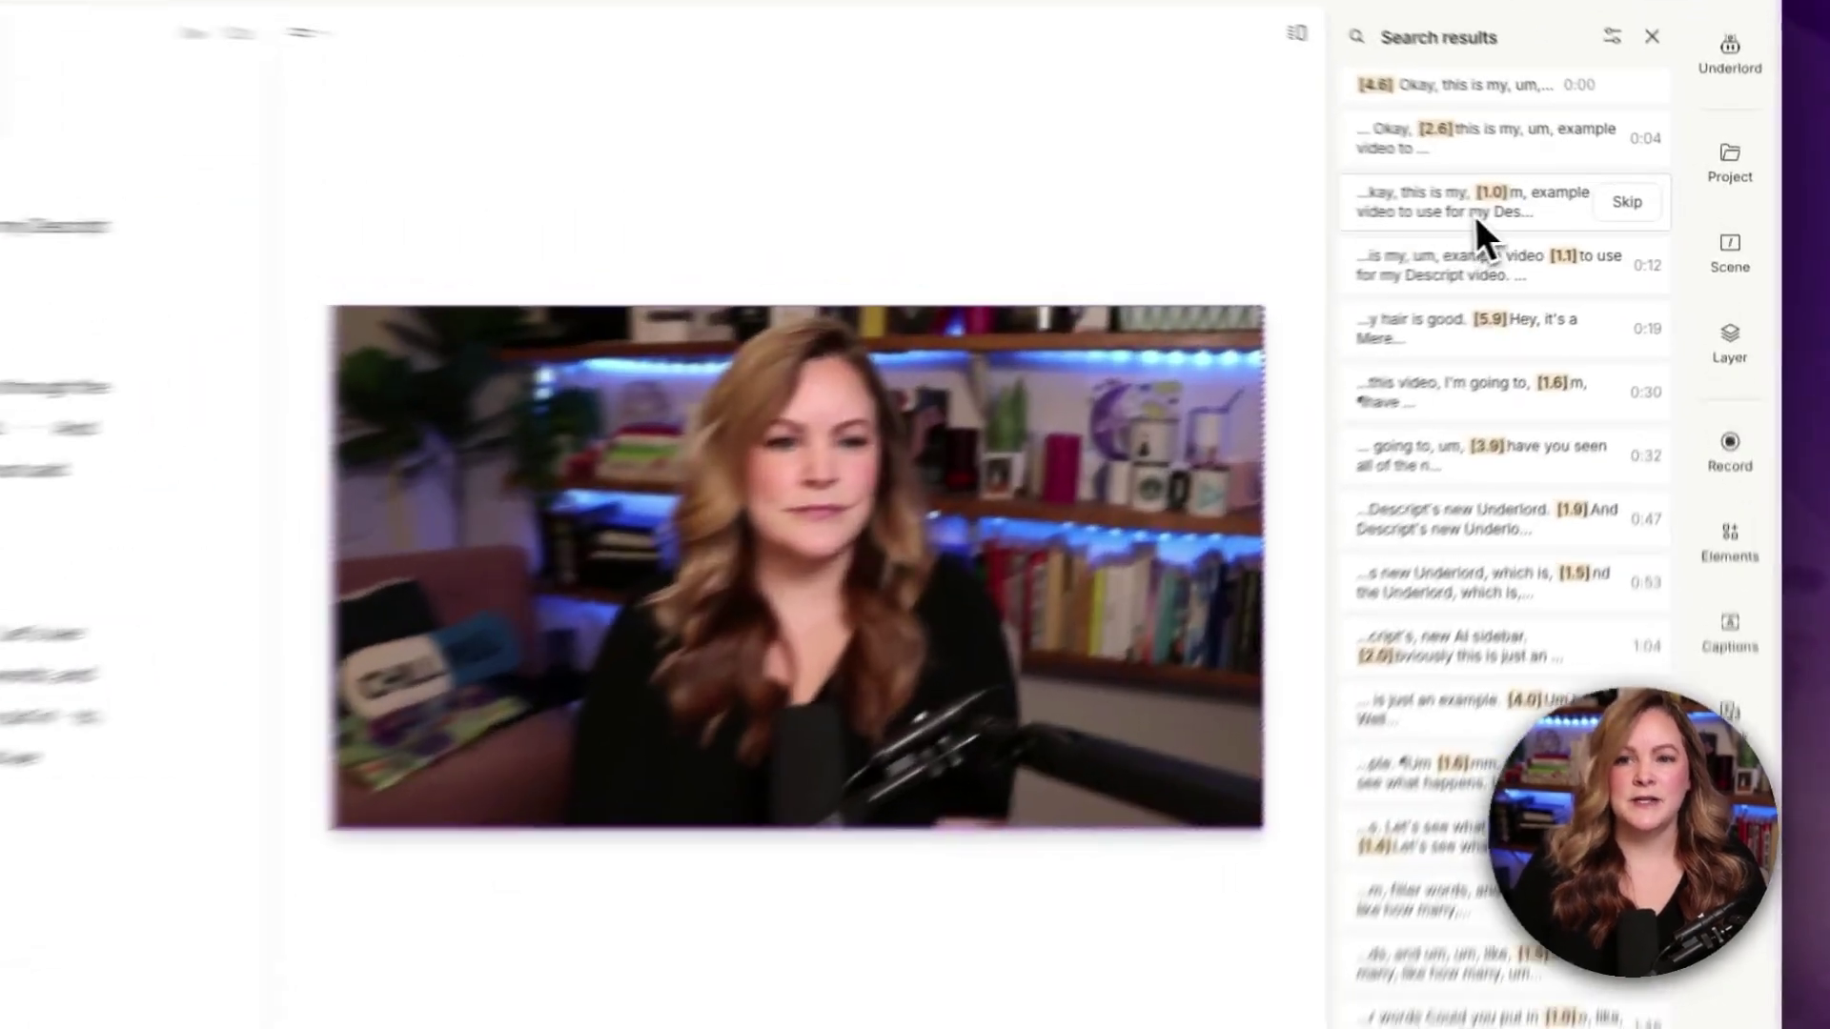
{"action": "left_click", "coordinate": [1574, 261]}
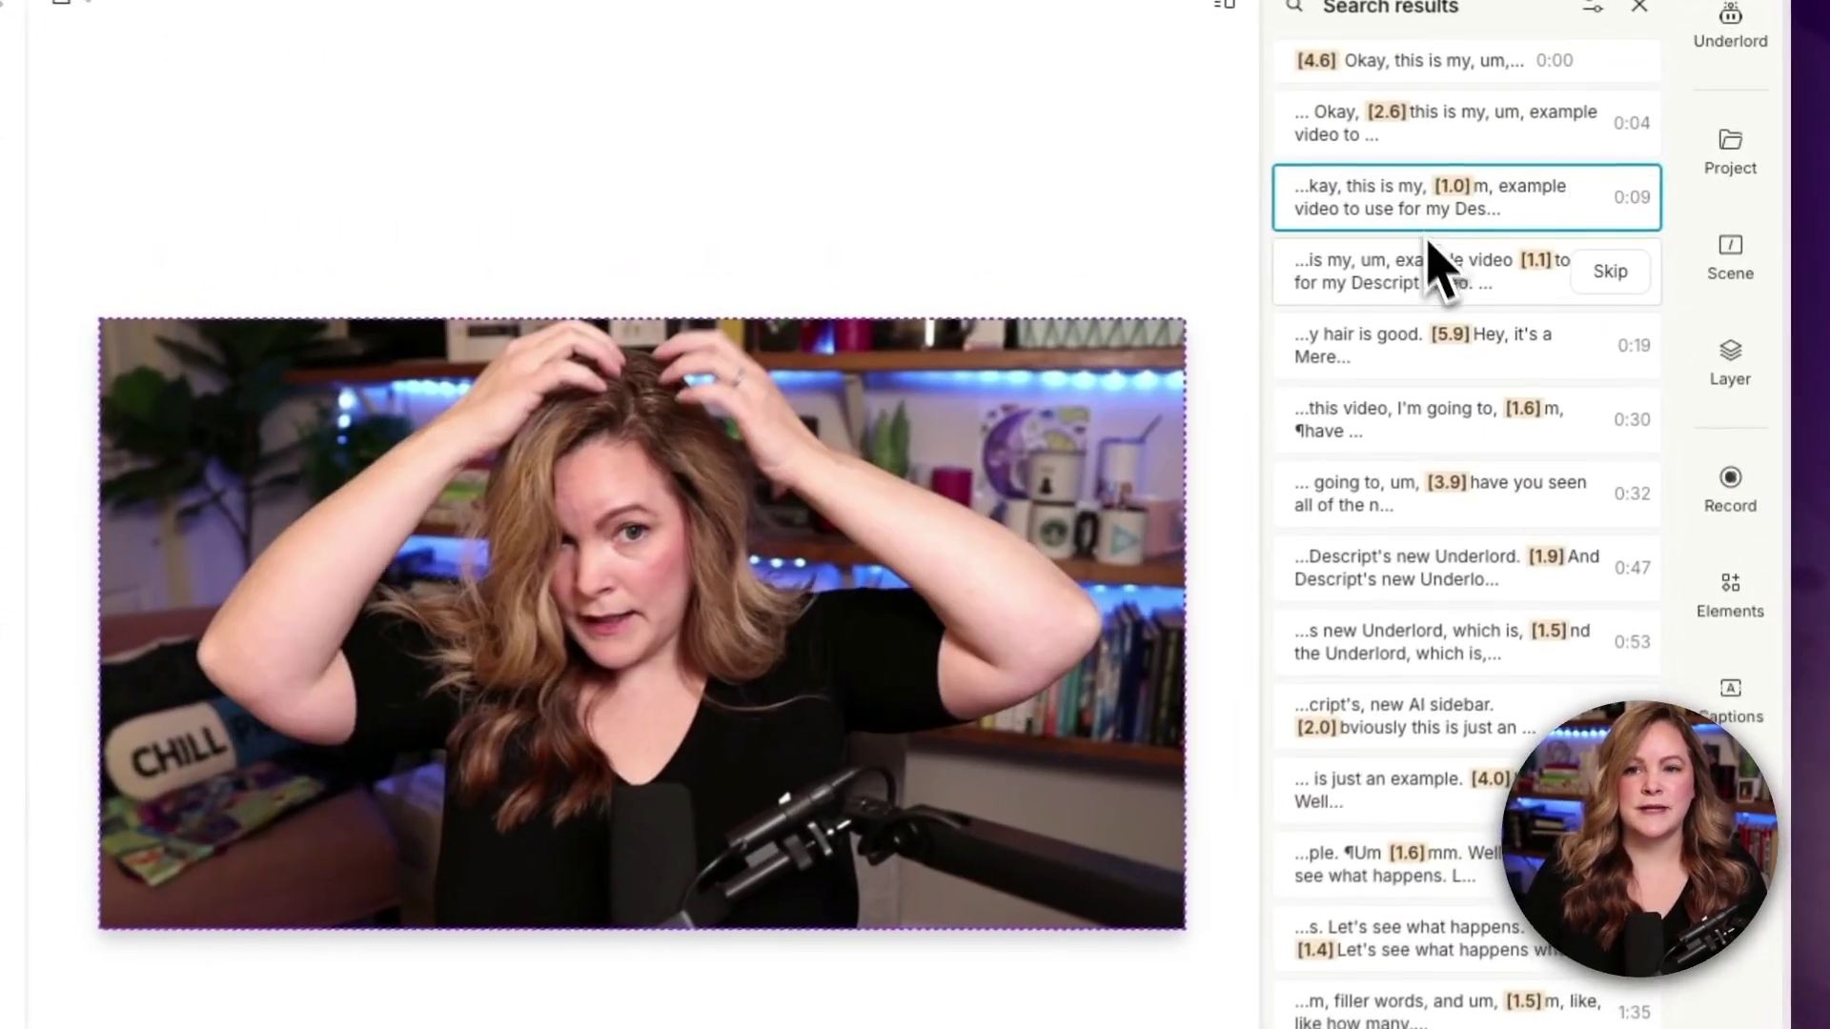
{"action": "left_click", "coordinate": [1427, 360]}
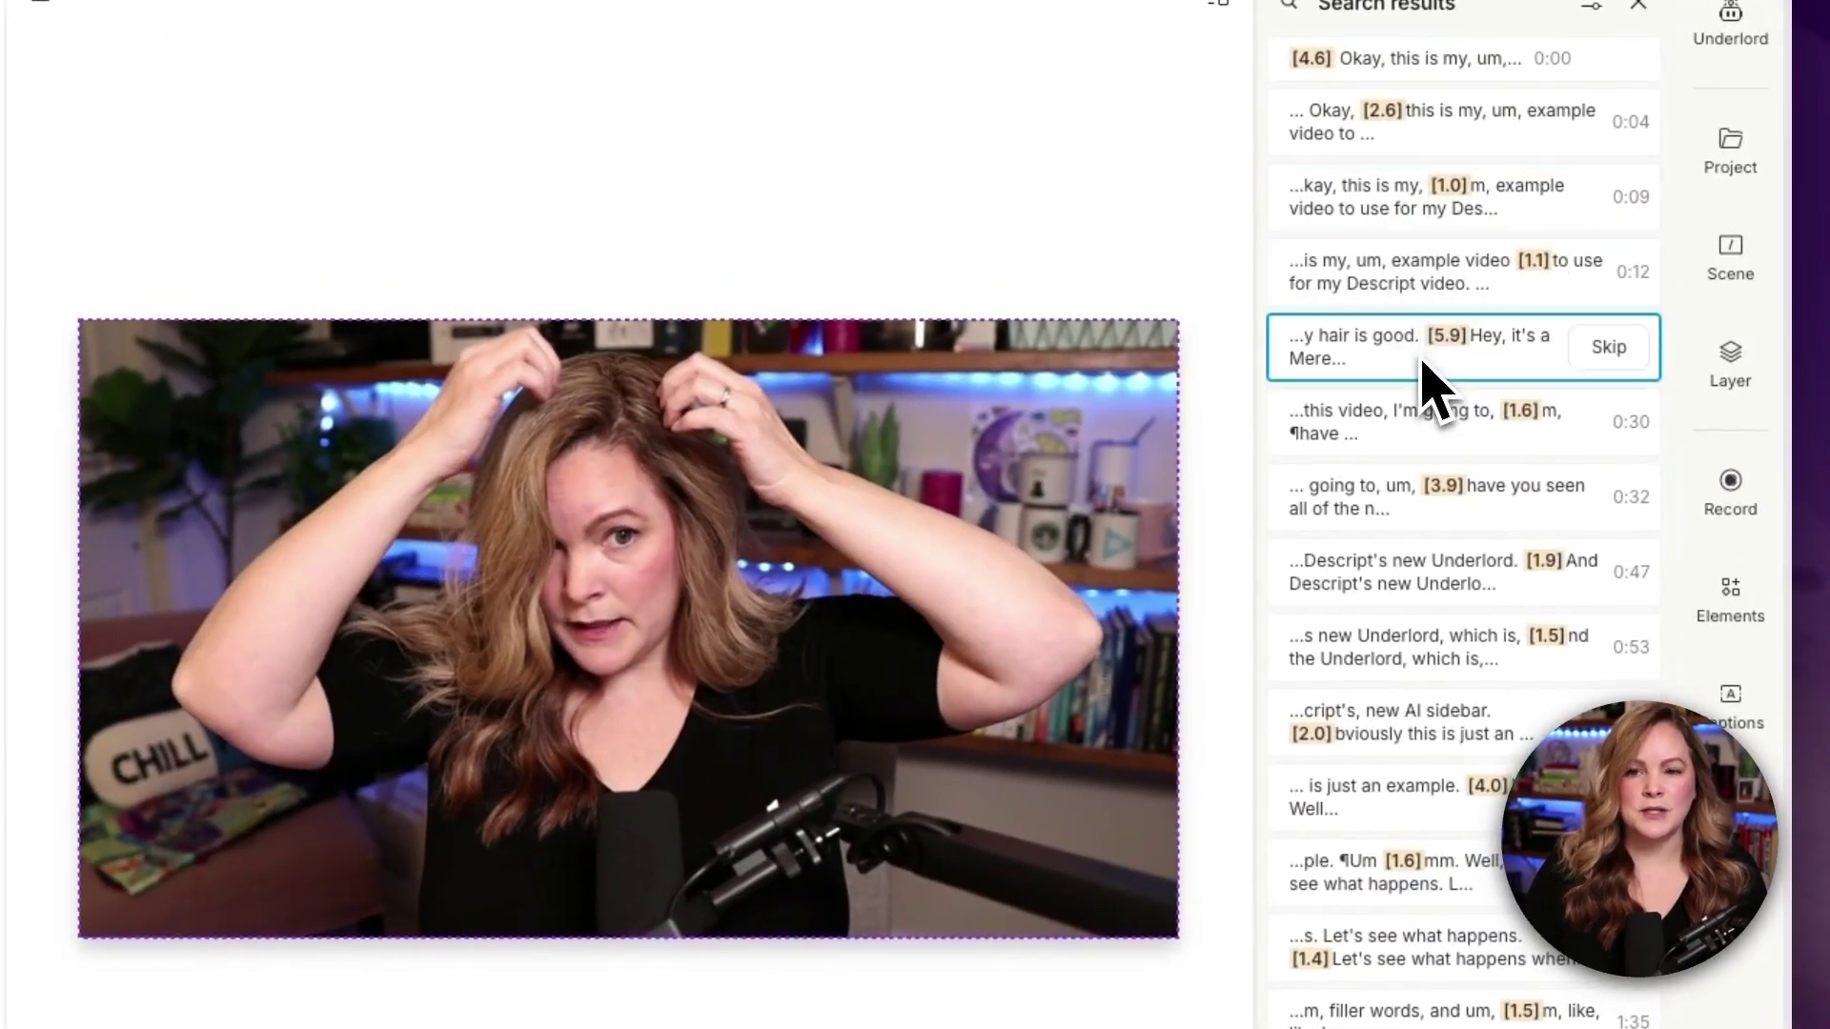
{"action": "left_click", "coordinate": [1415, 496]}
{"action": "left_click", "coordinate": [1409, 657]}
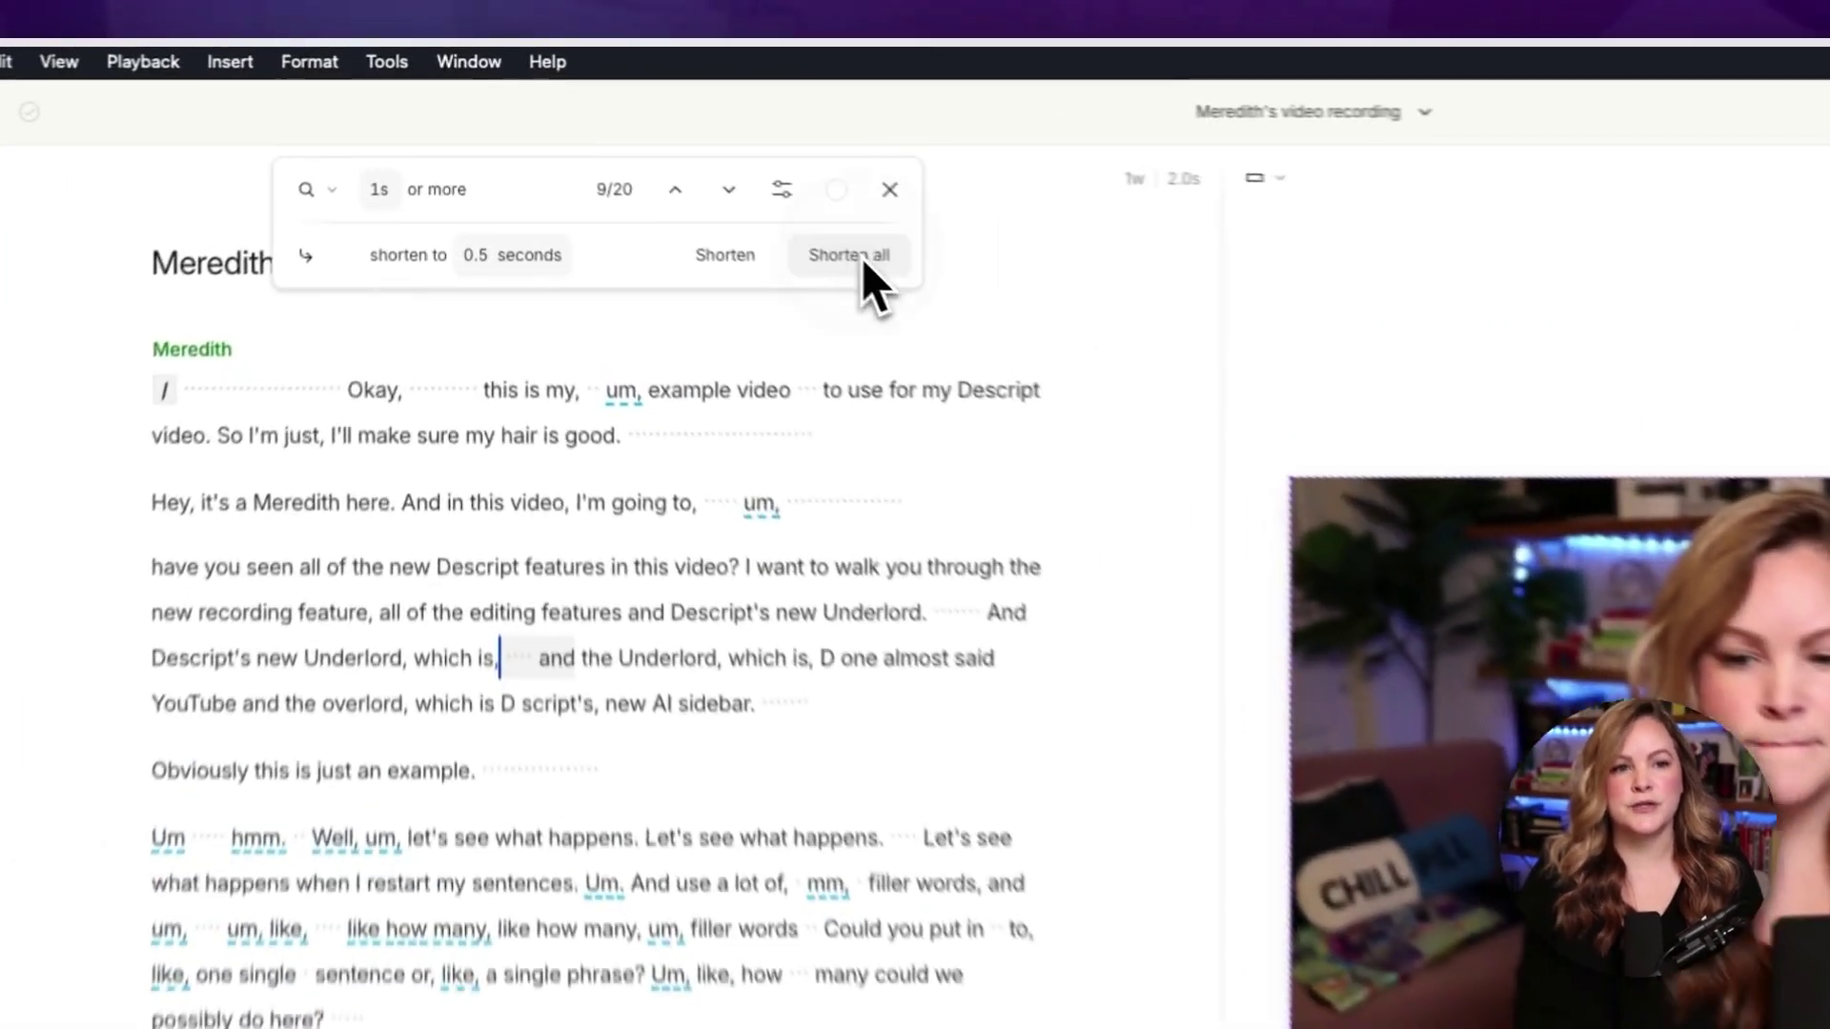
{"action": "left_click", "coordinate": [658, 157]}
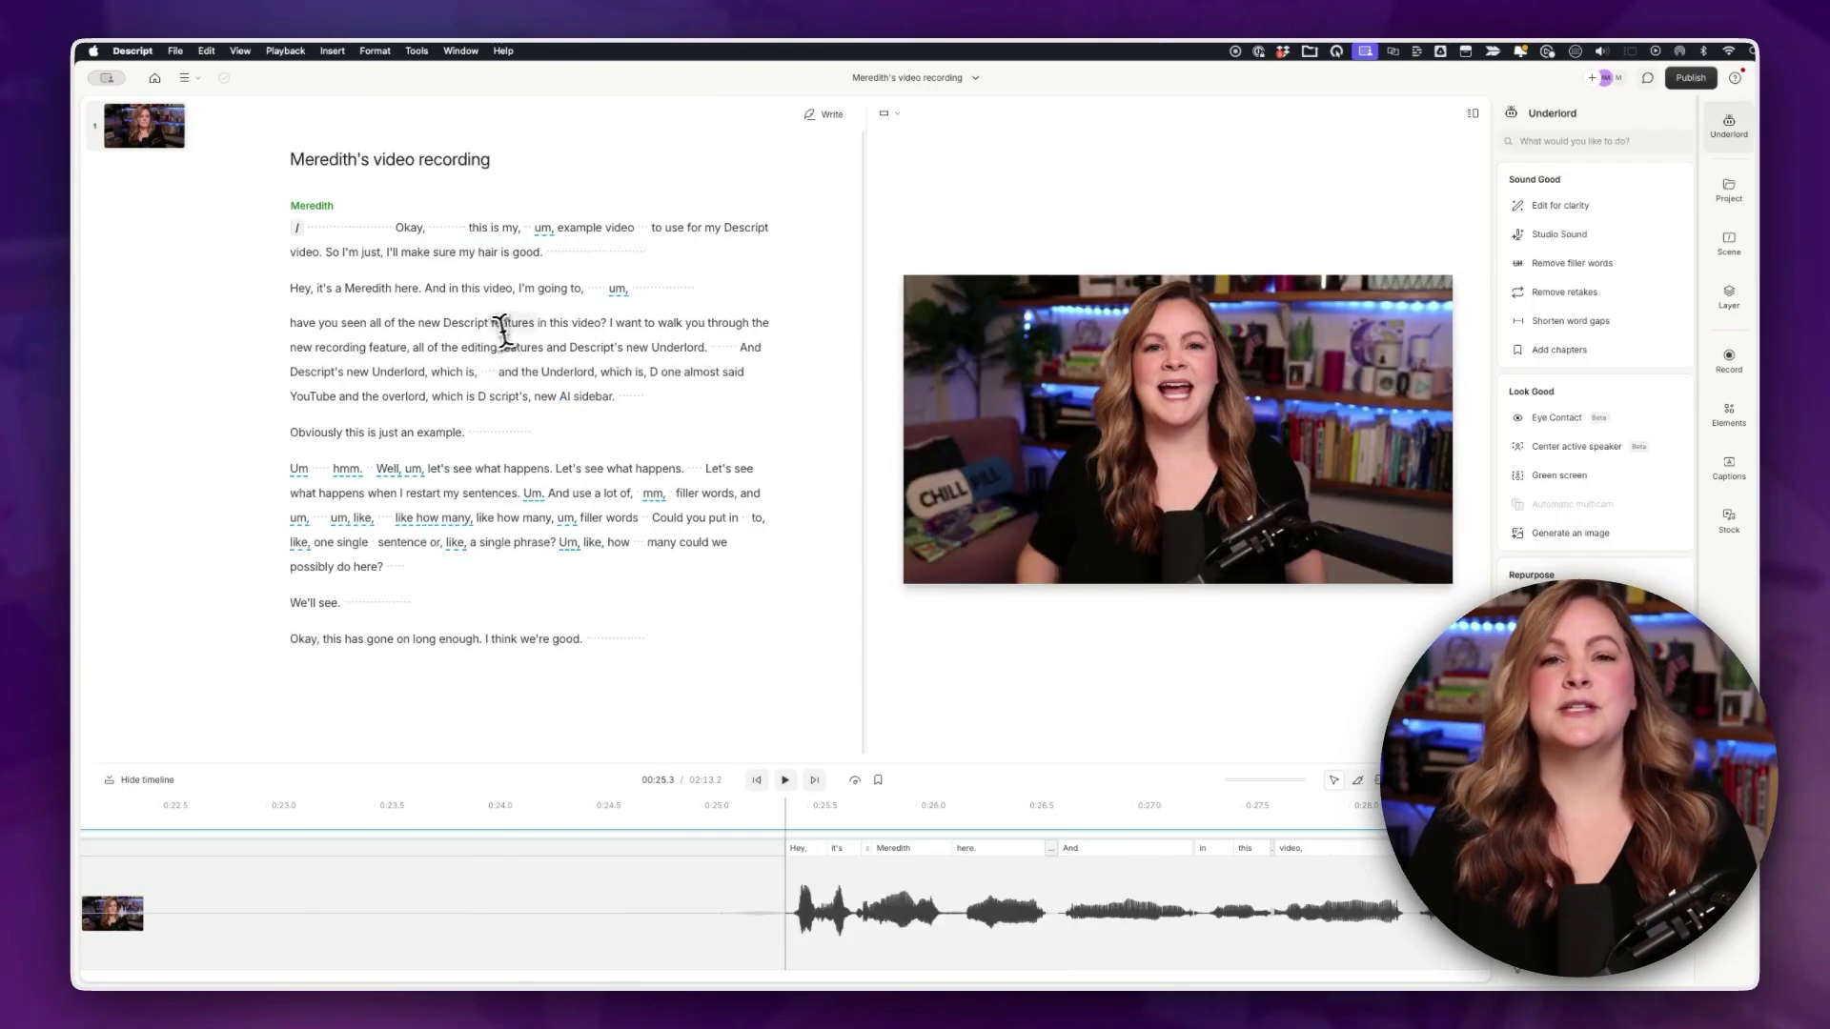
- Run Underlord's Remove retakes on the script and play back the passage around the edit
{"action": "left_click", "coordinate": [1559, 294]}
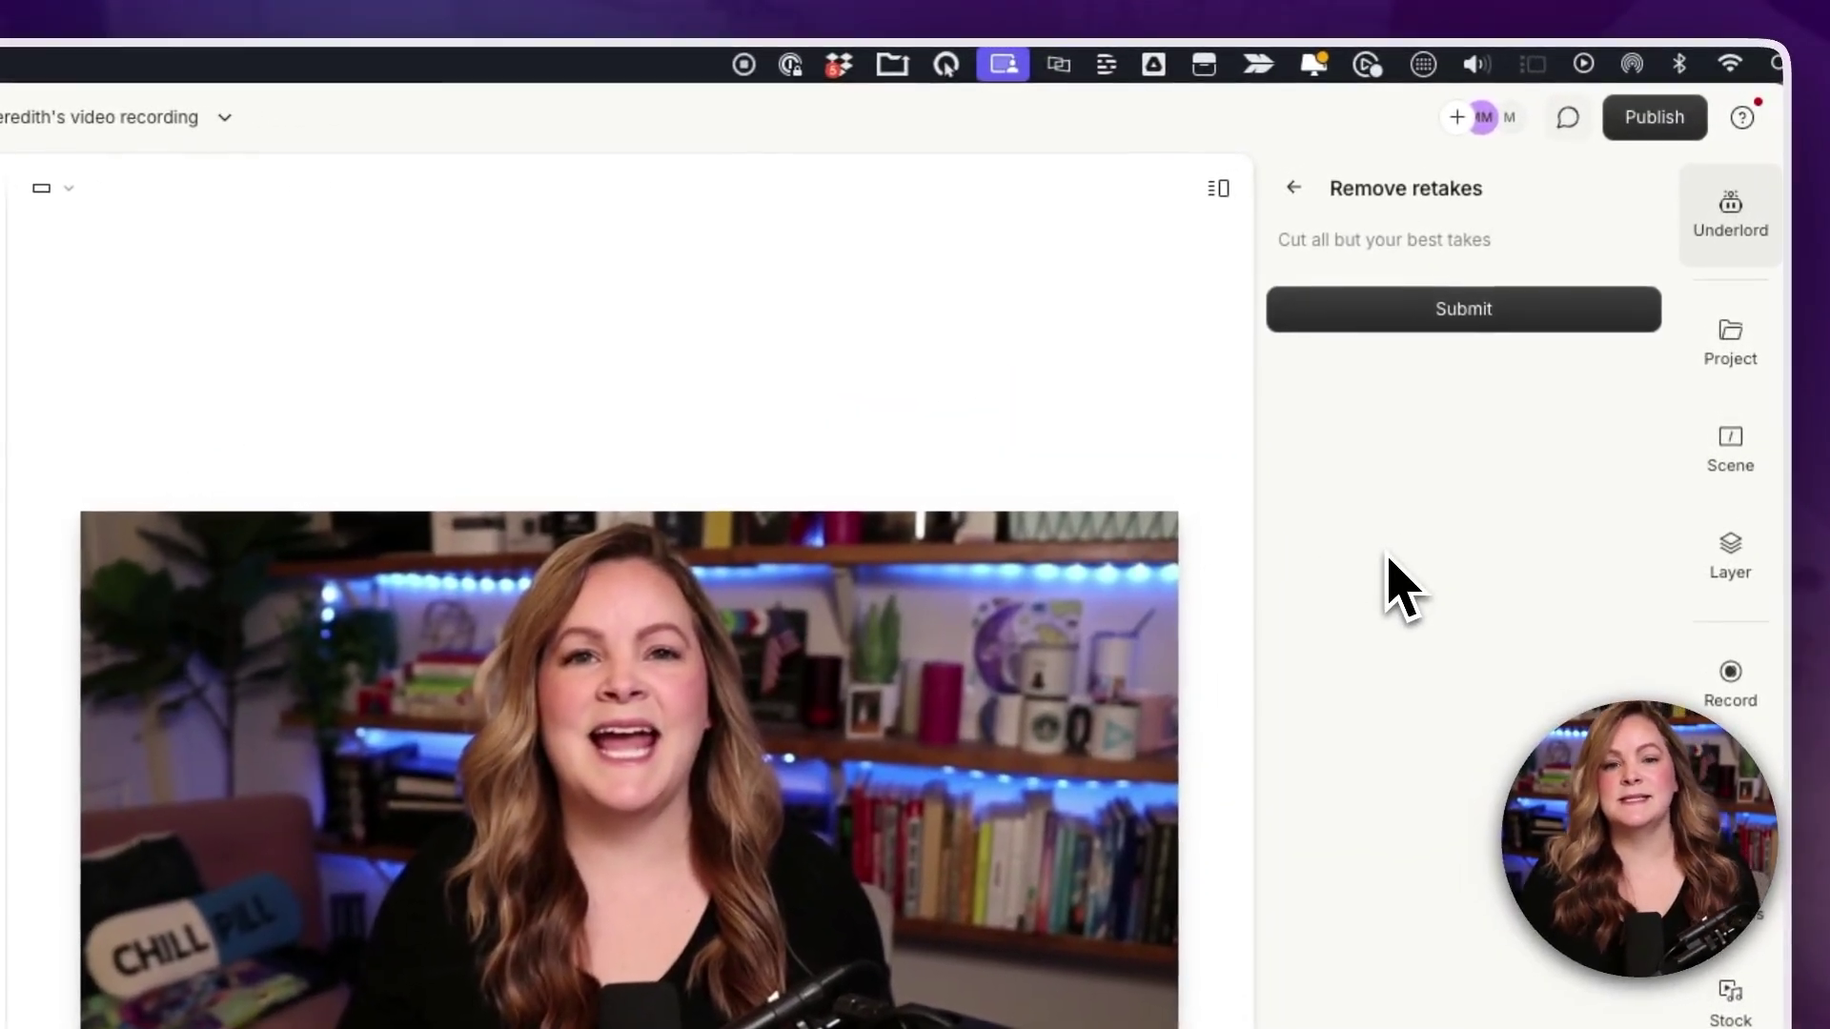
{"action": "left_click", "coordinate": [1439, 315]}
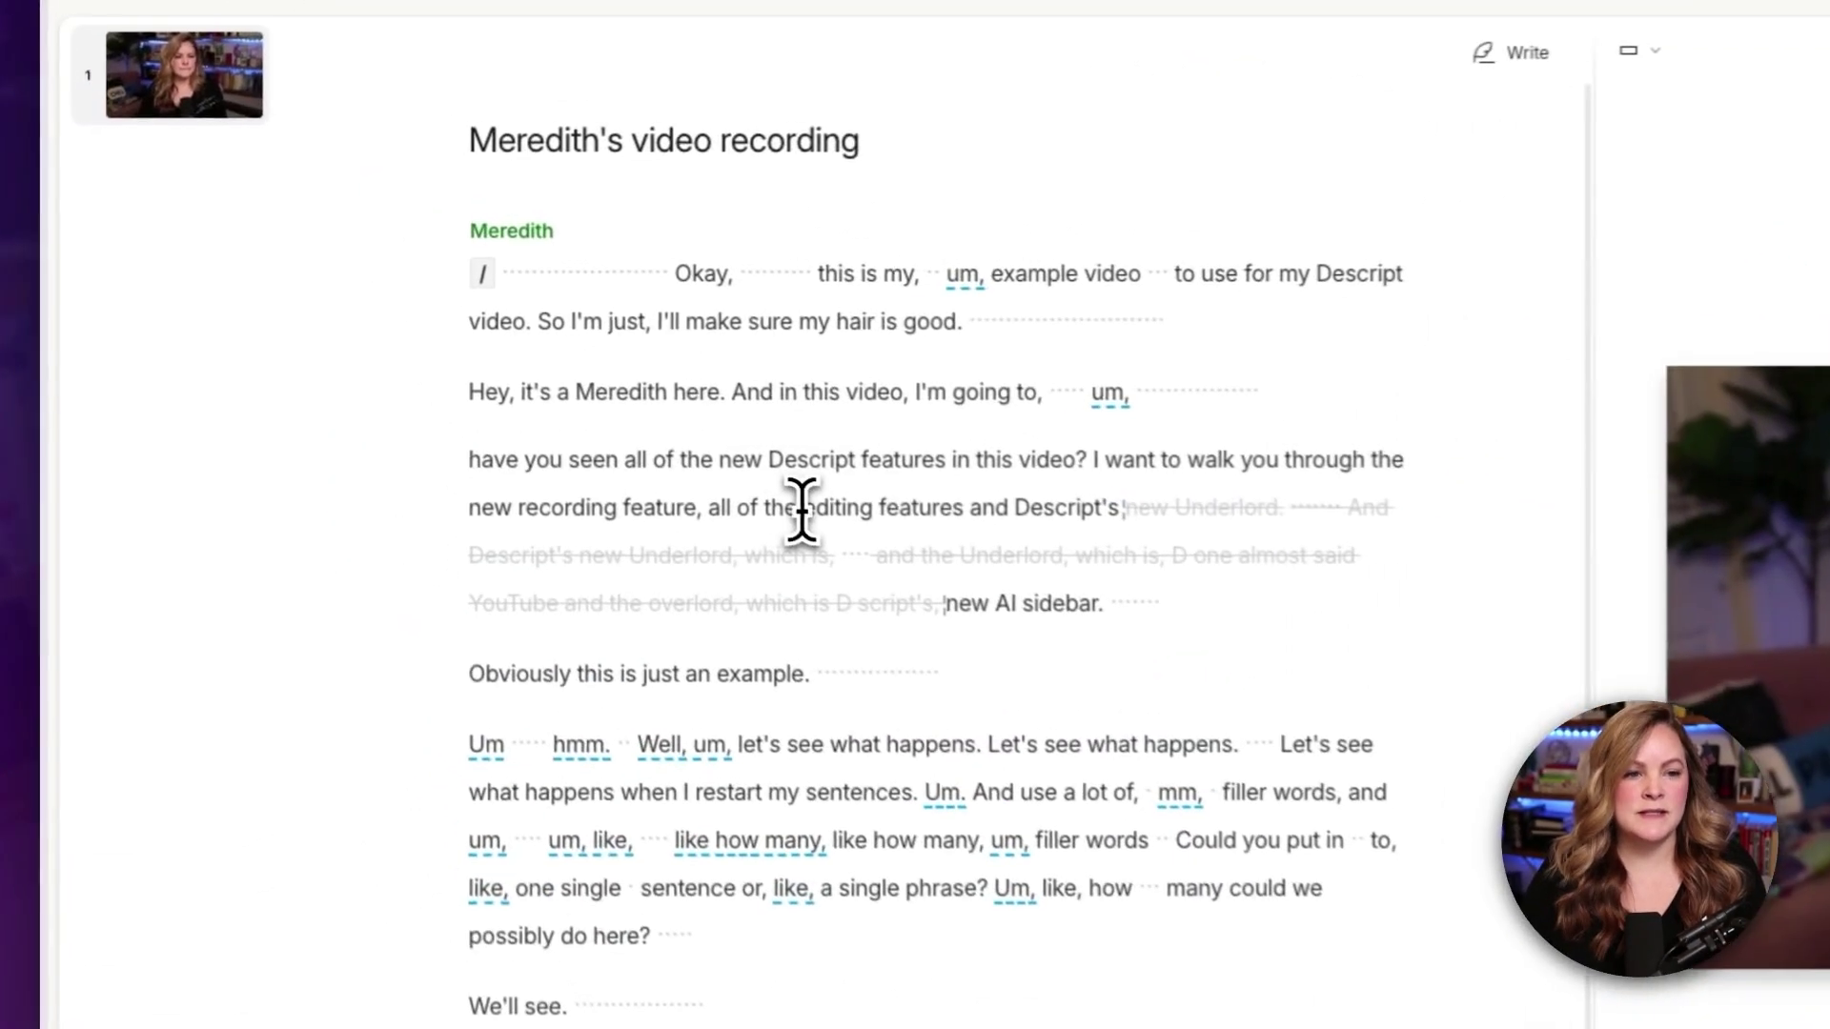
{"action": "left_click", "coordinate": [816, 515]}
{"action": "key", "text": "space"}
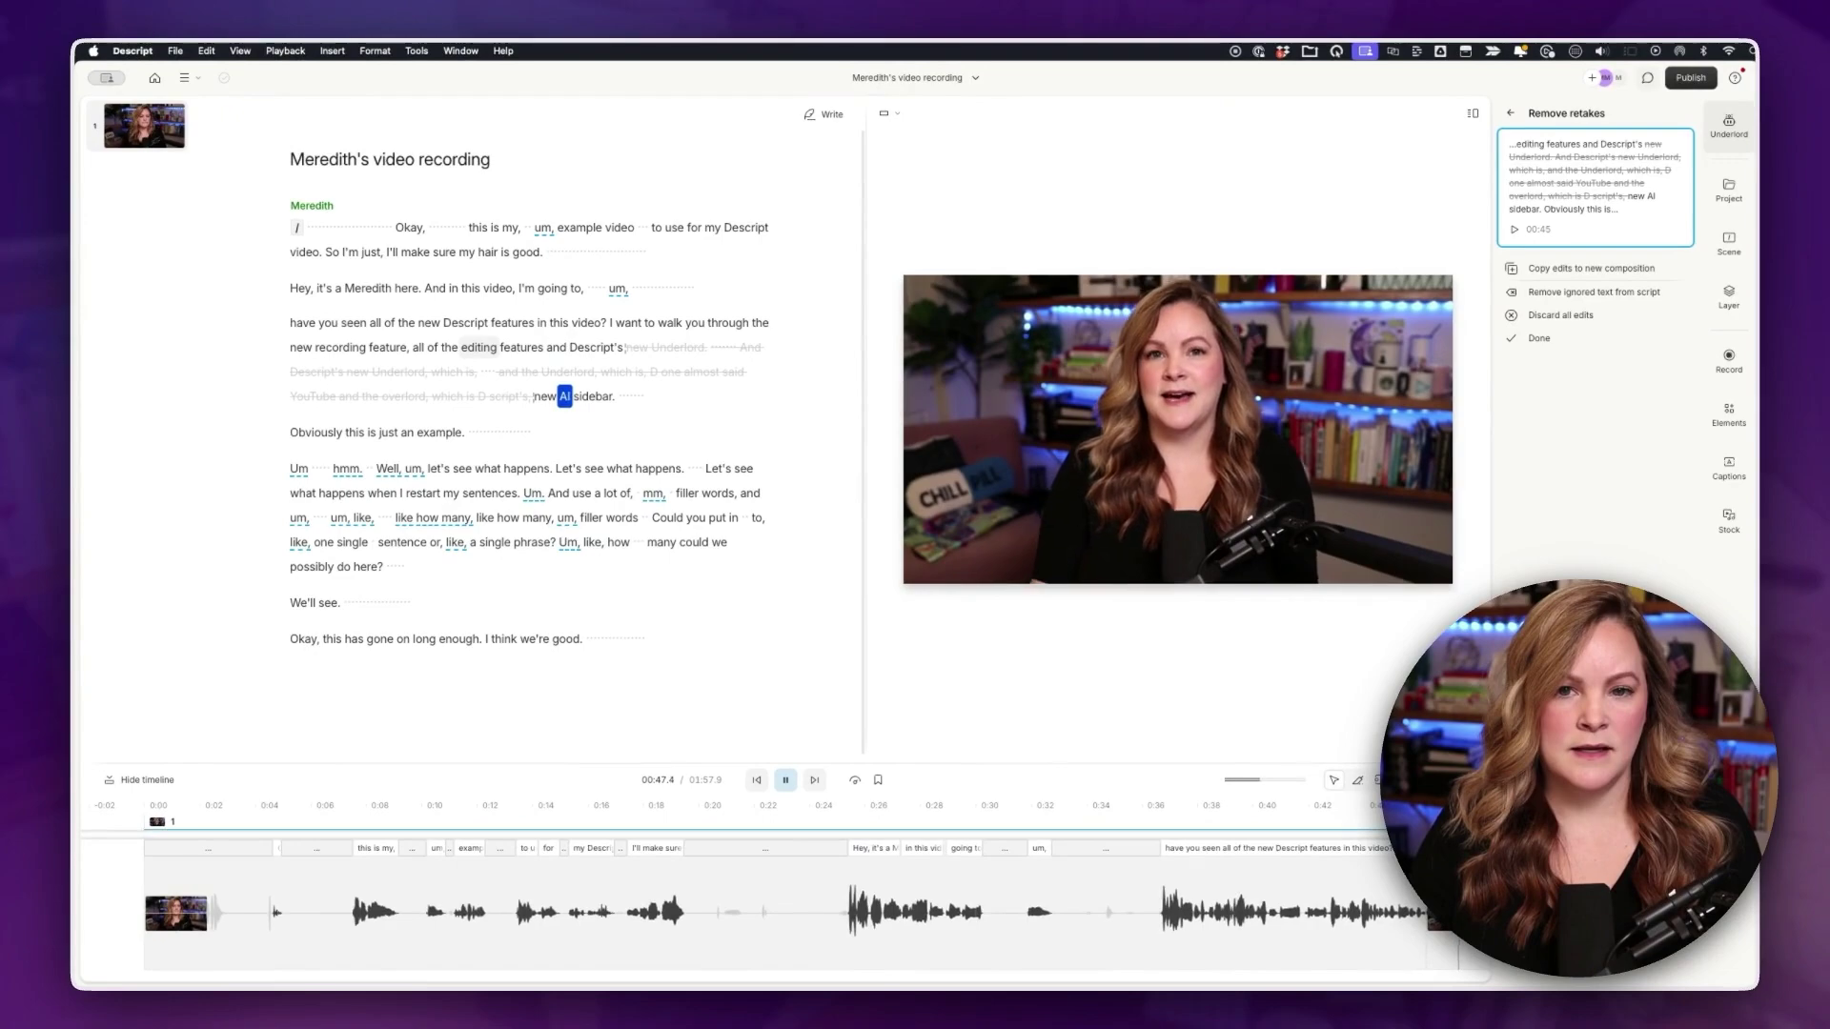
{"action": "key", "text": "space"}
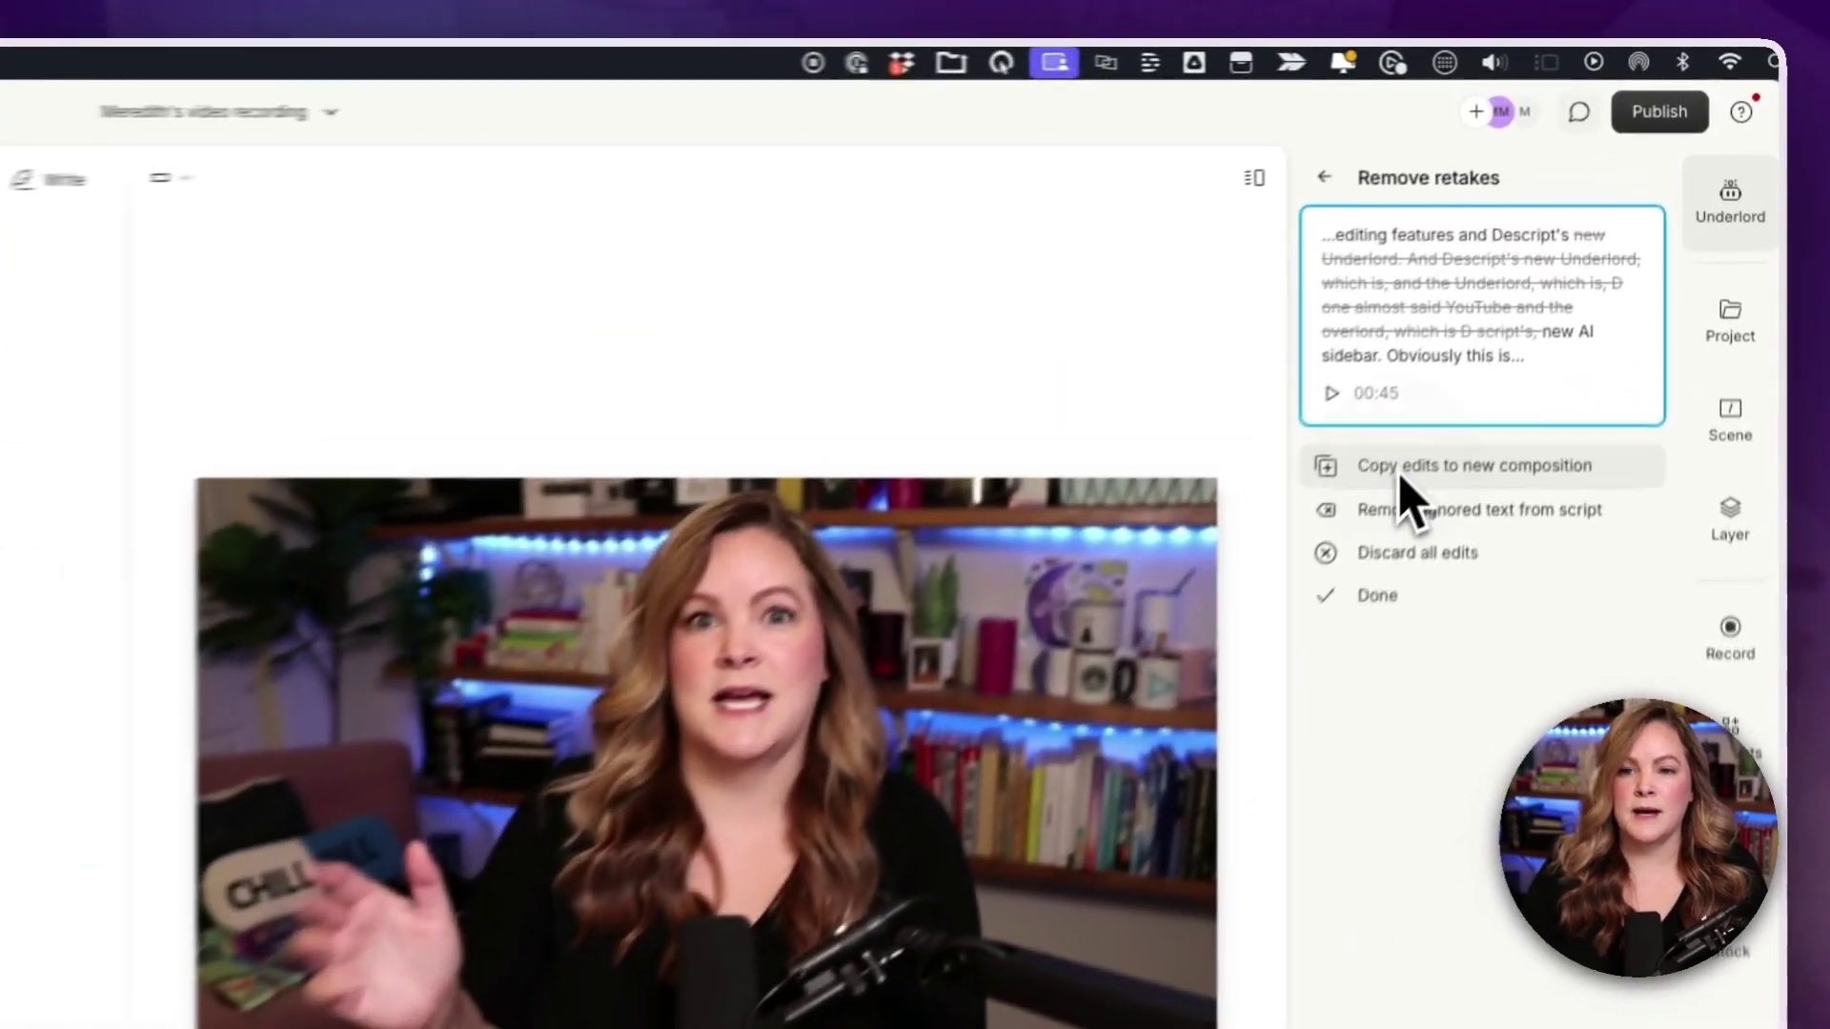
- Copy the retake edits to a new composition, then switch to the original composition and back to the AI Edits one
{"action": "left_click", "coordinate": [1548, 269]}
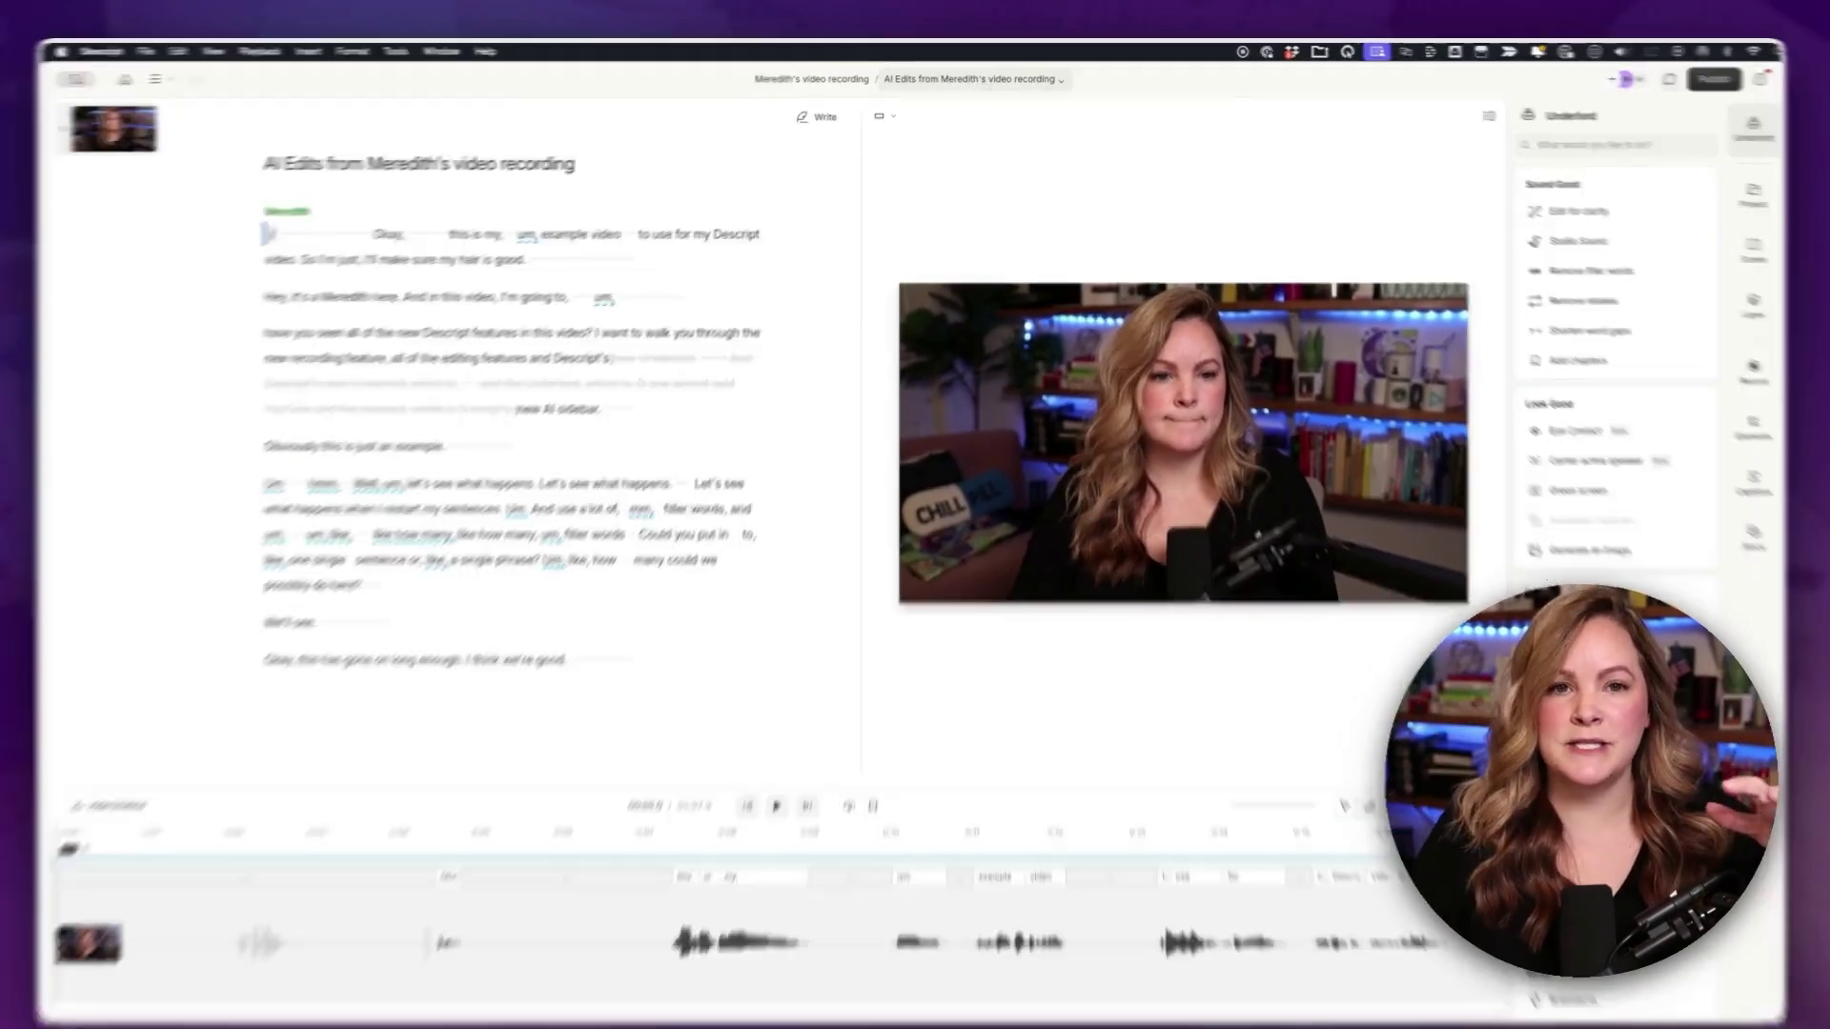
{"action": "left_click", "coordinate": [985, 79]}
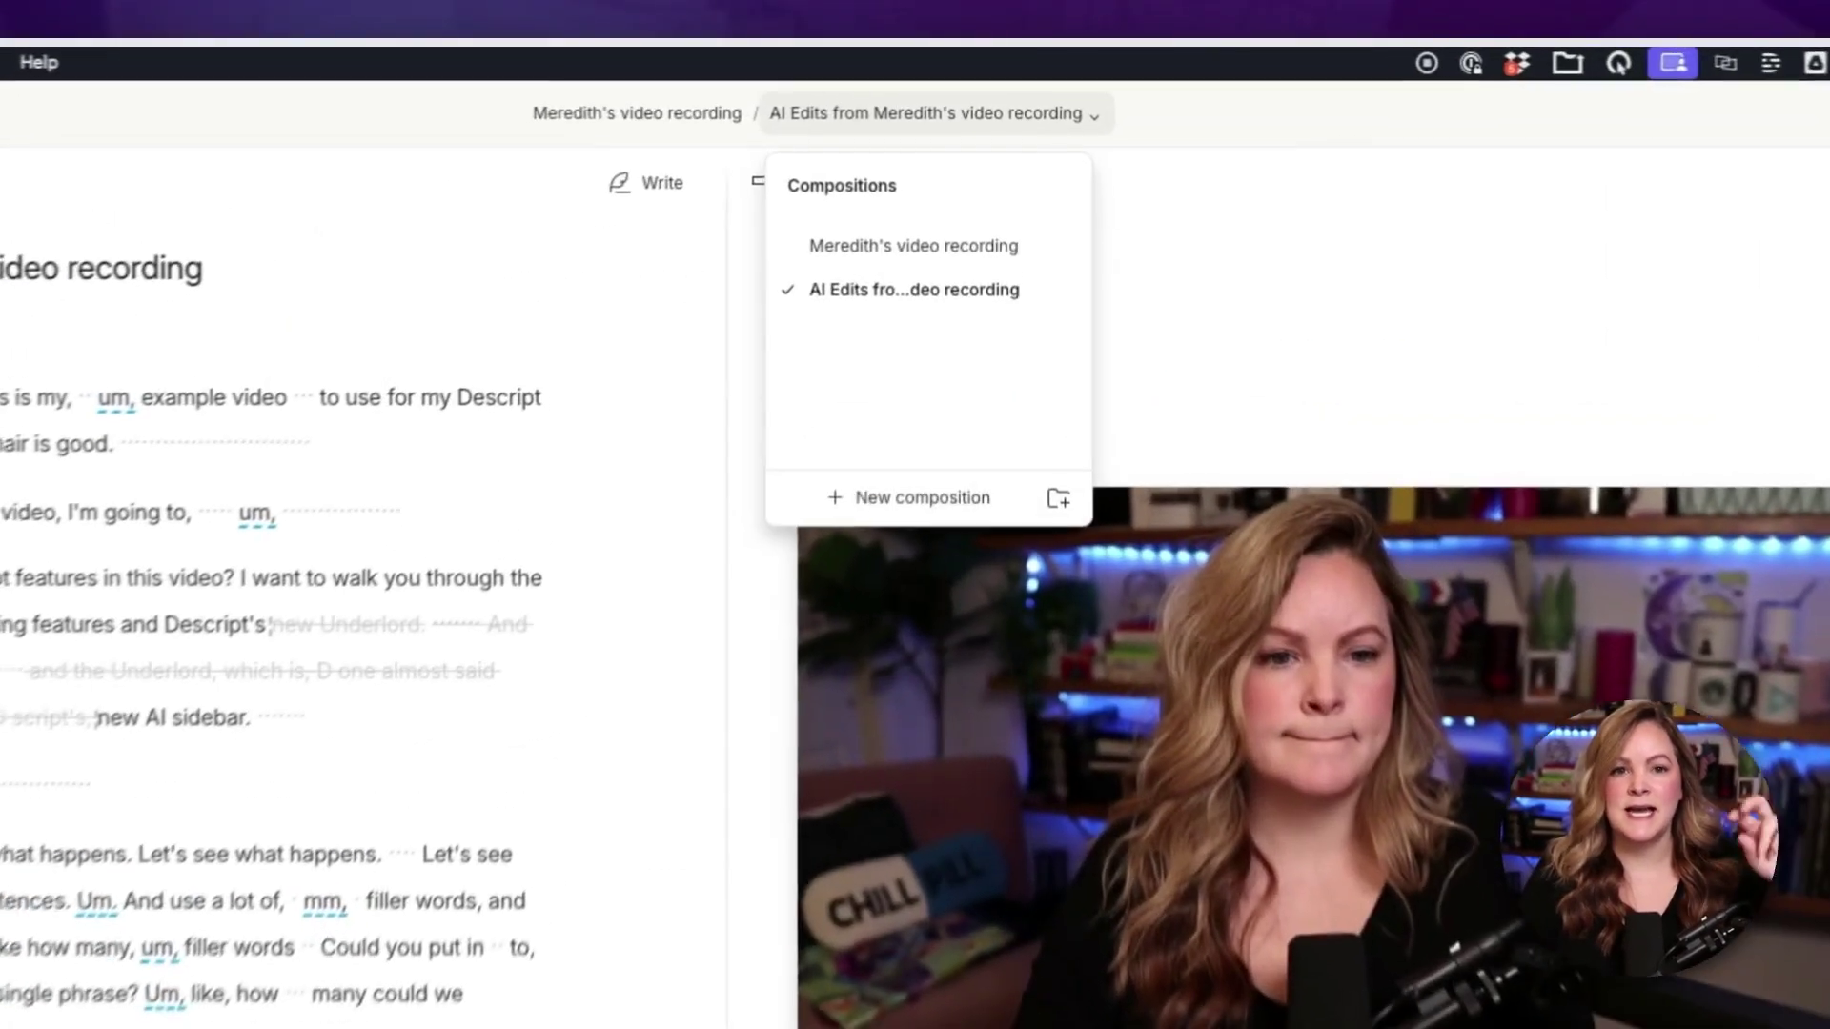
{"action": "left_click", "coordinate": [906, 257]}
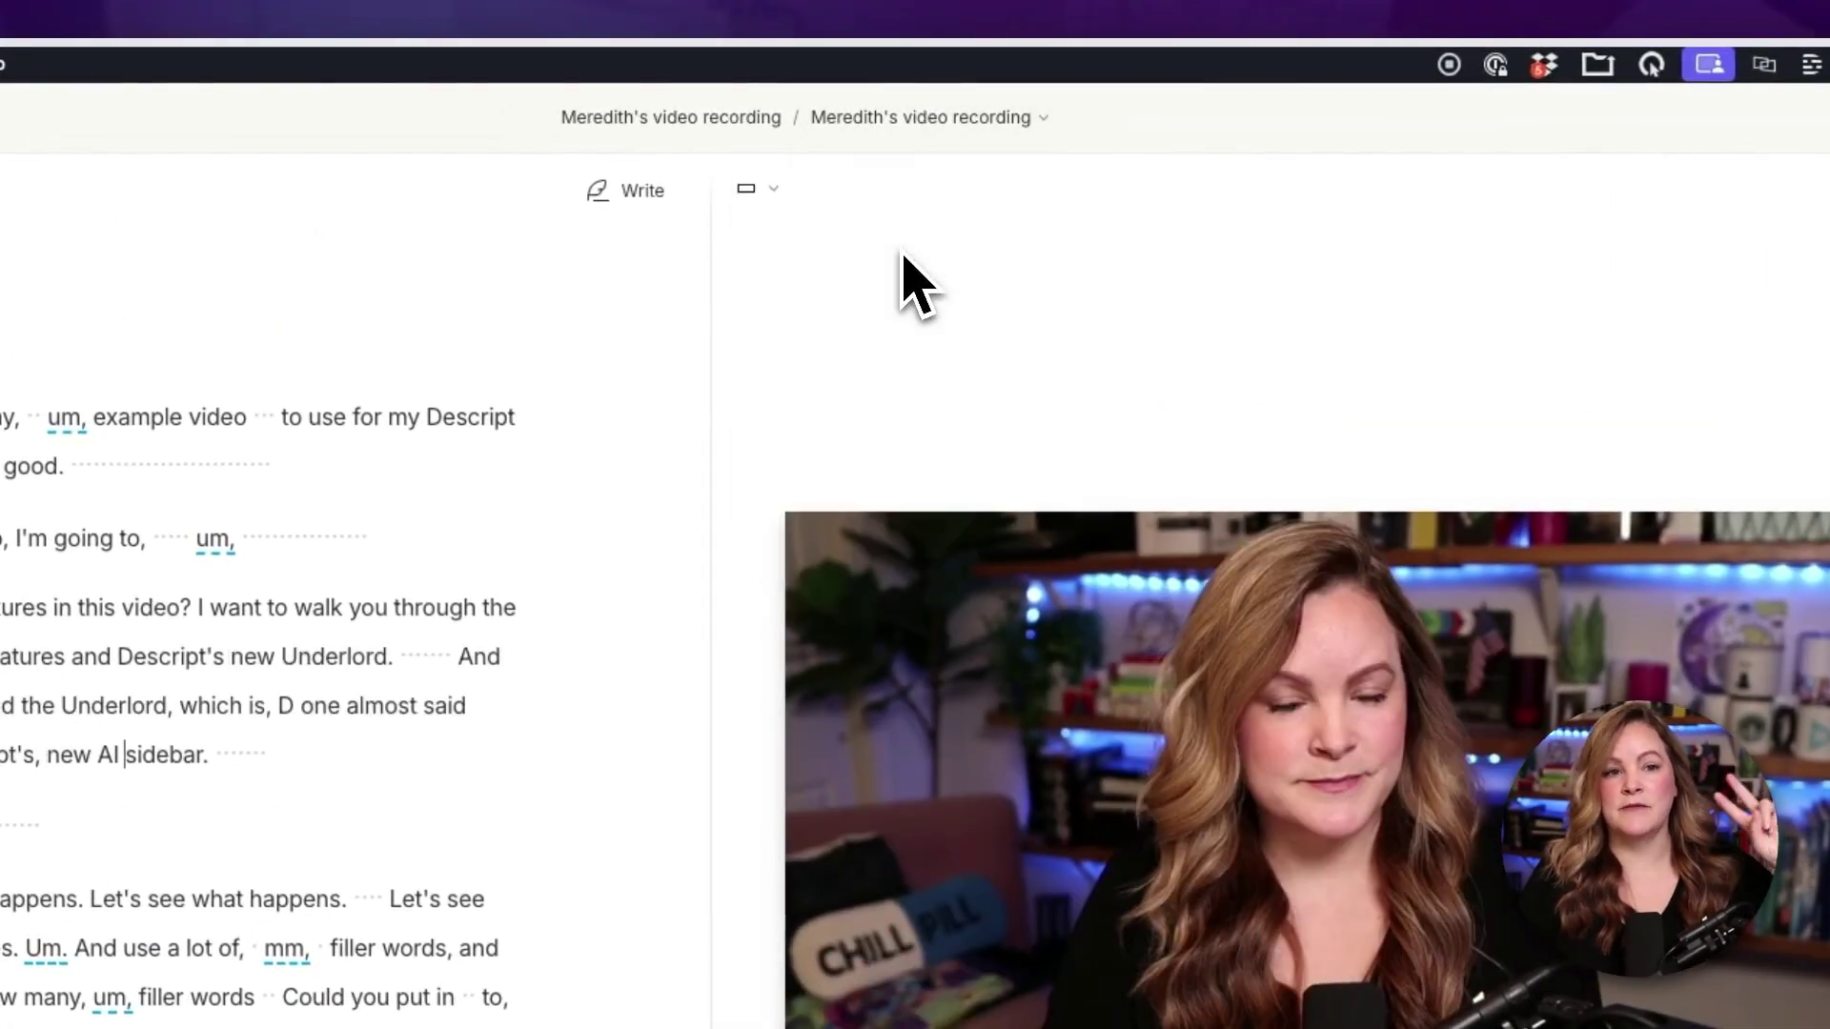
{"action": "left_click", "coordinate": [921, 120]}
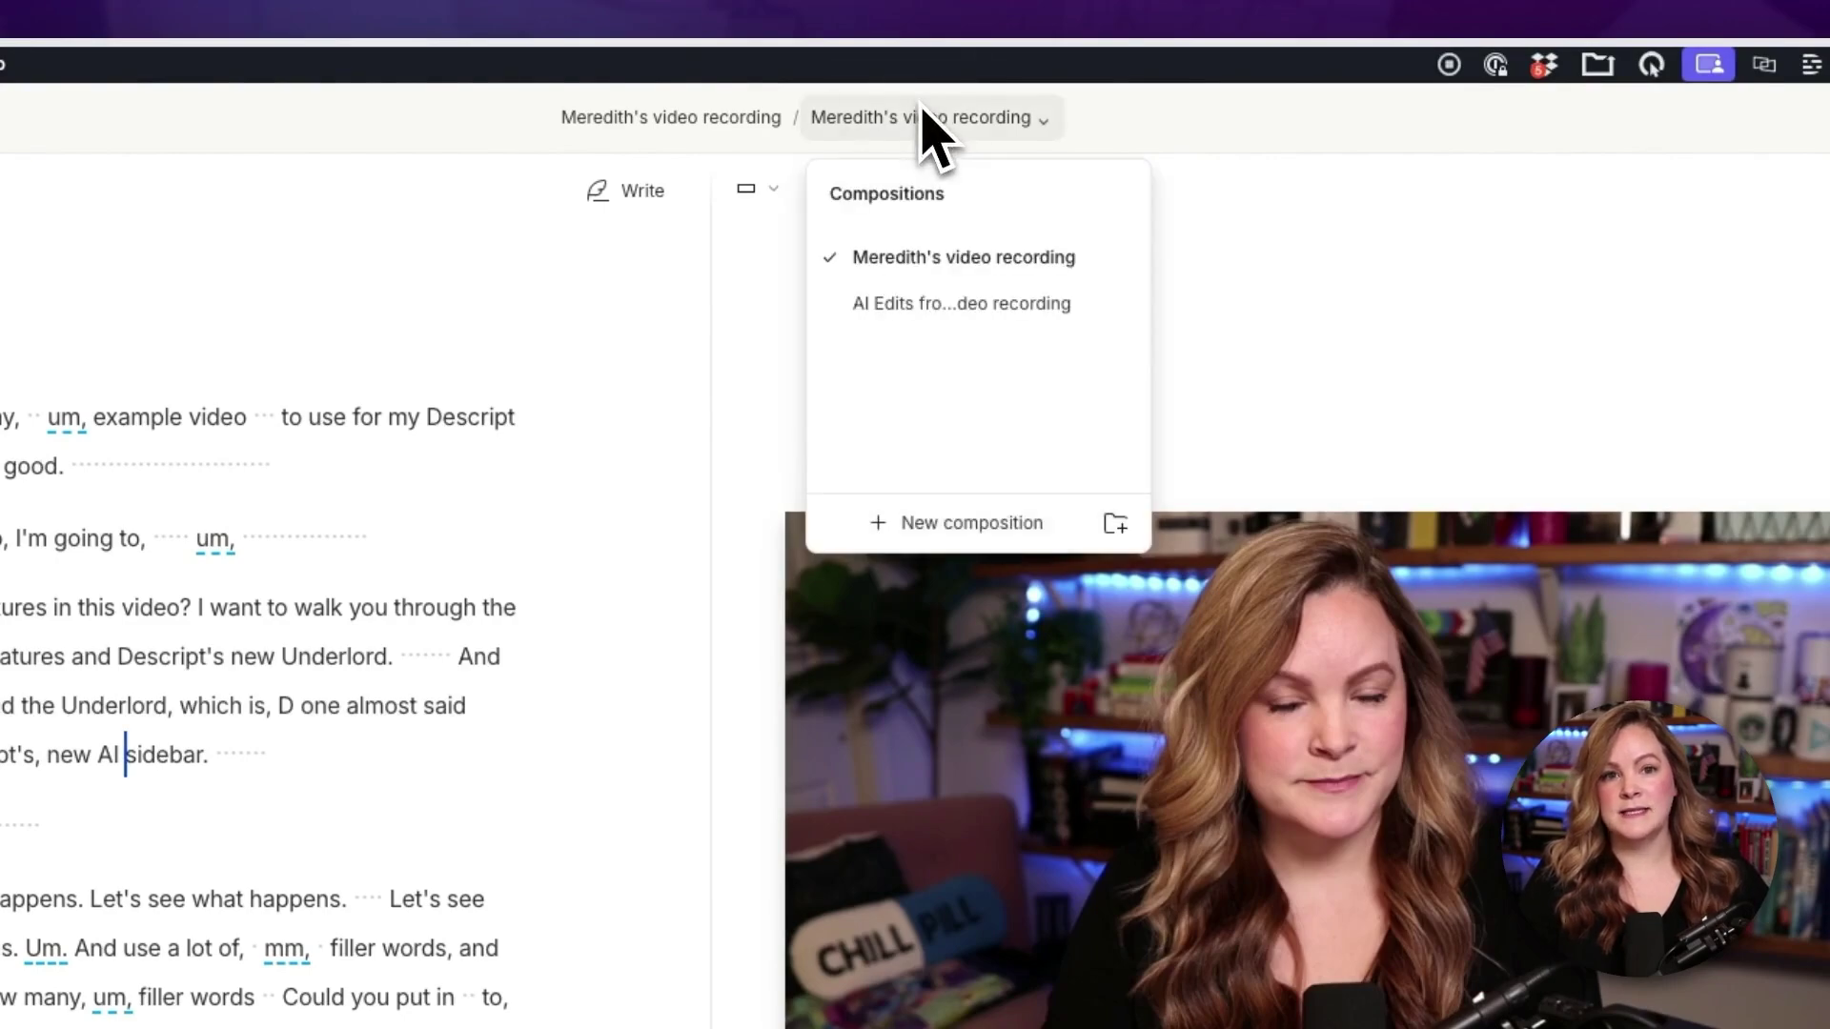
{"action": "left_click", "coordinate": [911, 303]}
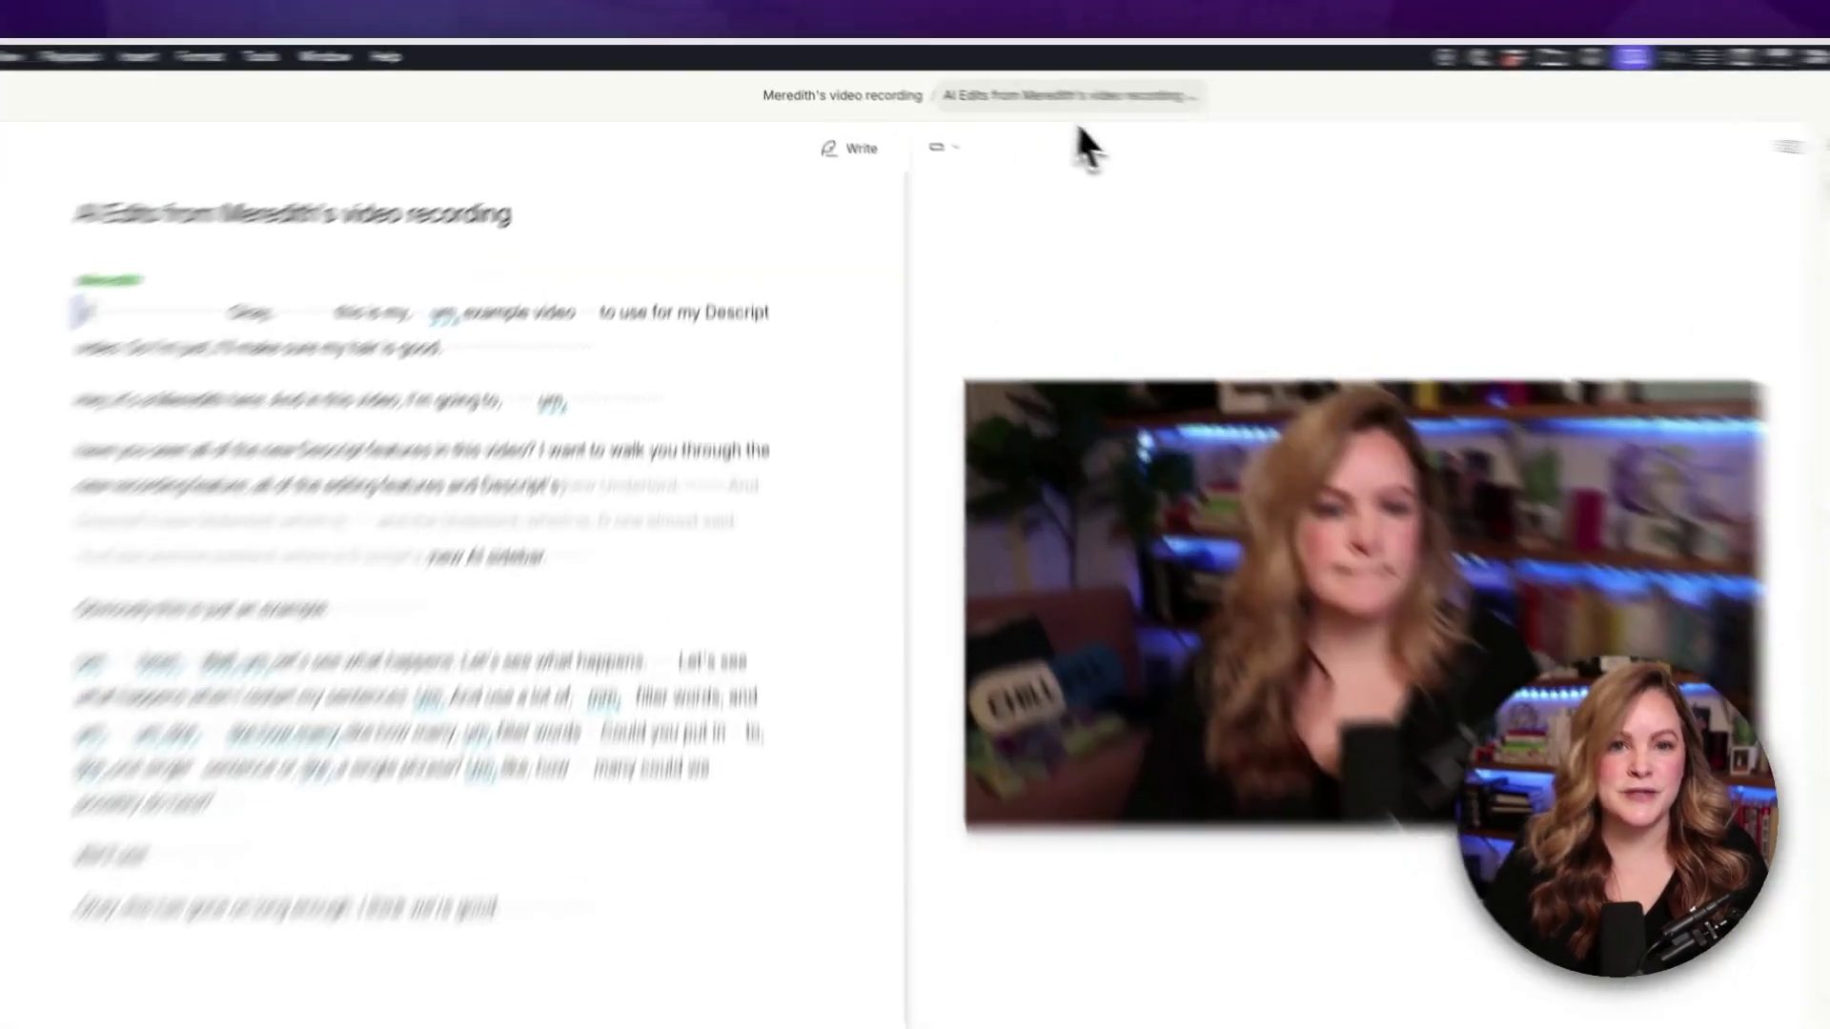
{"action": "left_click", "coordinate": [980, 78]}
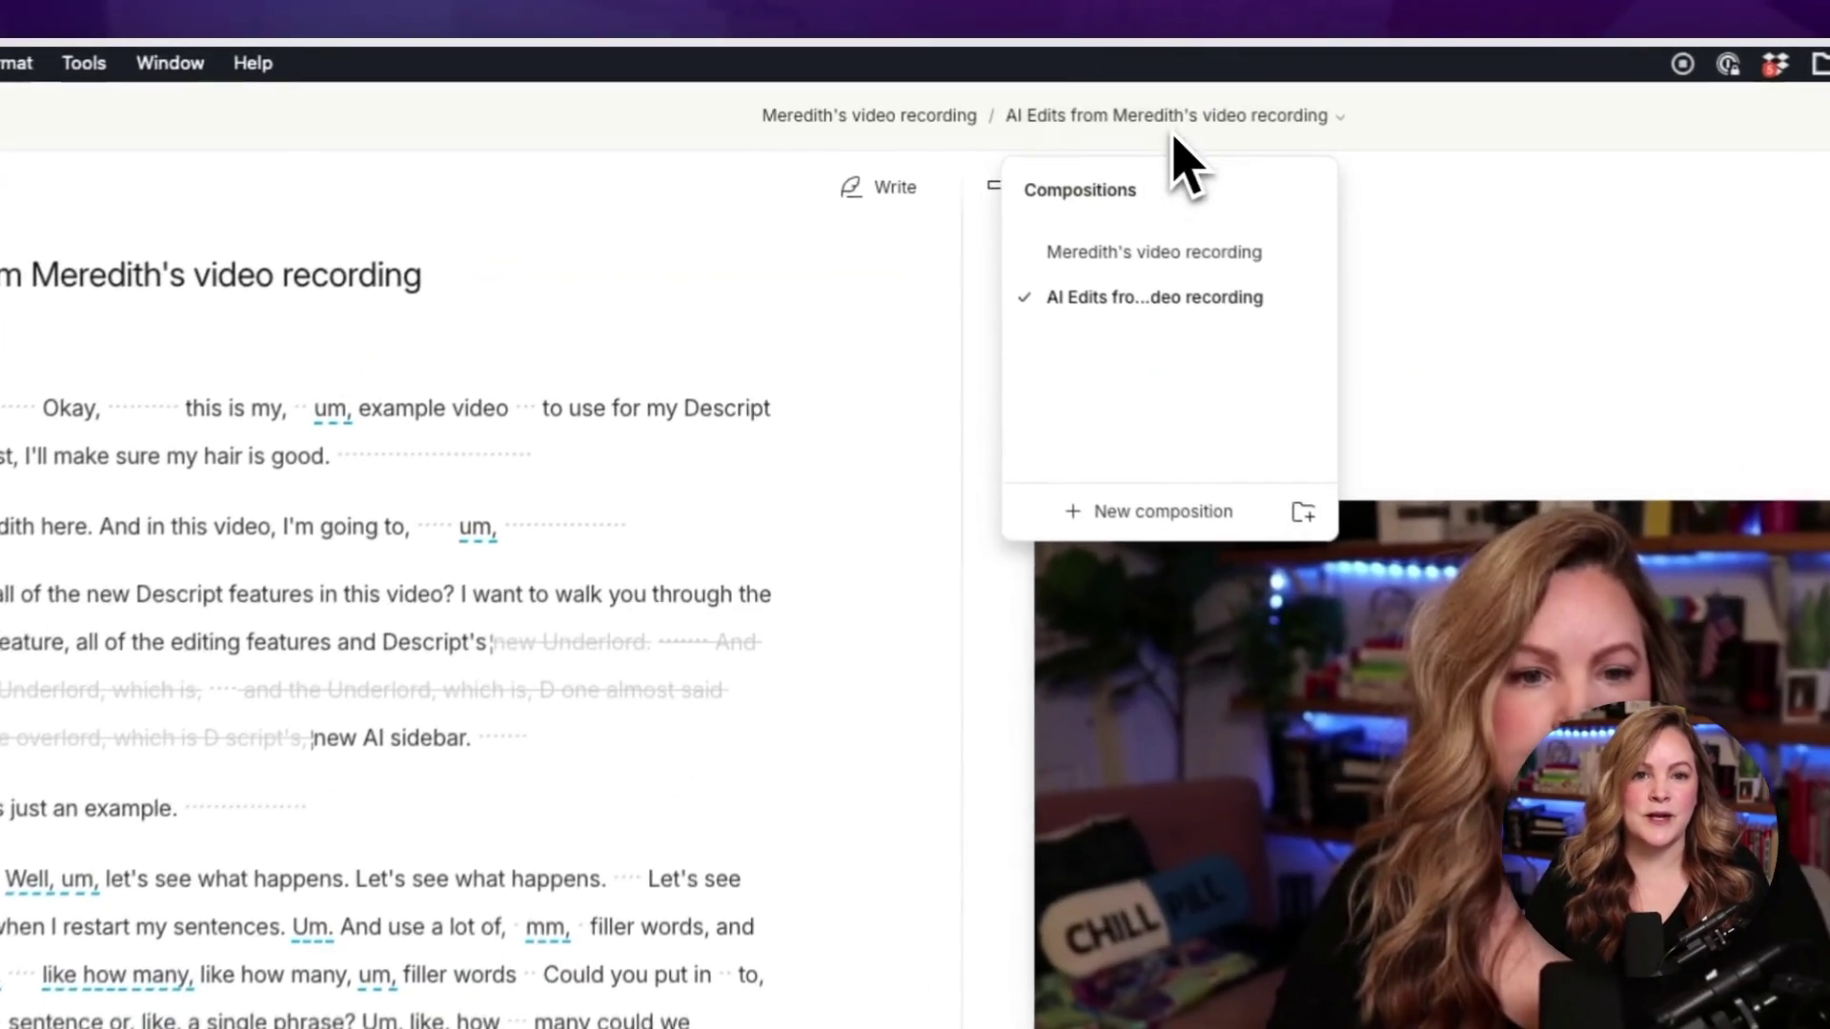
{"action": "key", "text": "Escape"}
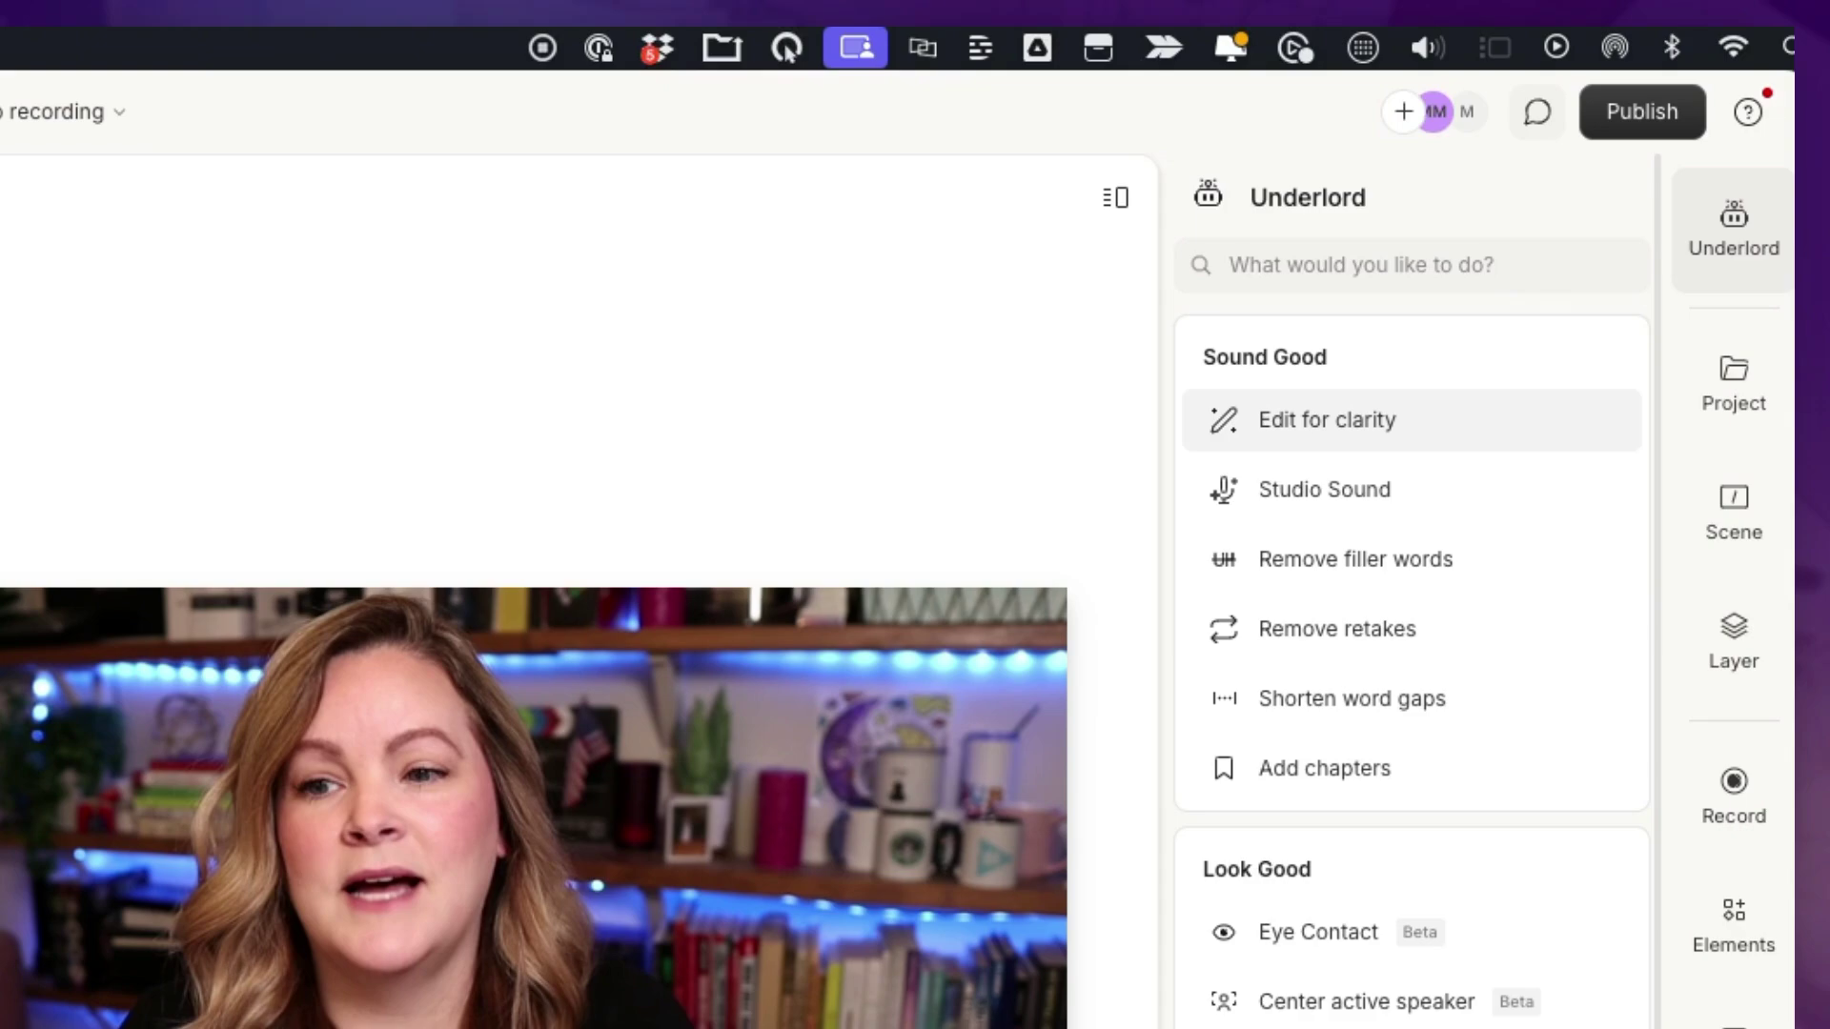
- Apply Studio Sound to the recording and adjust the effect's intensity
{"action": "mouse_move", "coordinate": [1327, 420]}
{"action": "mouse_move", "coordinate": [1325, 489]}
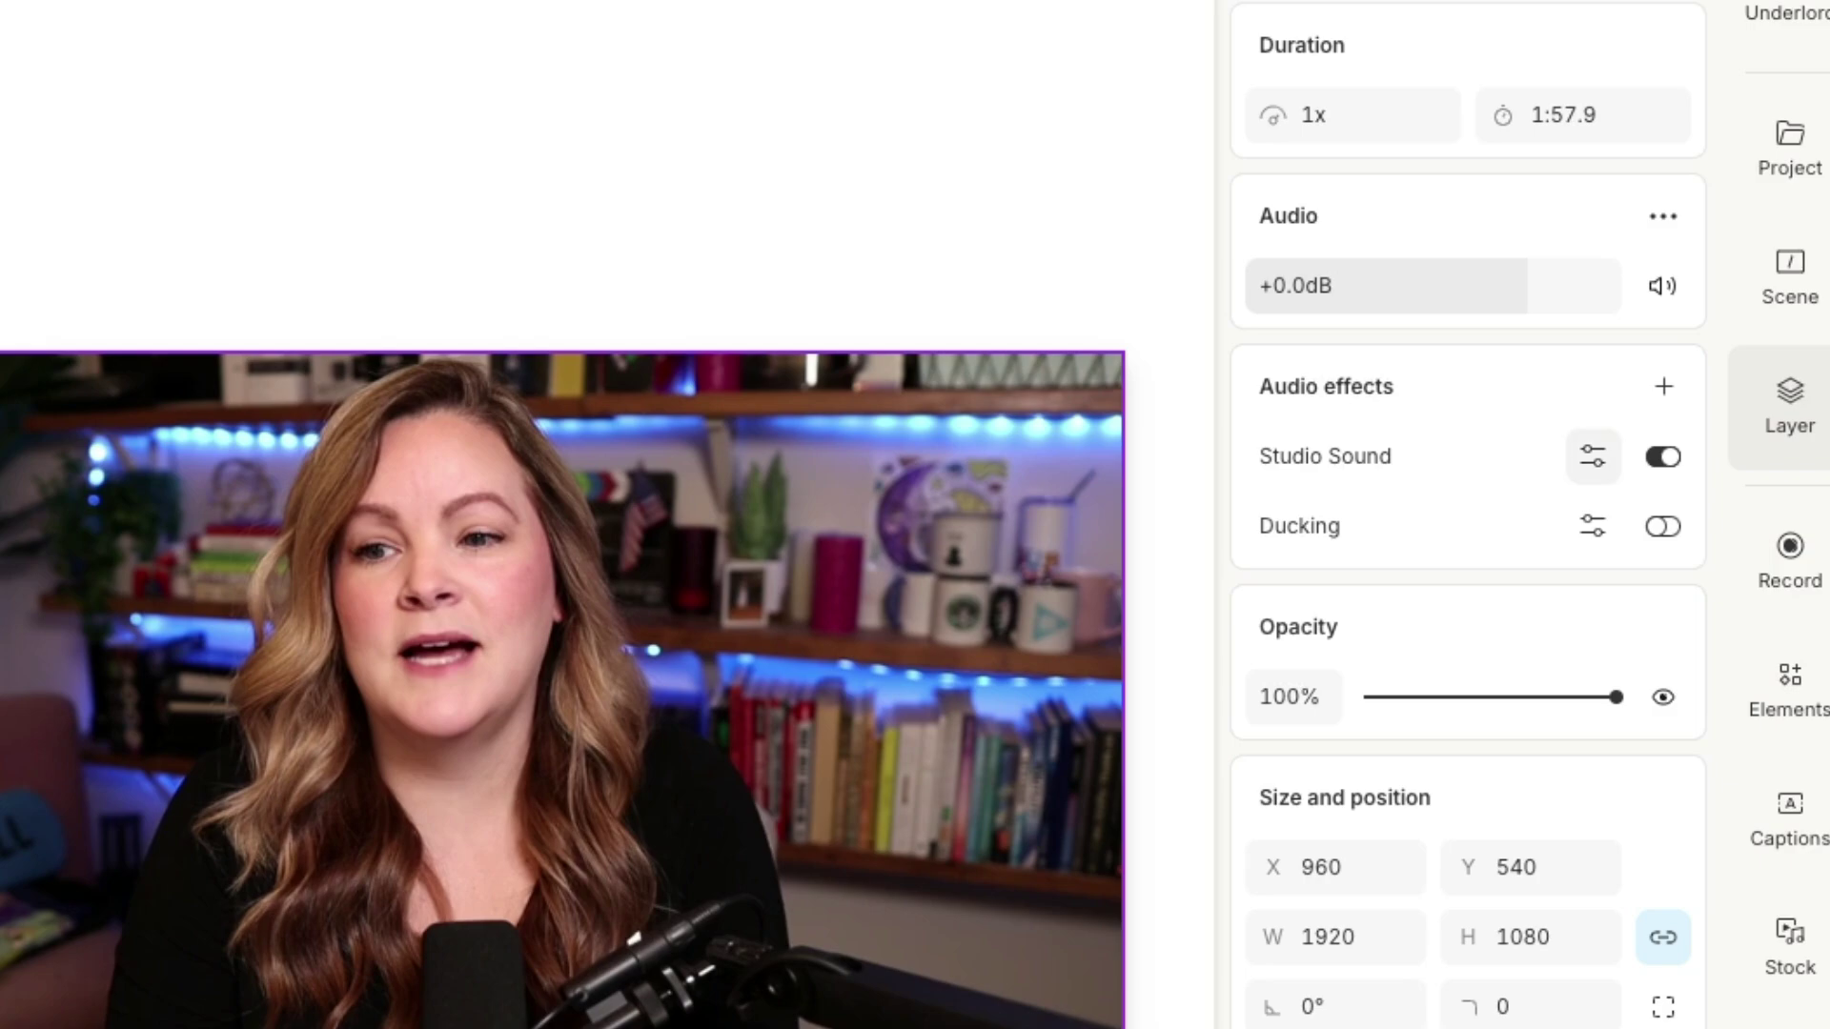
{"action": "left_click", "coordinate": [1593, 456]}
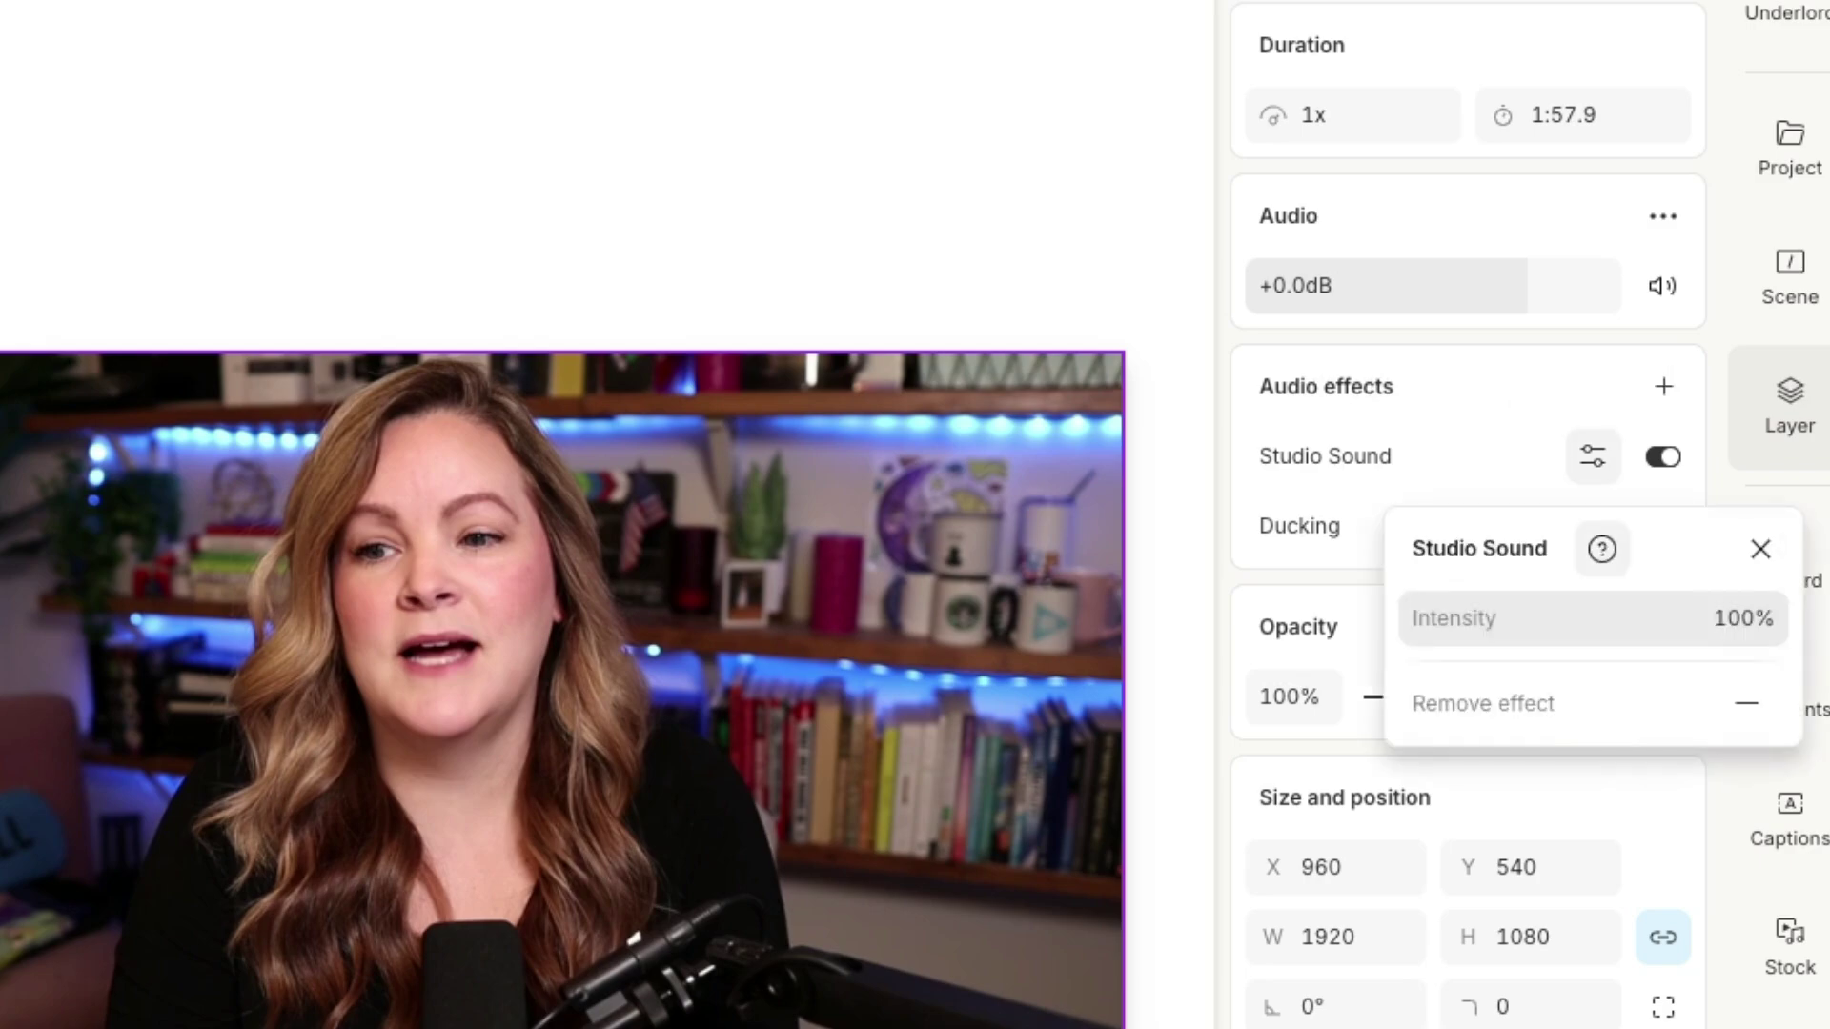
{"action": "left_click_drag", "start_coordinate": [1752, 622], "coordinate": [1744, 623]}
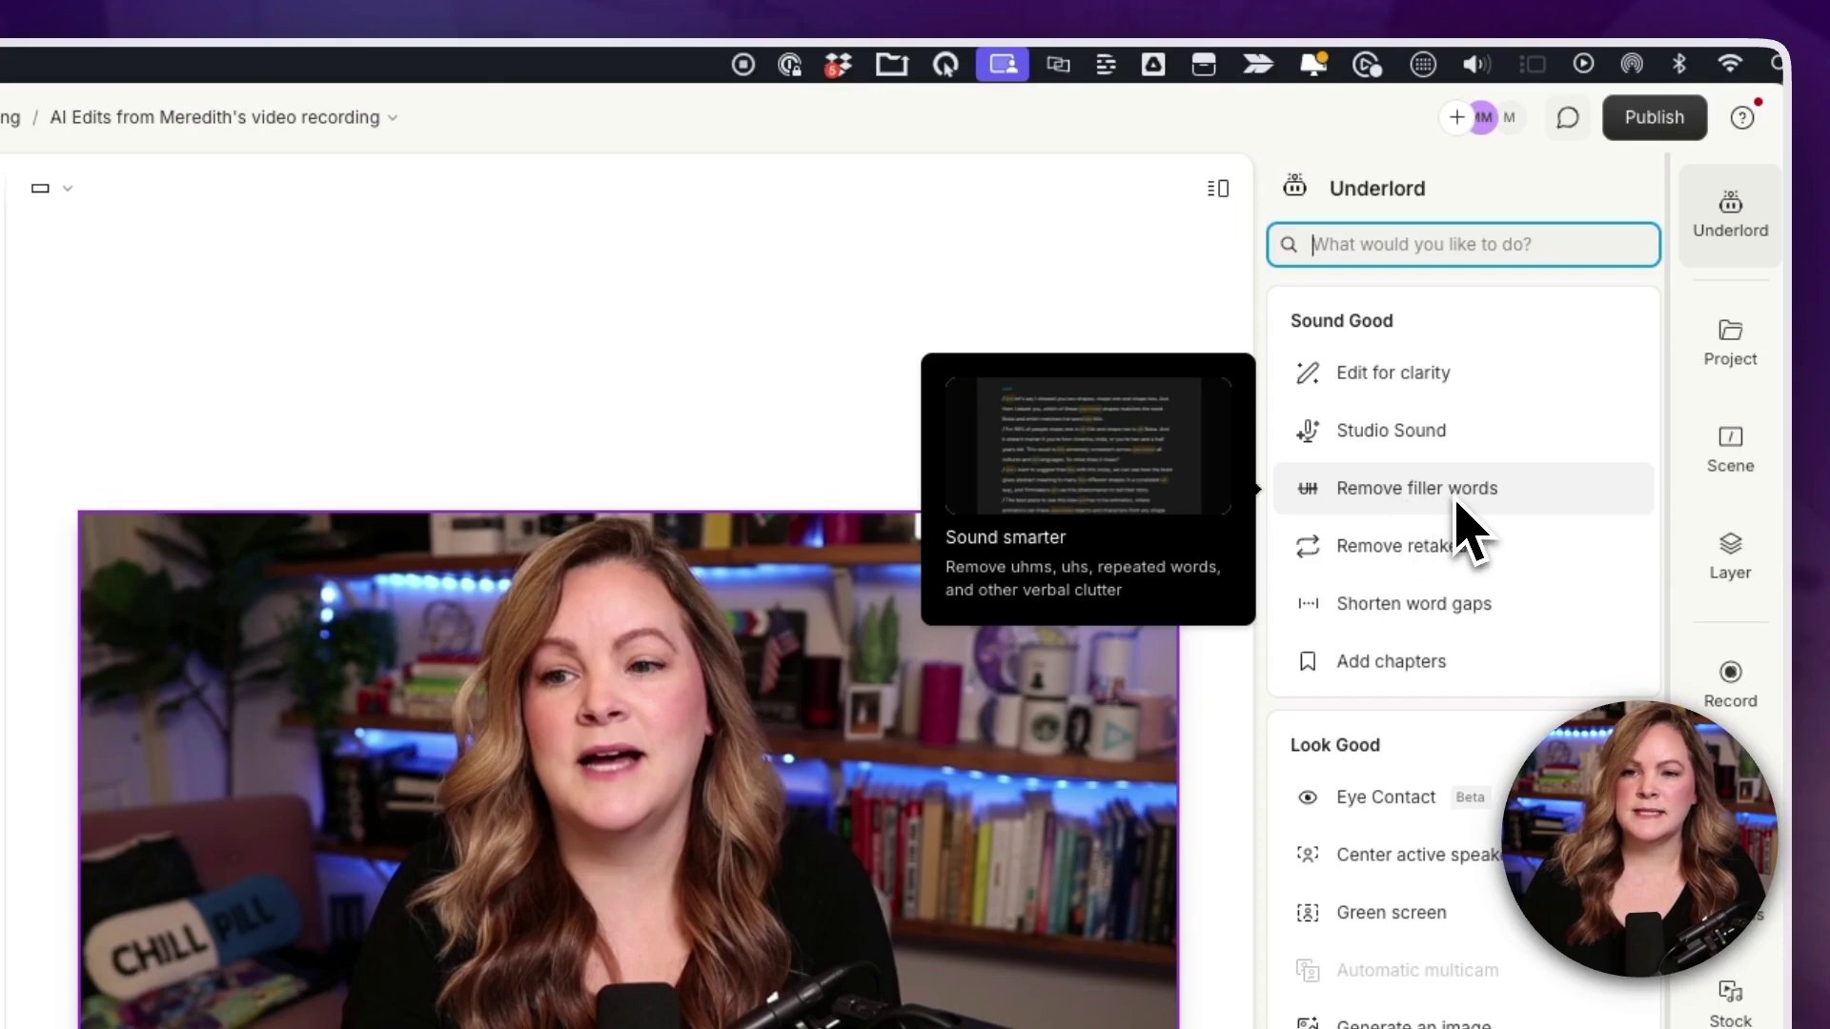
- Search the script for all filler words and run Edit for clarity at Heavy intensity with AI speech off
{"action": "left_click", "coordinate": [1475, 534]}
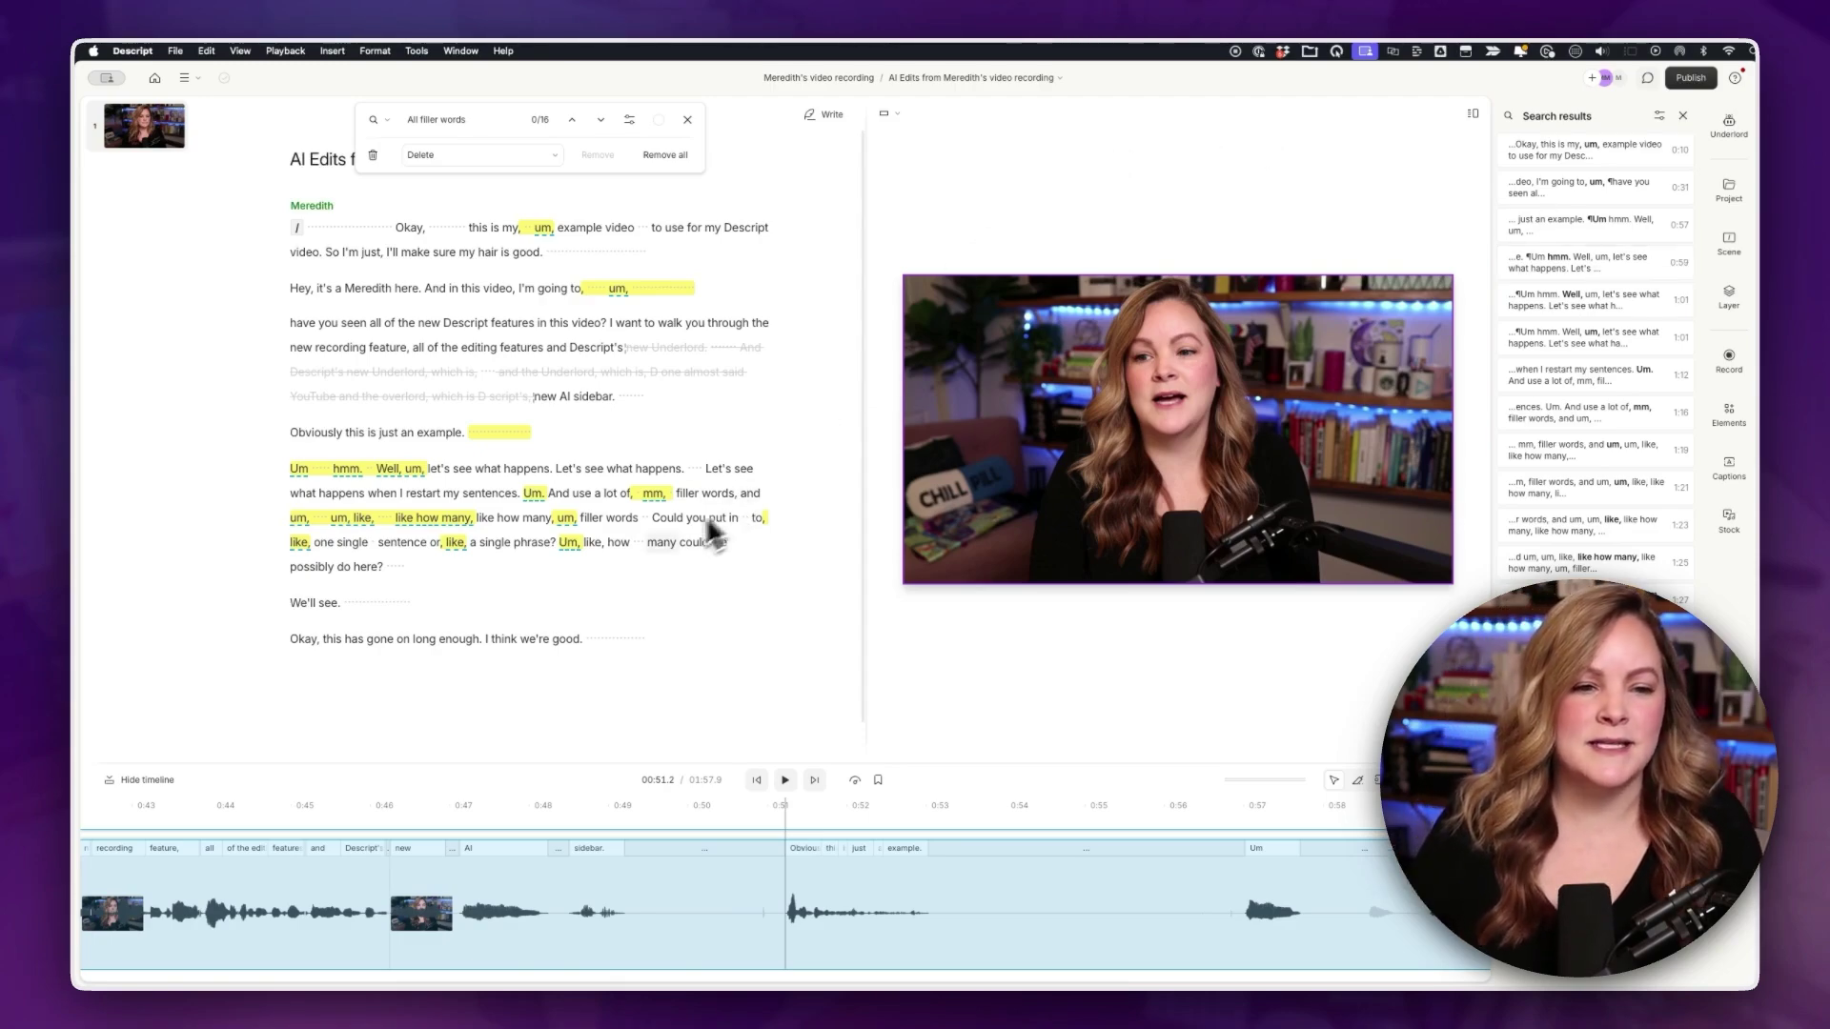
{"action": "left_click", "coordinate": [1728, 124]}
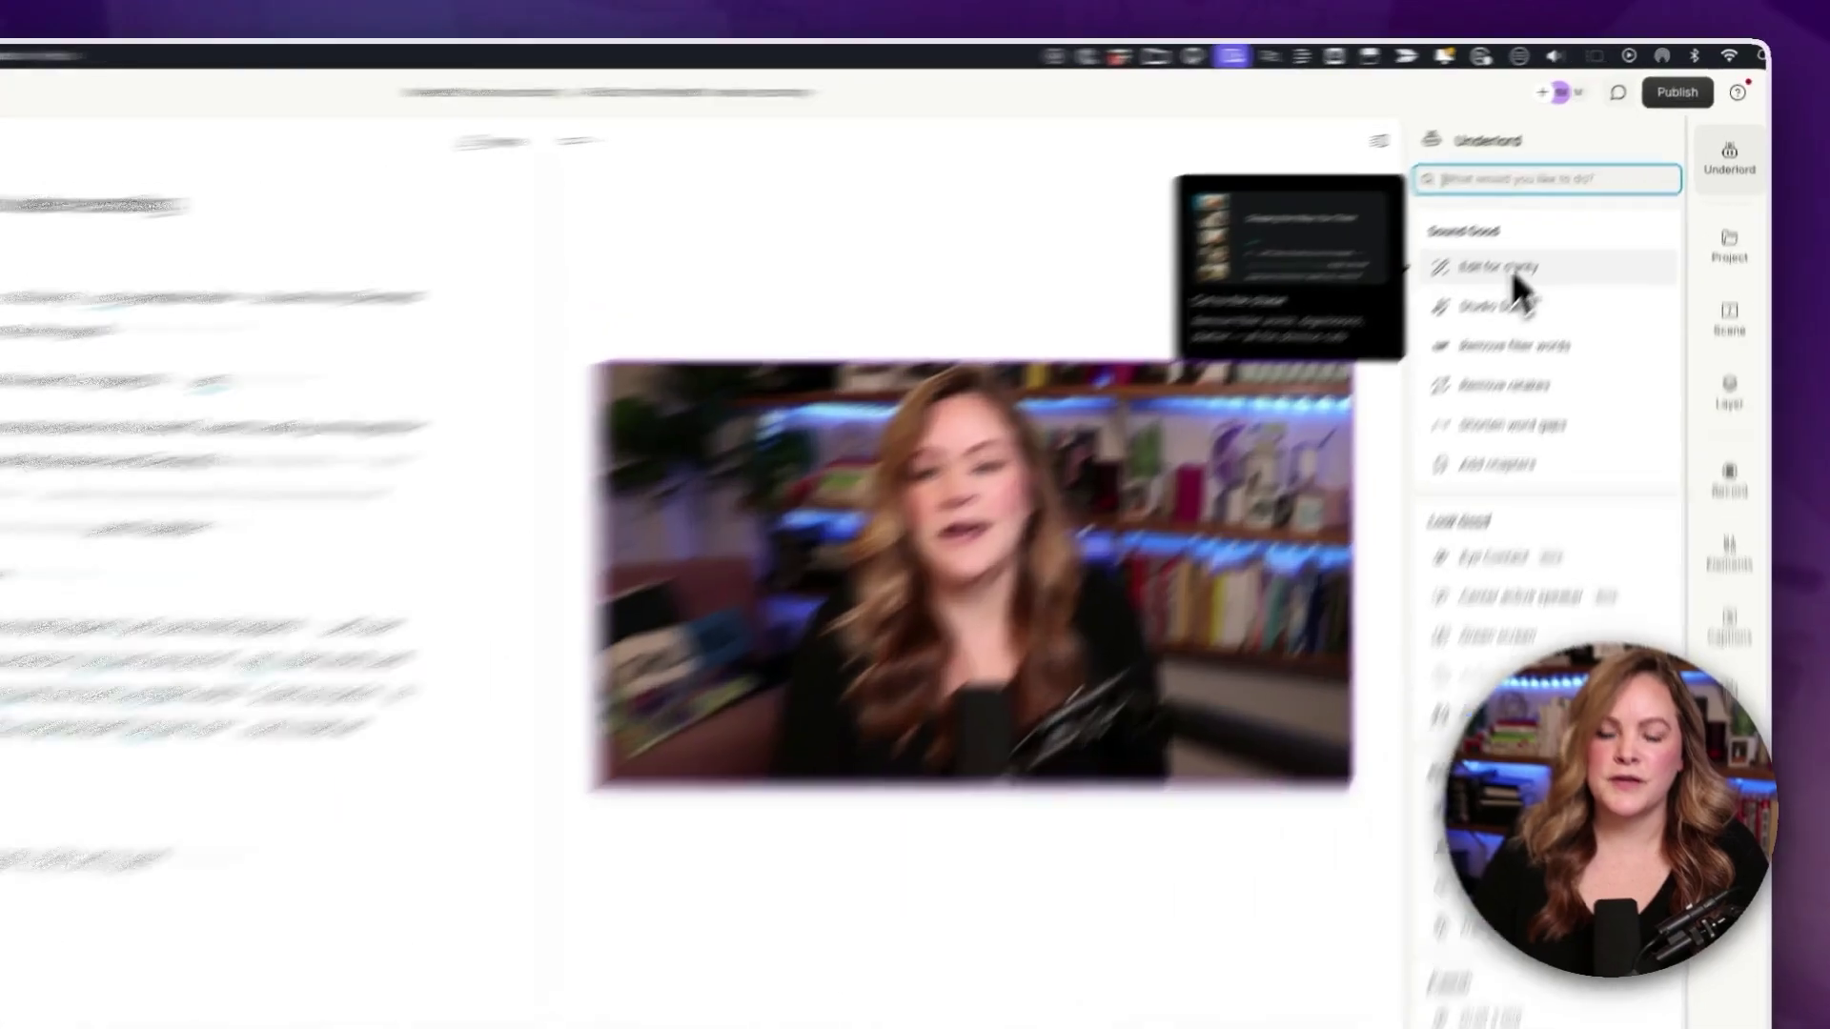
{"action": "left_click", "coordinate": [1511, 269]}
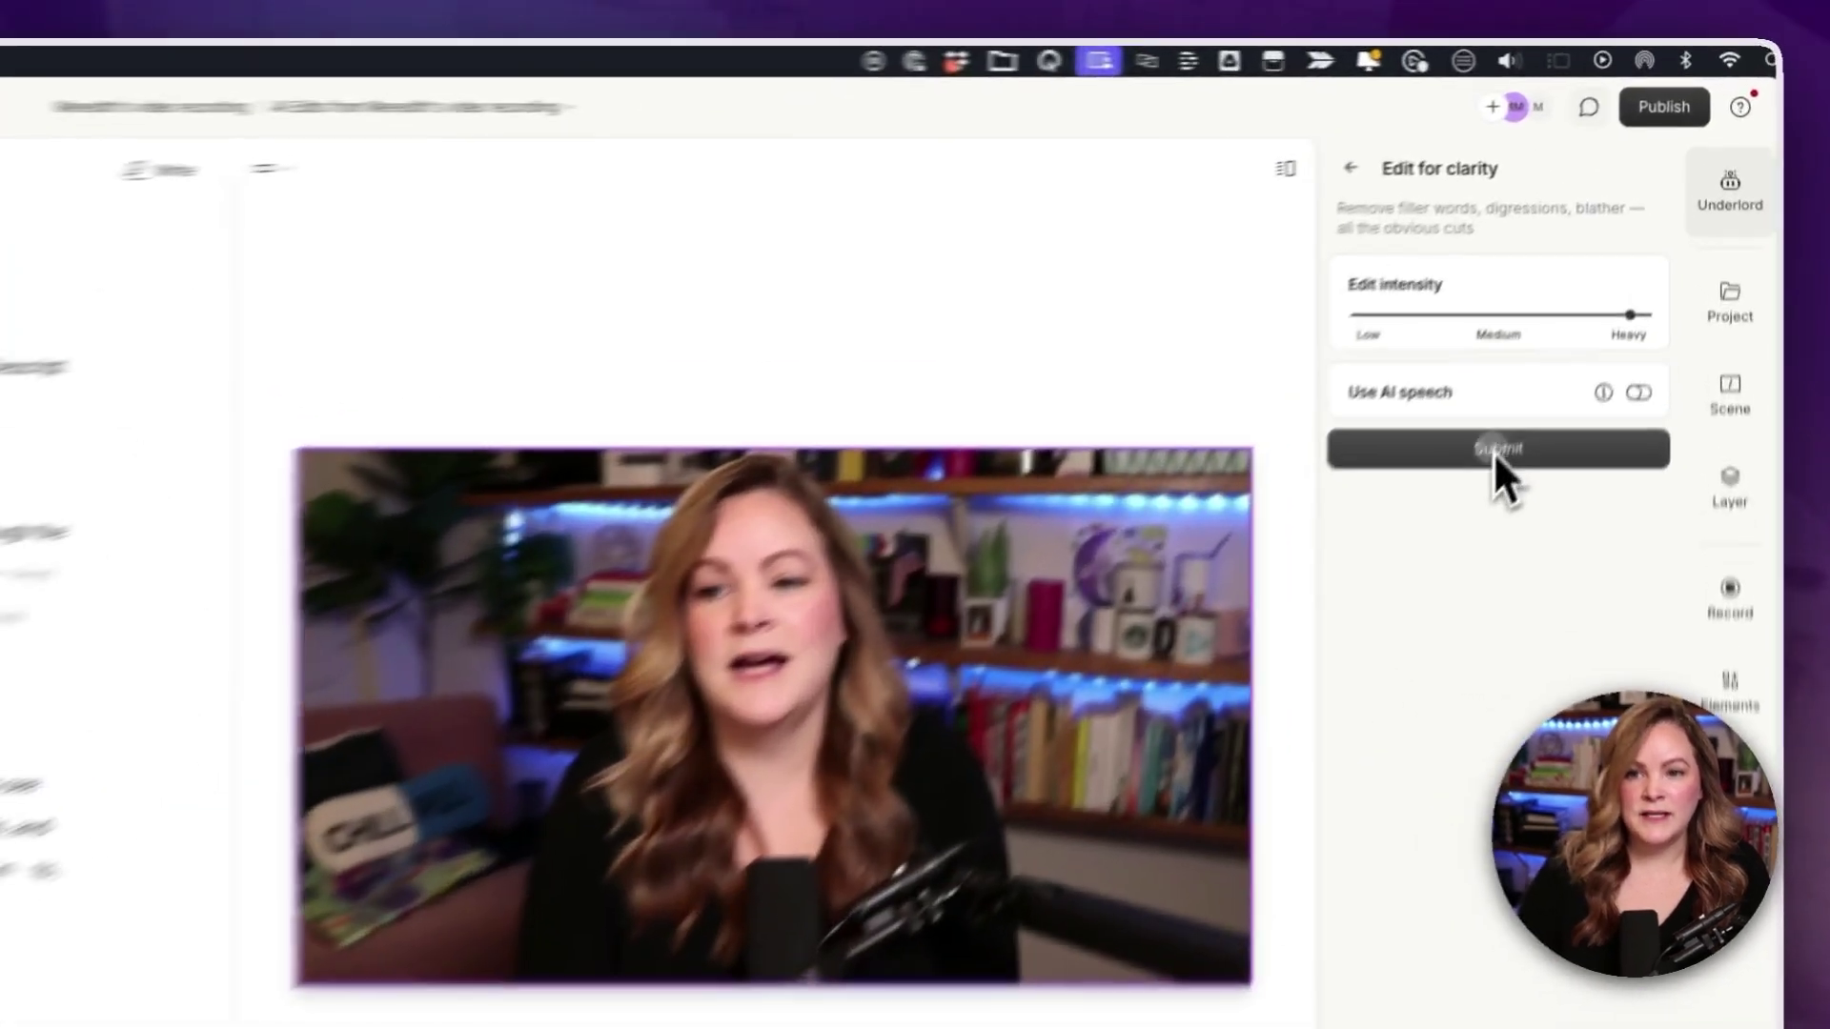
{"action": "left_click", "coordinate": [1595, 276]}
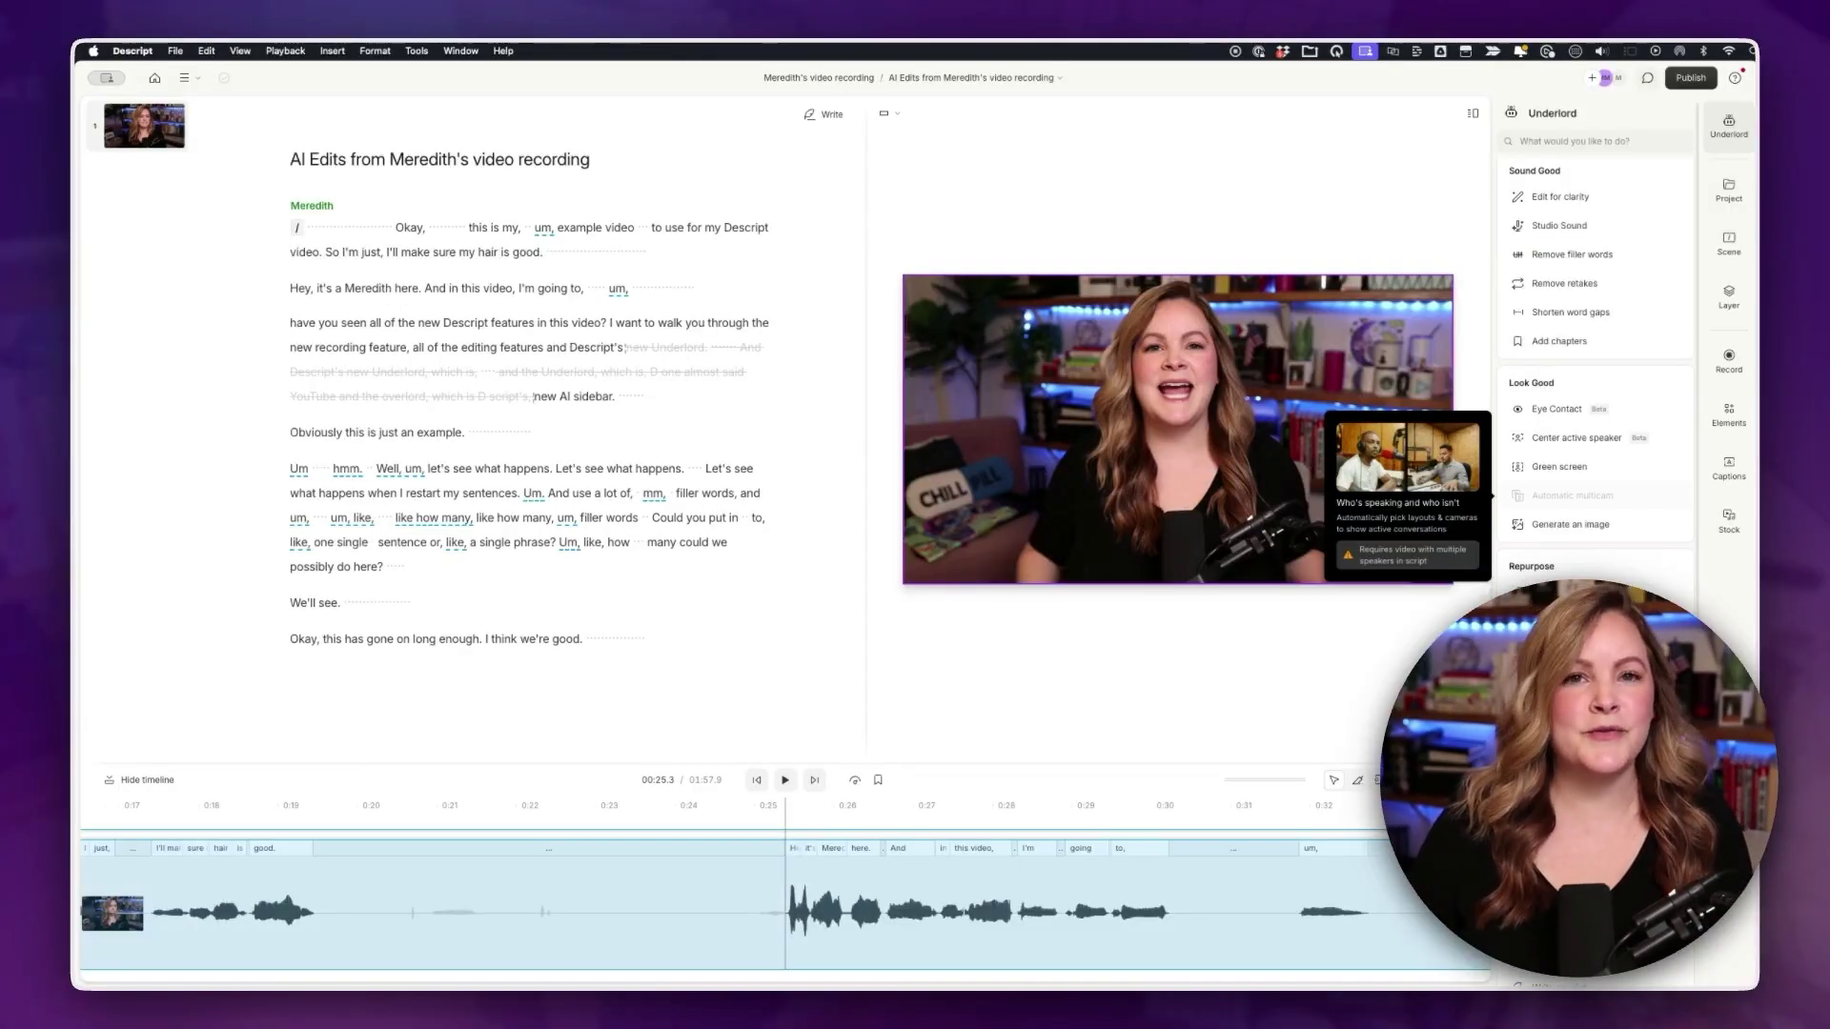
- Examine Underlord's Look Good and Repurpose tools, including Eye Contact and Green screen
{"action": "scroll", "coordinate": [1572, 500], "scroll_direction": "down", "scroll_amount": 1}
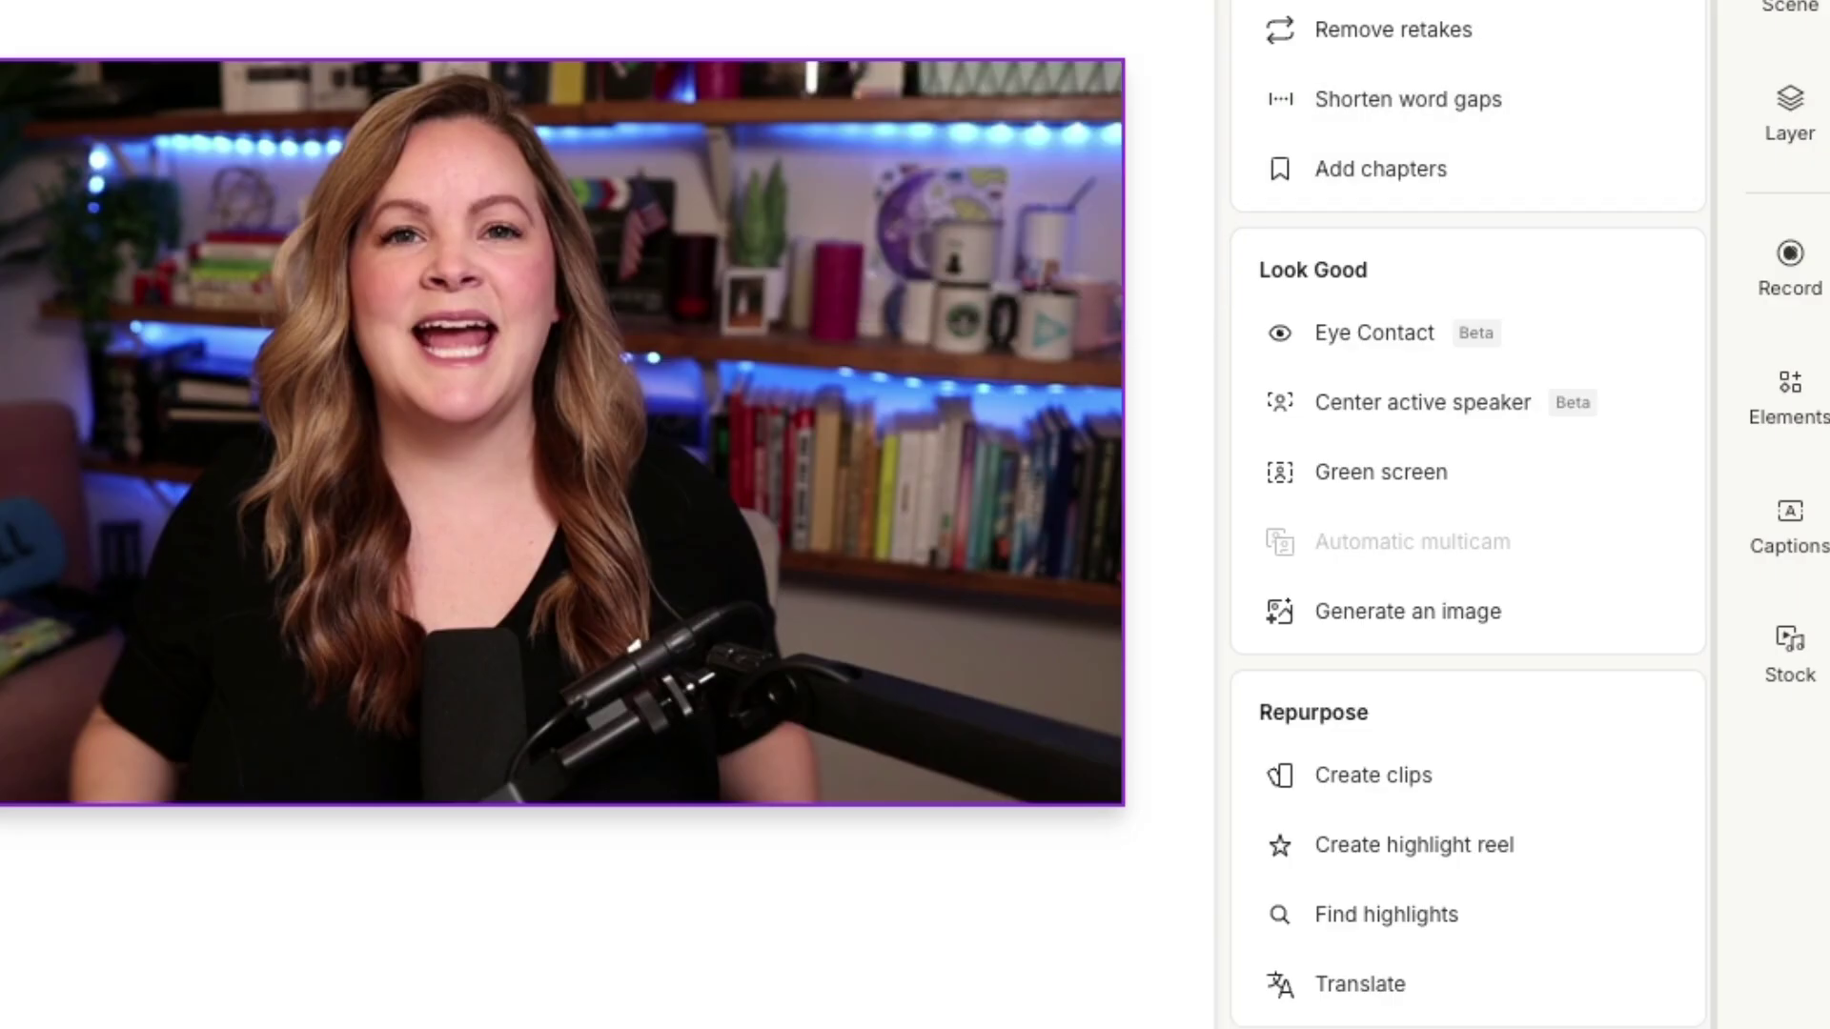
{"action": "scroll", "coordinate": [1468, 366], "scroll_direction": "up", "scroll_amount": 1}
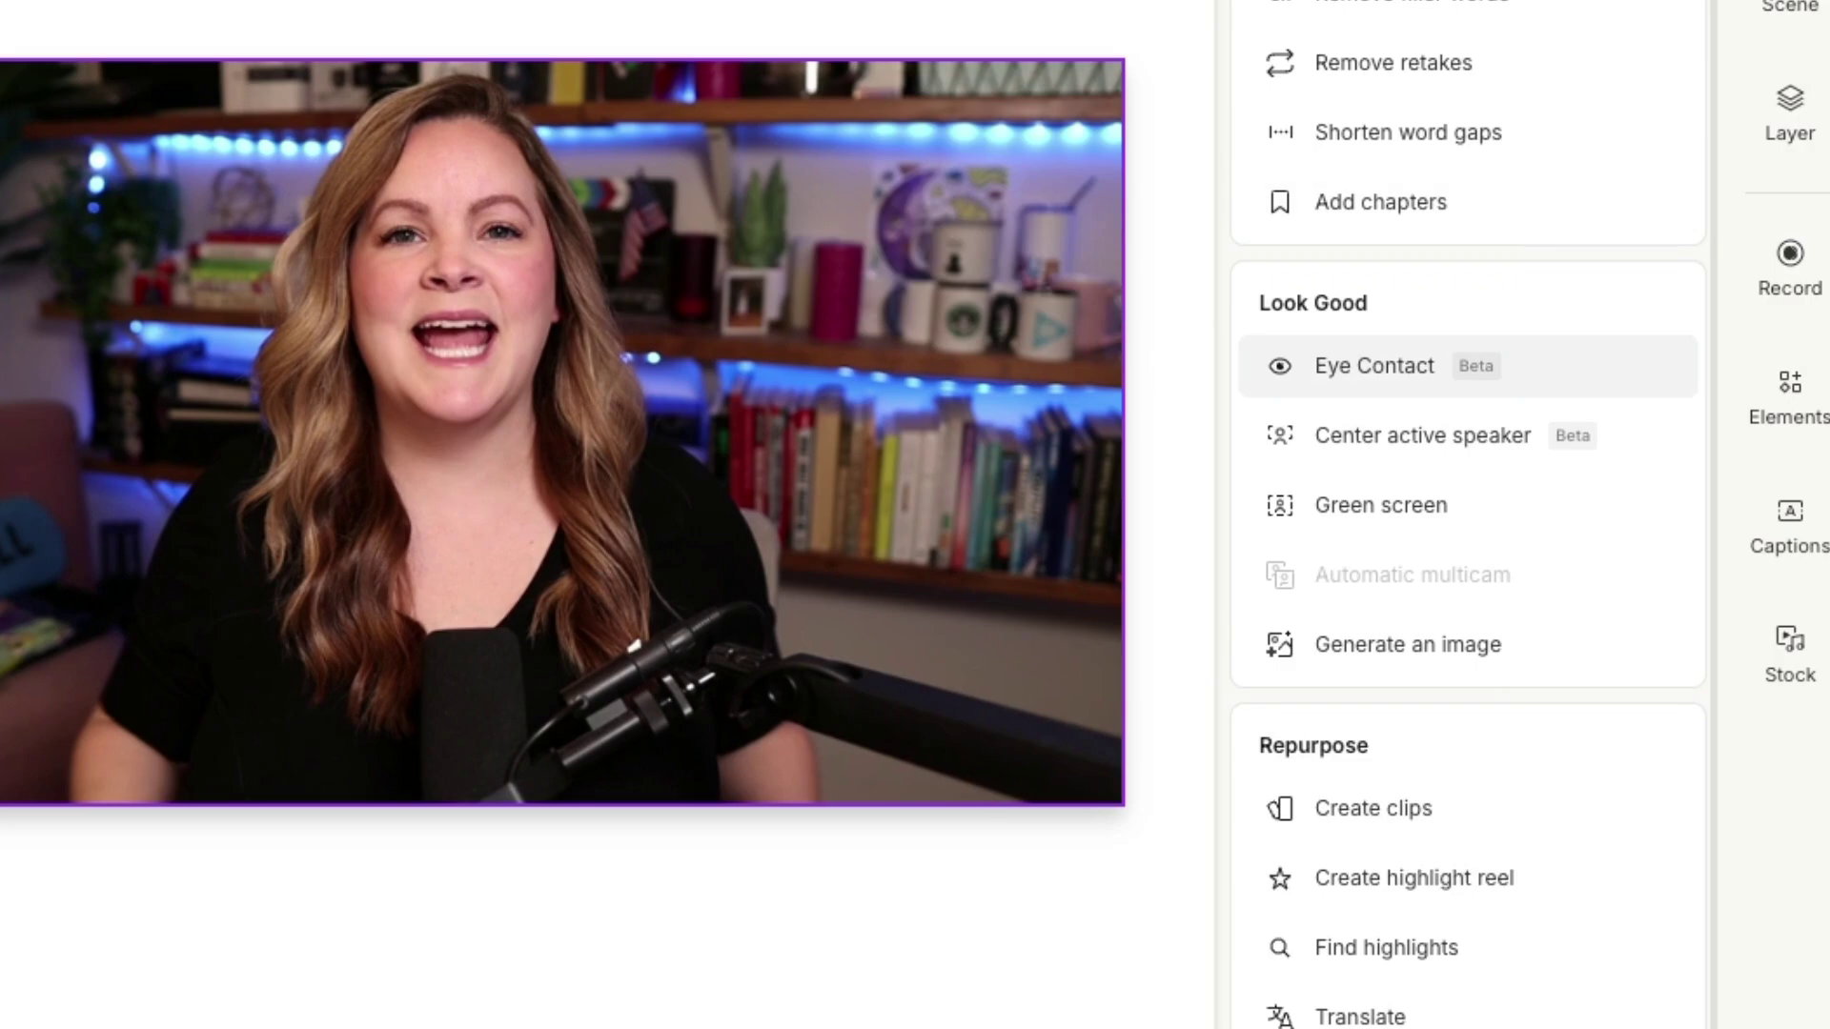
{"action": "mouse_move", "coordinate": [1468, 366]}
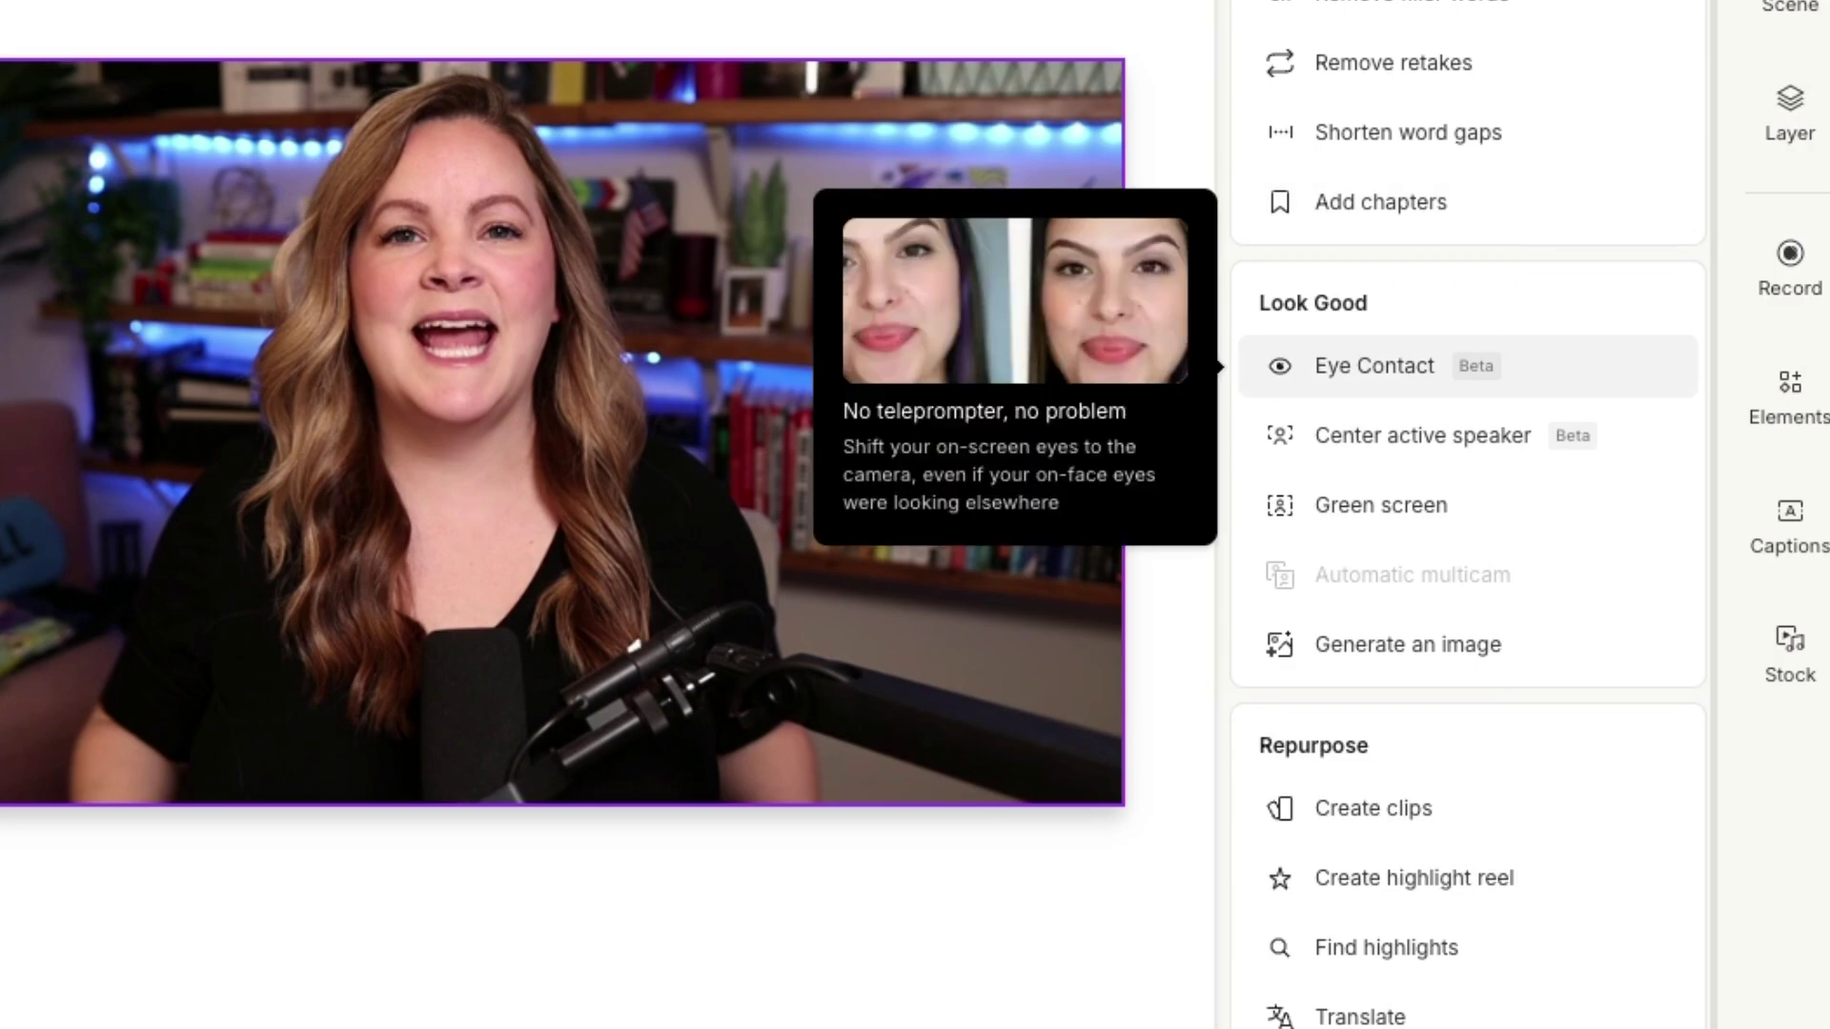
{"action": "mouse_move", "coordinate": [1468, 505]}
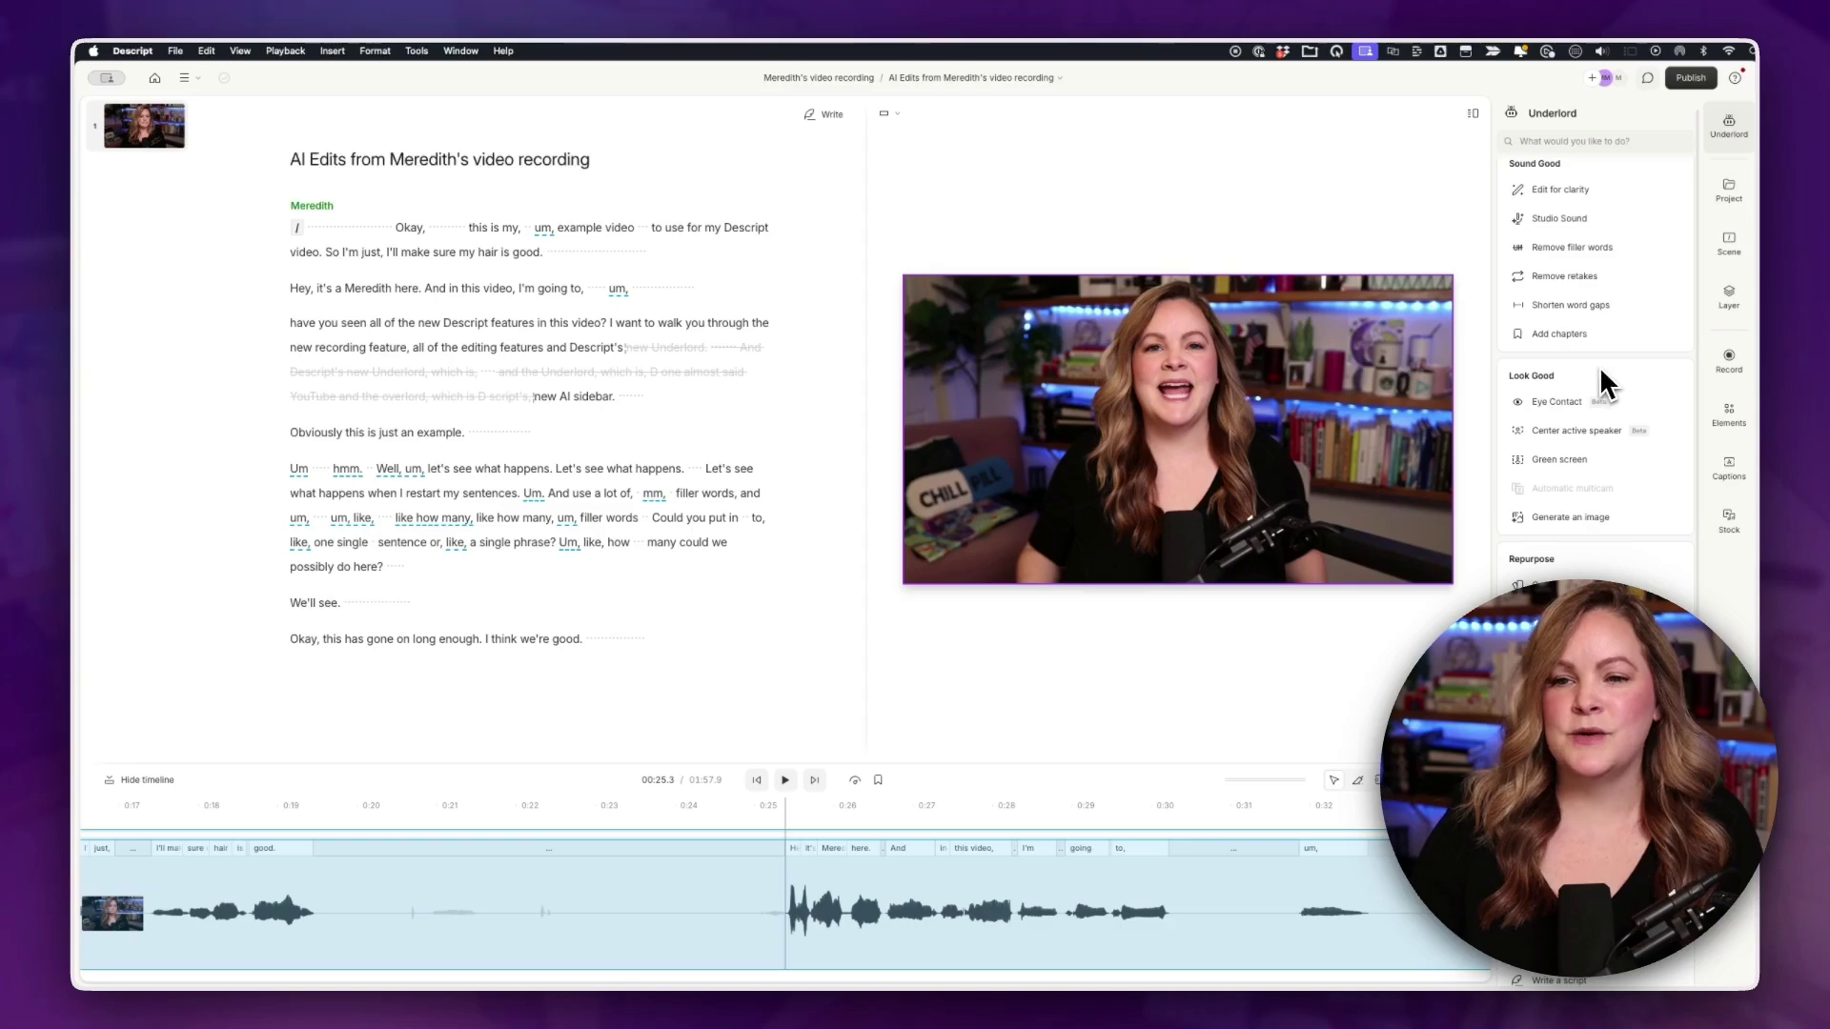
{"action": "scroll", "coordinate": [1597, 374], "scroll_direction": "up", "scroll_amount": 1}
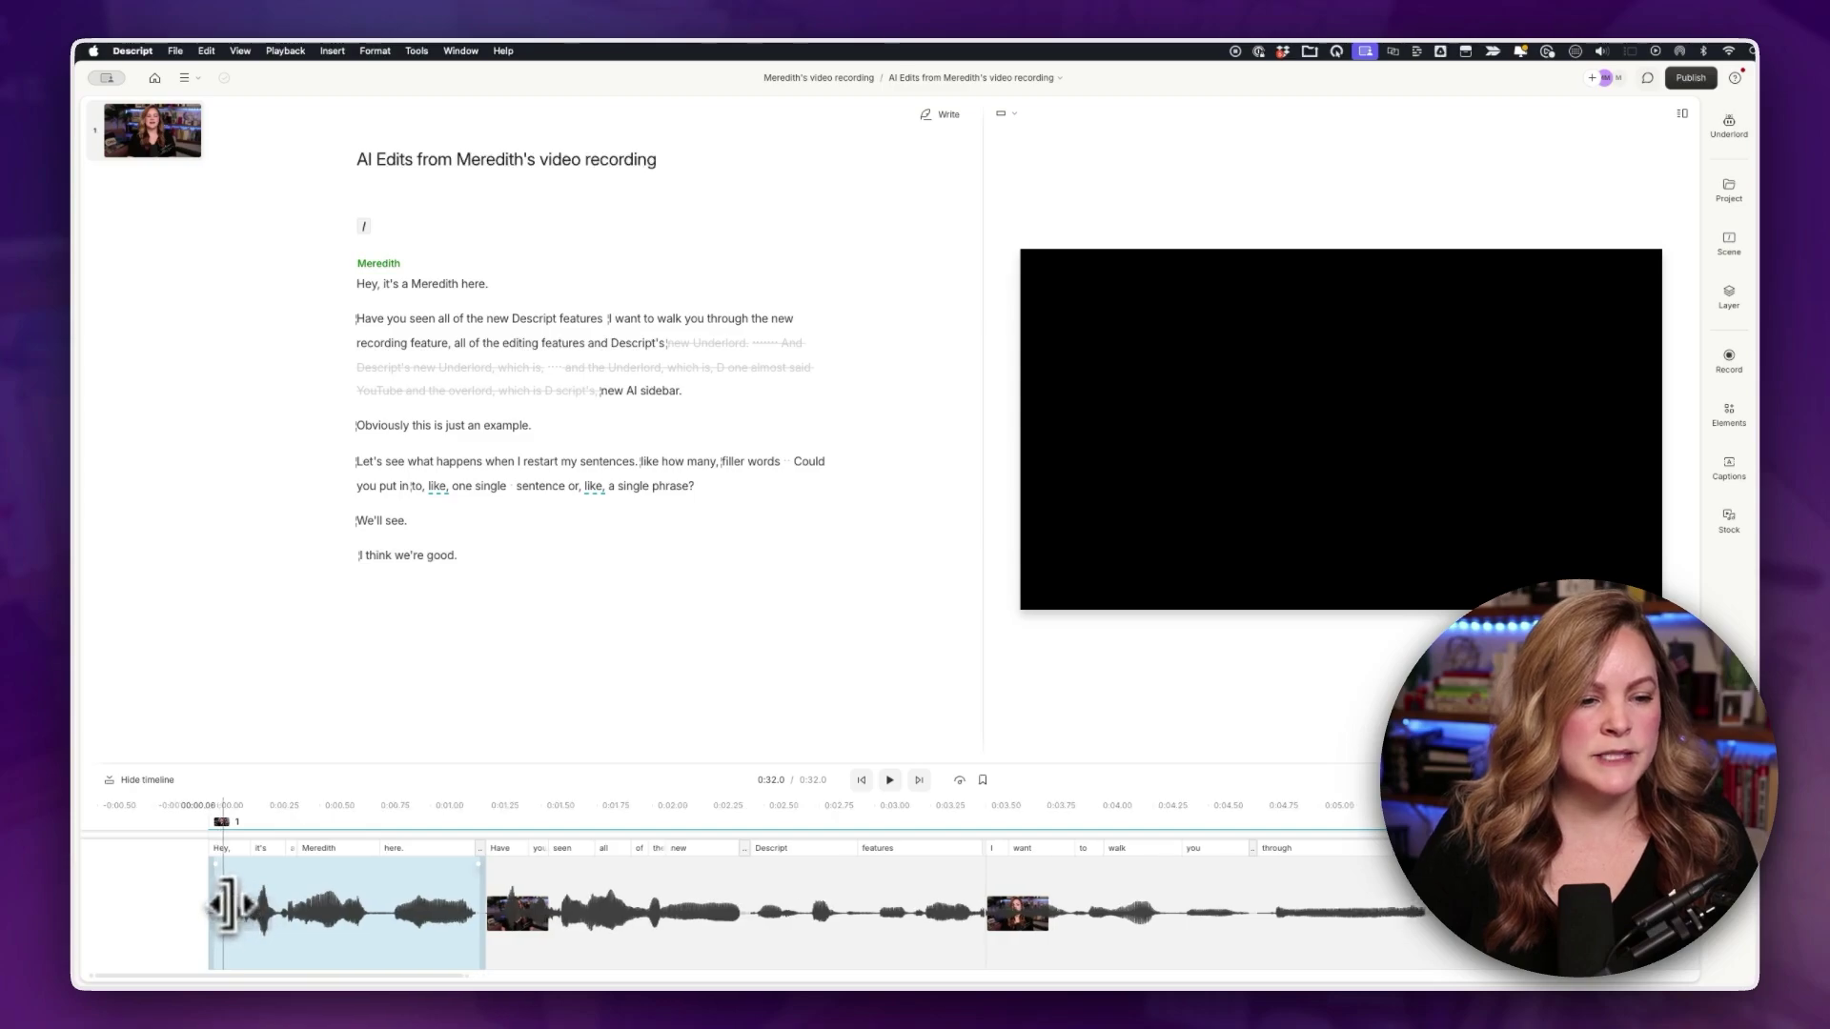
- Trim the silence before "Hey" at the start of the opening clip on the timeline
{"action": "scroll", "coordinate": [228, 900], "scroll_direction": "up", "scroll_amount": 5}
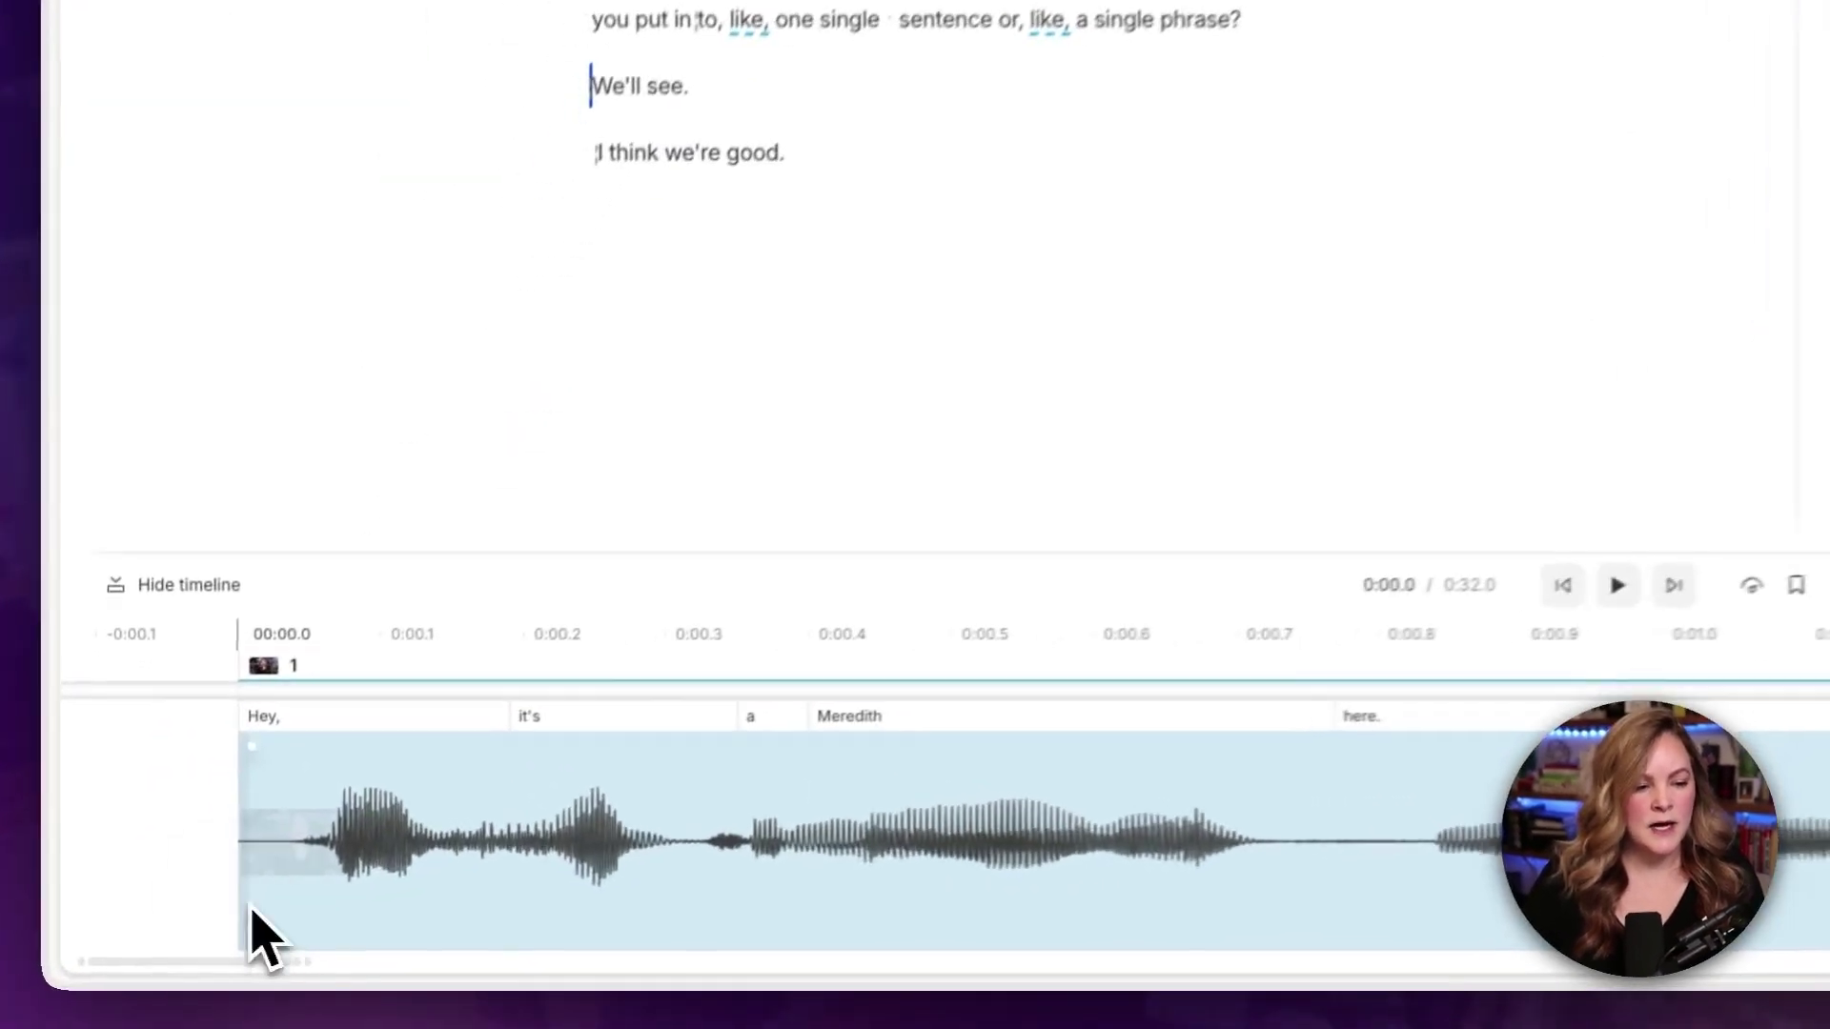
{"action": "left_click_drag", "start_coordinate": [190, 948], "coordinate": [215, 942]}
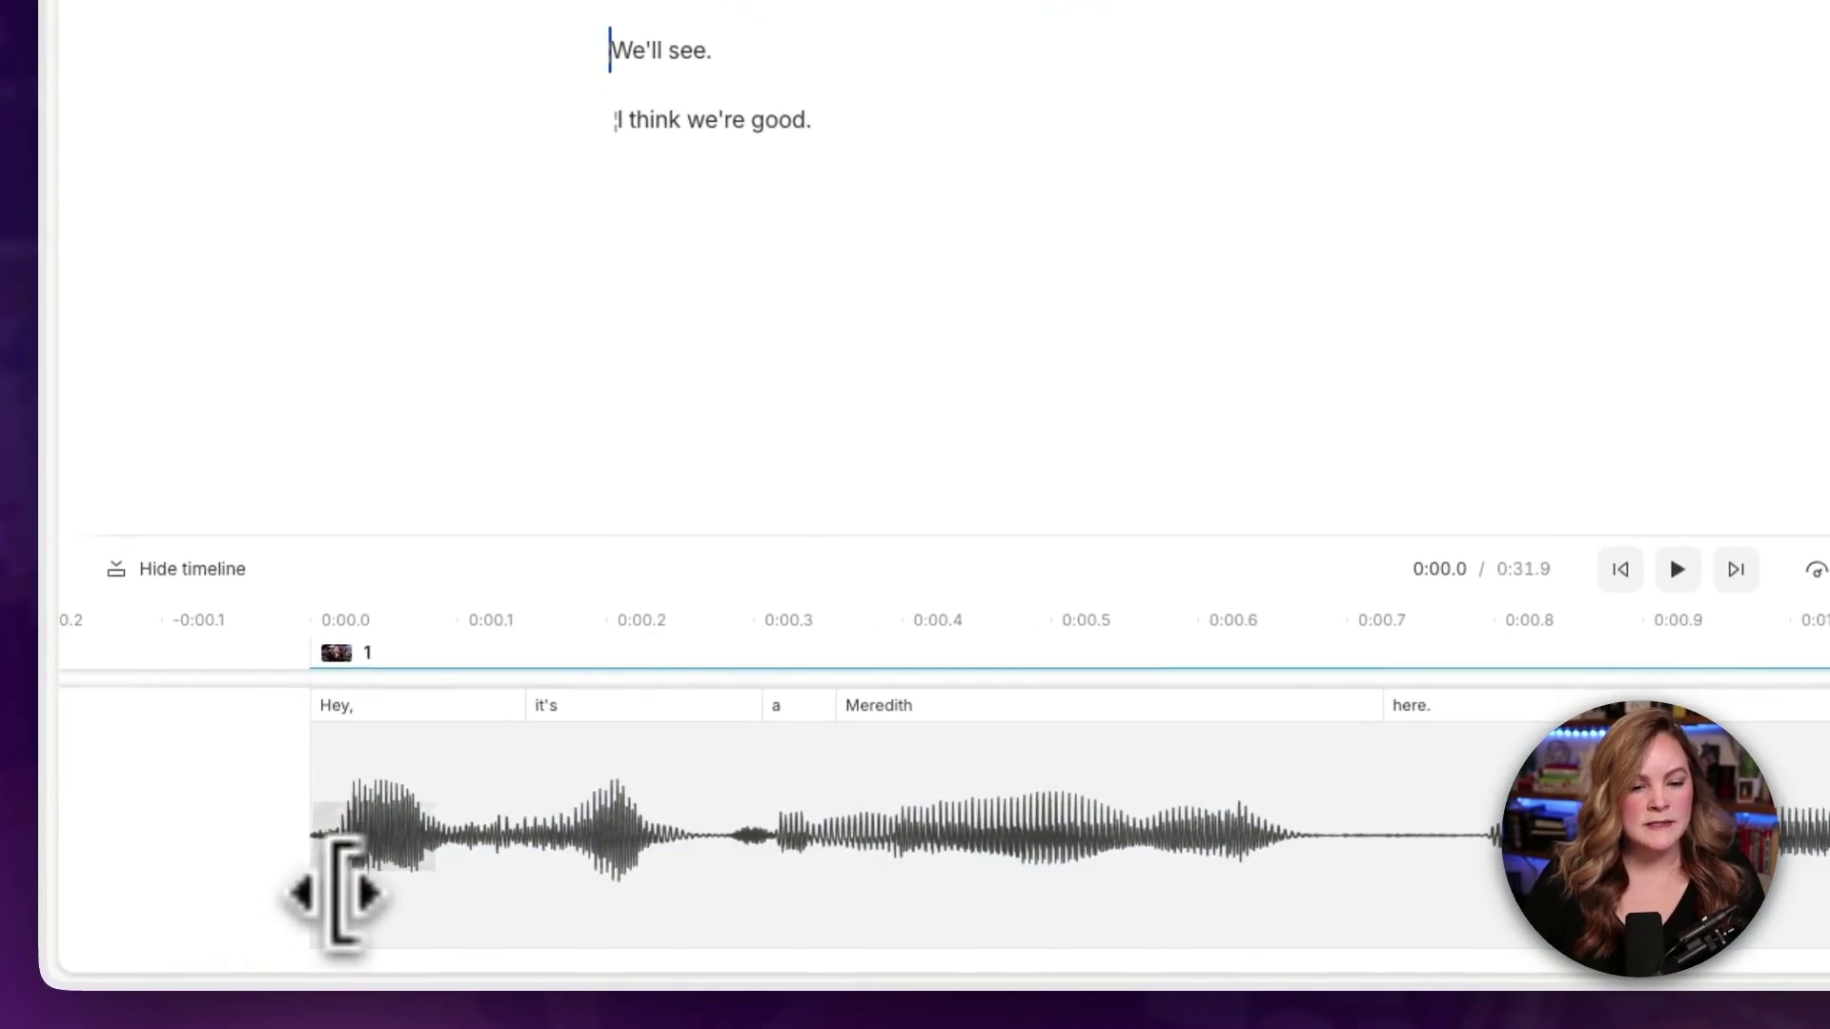
{"action": "left_click", "coordinate": [329, 896]}
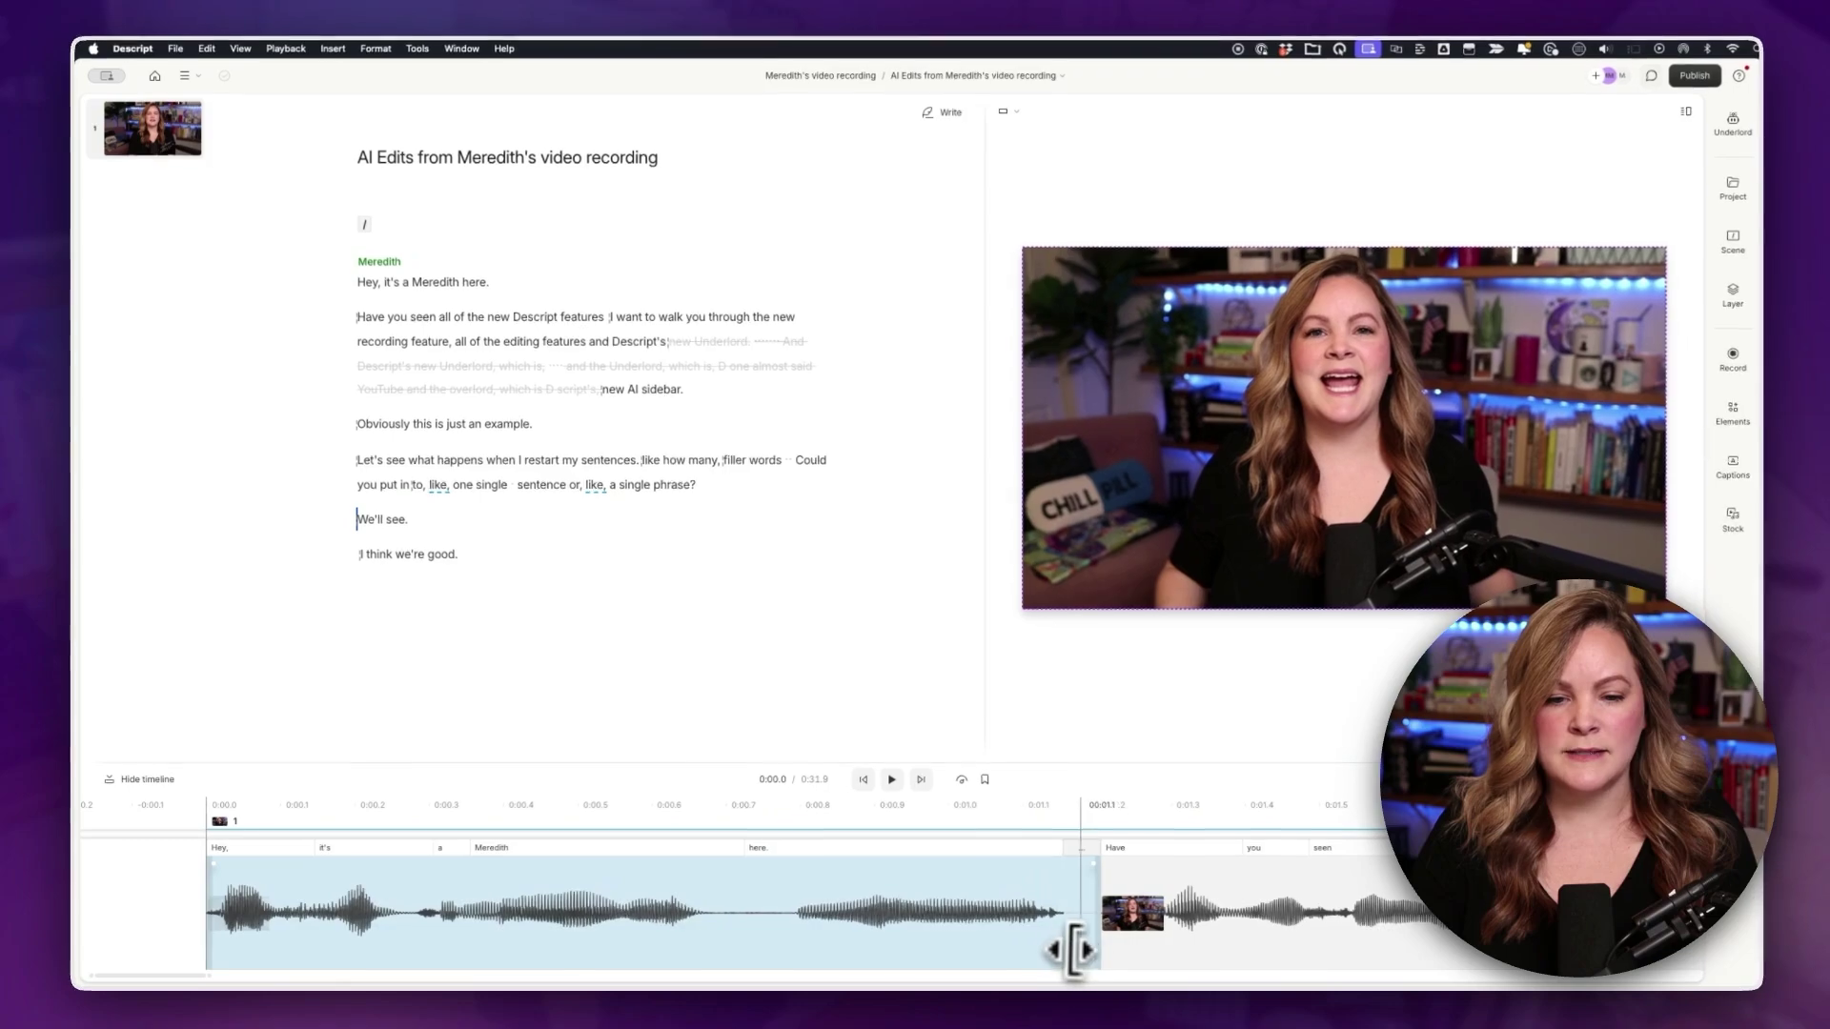
- Trim the opening clip's end after "here" to about 1.16 seconds and cut the silence before "Have" in the following clip
{"action": "scroll", "coordinate": [1115, 951], "scroll_direction": "up", "scroll_amount": 5}
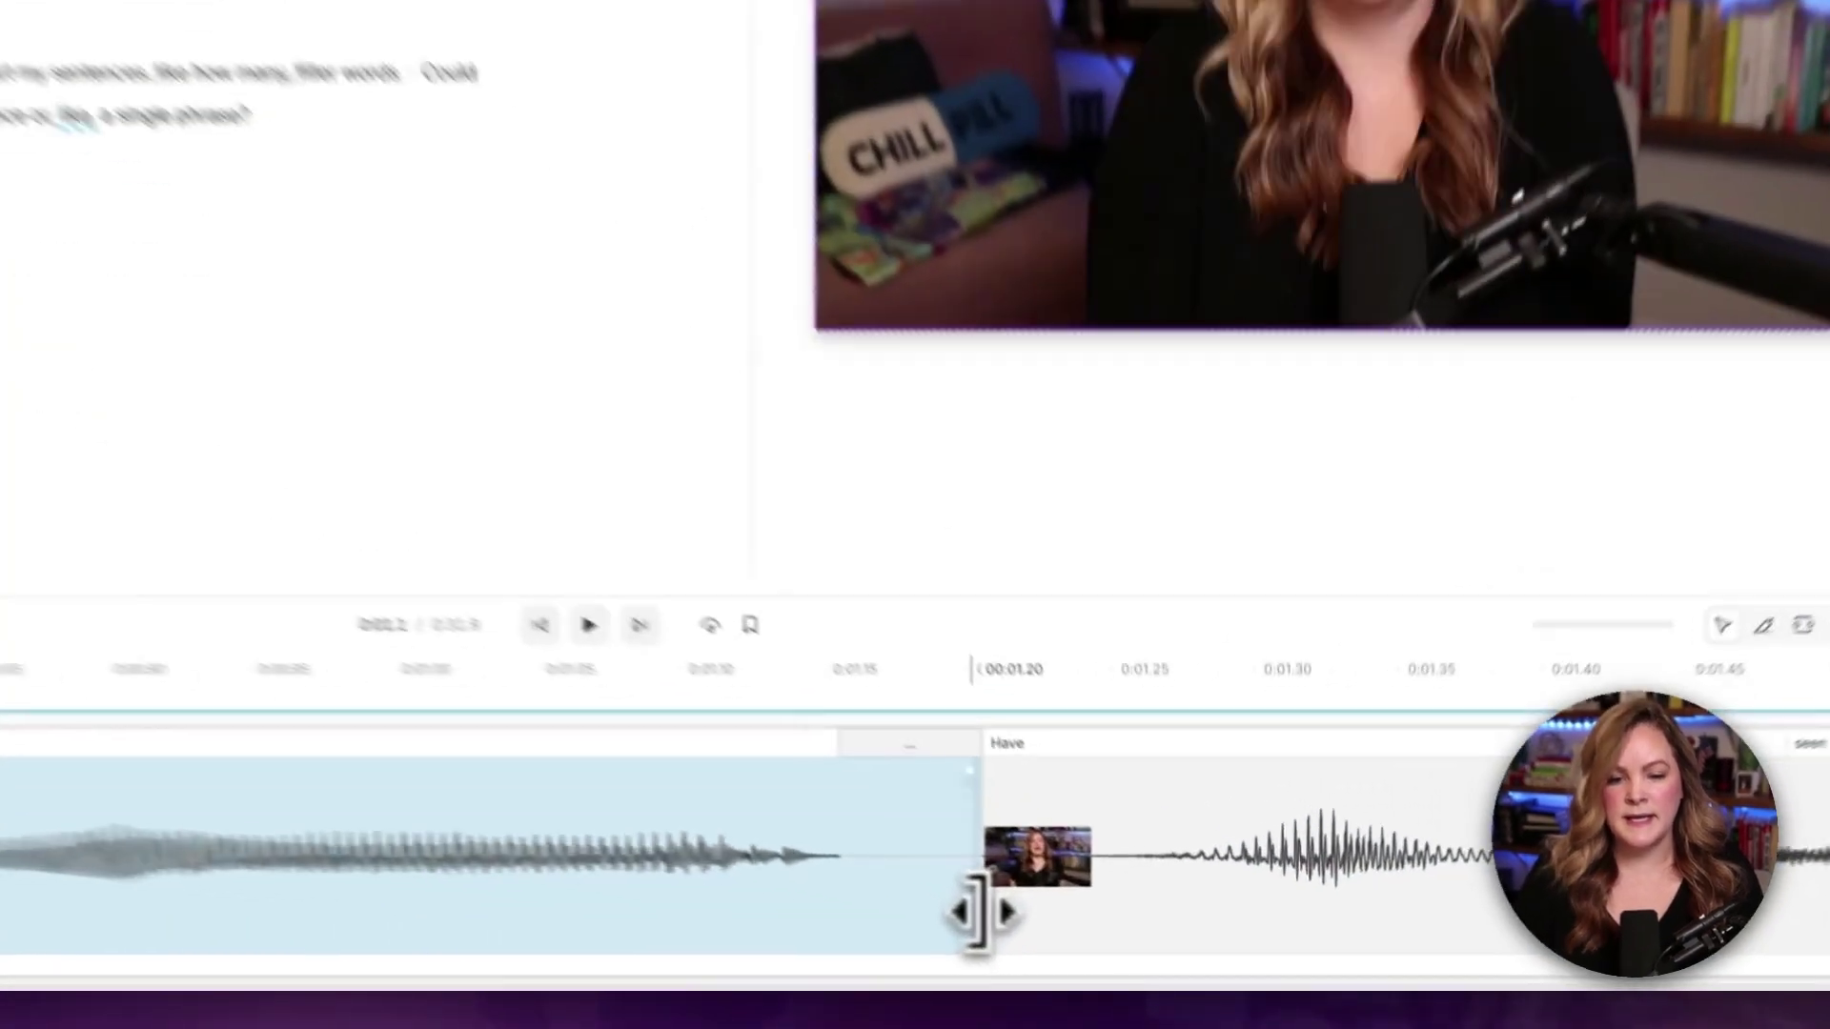
{"action": "left_click_drag", "start_coordinate": [1112, 946], "coordinate": [1052, 948]}
{"action": "left_click", "coordinate": [819, 906]}
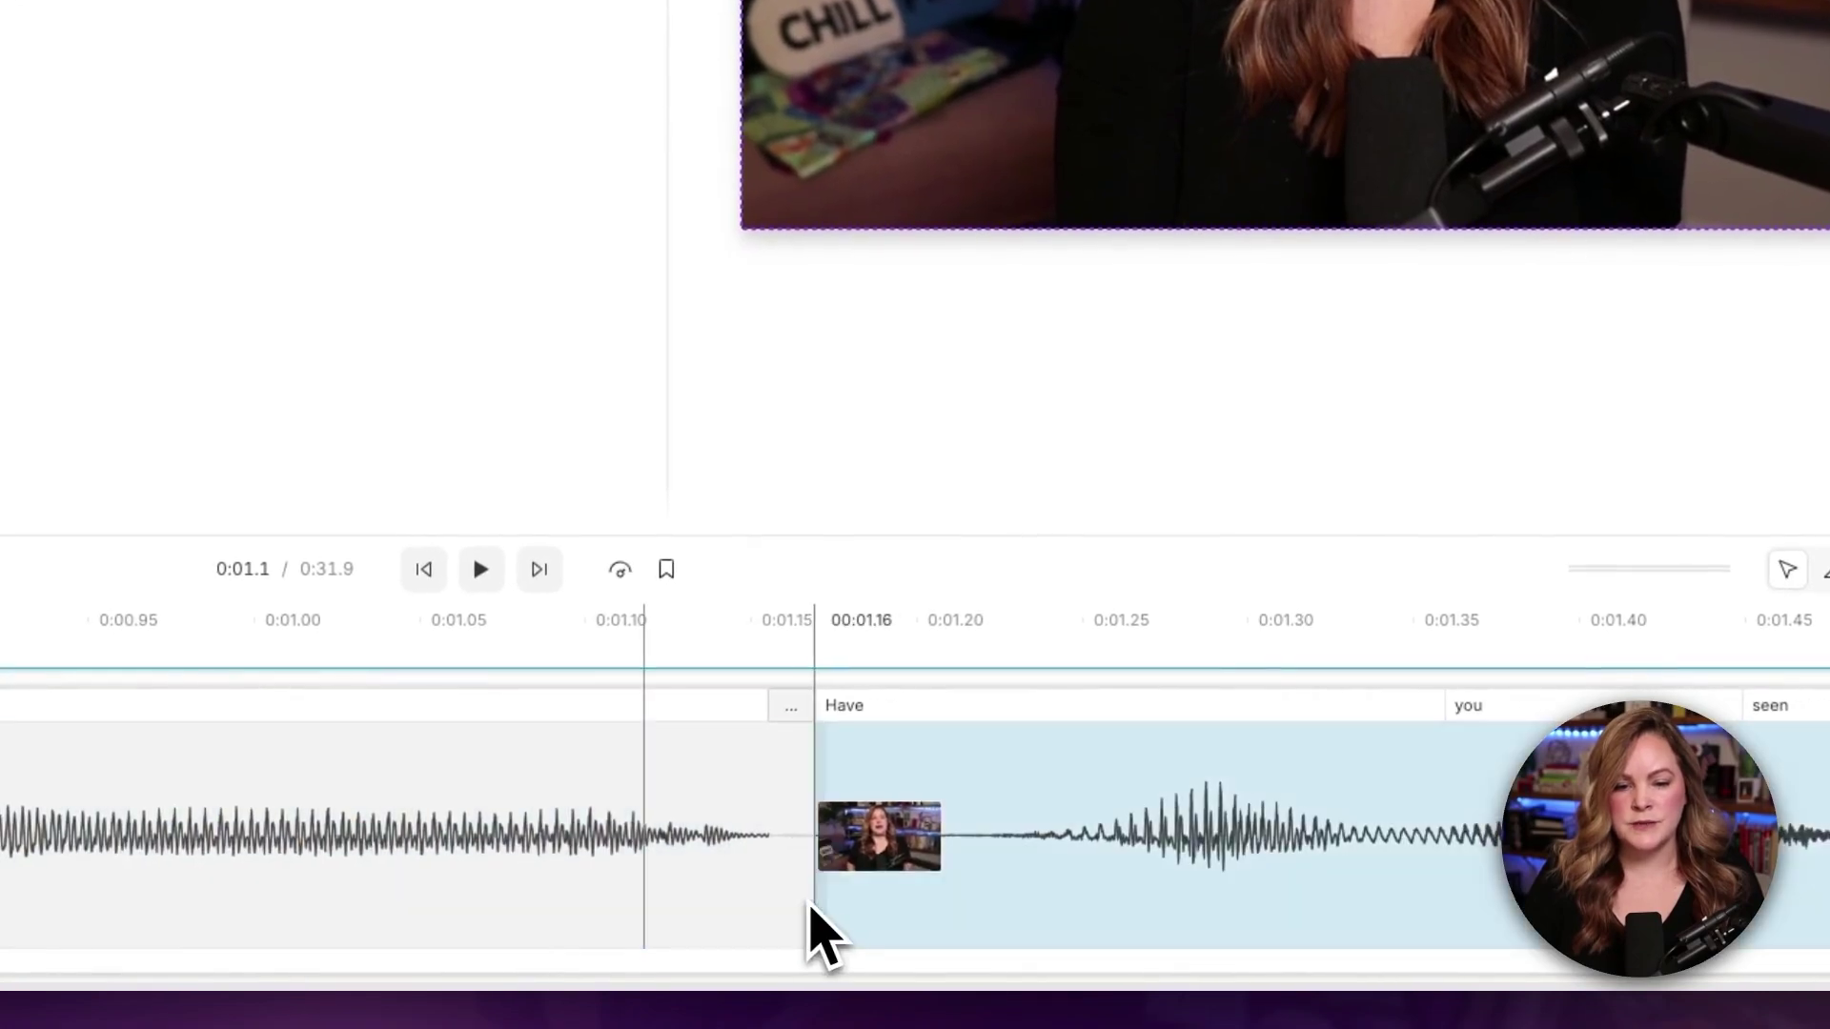
{"action": "left_click_drag", "start_coordinate": [821, 905], "coordinate": [944, 898]}
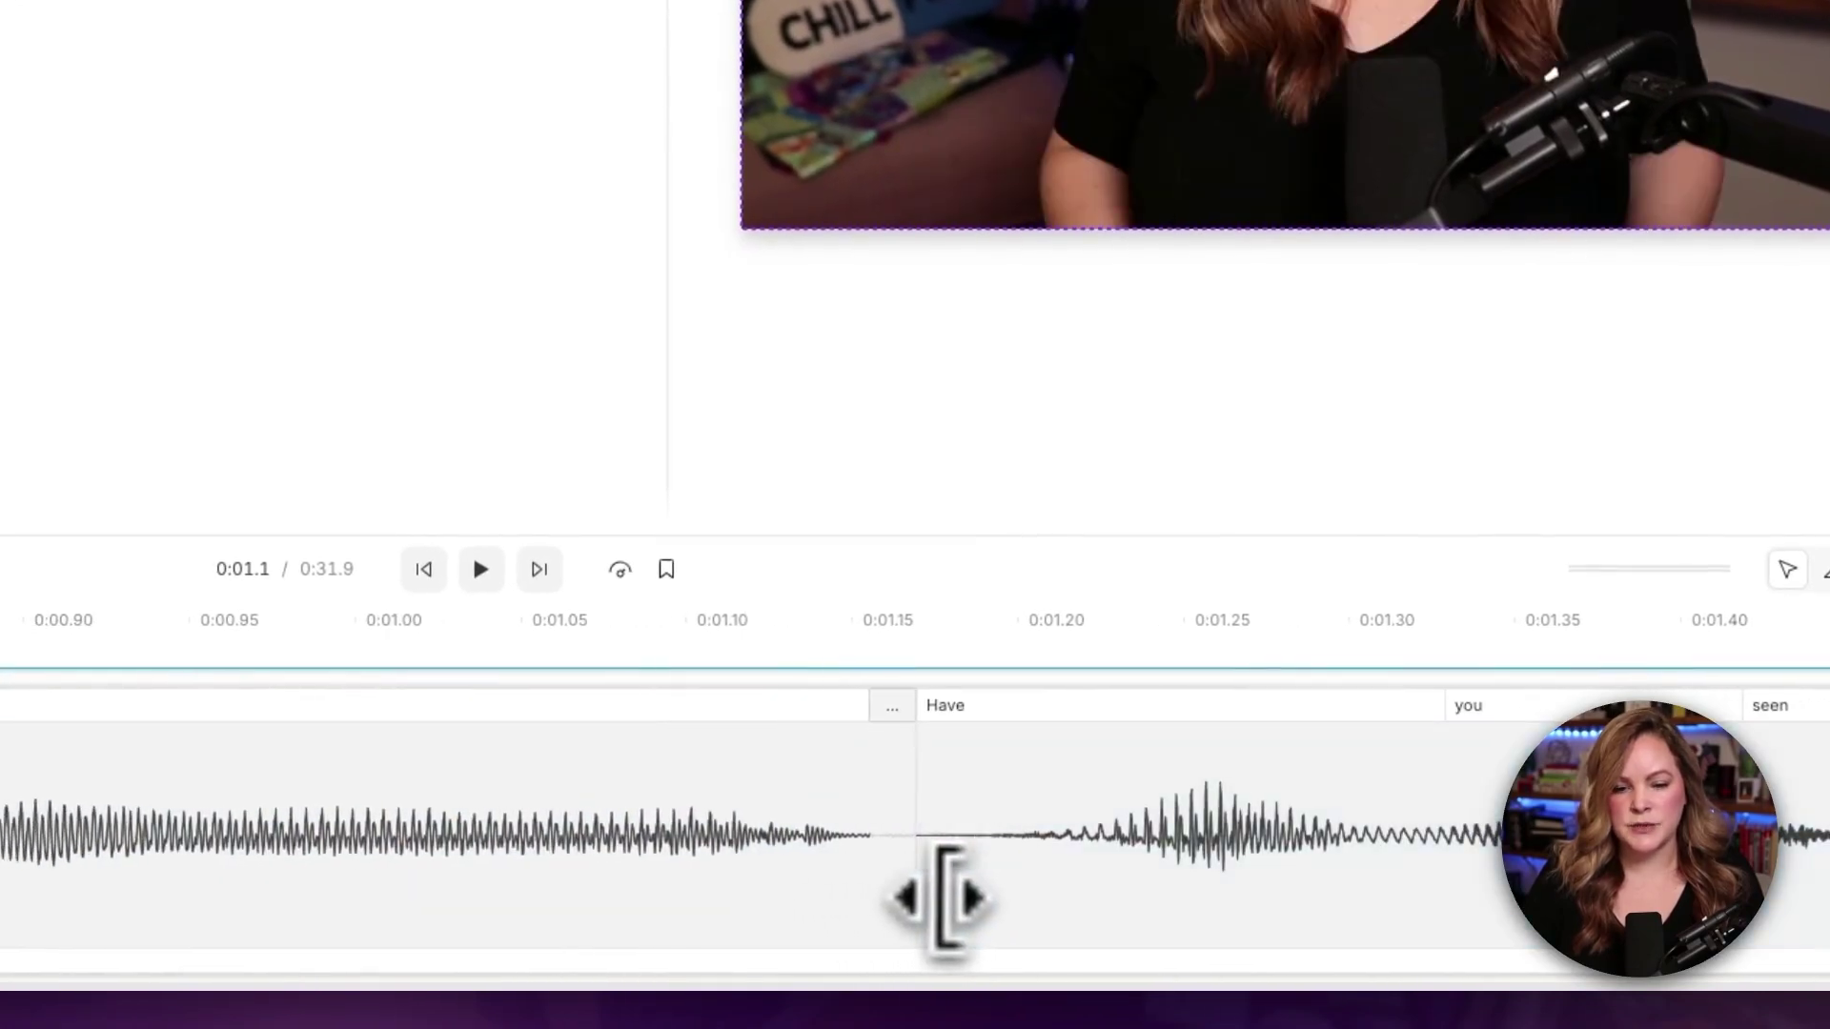
- Split the opening clip at about 0.67 and 0.79 seconds, around the silence before "here", and delete that silent segment
{"action": "left_click", "coordinate": [858, 940]}
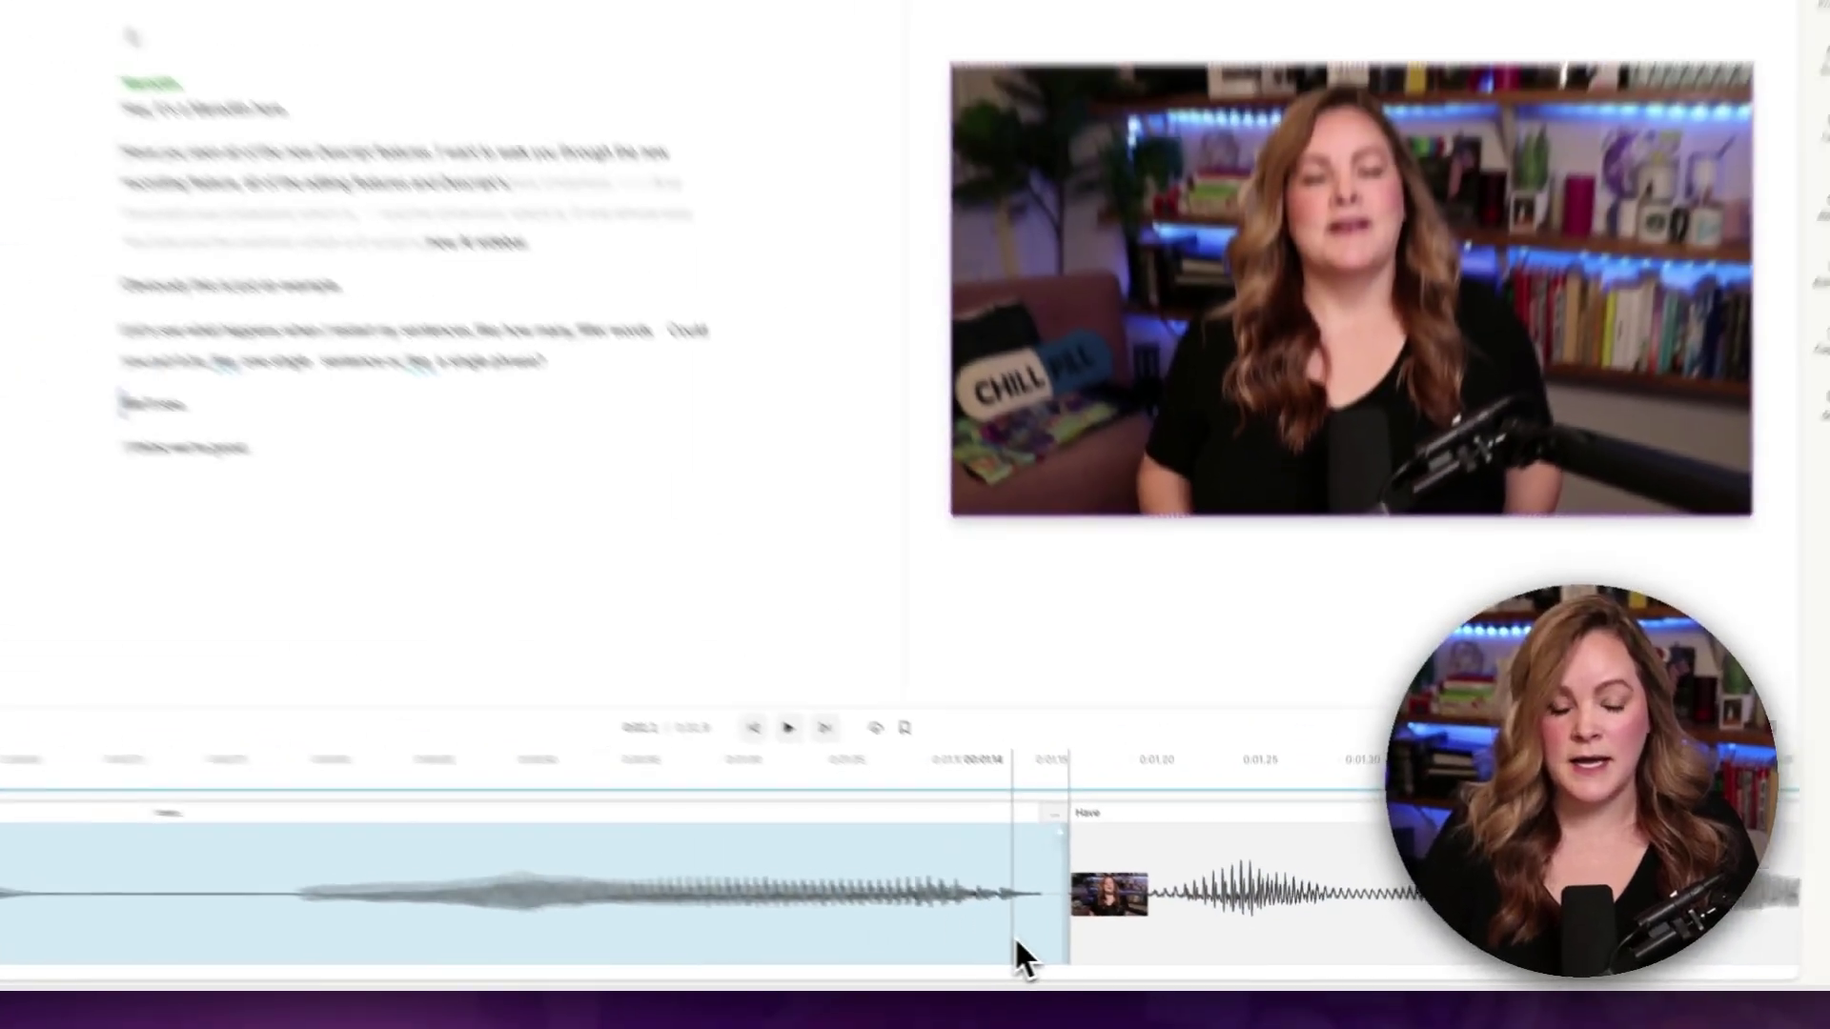
{"action": "scroll", "coordinate": [1014, 938], "scroll_direction": "left", "scroll_amount": 3}
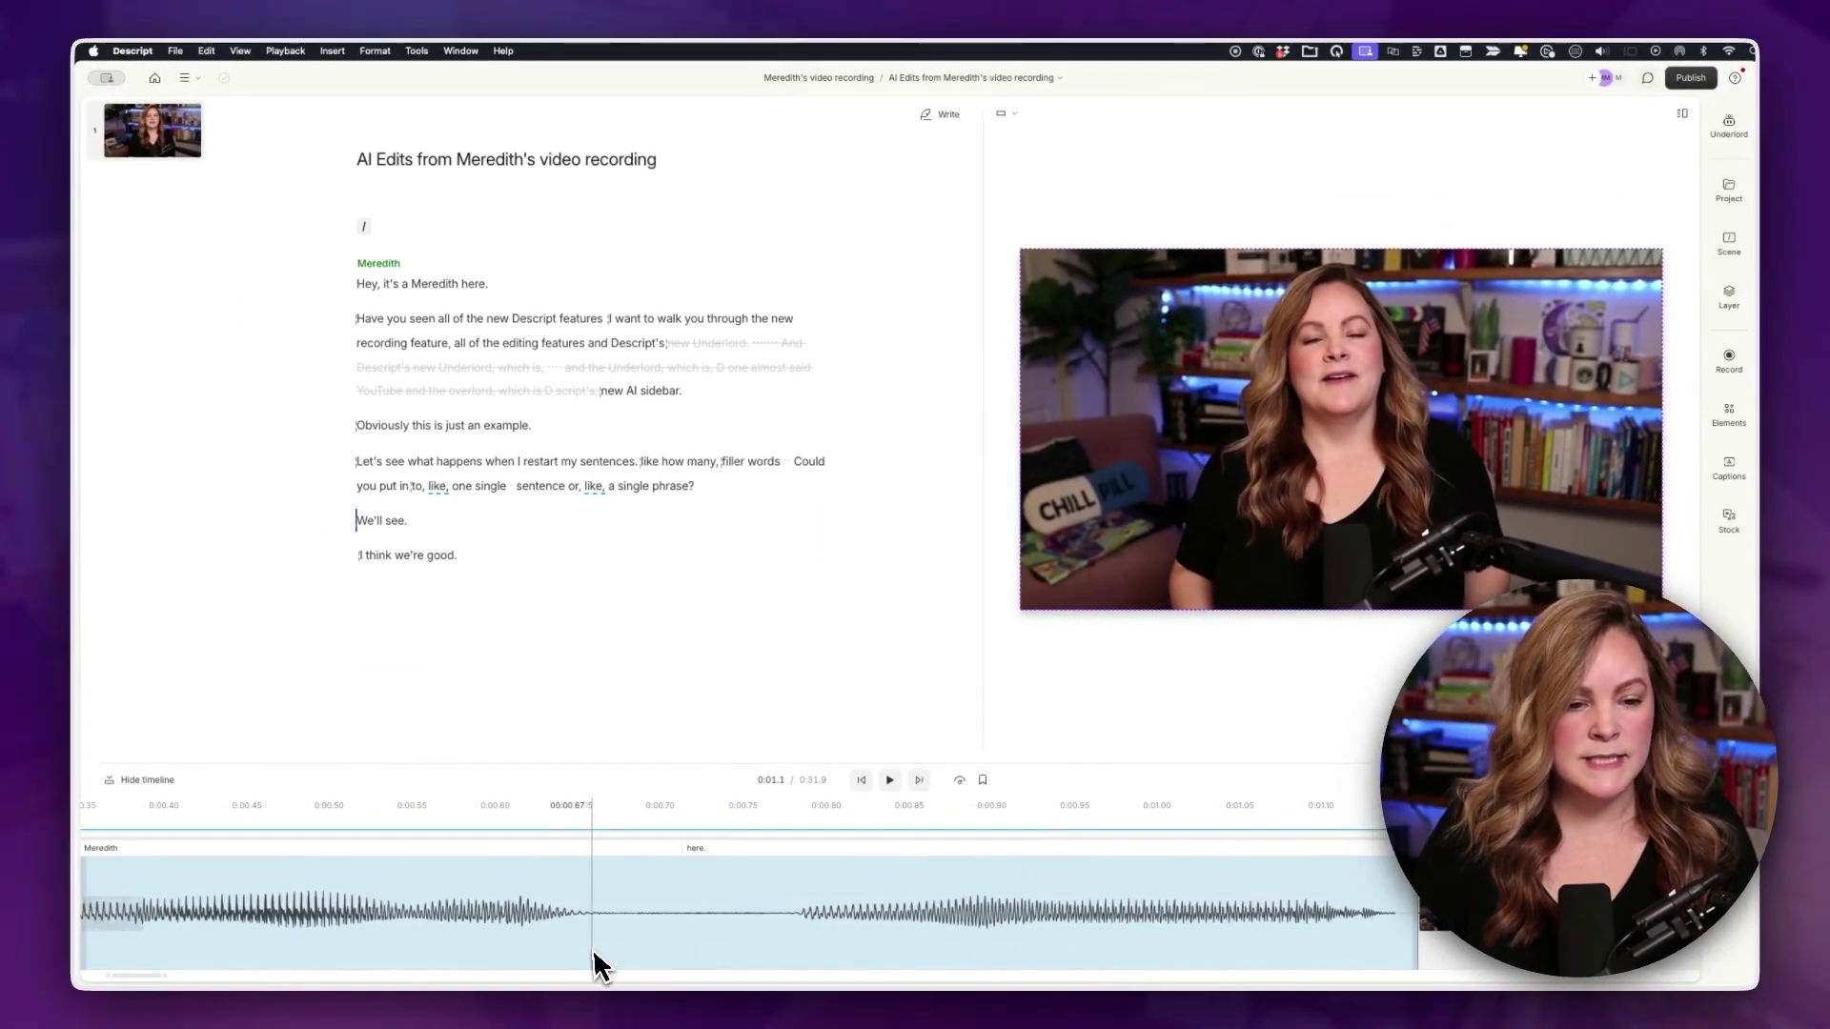
{"action": "left_click", "coordinate": [593, 948]}
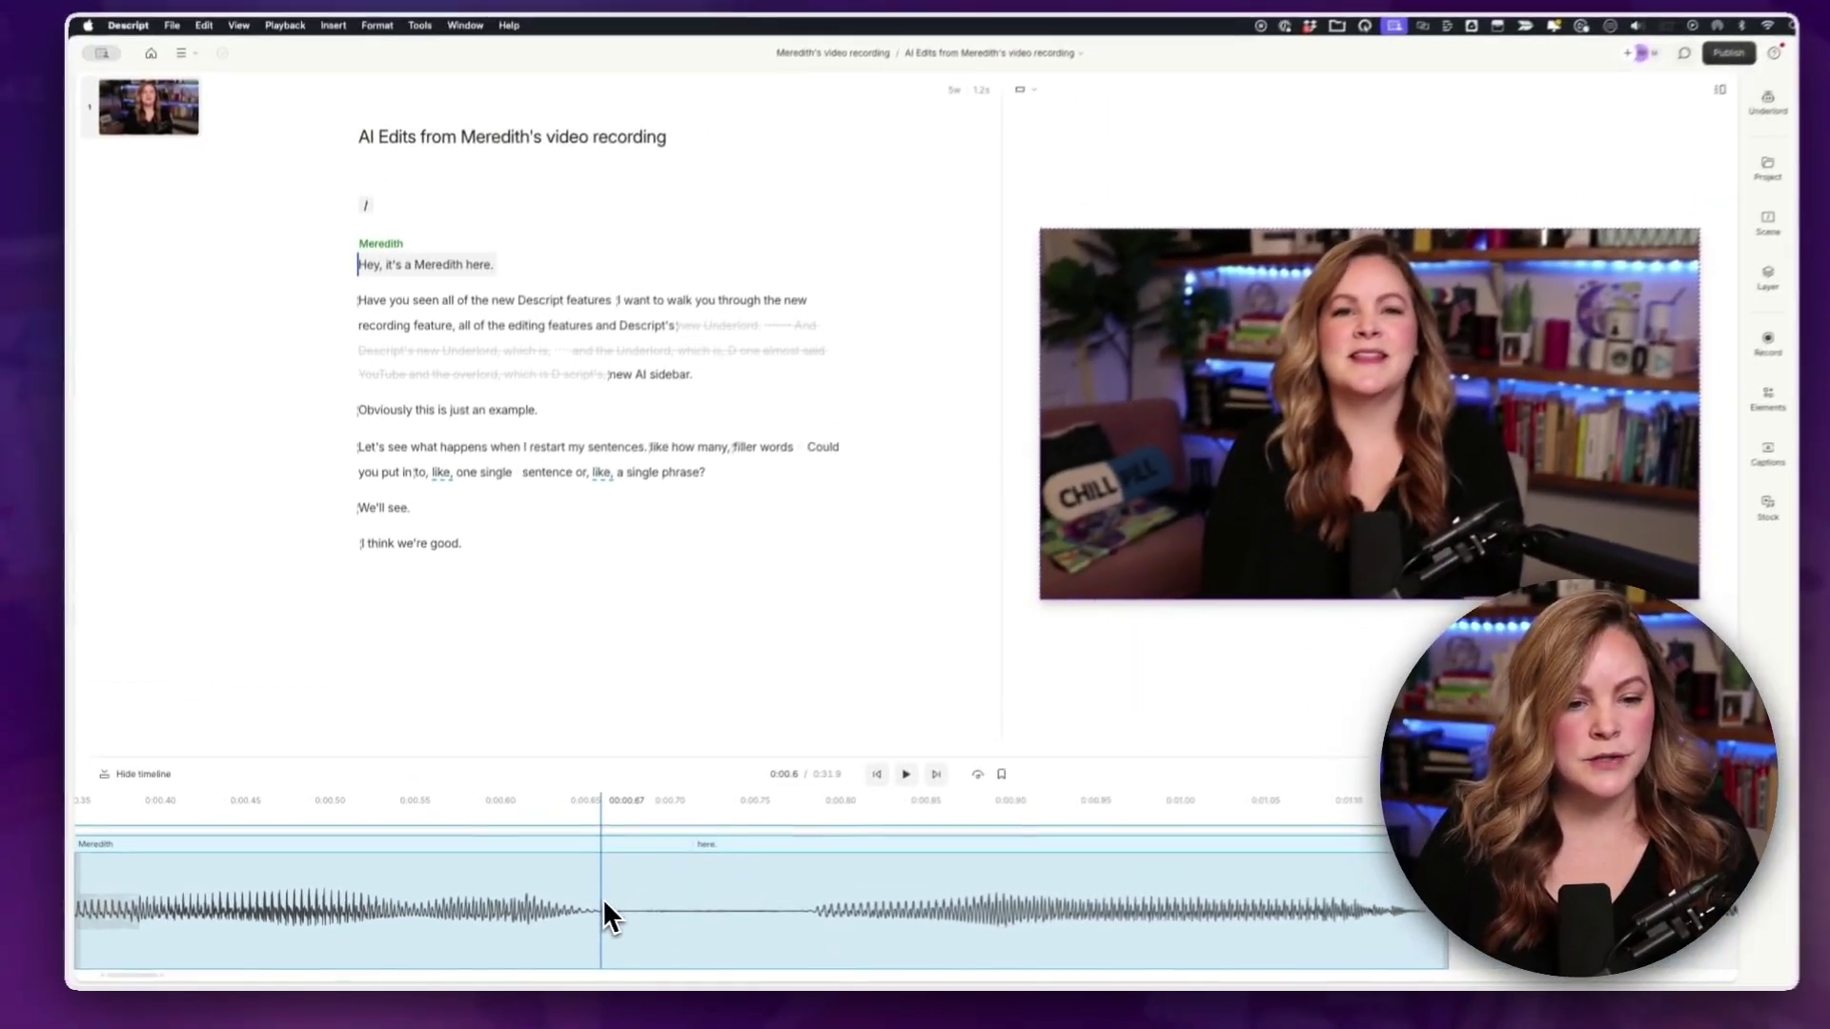
{"action": "left_click_drag", "start_coordinate": [595, 917], "coordinate": [752, 917]}
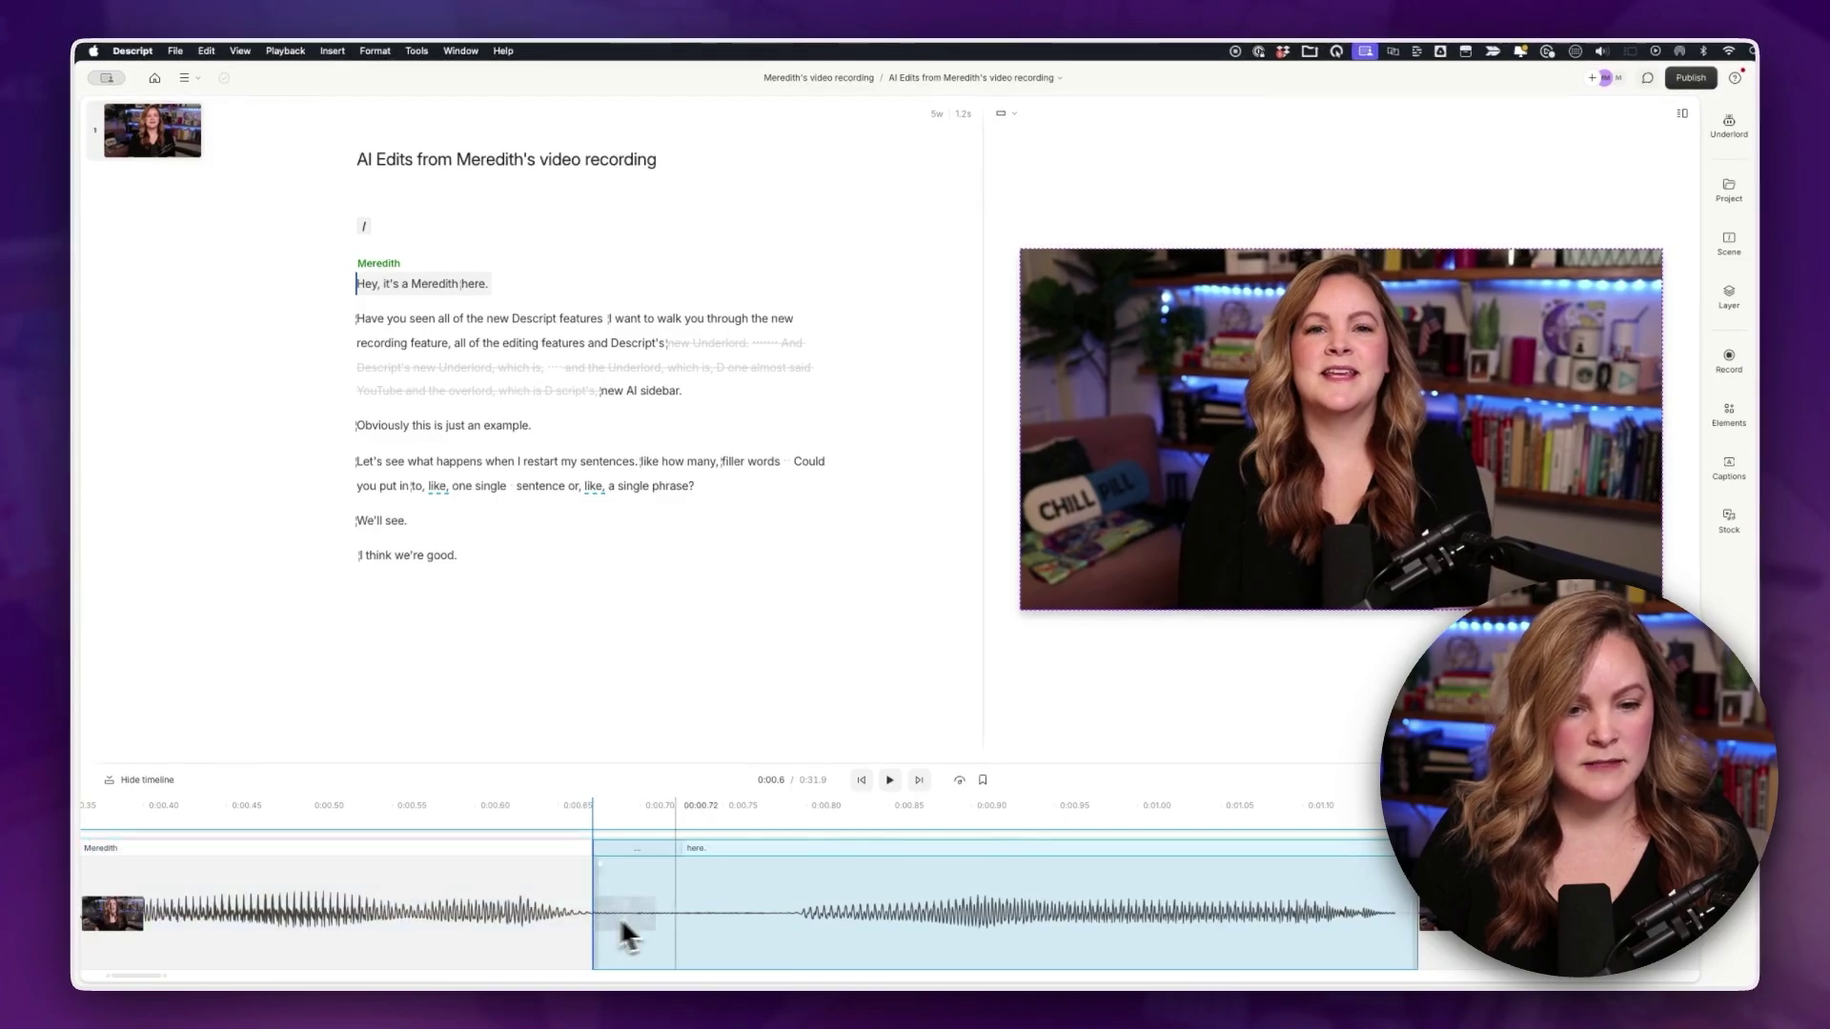
{"action": "left_click", "coordinate": [793, 919]}
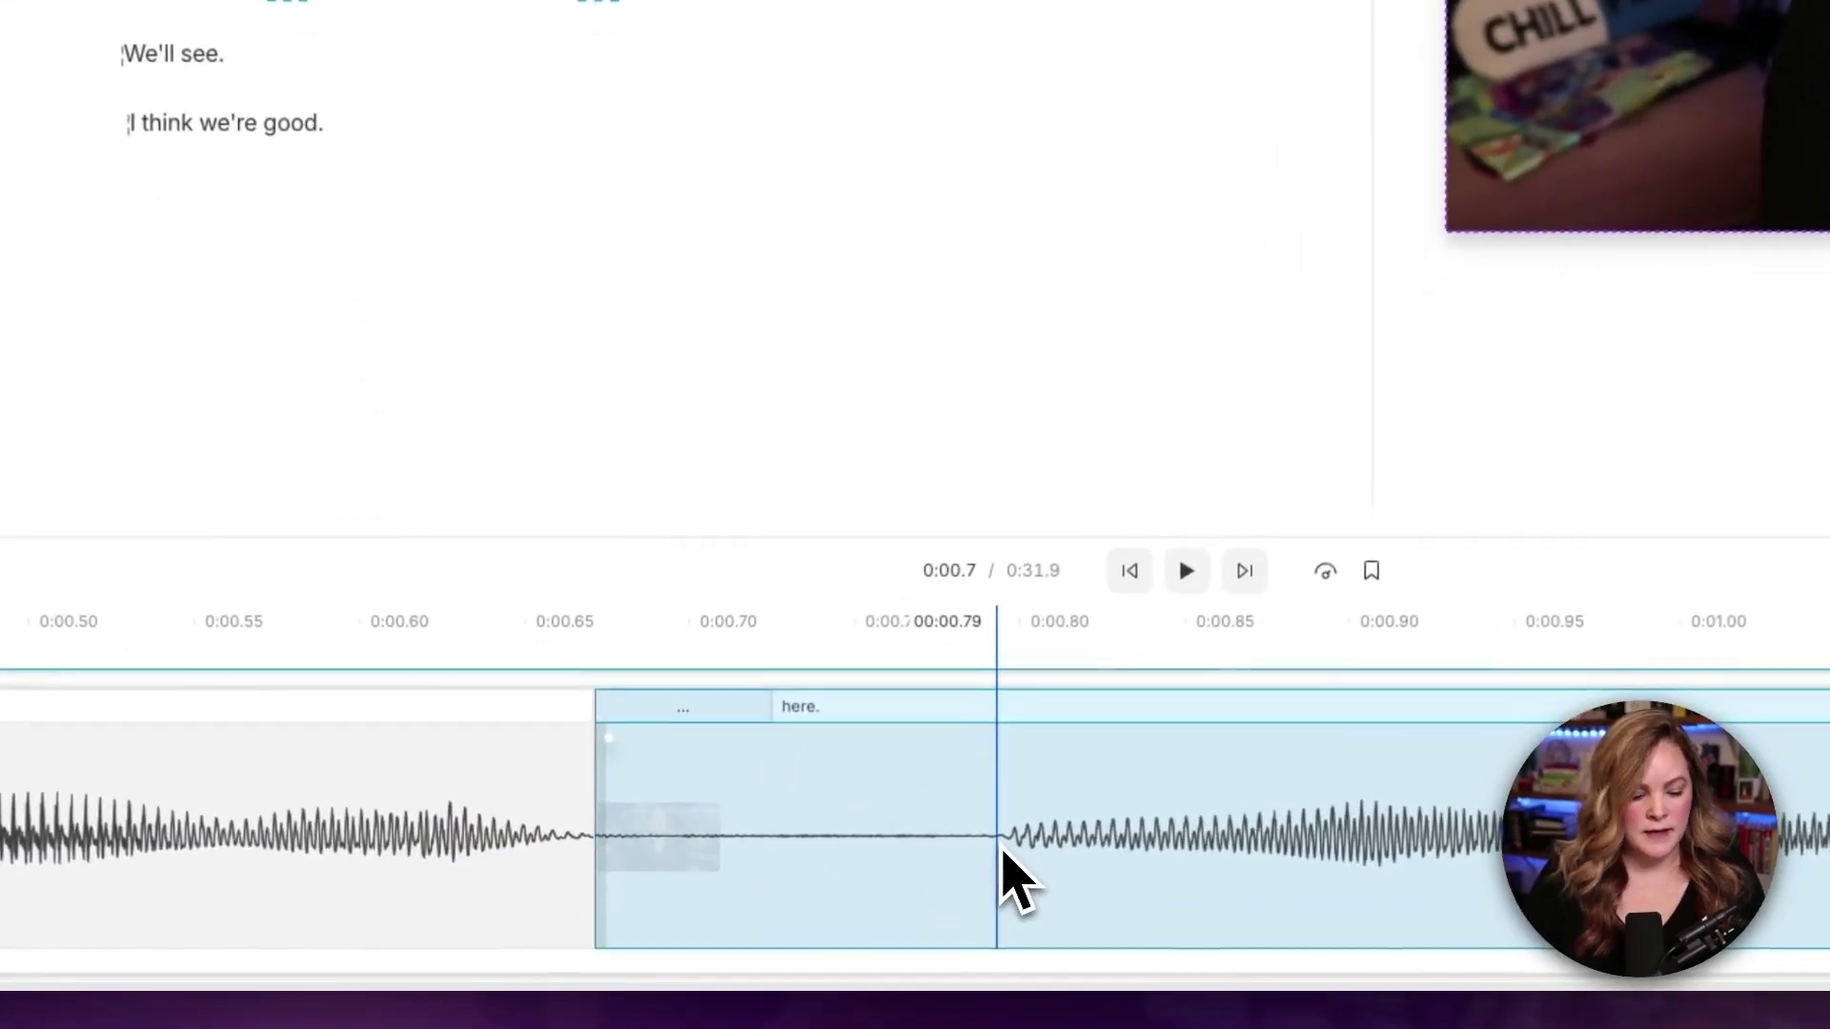
{"action": "left_click", "coordinate": [1005, 851]}
{"action": "left_click", "coordinate": [863, 882]}
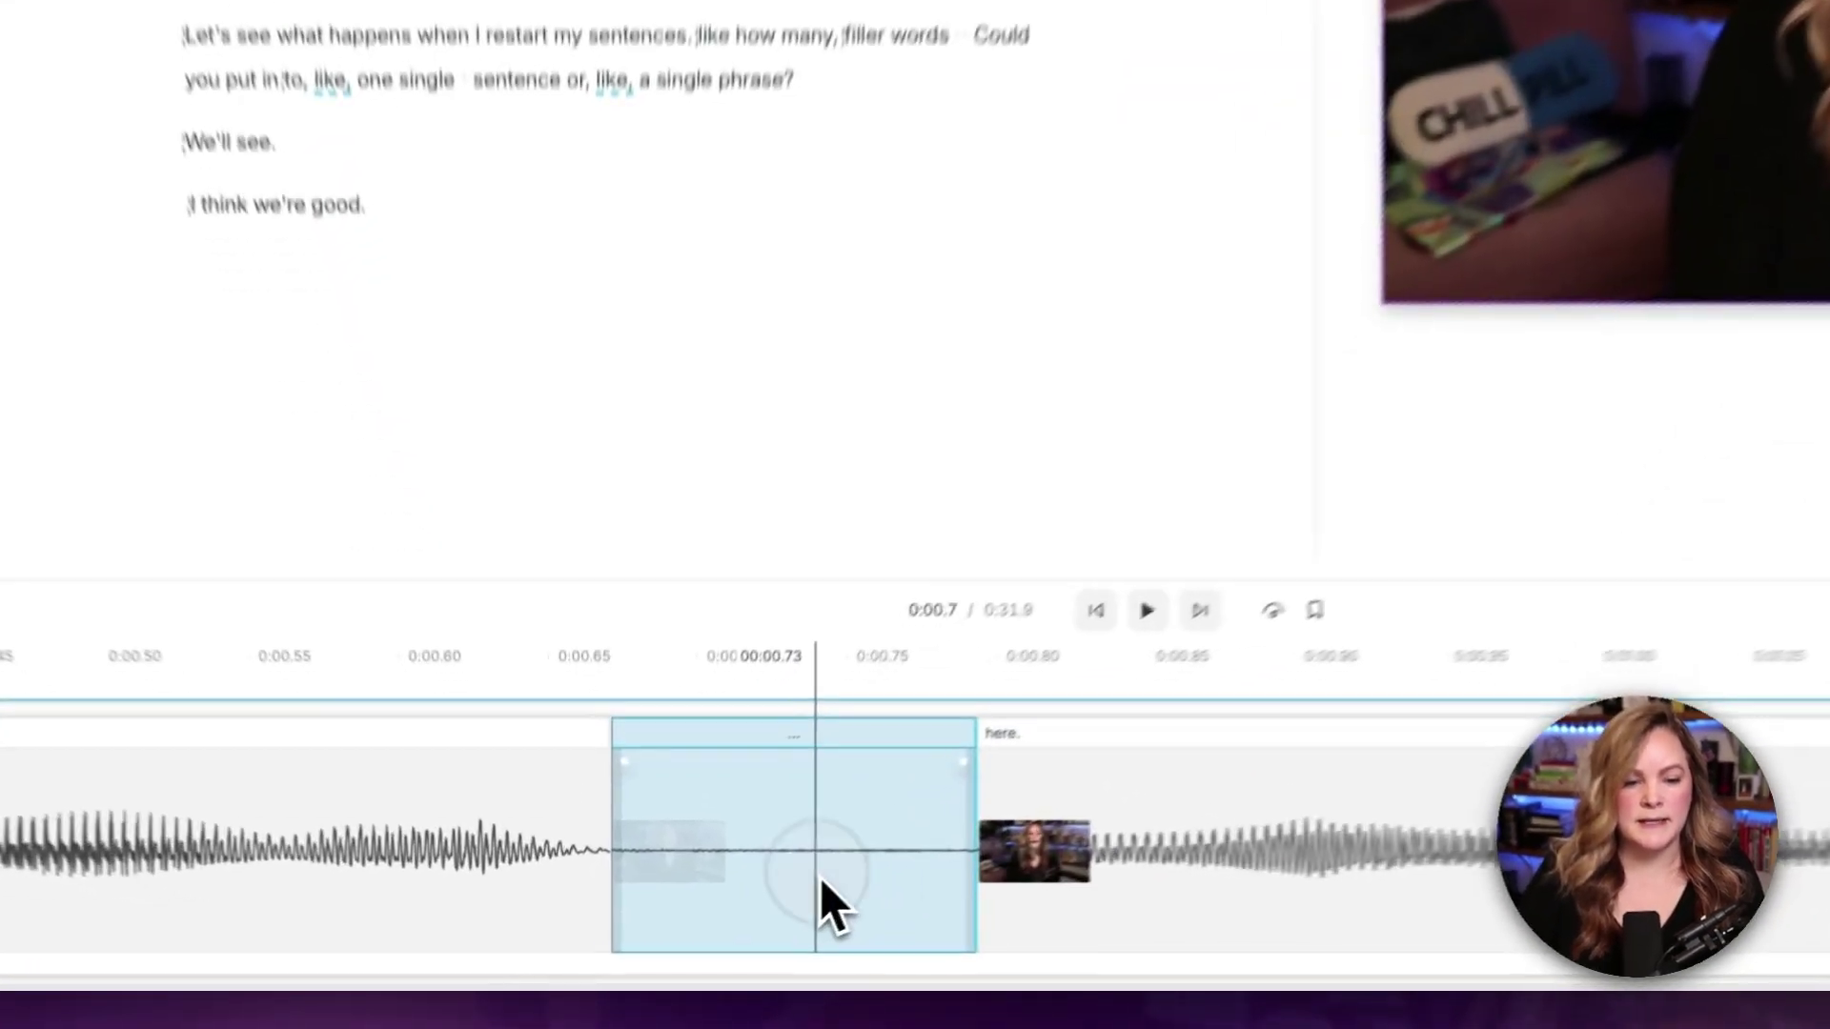
{"action": "key", "text": "Delete"}
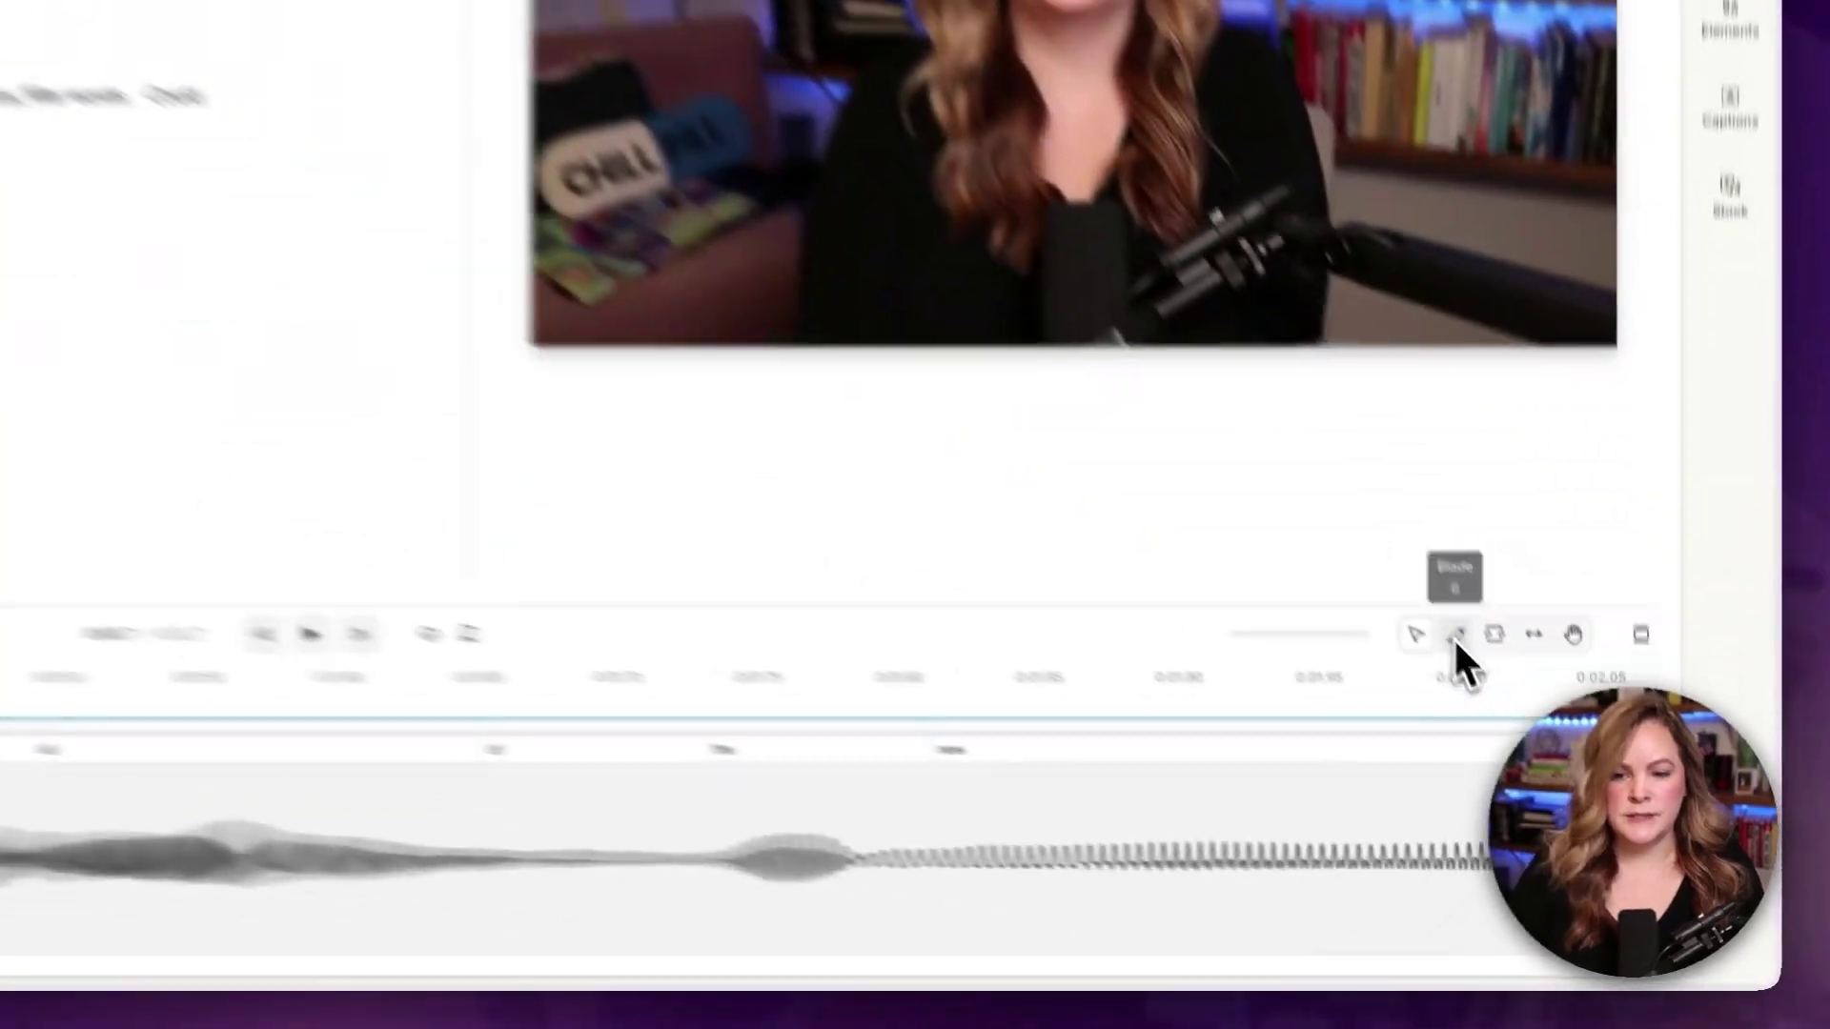
- Use the Blade tool to split the clip just before "the new" and after "Descript", and delete the segment between the cuts
{"action": "left_click", "coordinate": [1566, 794]}
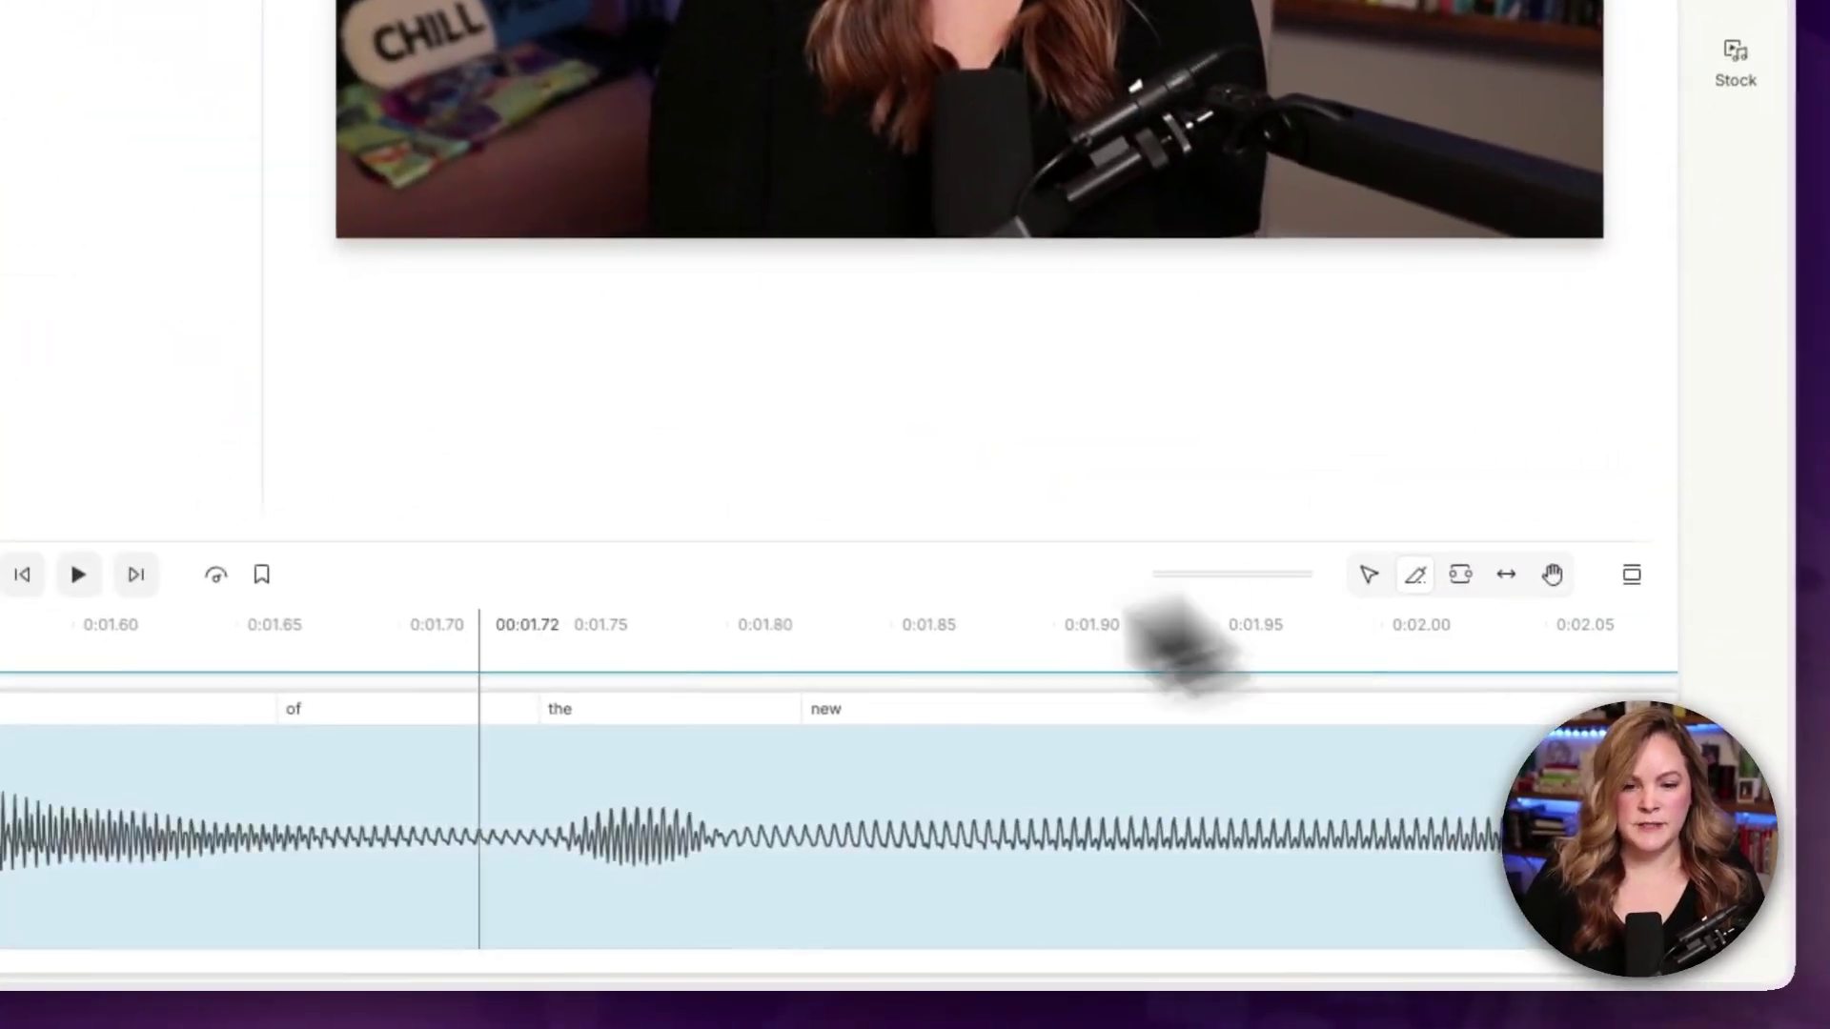
{"action": "left_click", "coordinate": [1129, 923]}
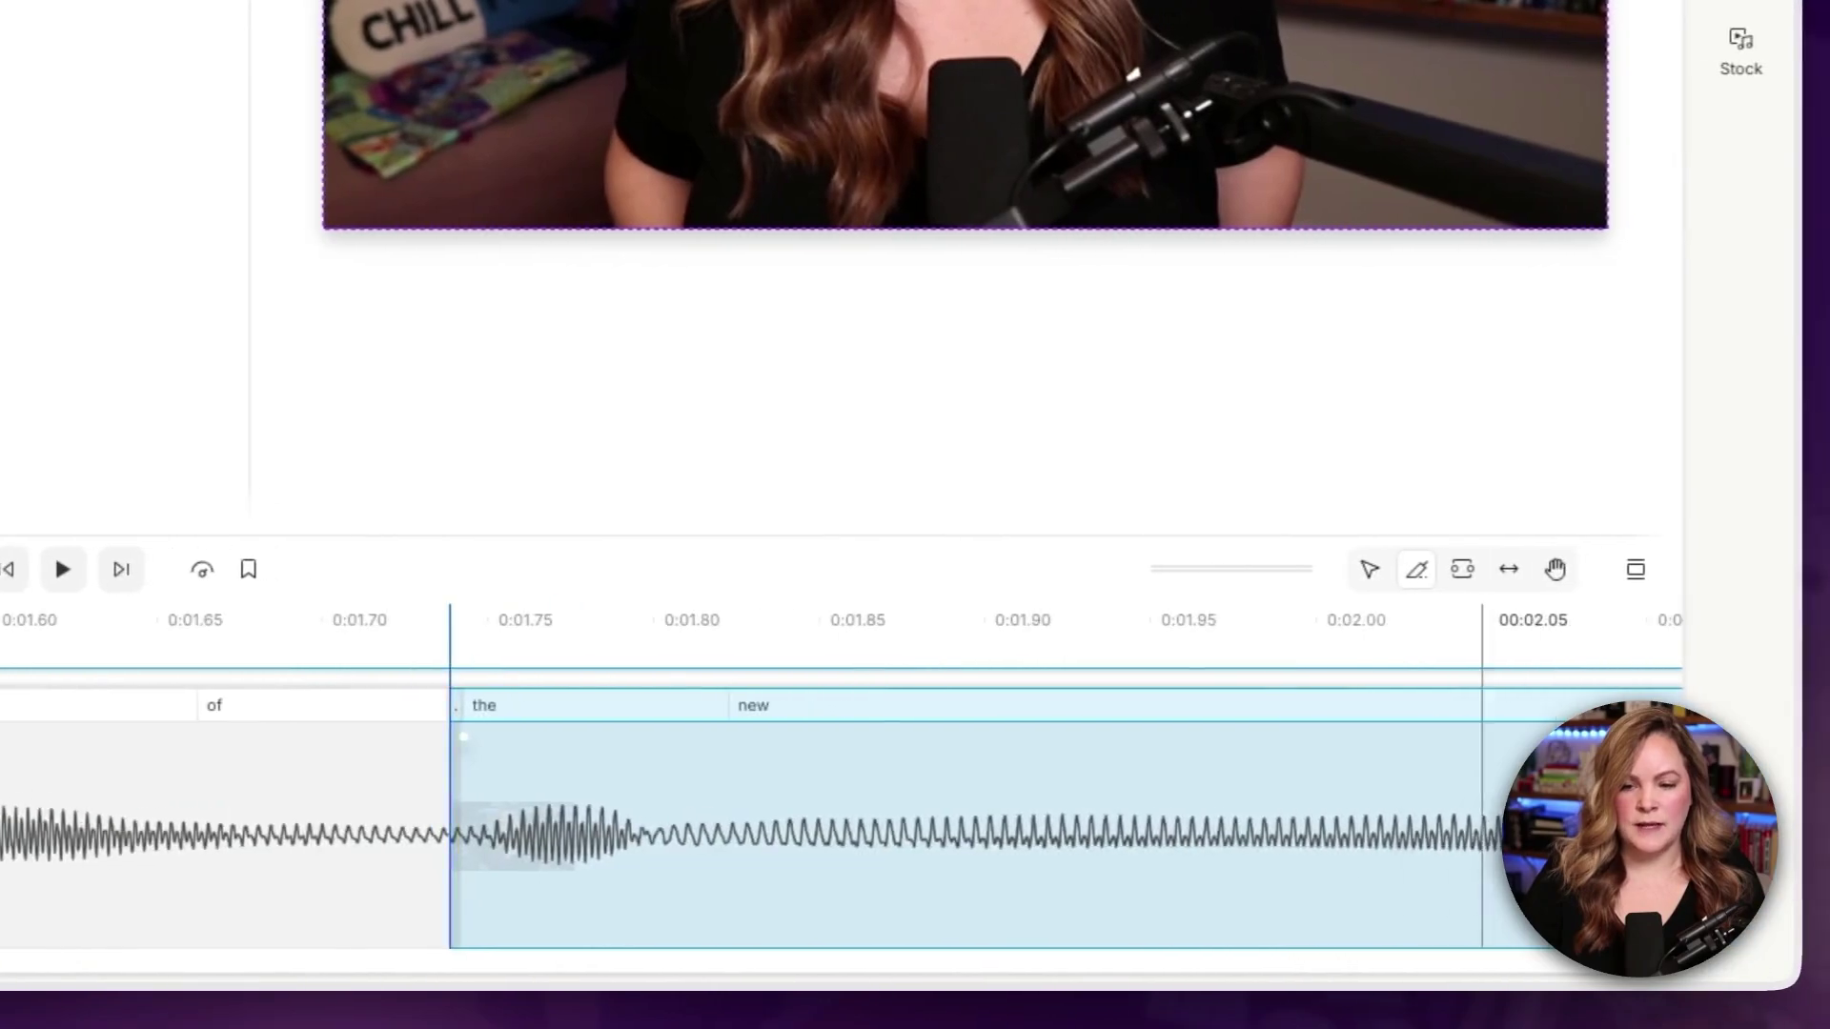
{"action": "scroll", "coordinate": [1382, 838], "scroll_direction": "right", "scroll_amount": 5}
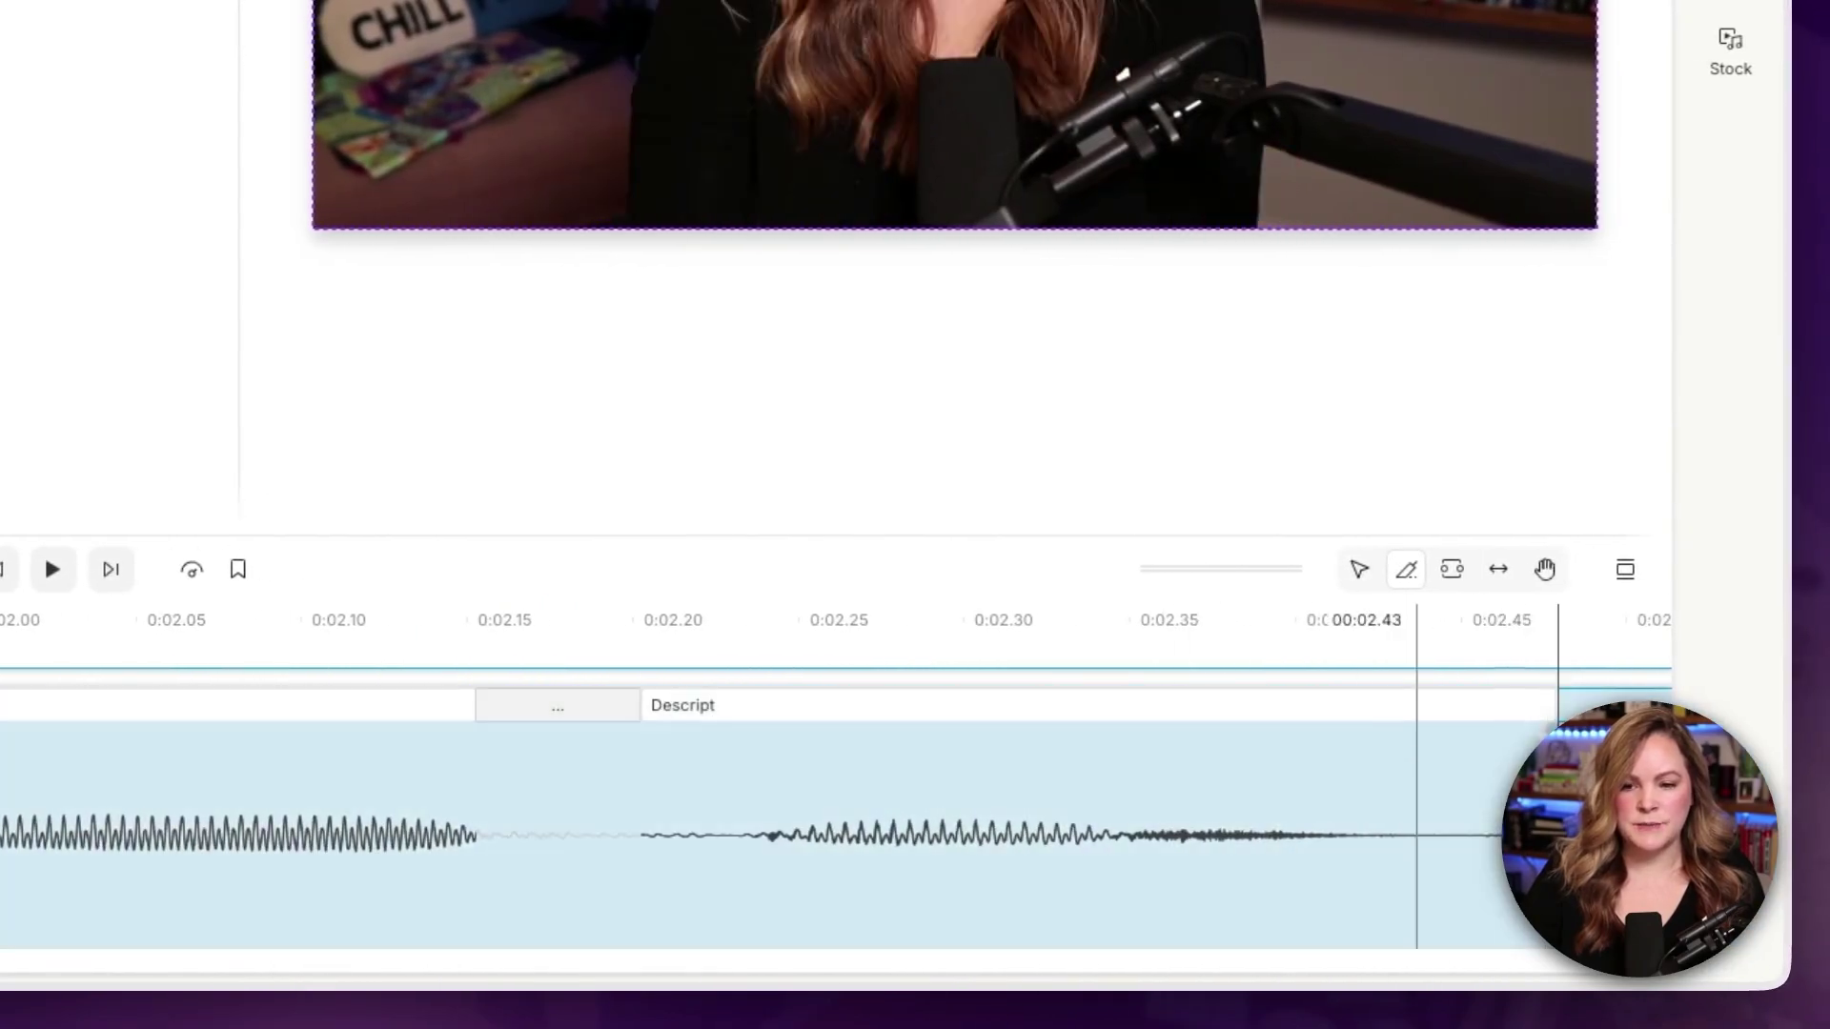
{"action": "left_click", "coordinate": [1358, 570]}
{"action": "left_click", "coordinate": [867, 810]}
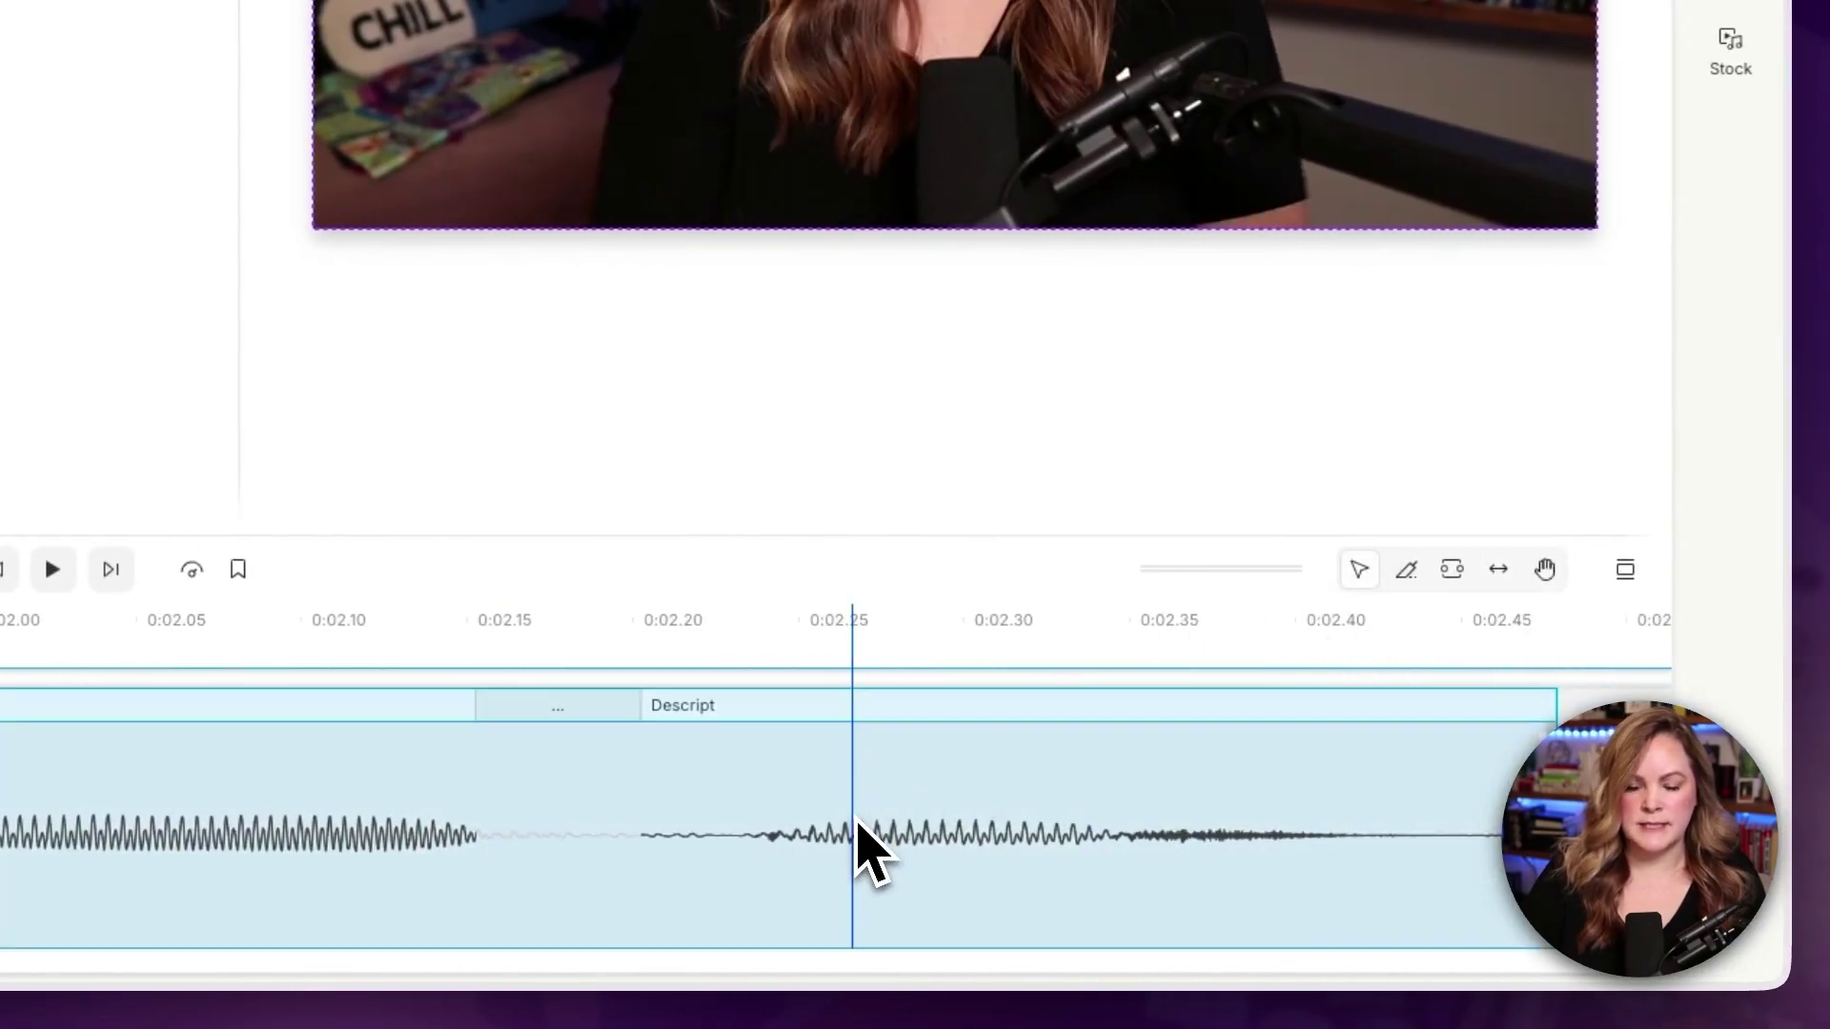
{"action": "key", "text": "Delete"}
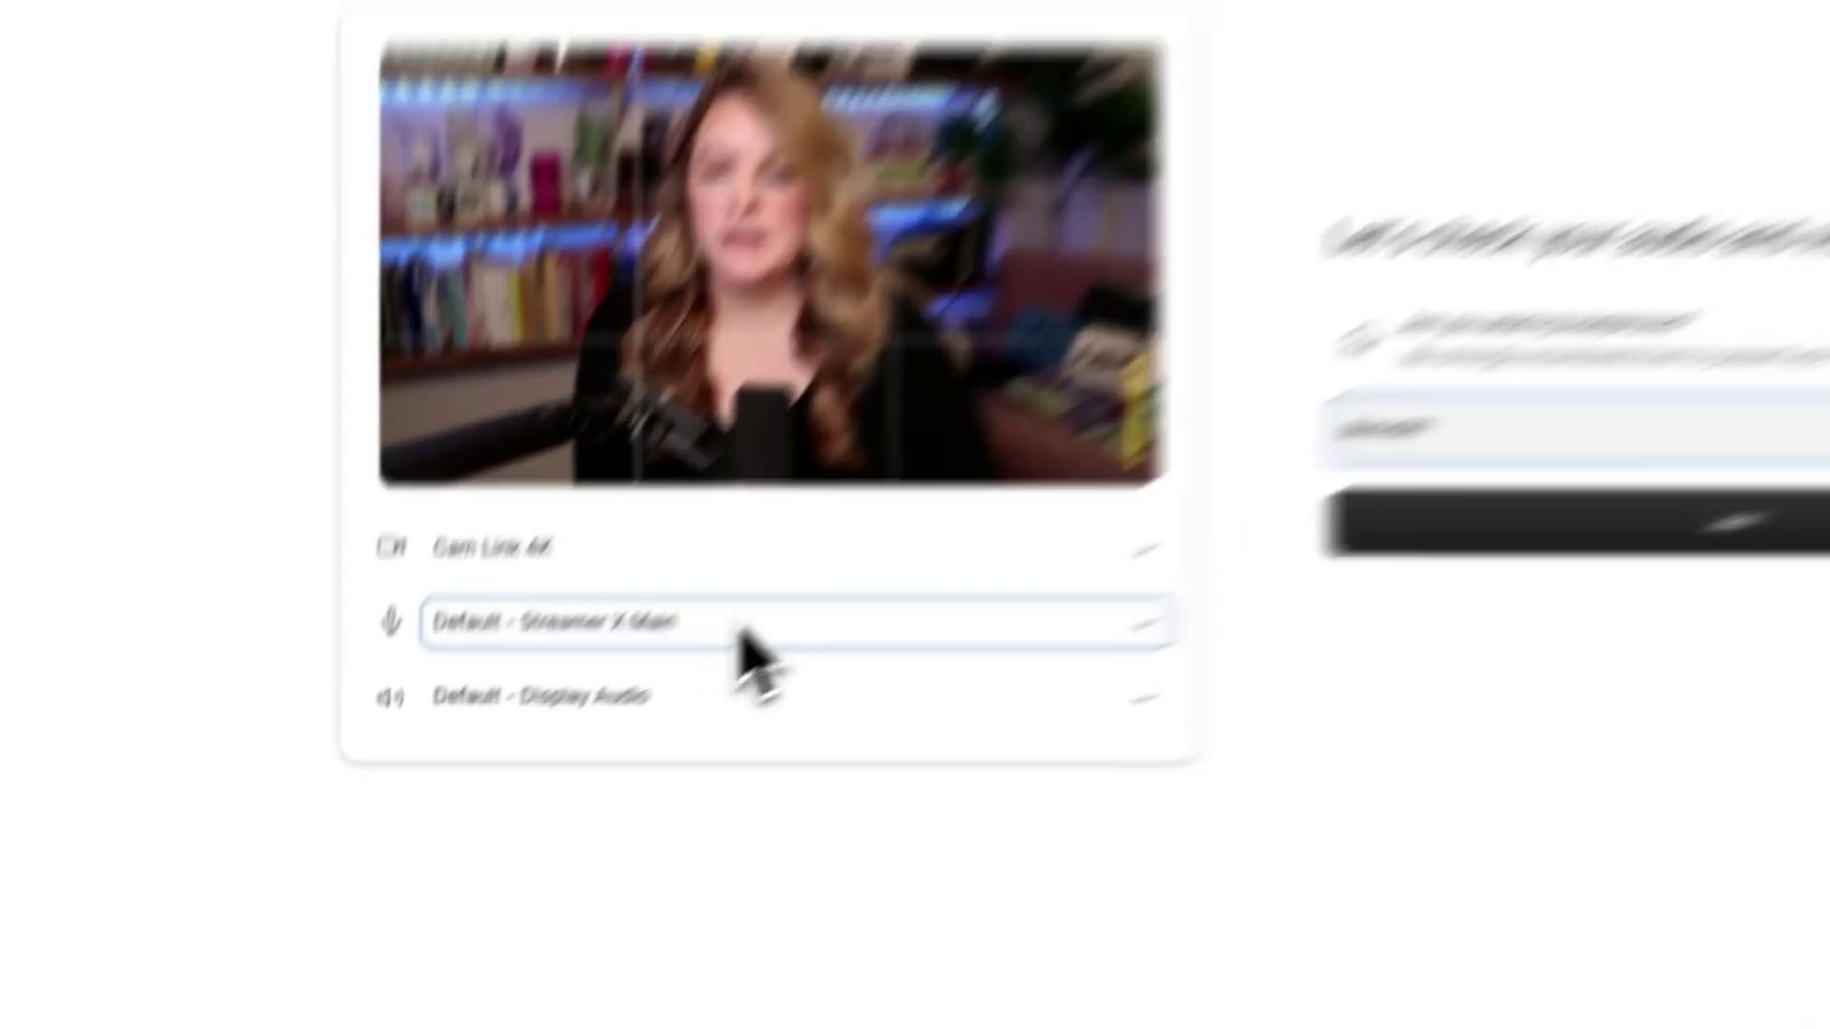
- Check the audio device and join the recording room in Descript Rooms, dismissing the invite-link panel
{"action": "left_click", "coordinate": [622, 697]}
{"action": "left_click", "coordinate": [1009, 430]}
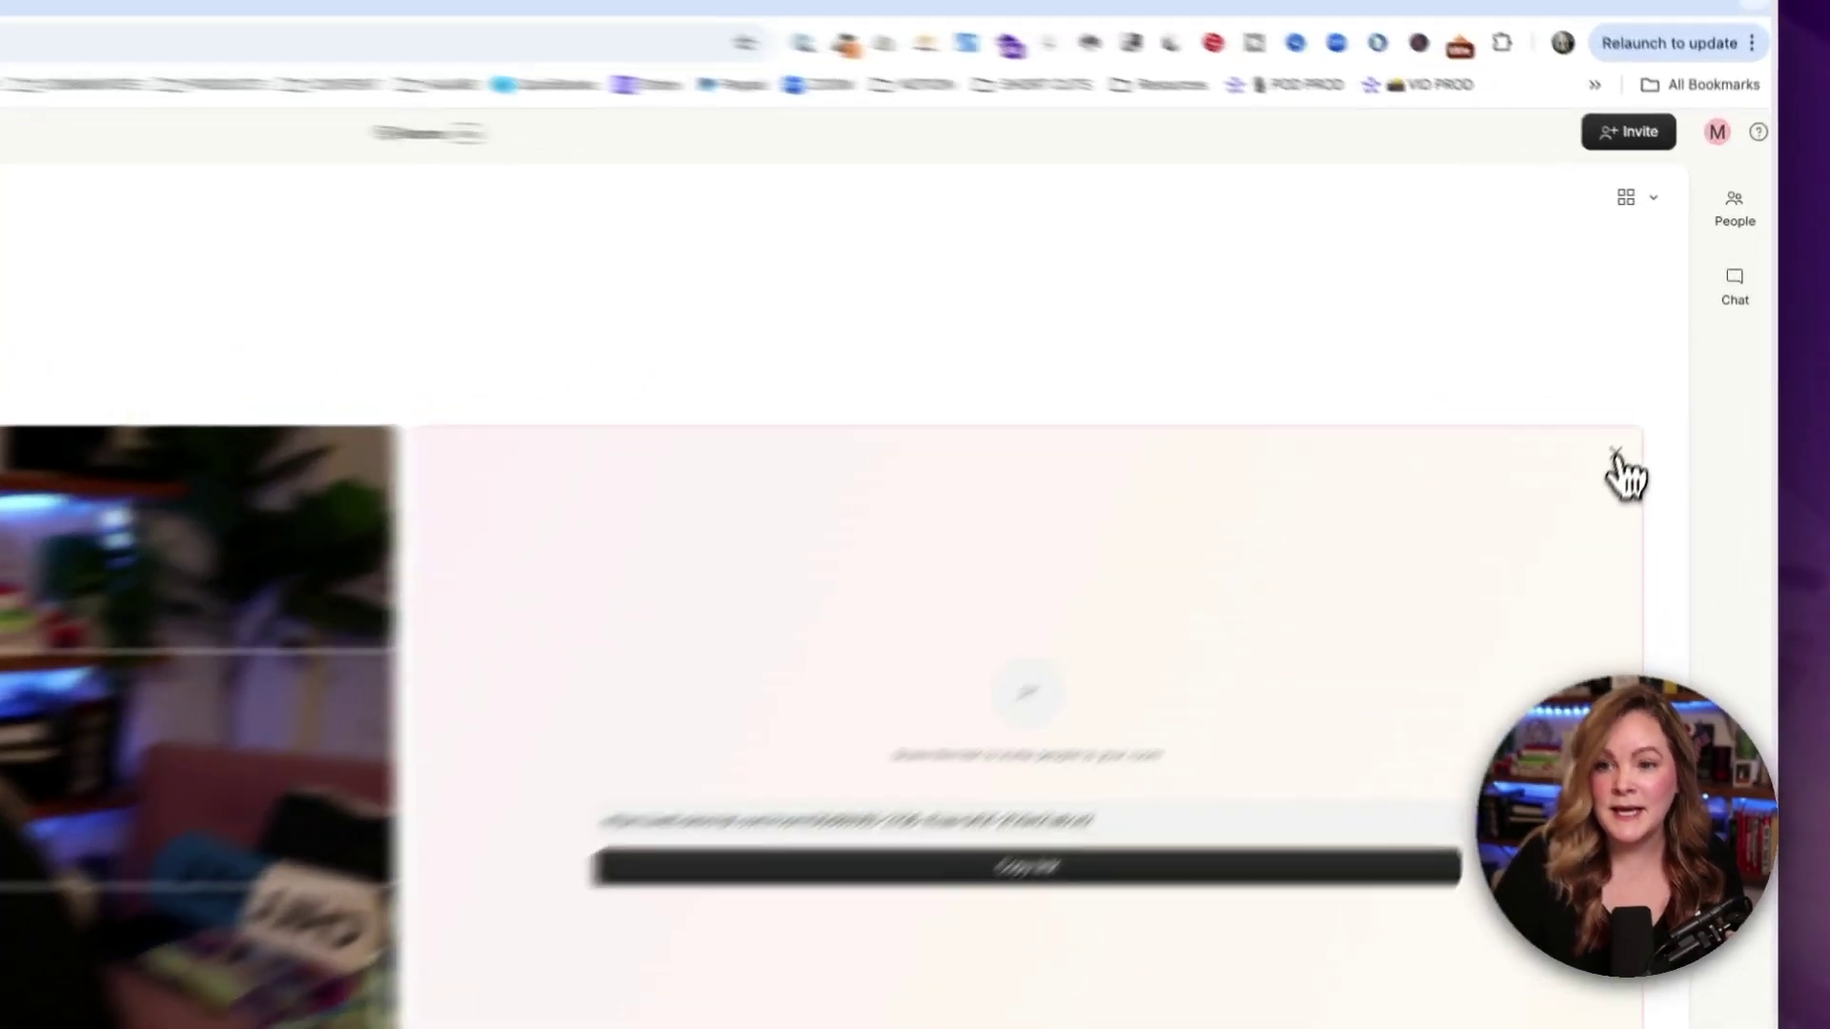
{"action": "left_click", "coordinate": [1657, 368]}
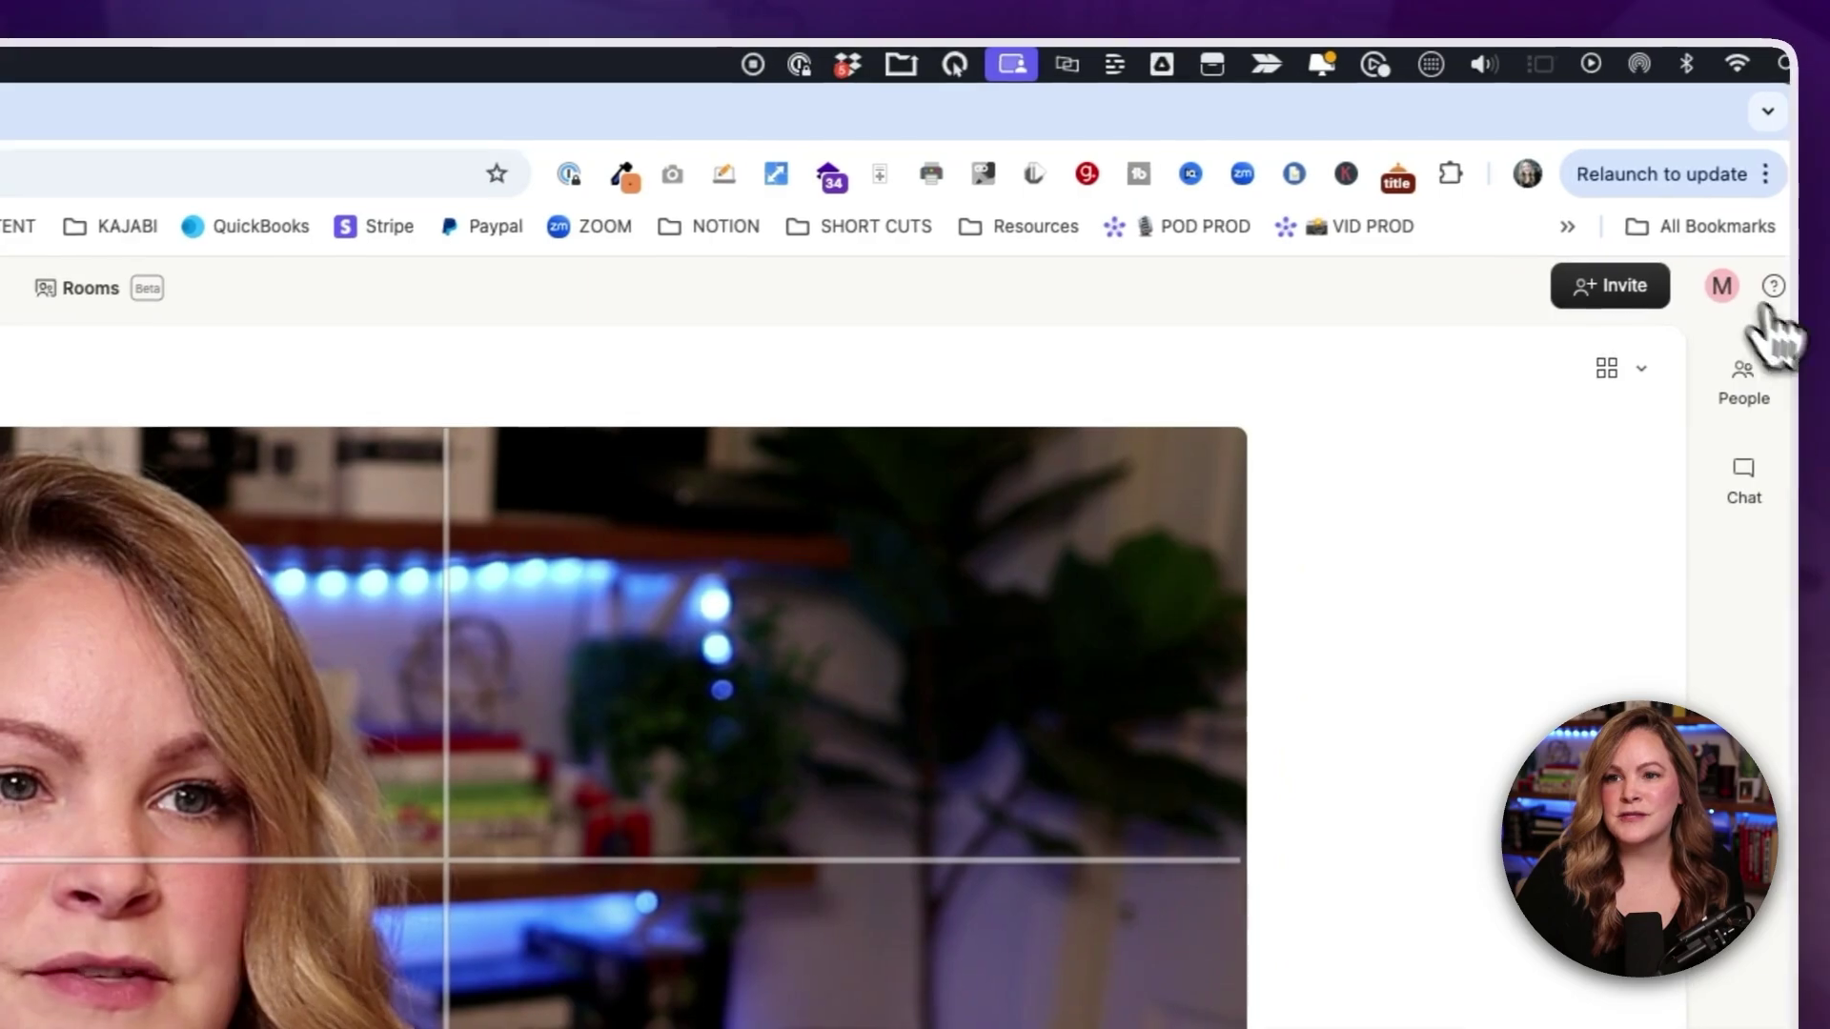
- Try a 1:1 camera aspect ratio in the room's video settings and restore it to 16:9
{"action": "left_click", "coordinate": [1714, 288]}
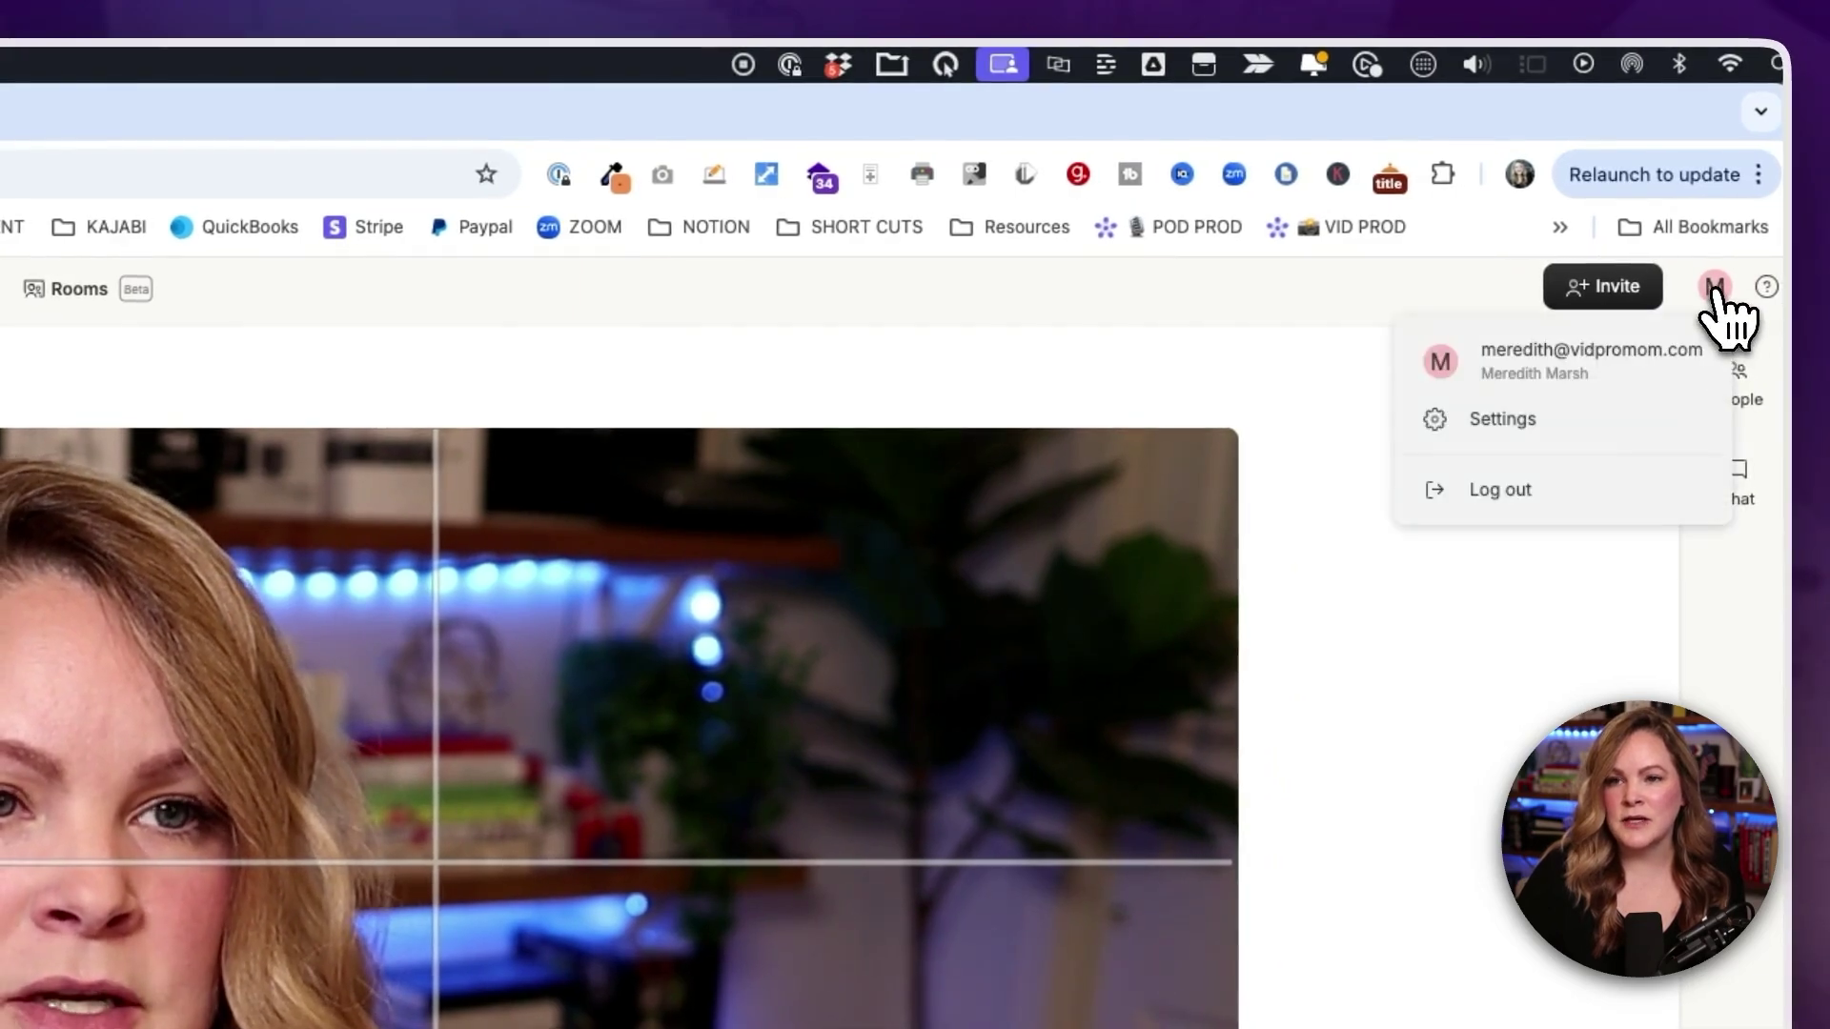
{"action": "left_click", "coordinate": [1513, 421]}
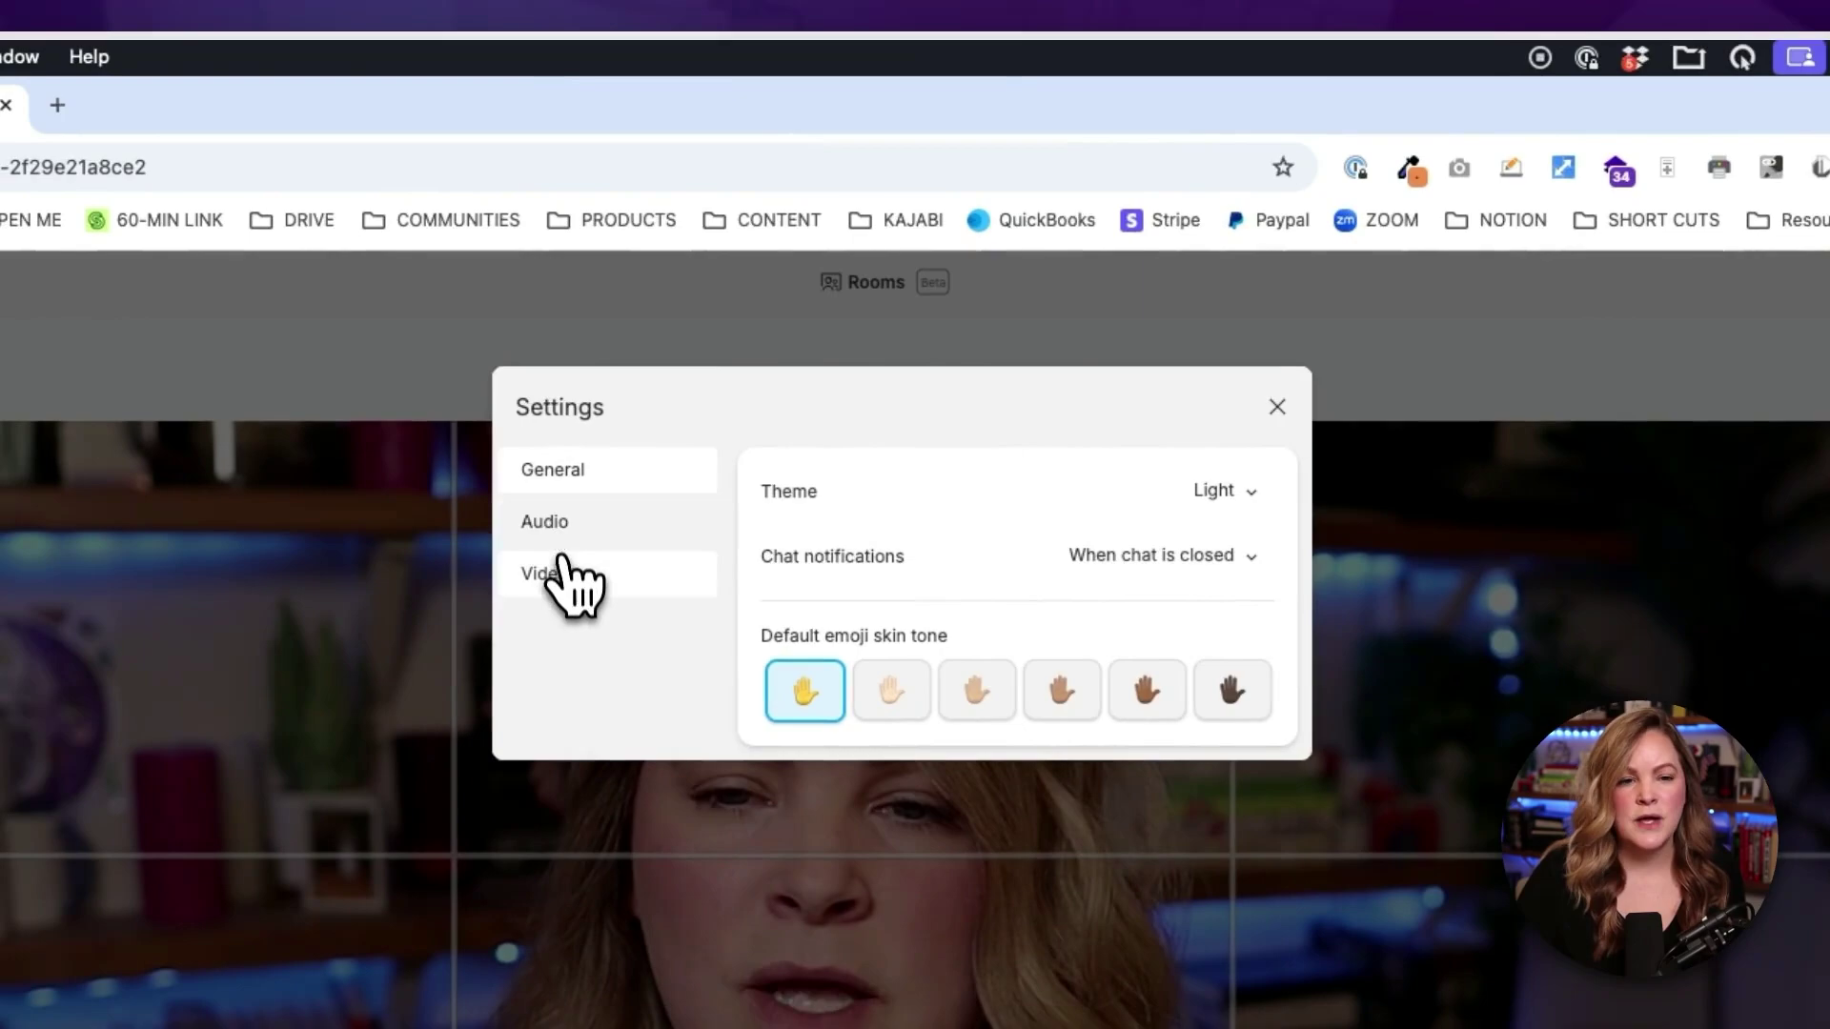
{"action": "left_click", "coordinate": [494, 572]}
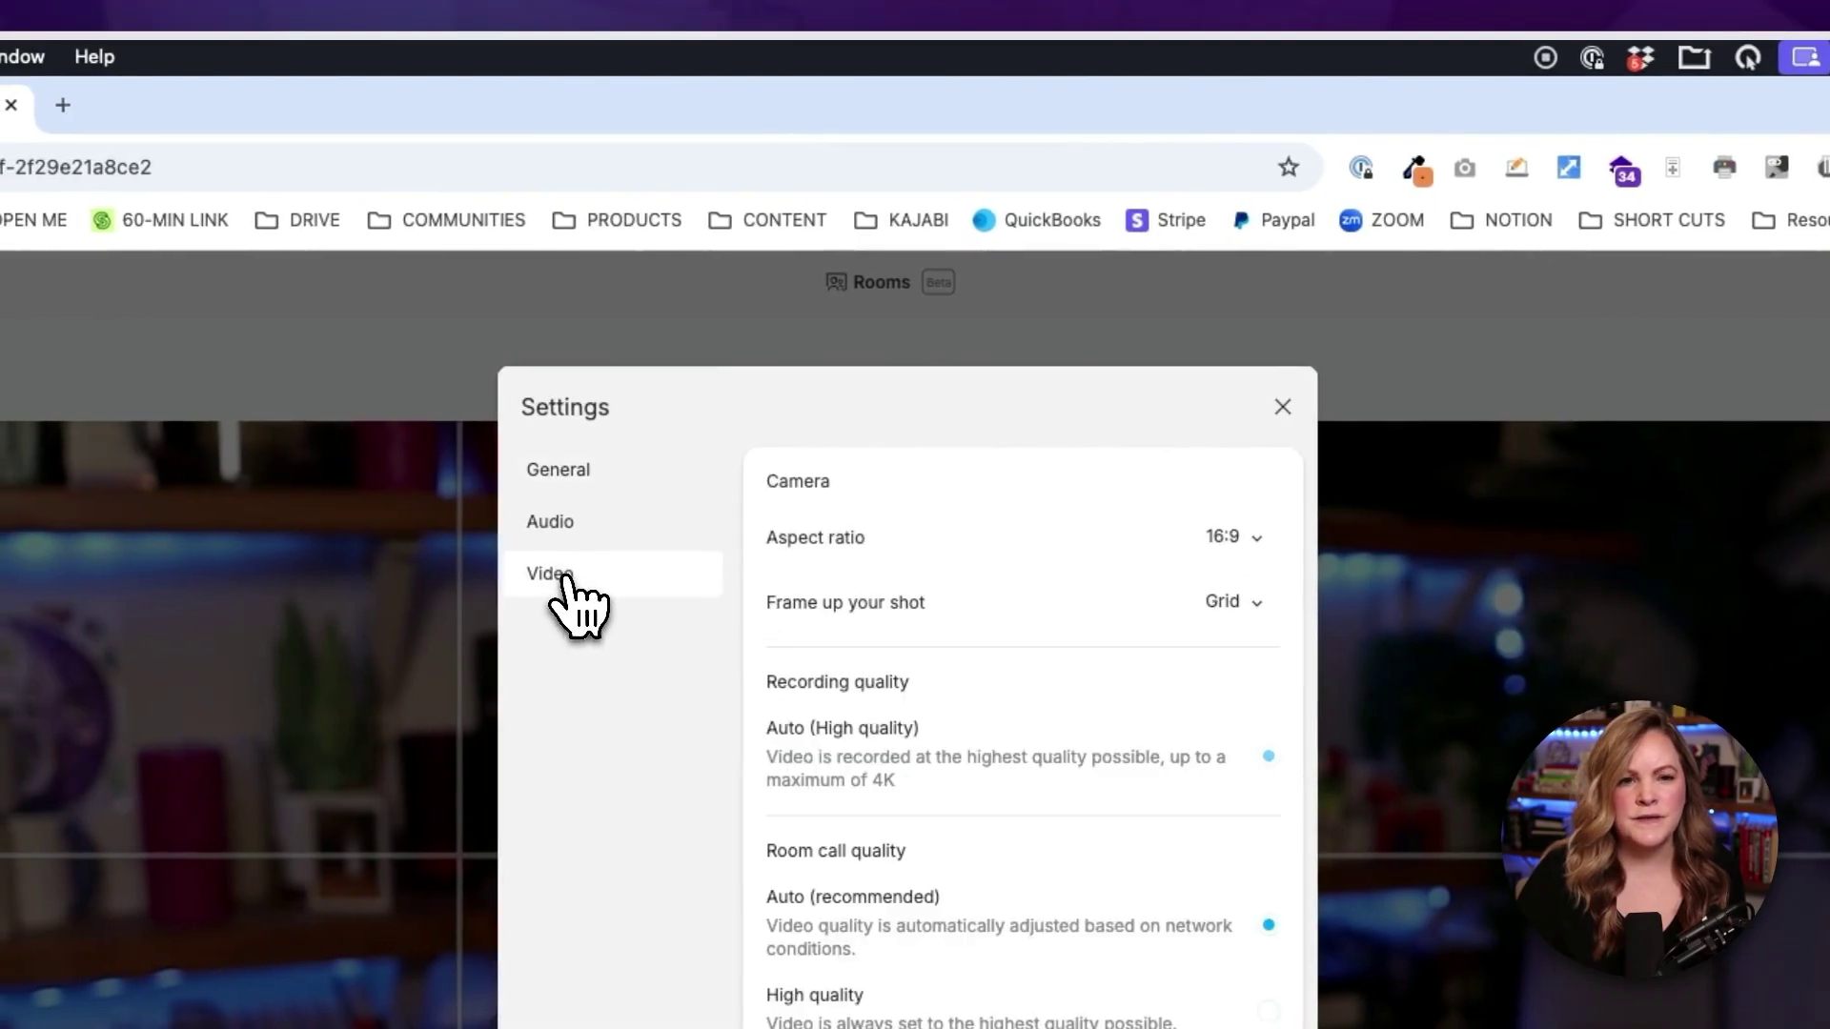
{"action": "left_click", "coordinate": [1235, 537]}
{"action": "left_click", "coordinate": [1247, 568]}
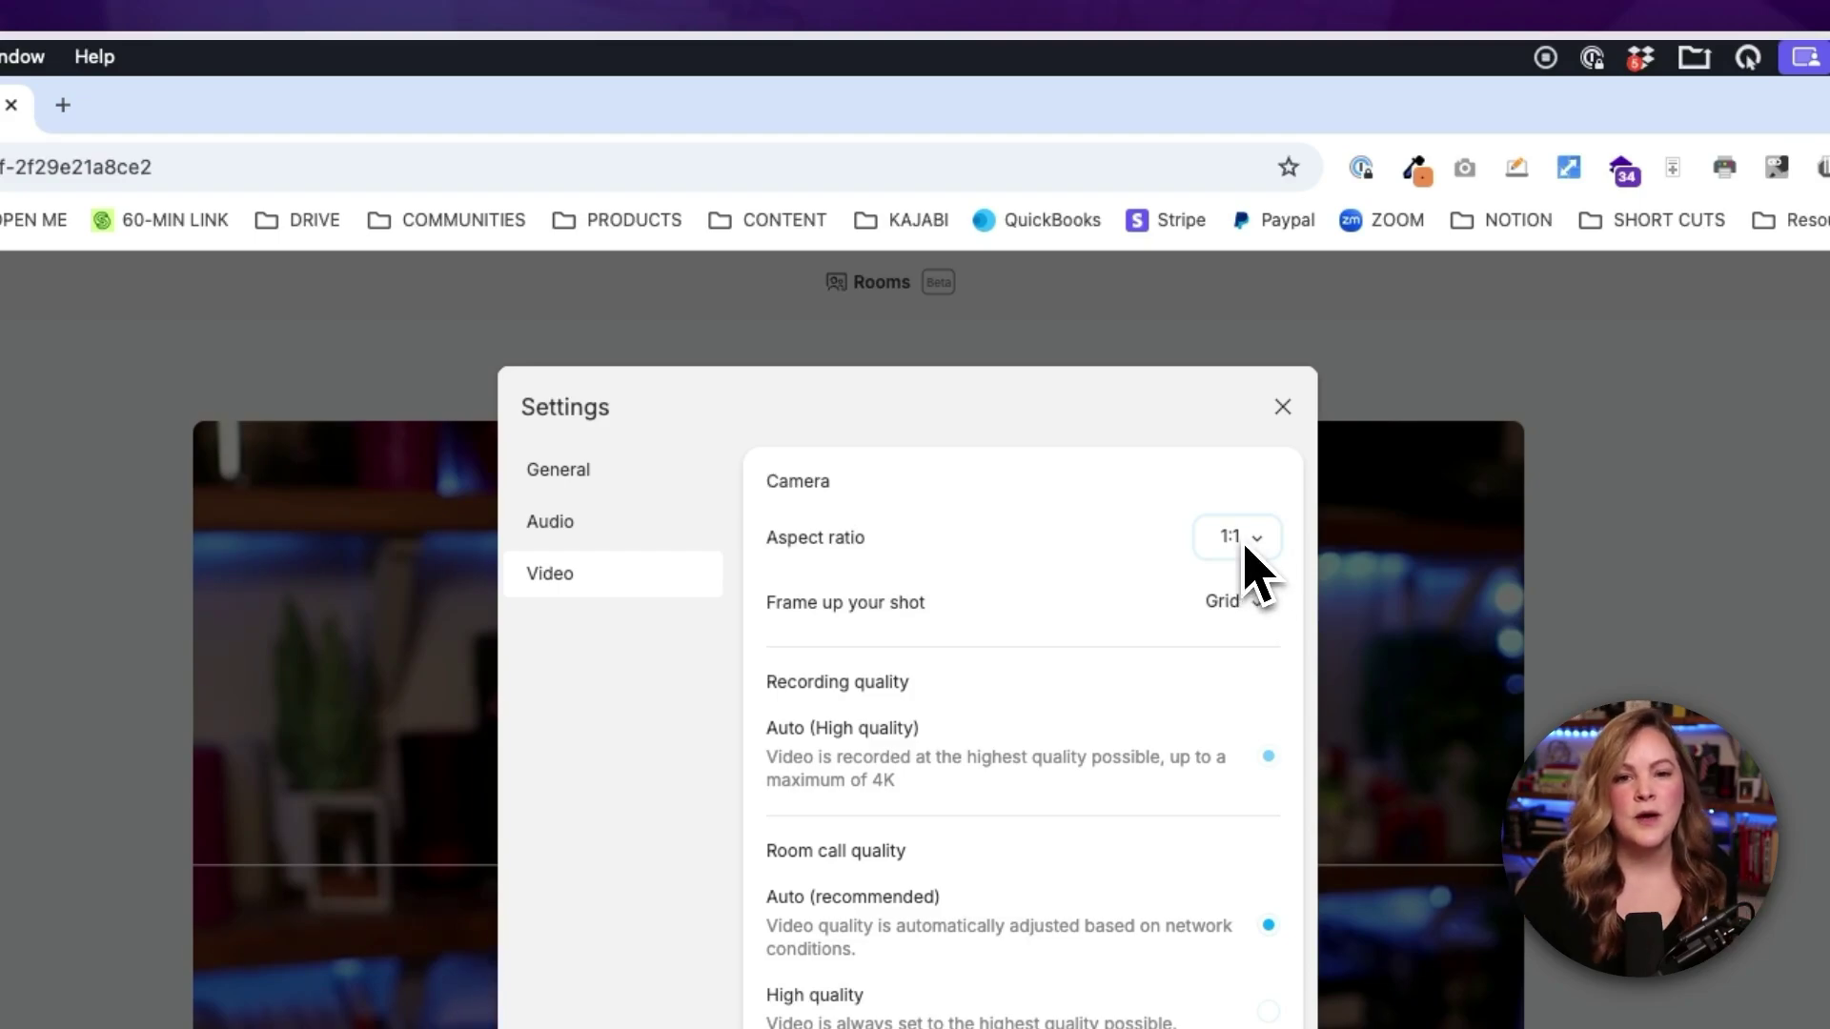
{"action": "left_click", "coordinate": [1248, 553]}
{"action": "left_click", "coordinate": [1237, 513]}
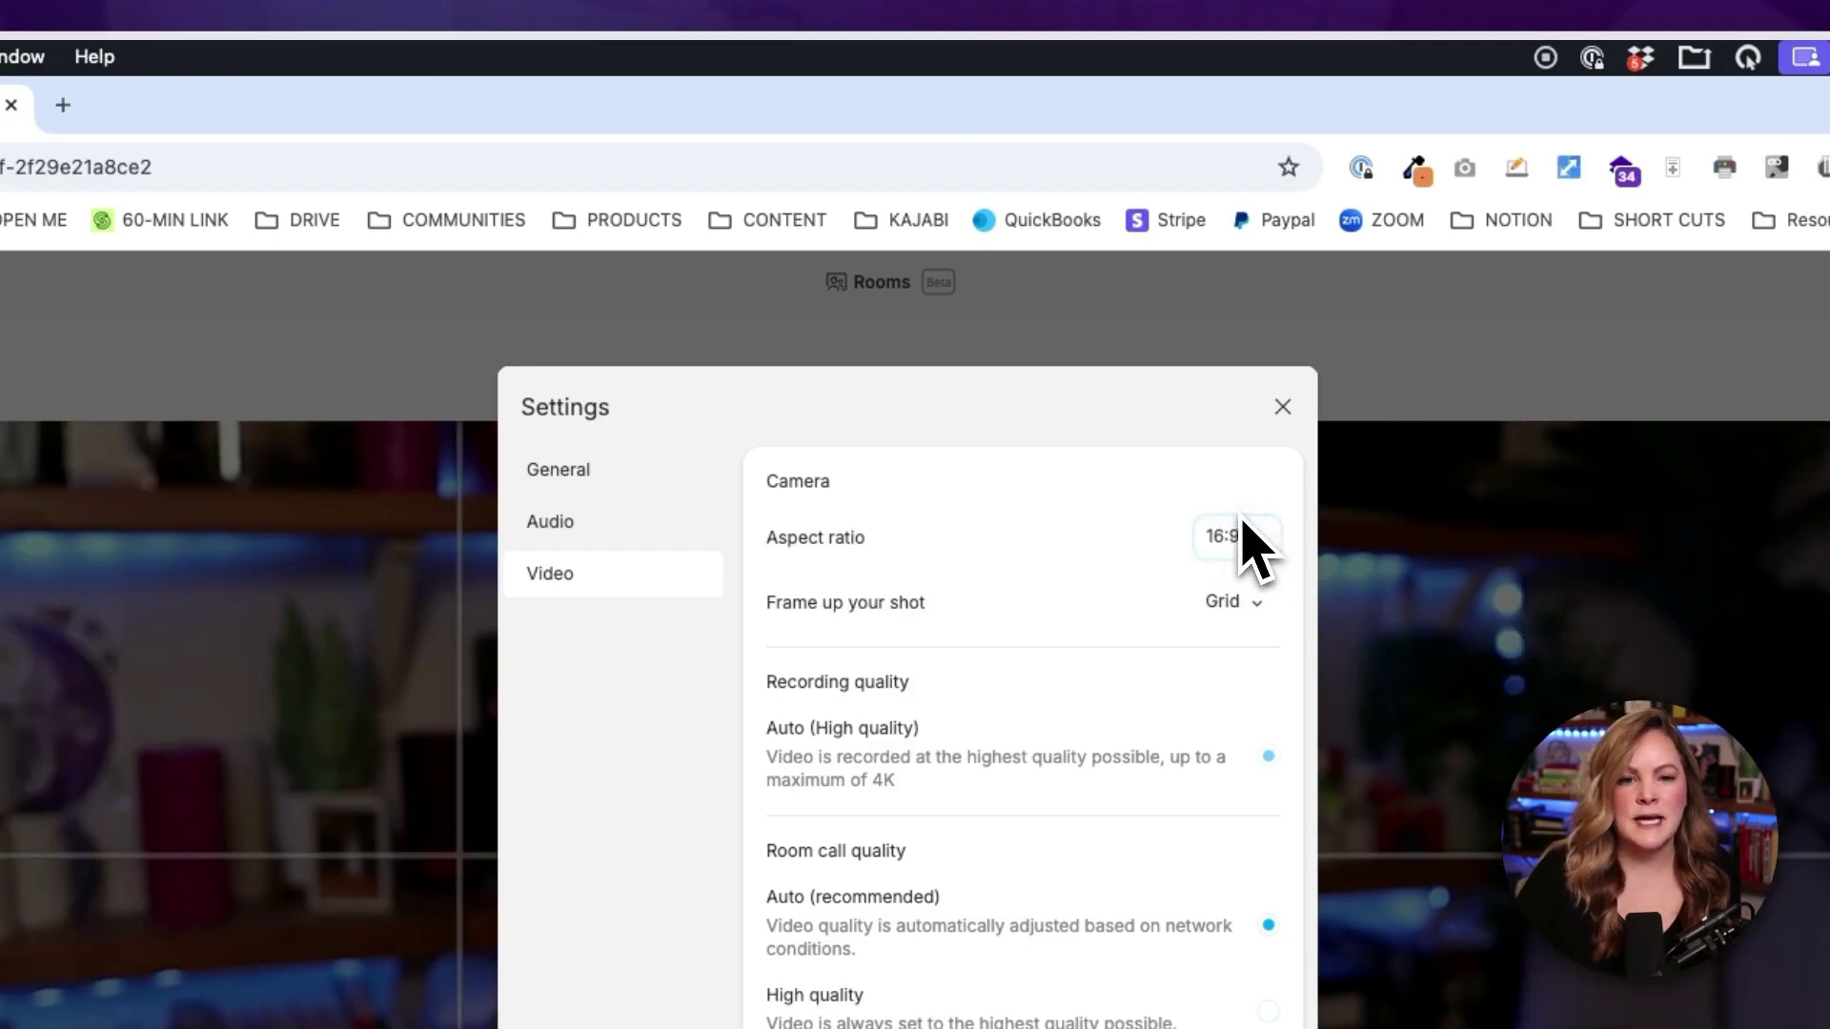
- Set Frame up your shot to the Center yourself overlay and close the settings
{"action": "left_click", "coordinate": [1244, 610]}
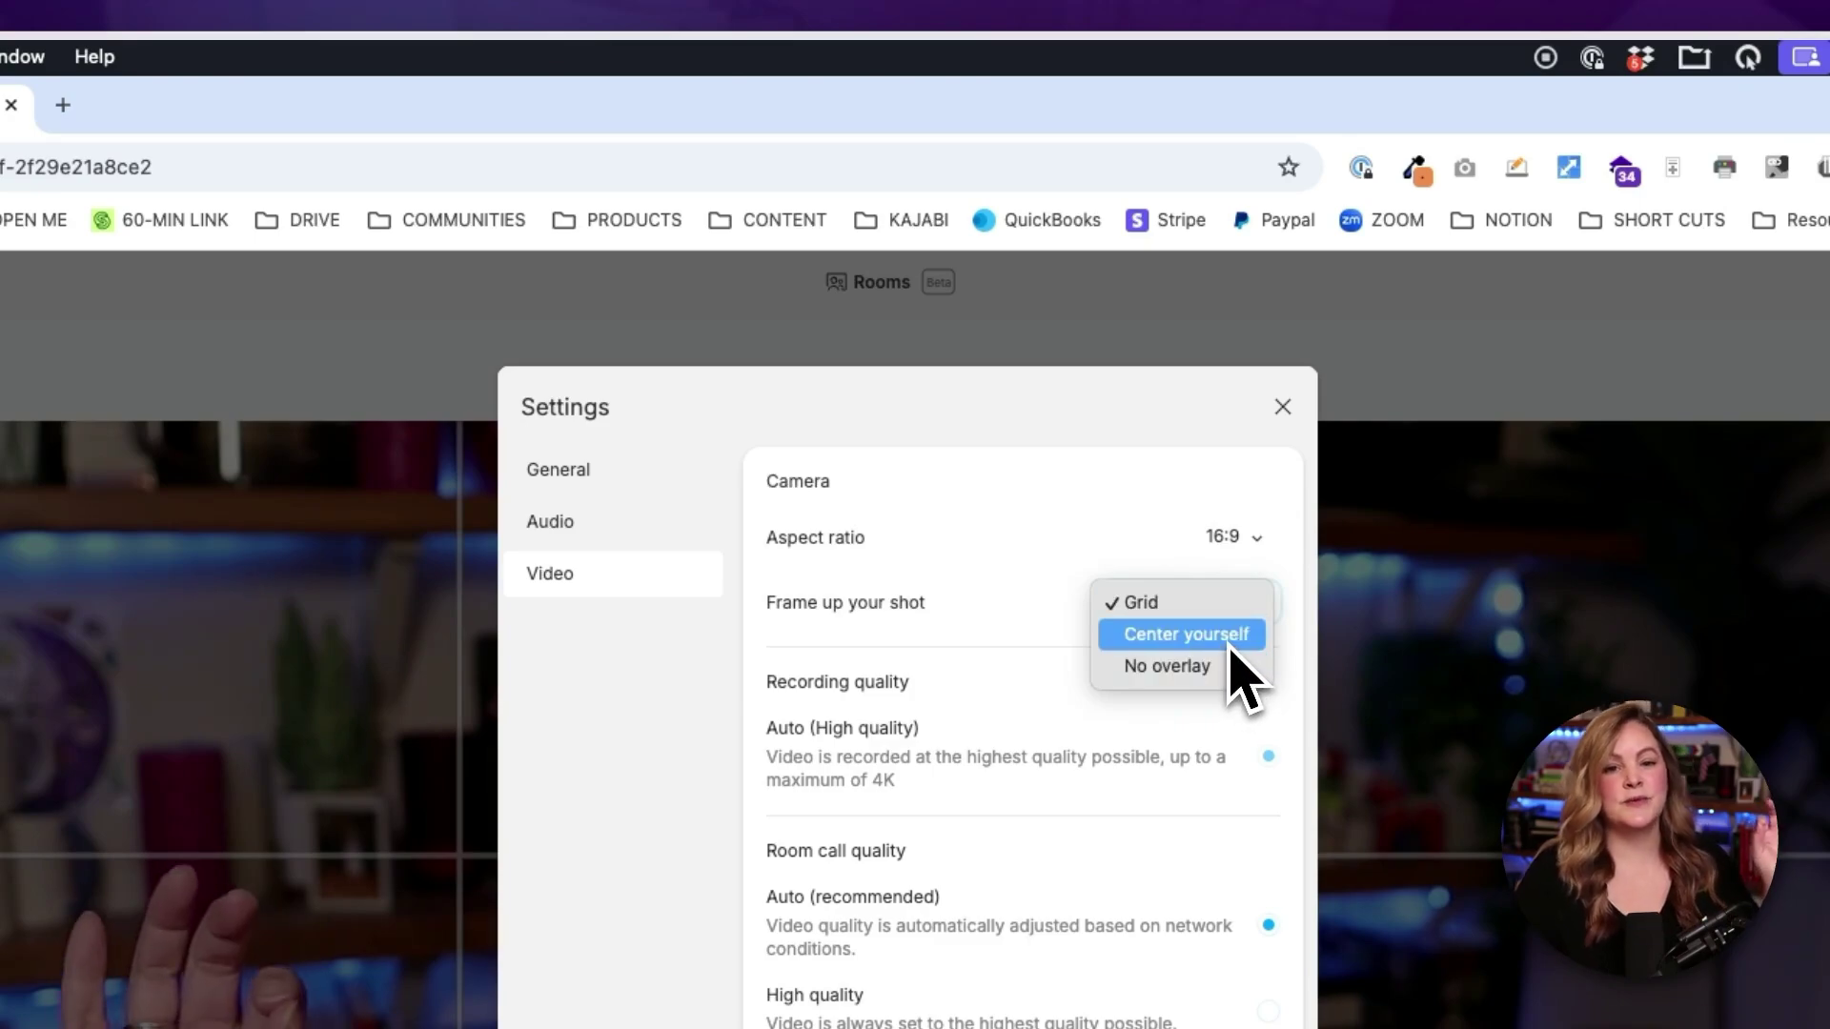
{"action": "key", "text": "Escape"}
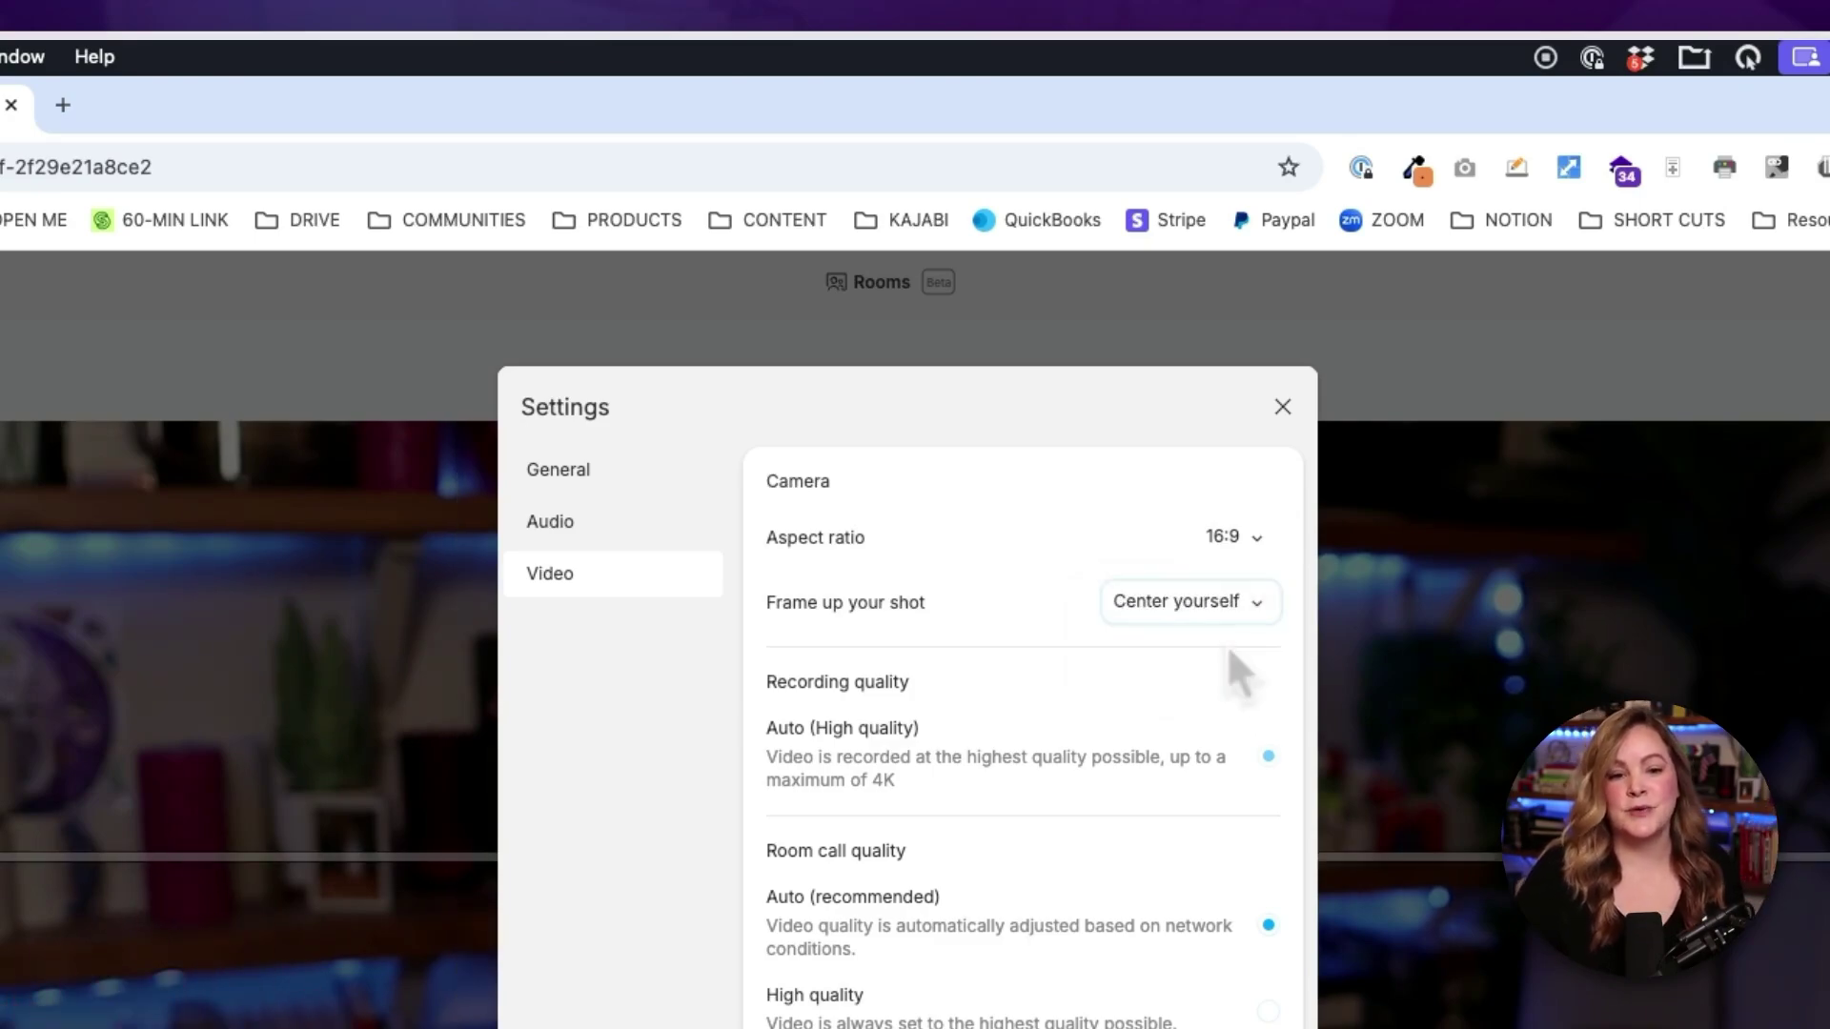
{"action": "left_click", "coordinate": [1282, 404]}
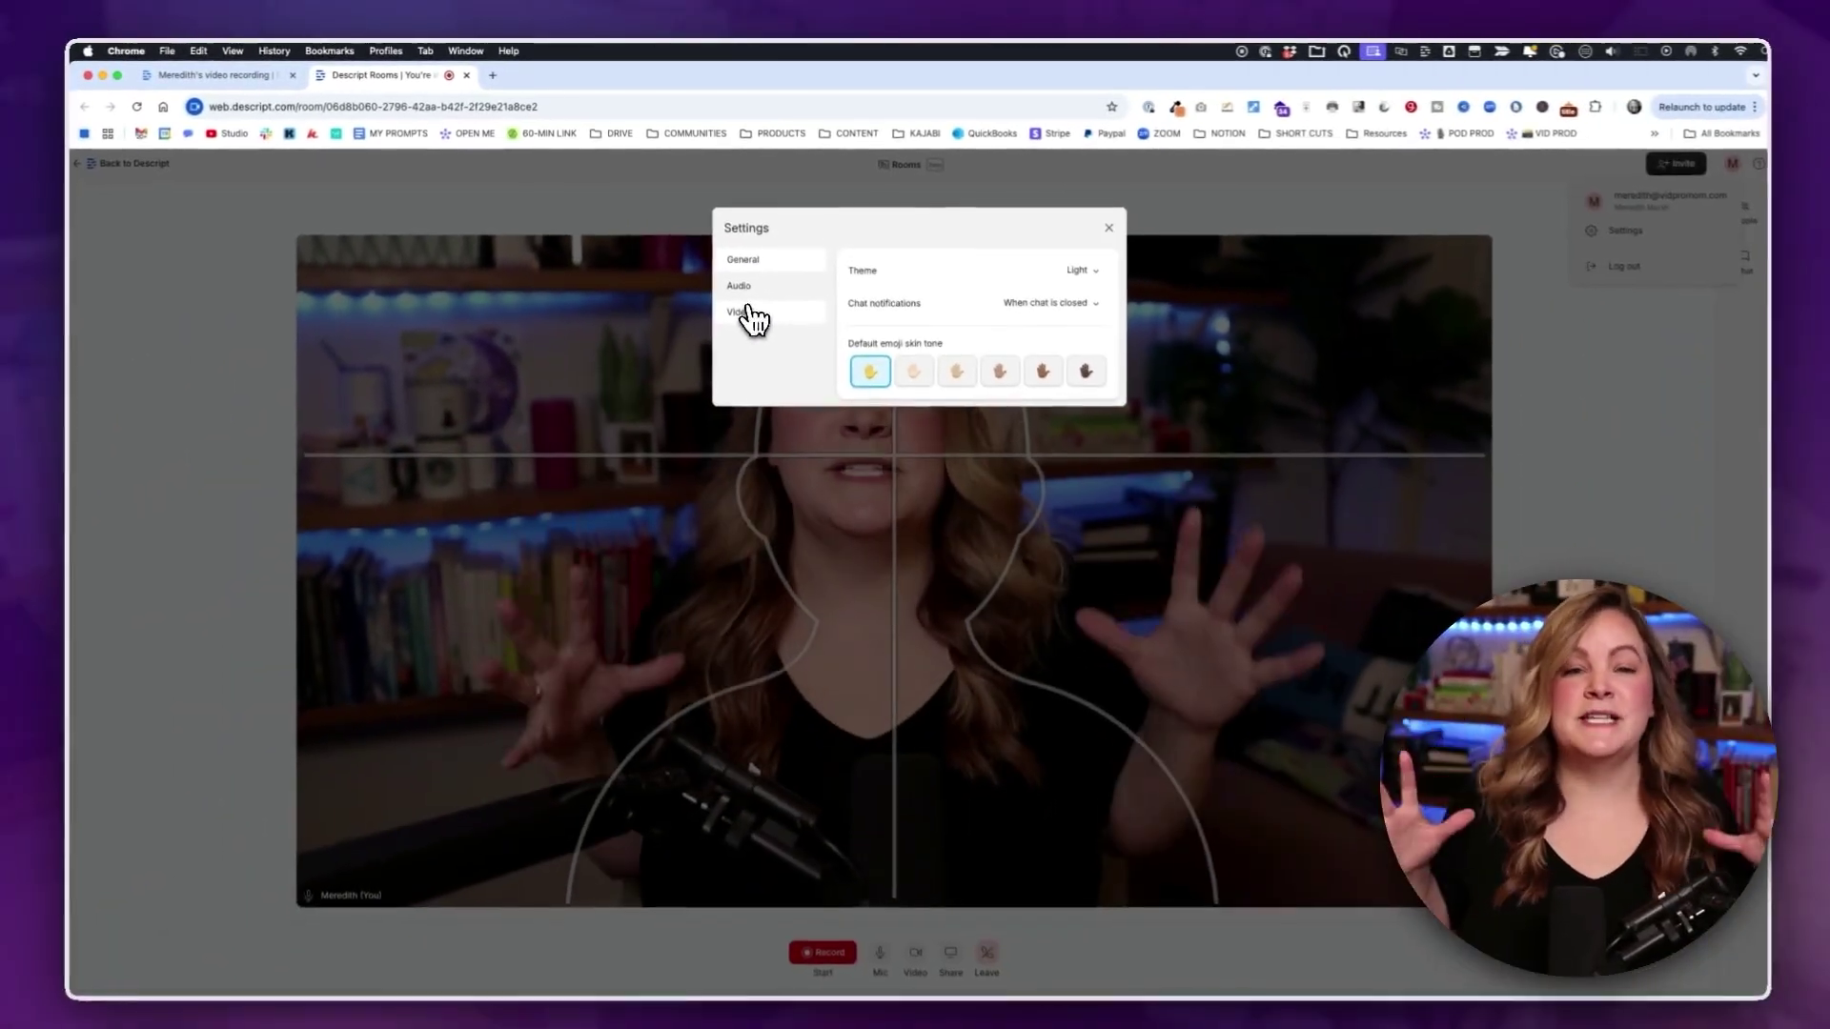
- Set Frame up your shot to No overlay in the video settings and look over the Audio and General settings
{"action": "left_click", "coordinate": [741, 309]}
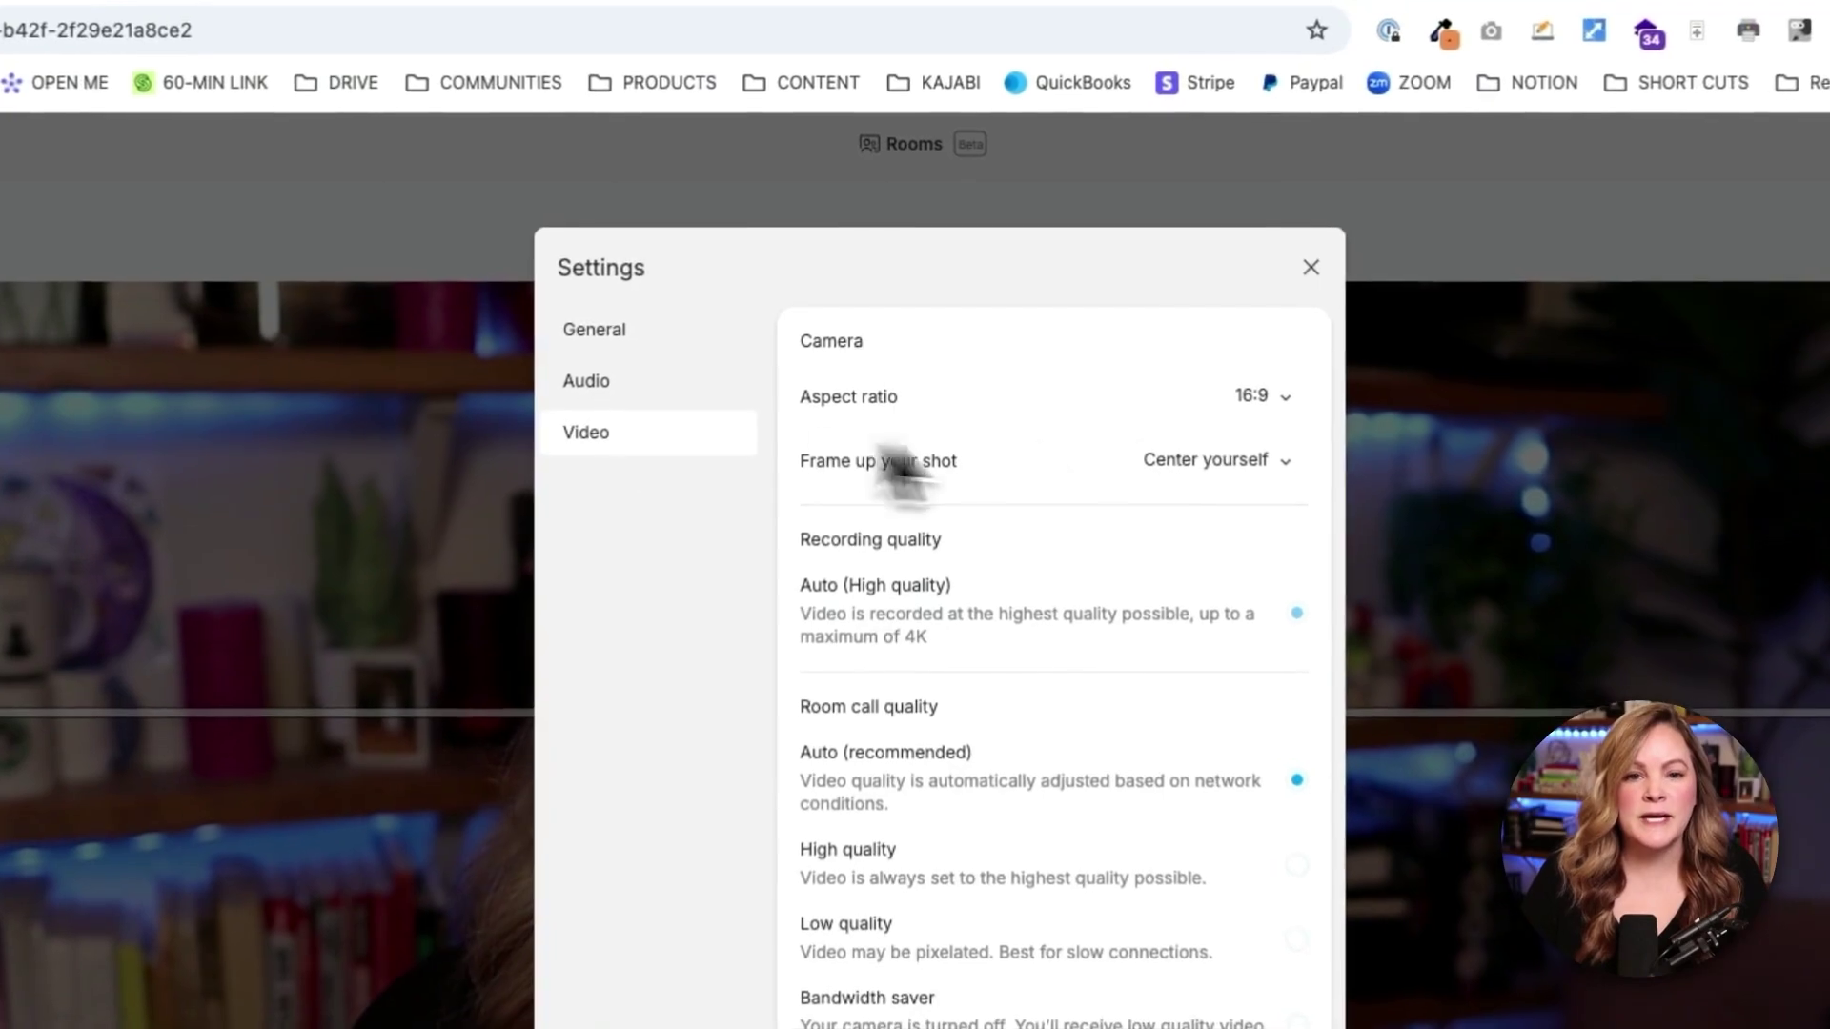
{"action": "left_click", "coordinate": [1220, 460]}
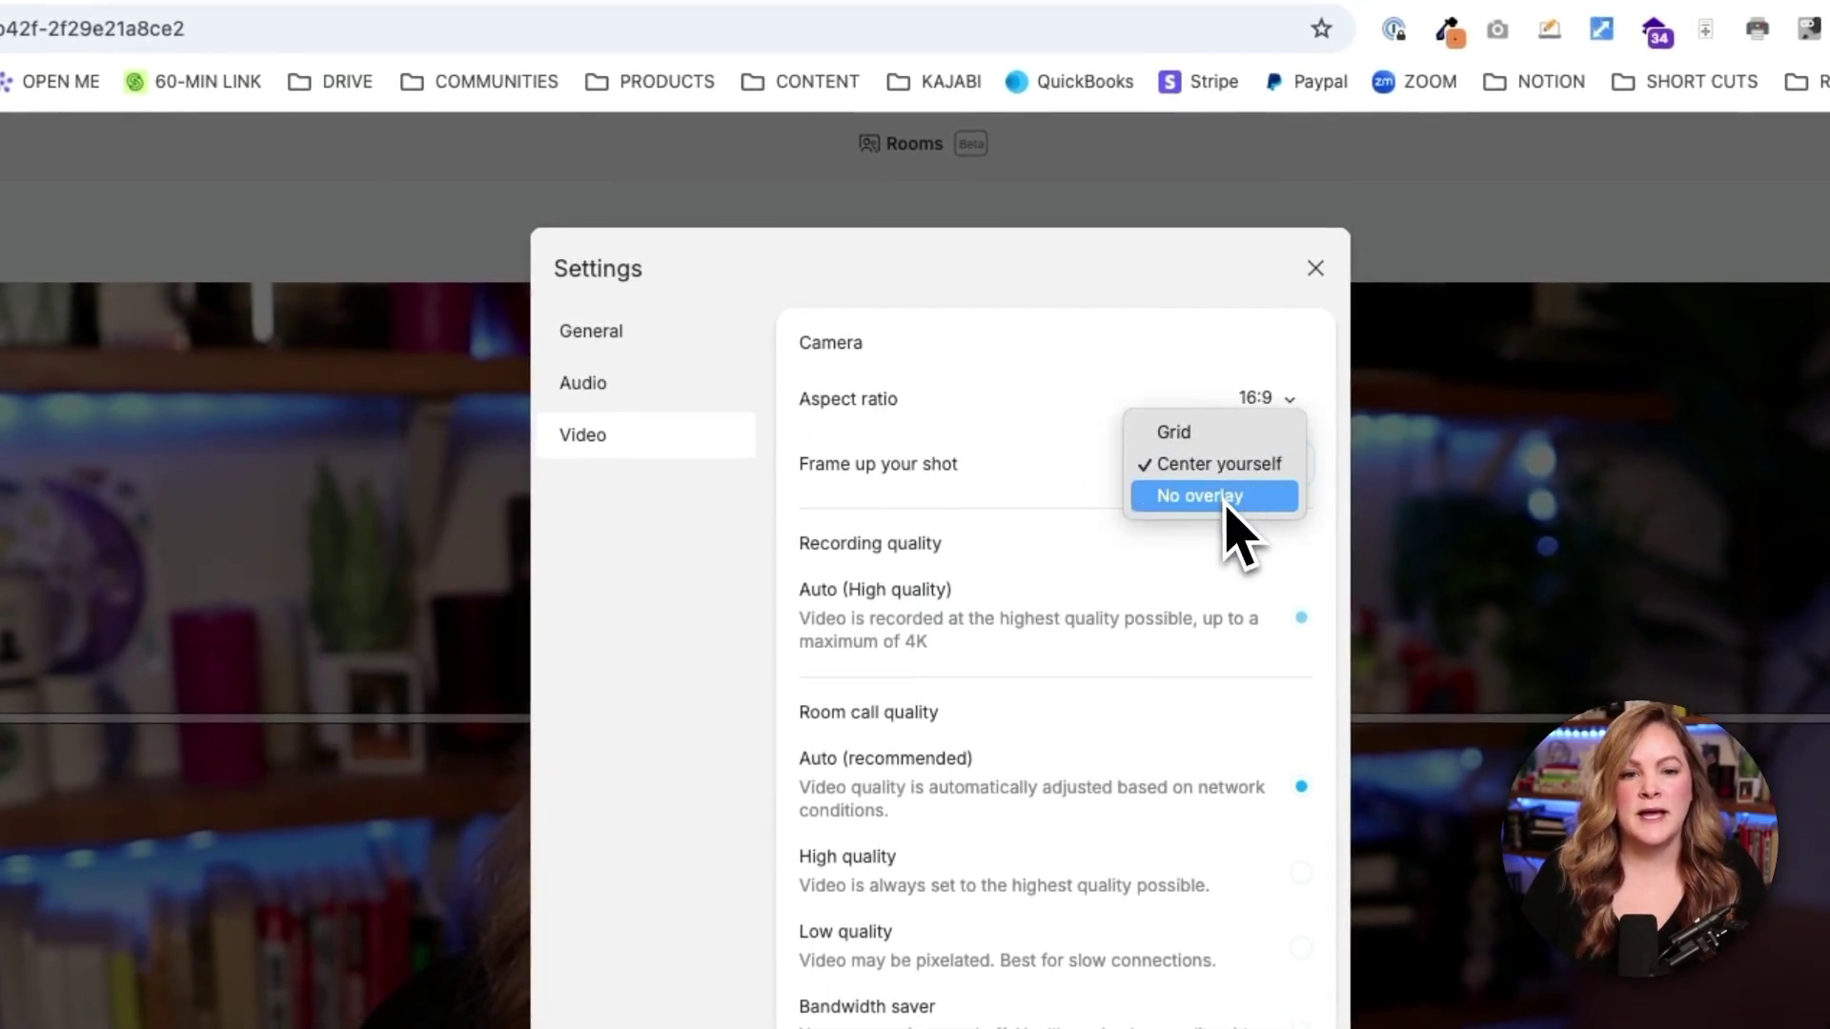
{"action": "left_click", "coordinate": [1217, 501]}
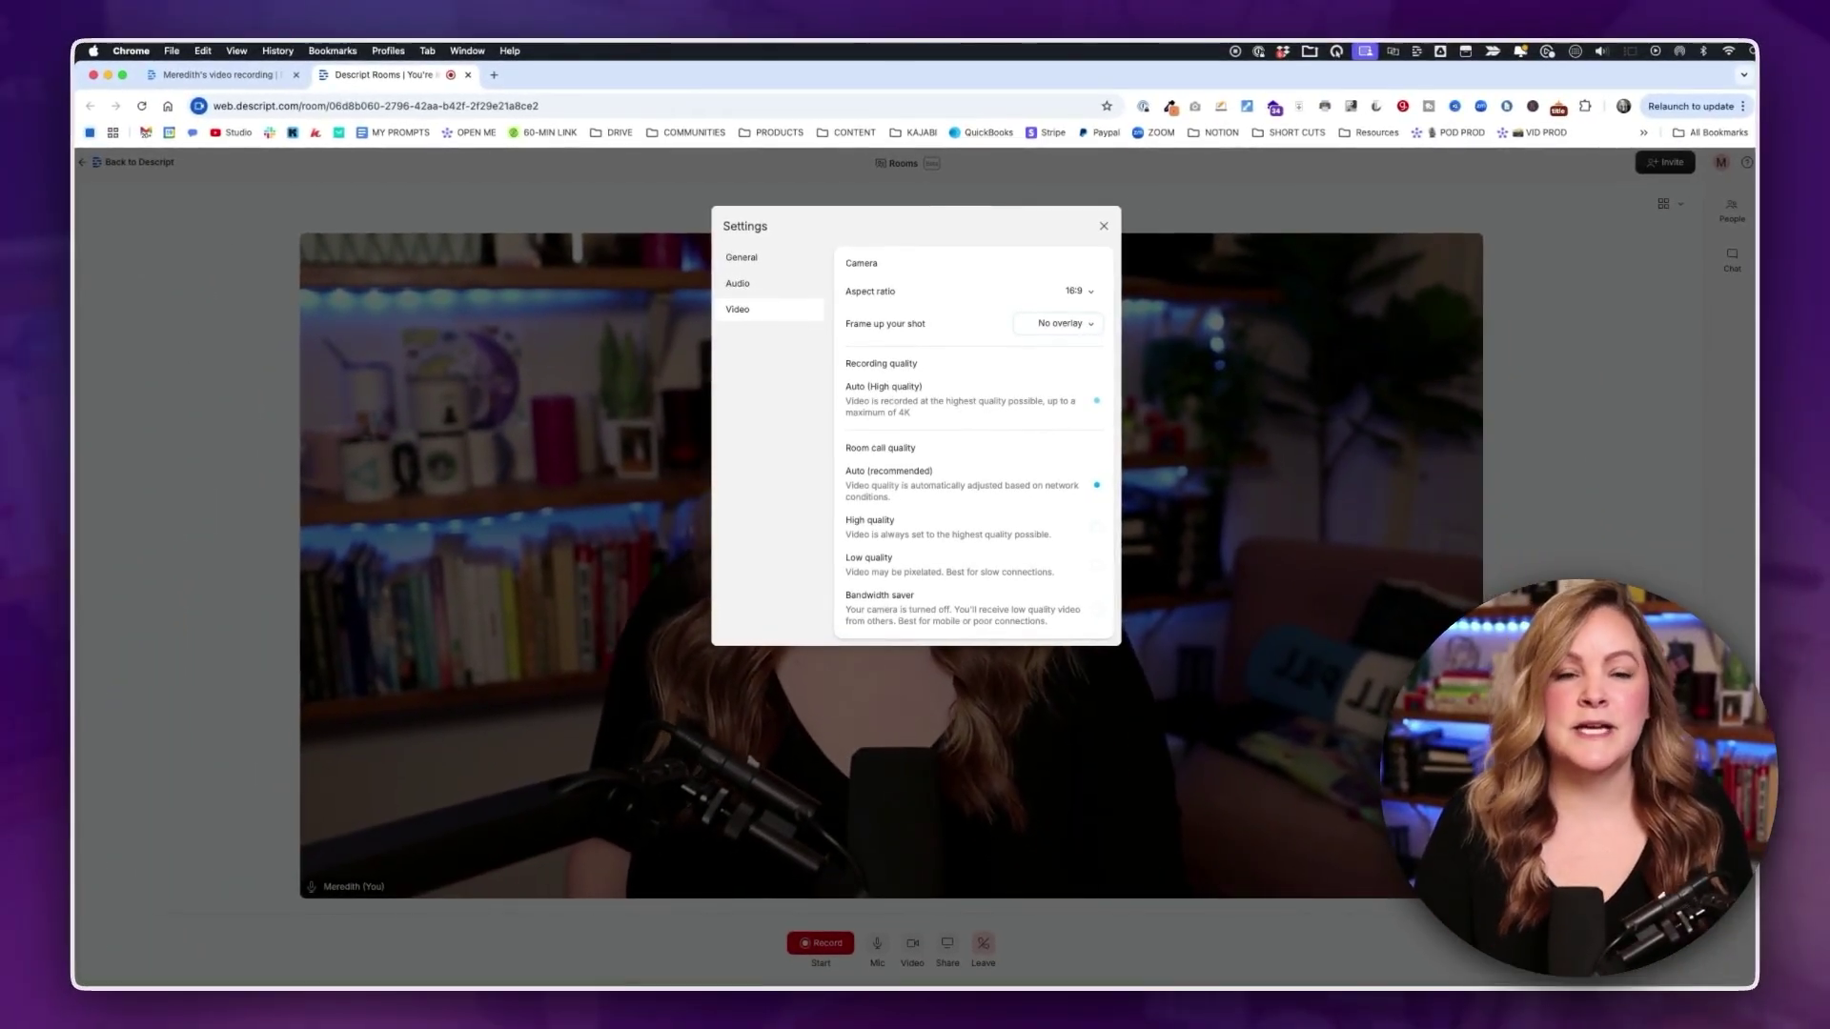
{"action": "left_click", "coordinate": [749, 285]}
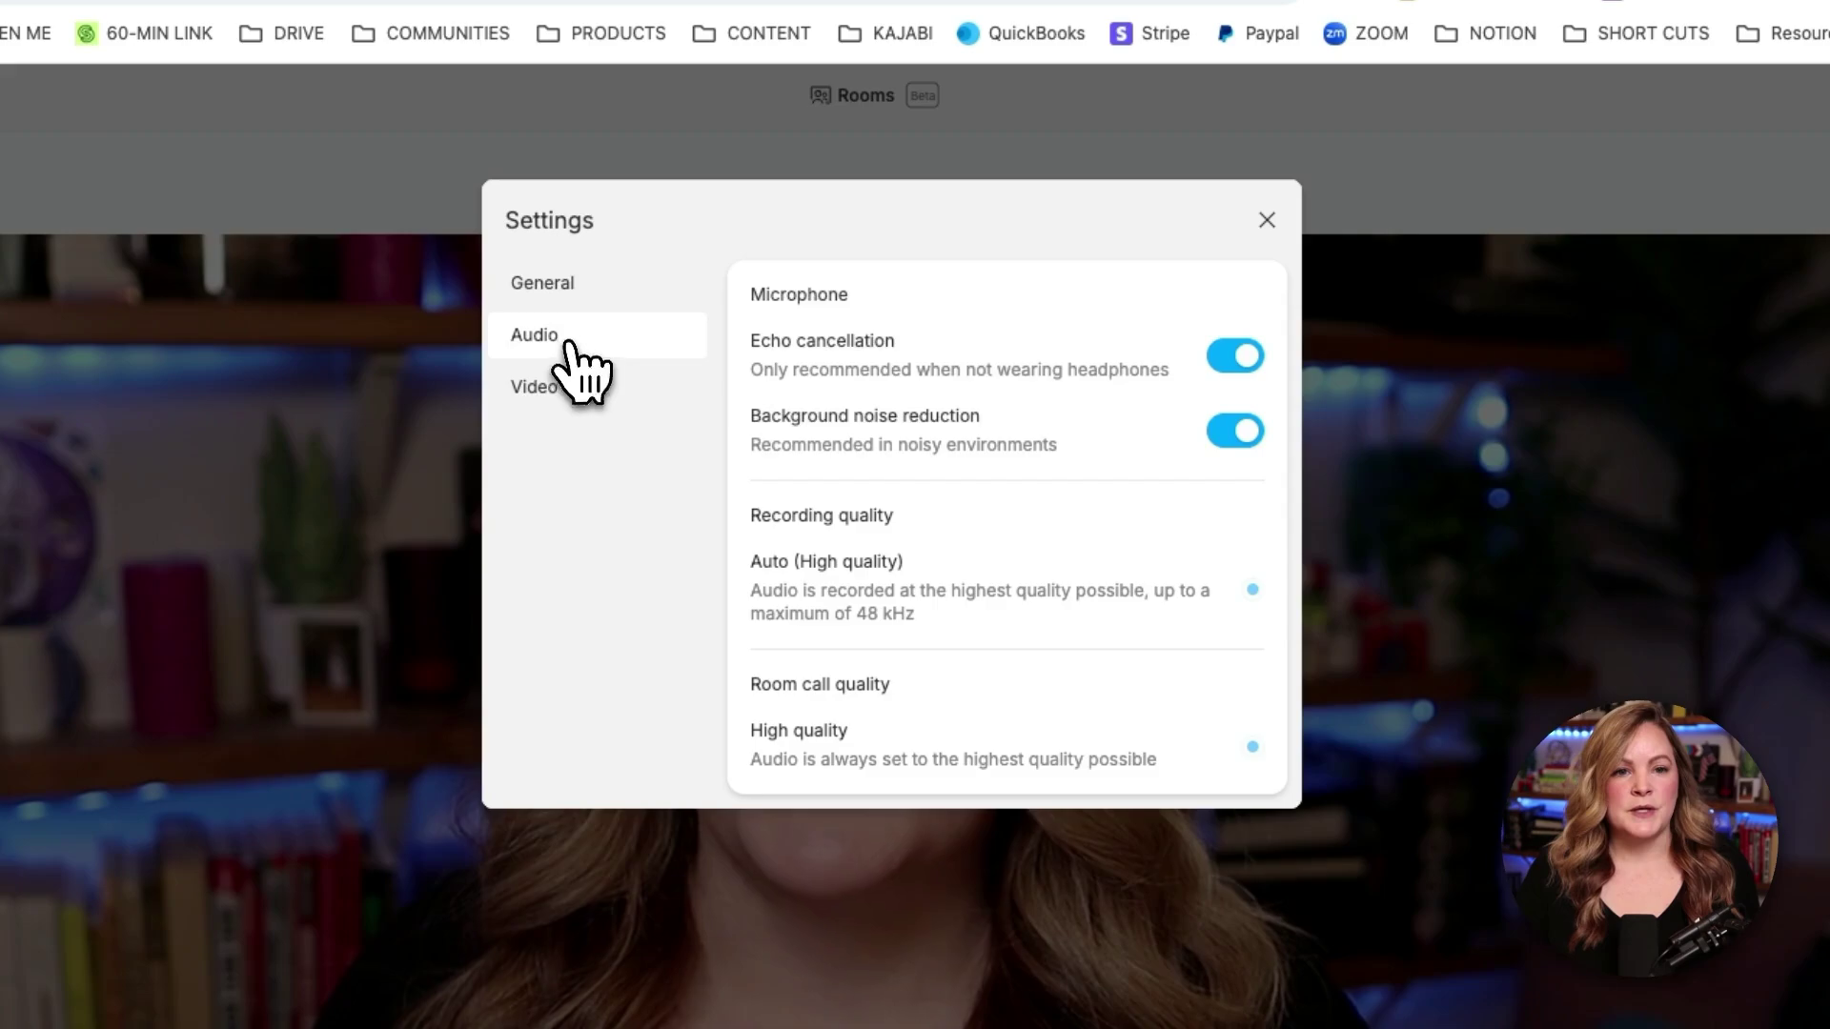
{"action": "left_click", "coordinate": [747, 260]}
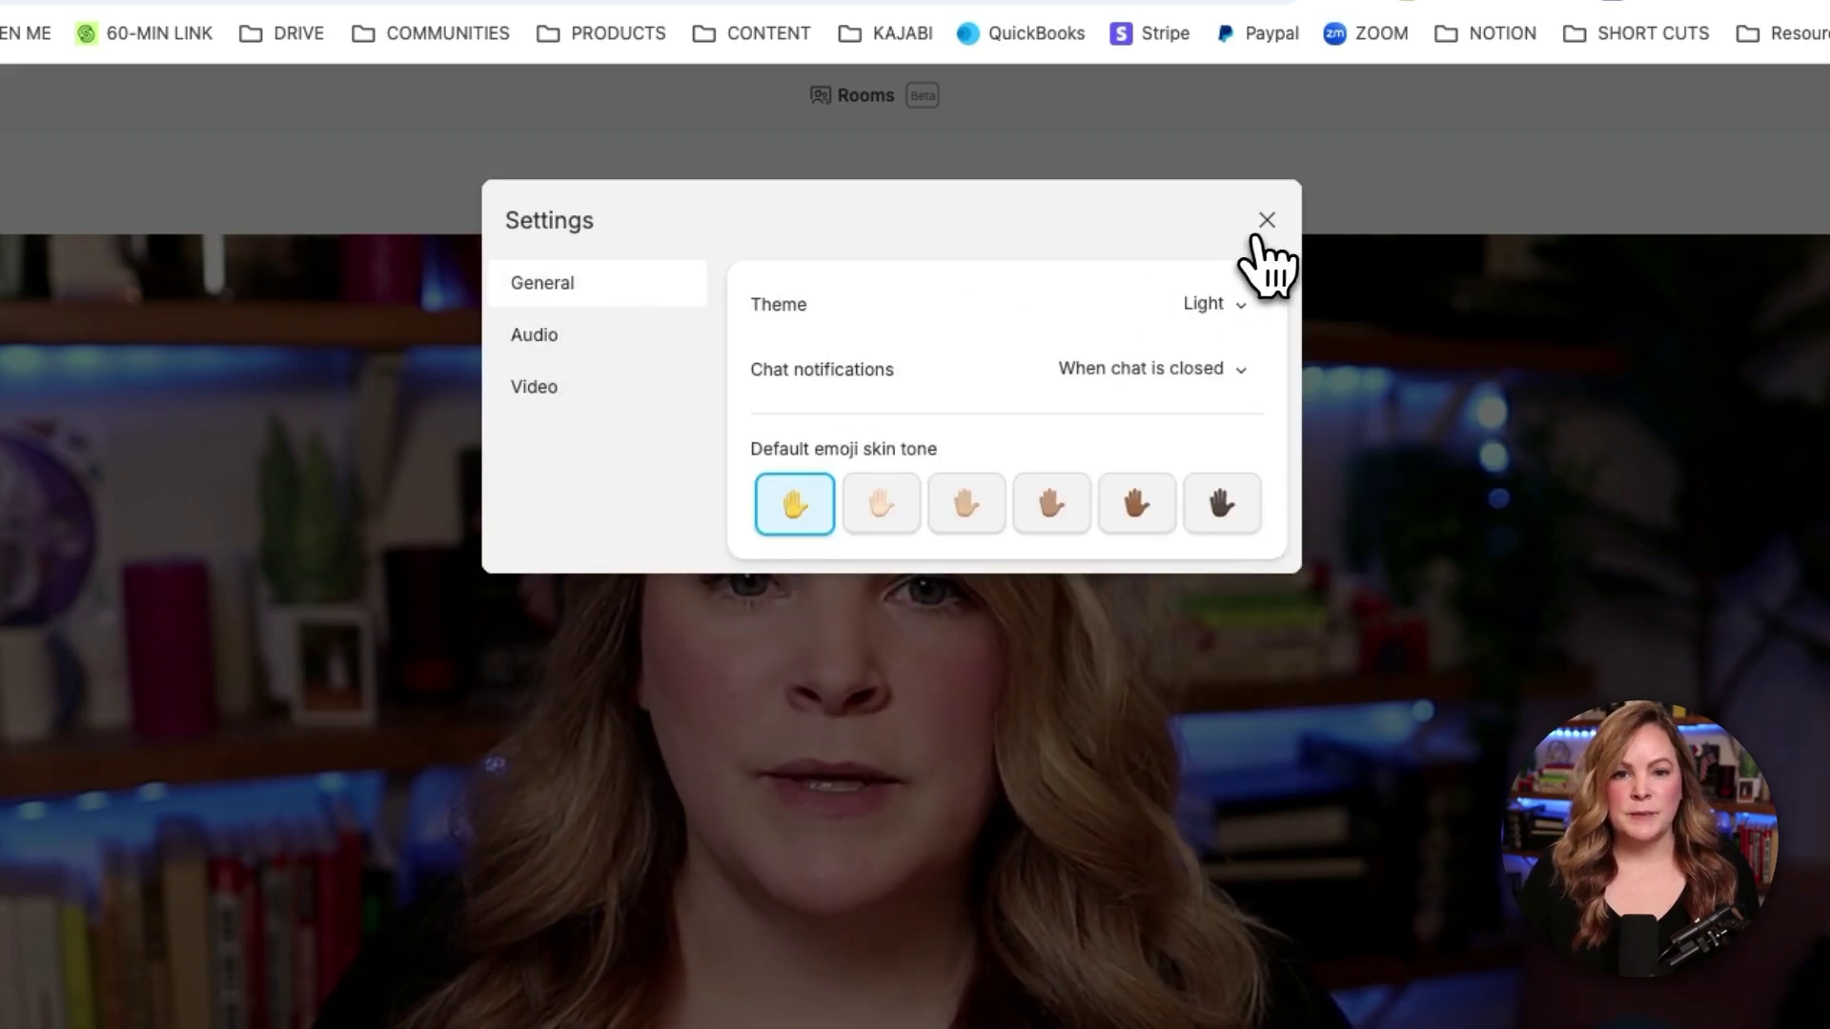
{"action": "left_click", "coordinate": [1265, 223]}
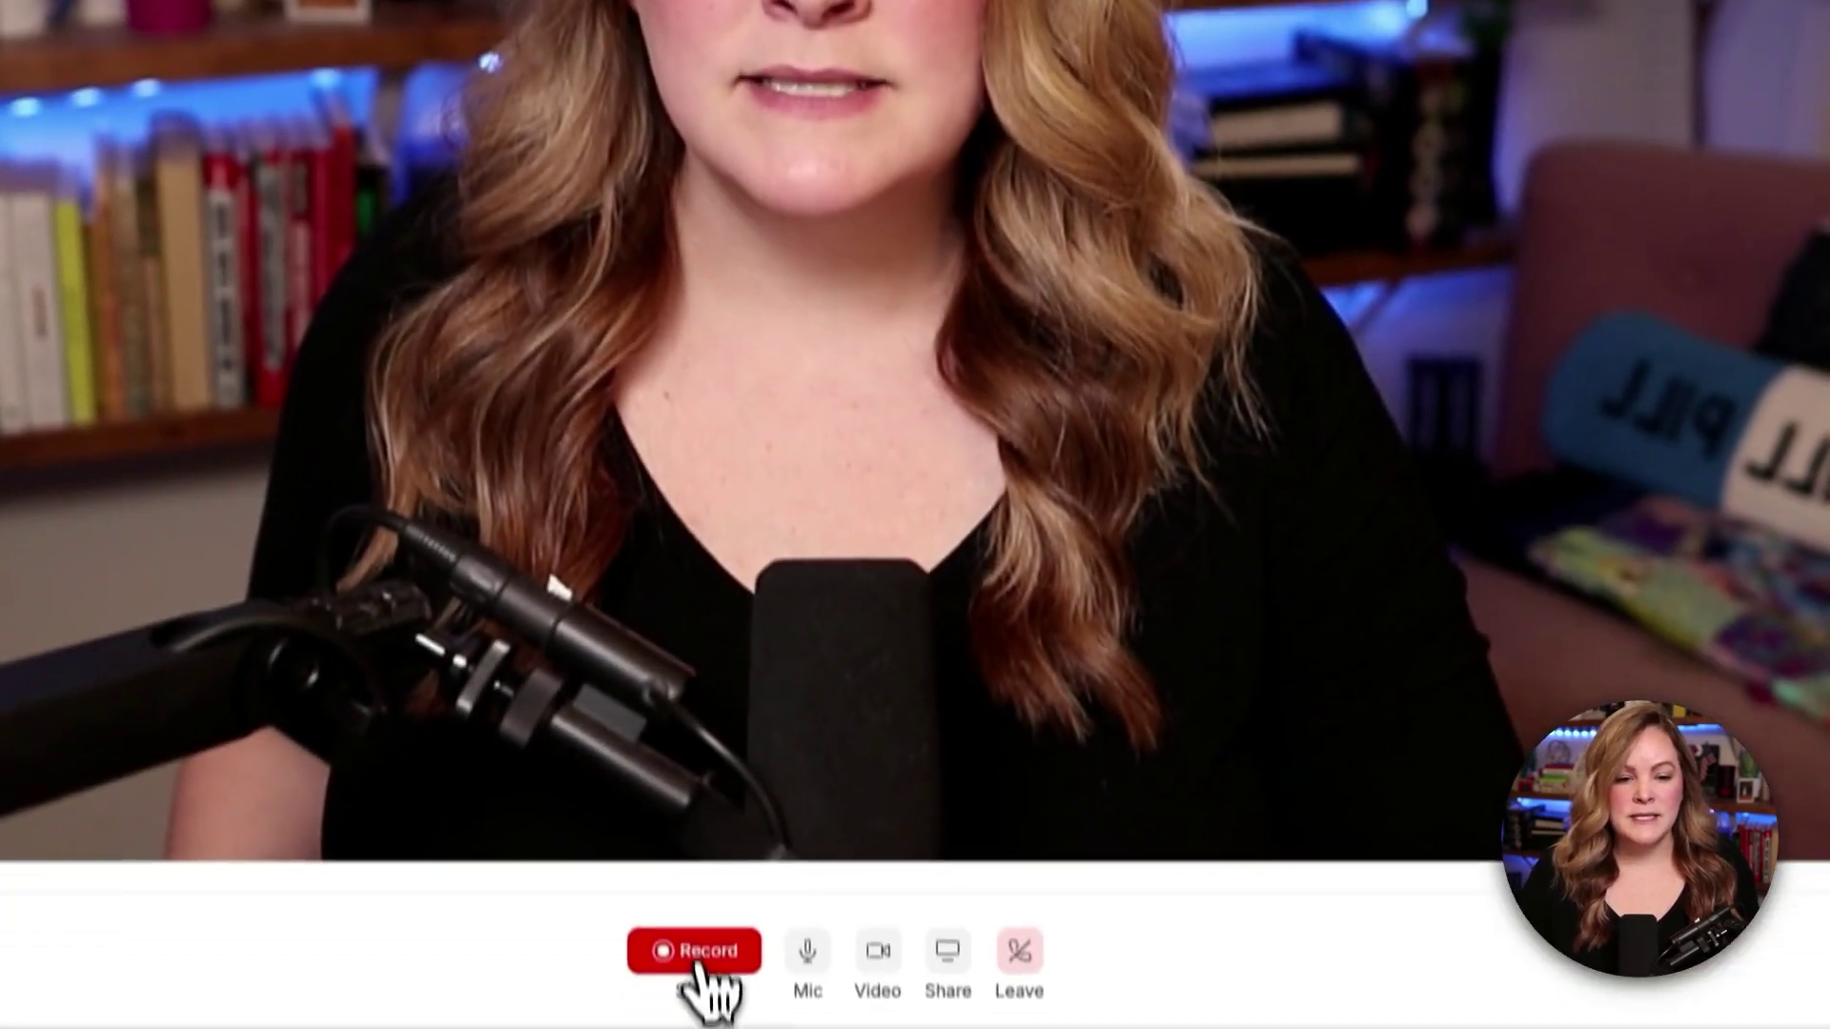
- Record a take of about 50 seconds in the room and review its transcript from "Testing, testing" in the Descript project
{"action": "left_click", "coordinate": [694, 950]}
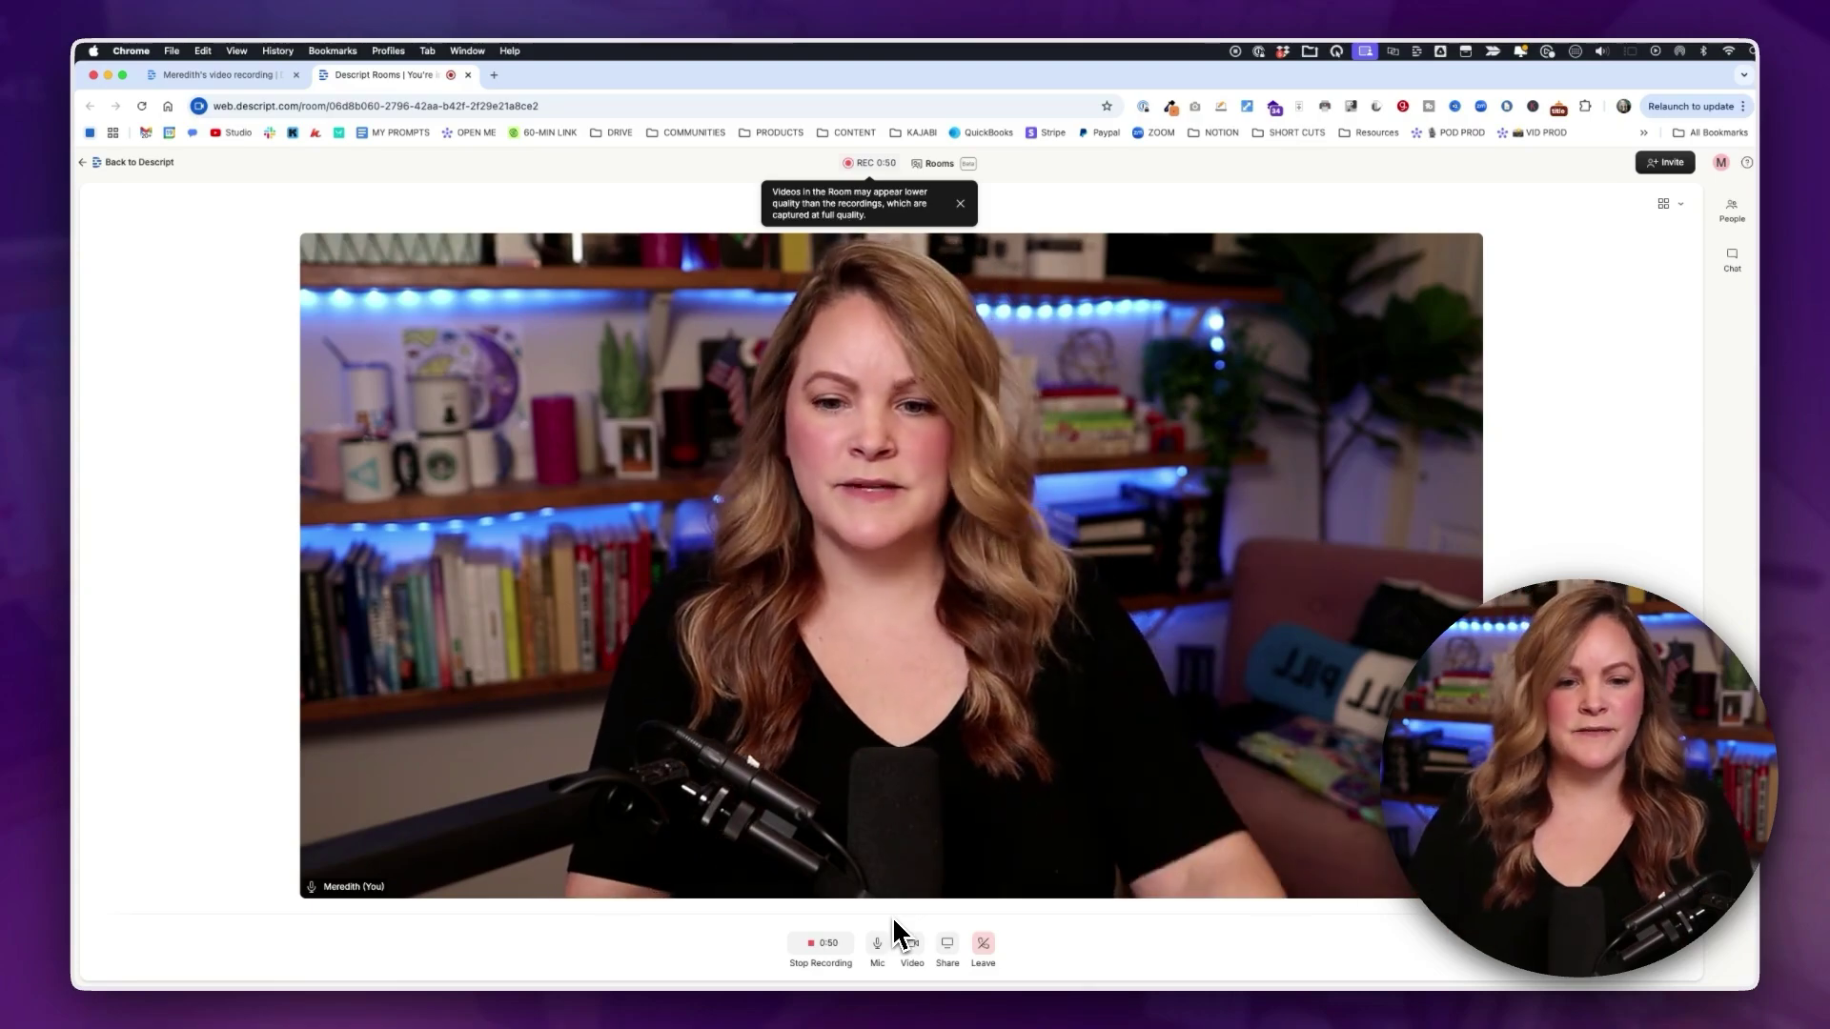
{"action": "left_click", "coordinate": [836, 945]}
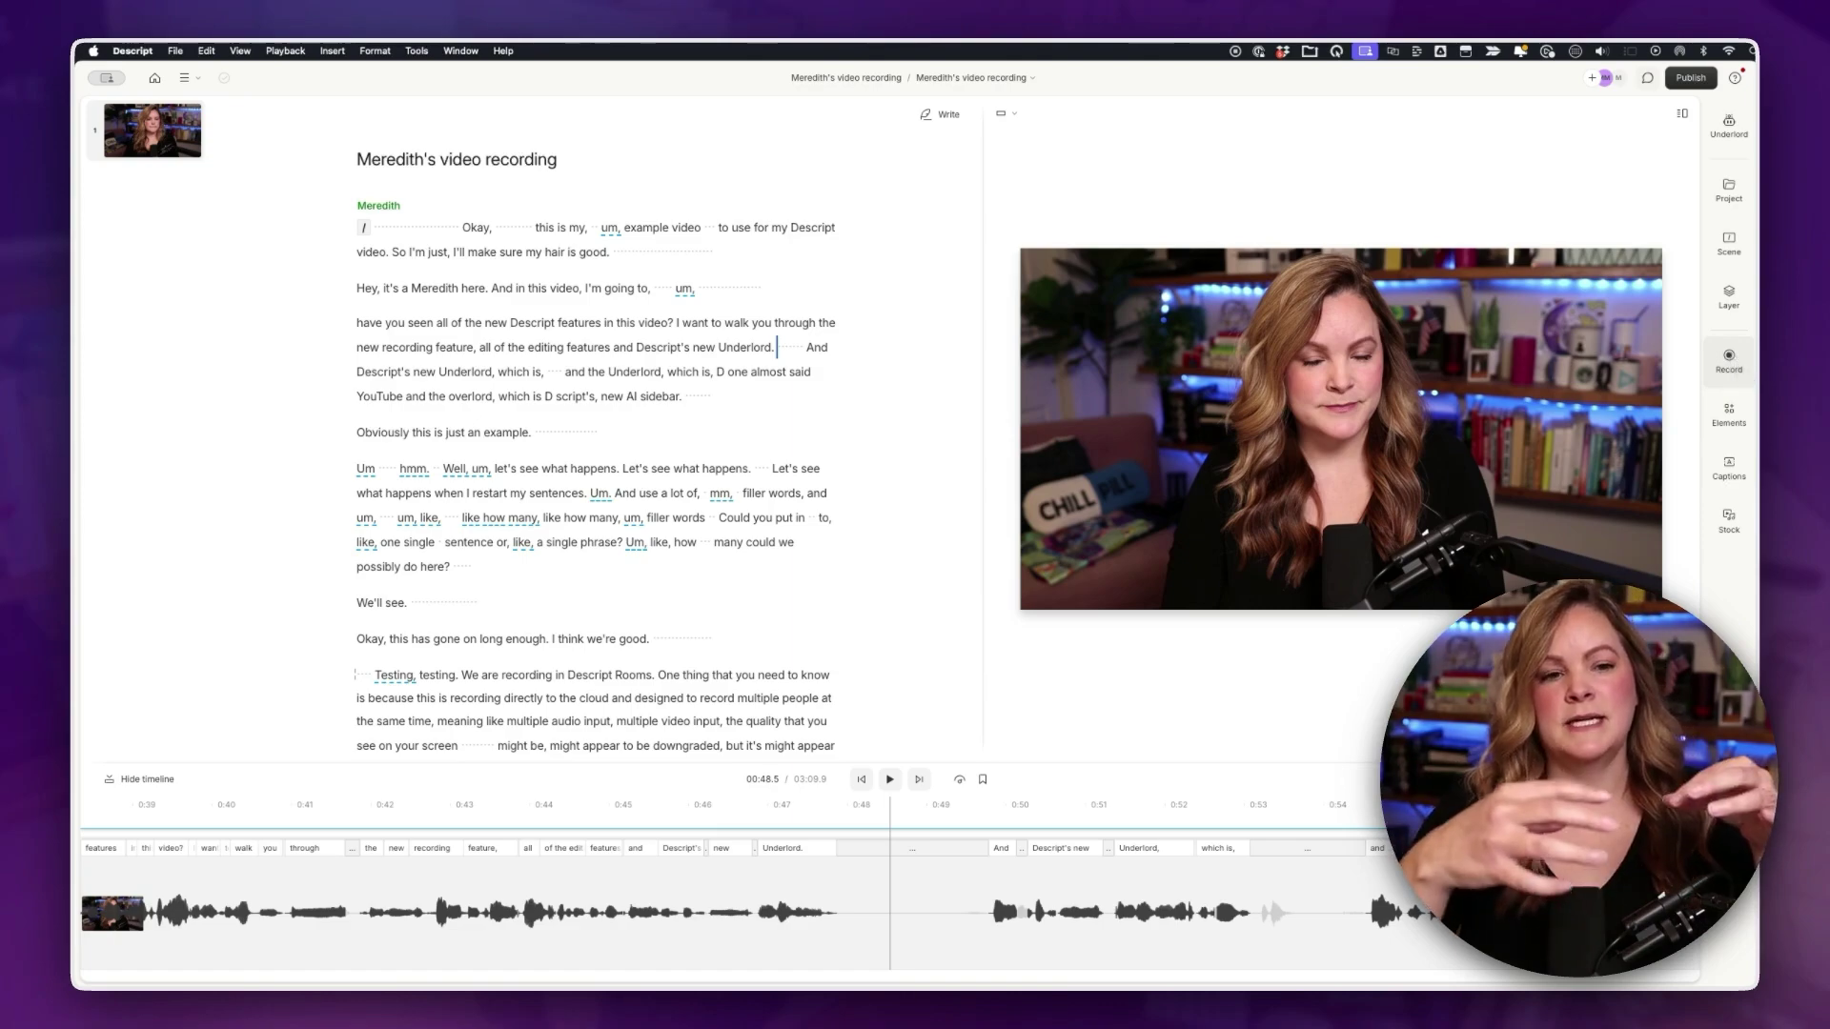
{"action": "scroll", "coordinate": [858, 638], "scroll_direction": "down", "scroll_amount": 5}
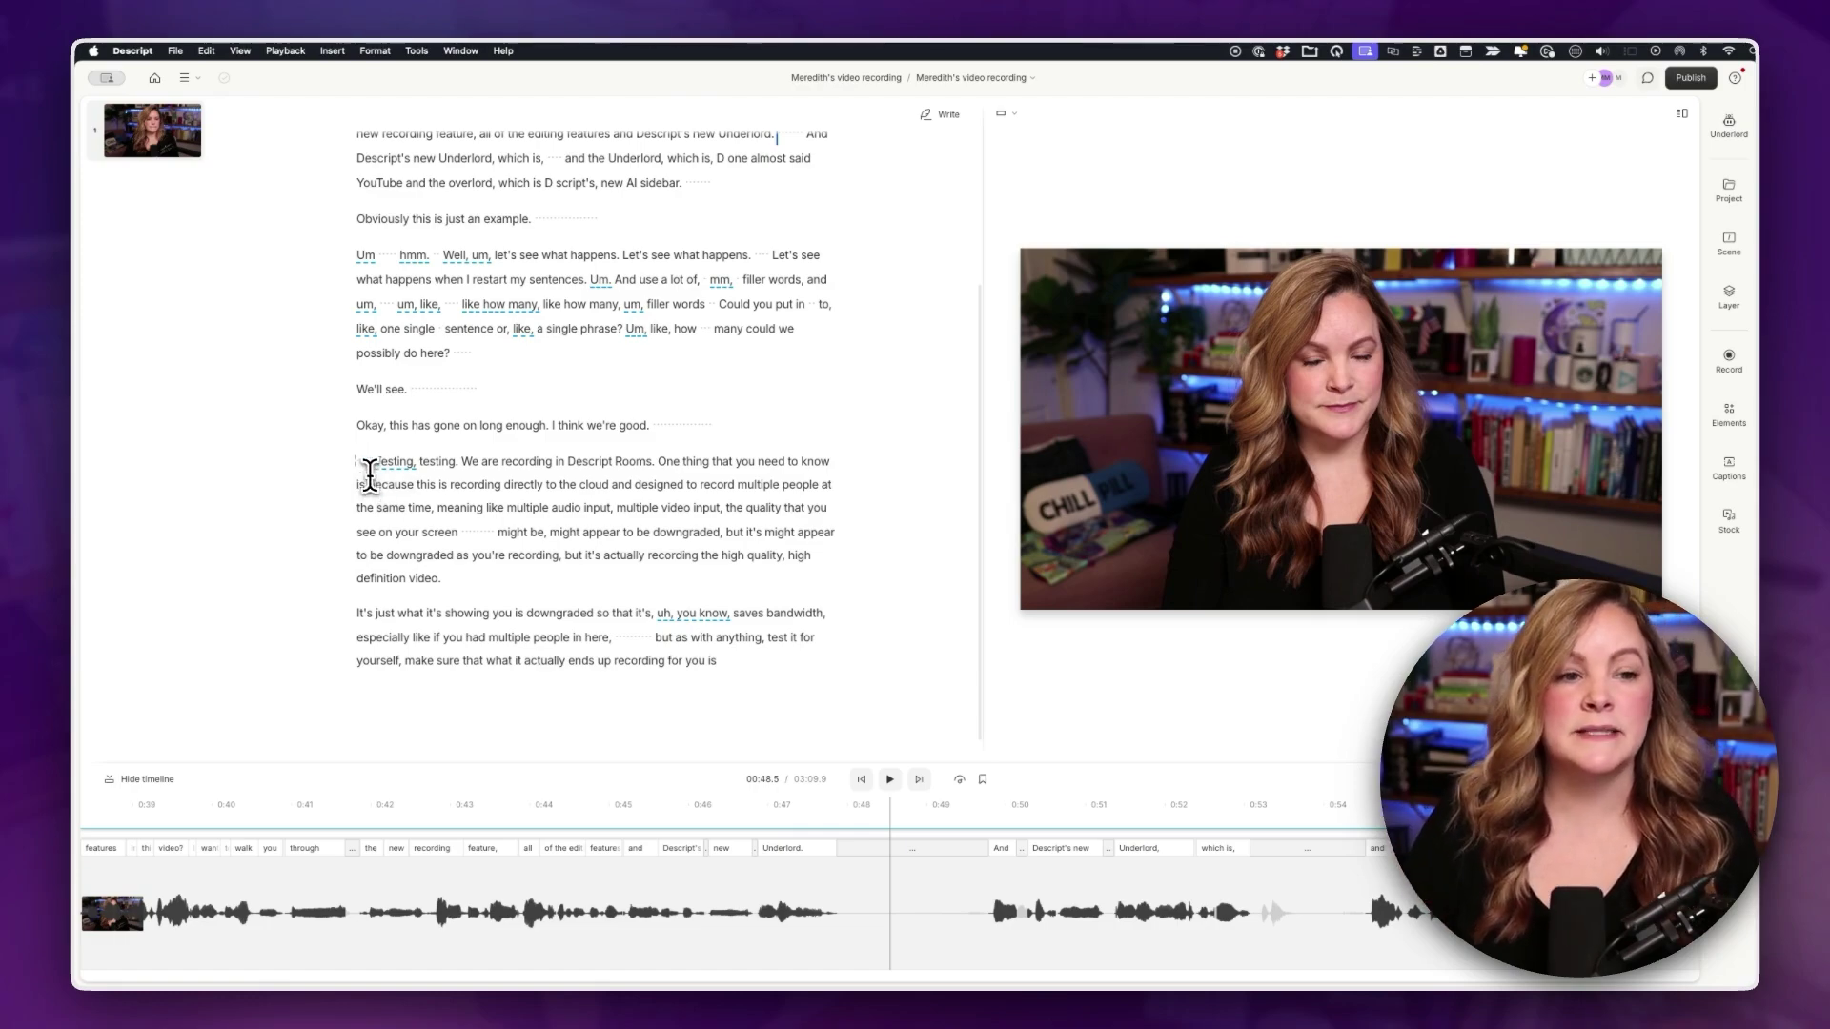
{"action": "left_click_drag", "start_coordinate": [386, 465], "coordinate": [724, 638]}
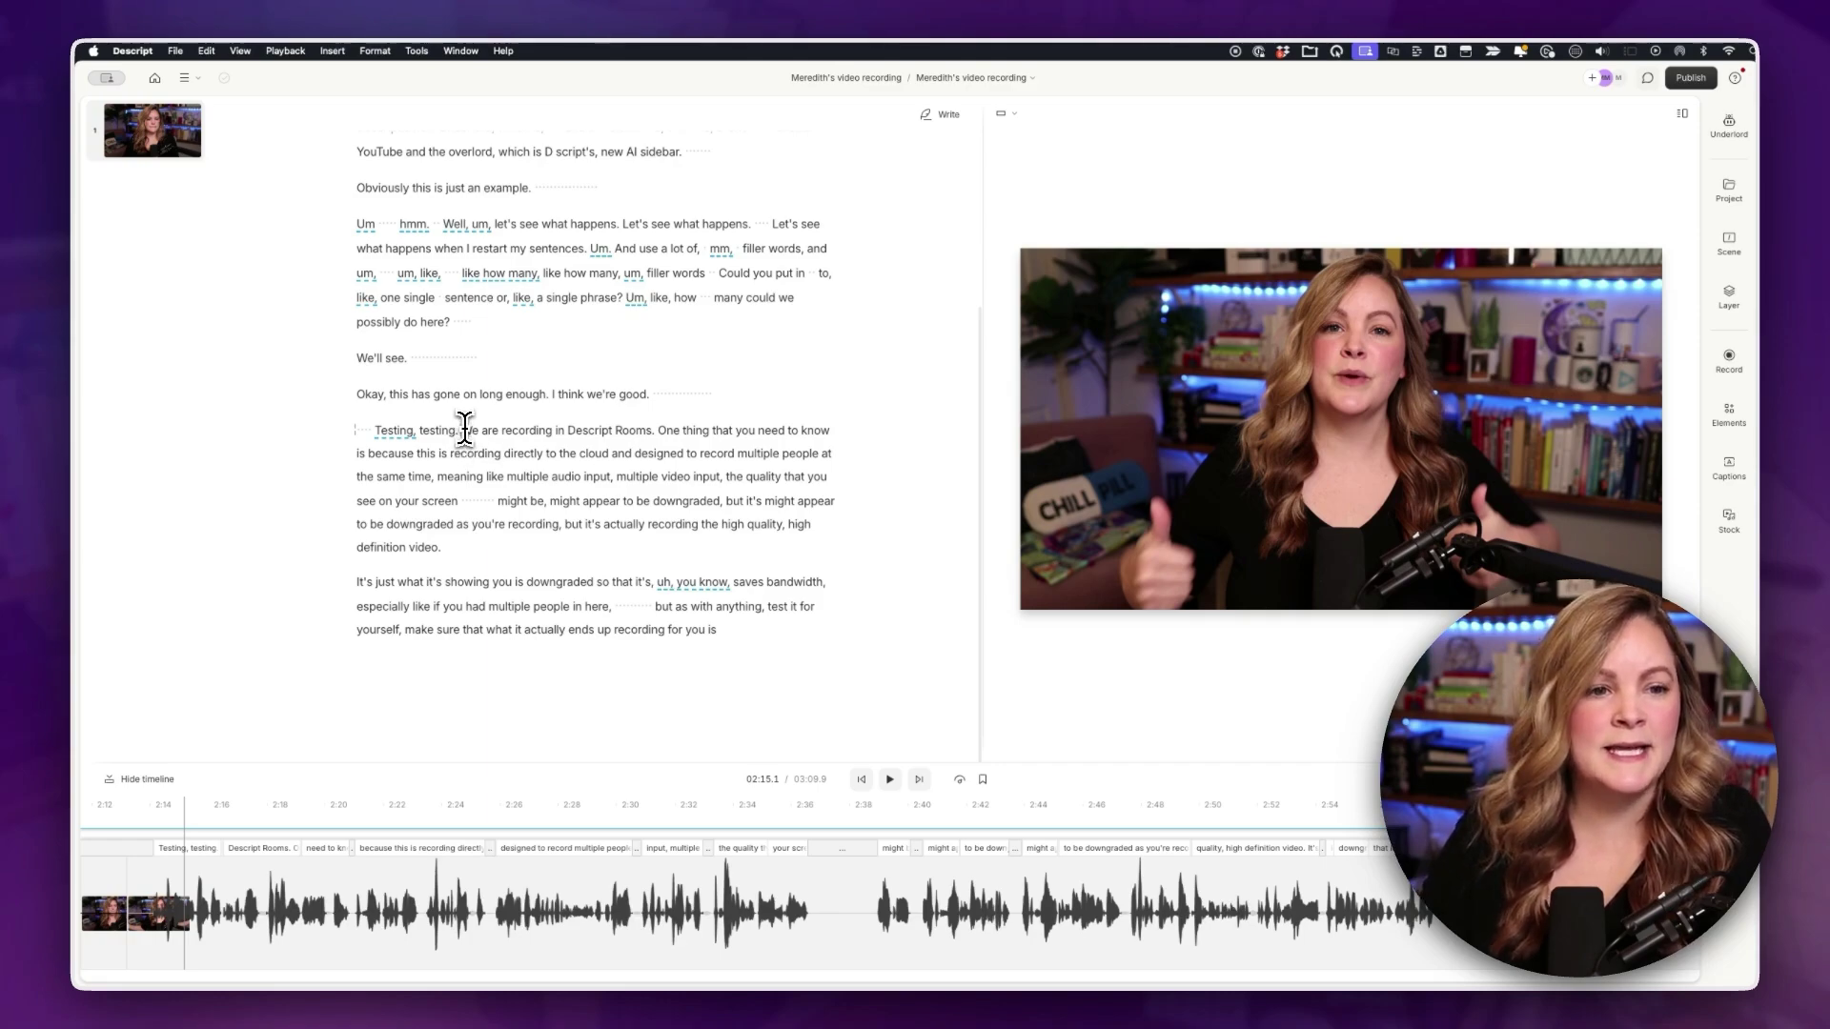
{"action": "scroll", "coordinate": [464, 428], "scroll_direction": "up", "scroll_amount": 5}
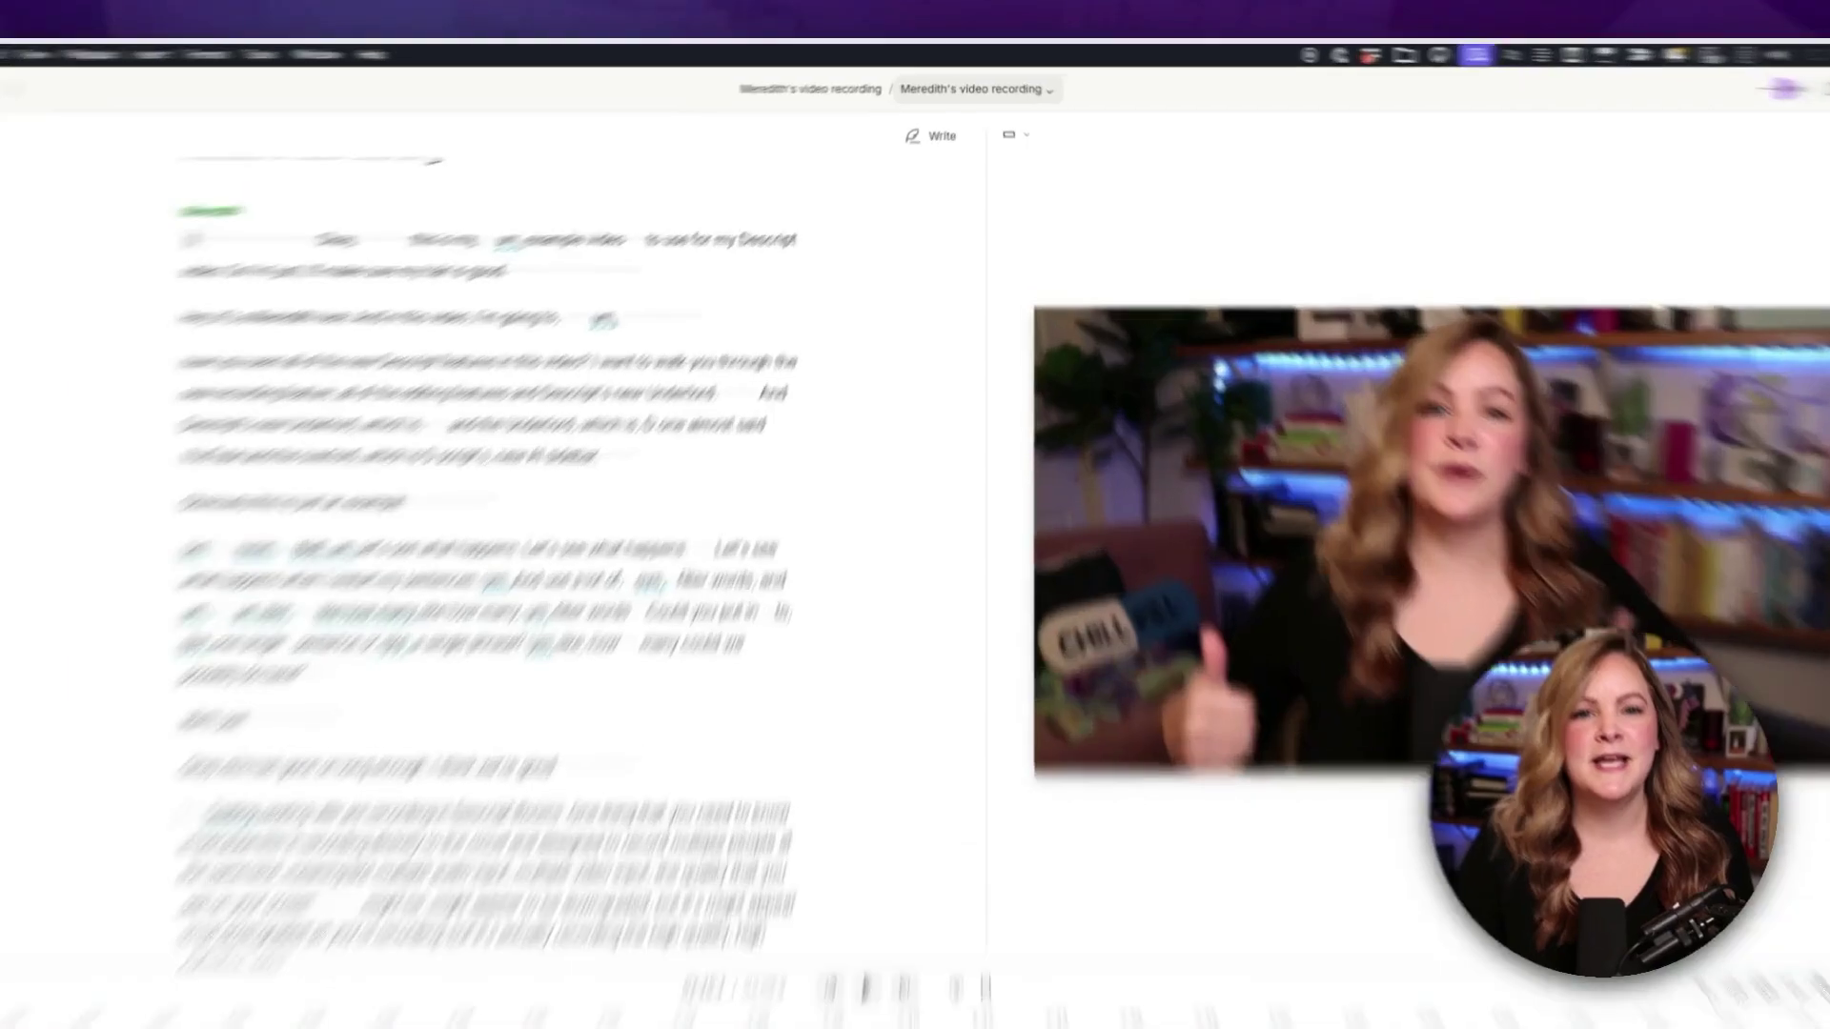
- Duplicate the original video recording composition and check the copy in the compositions list
{"action": "left_click", "coordinate": [1030, 78]}
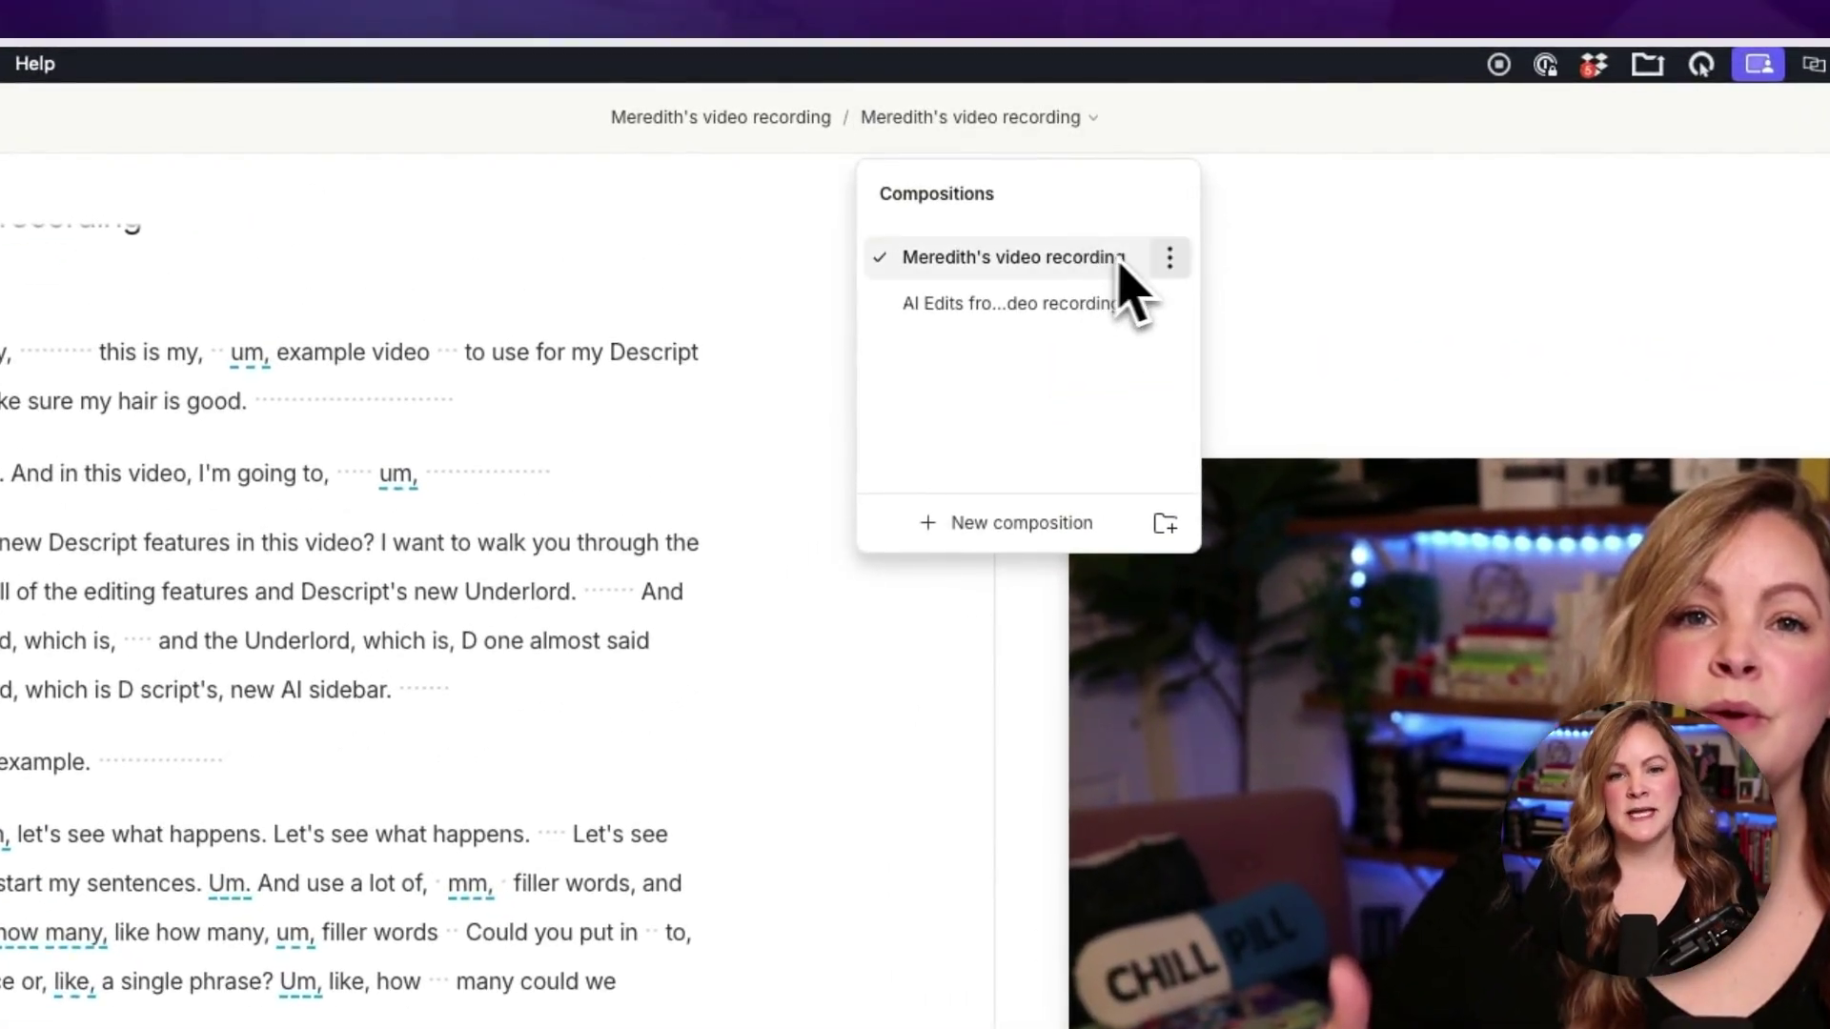
{"action": "left_click", "coordinate": [1171, 259]}
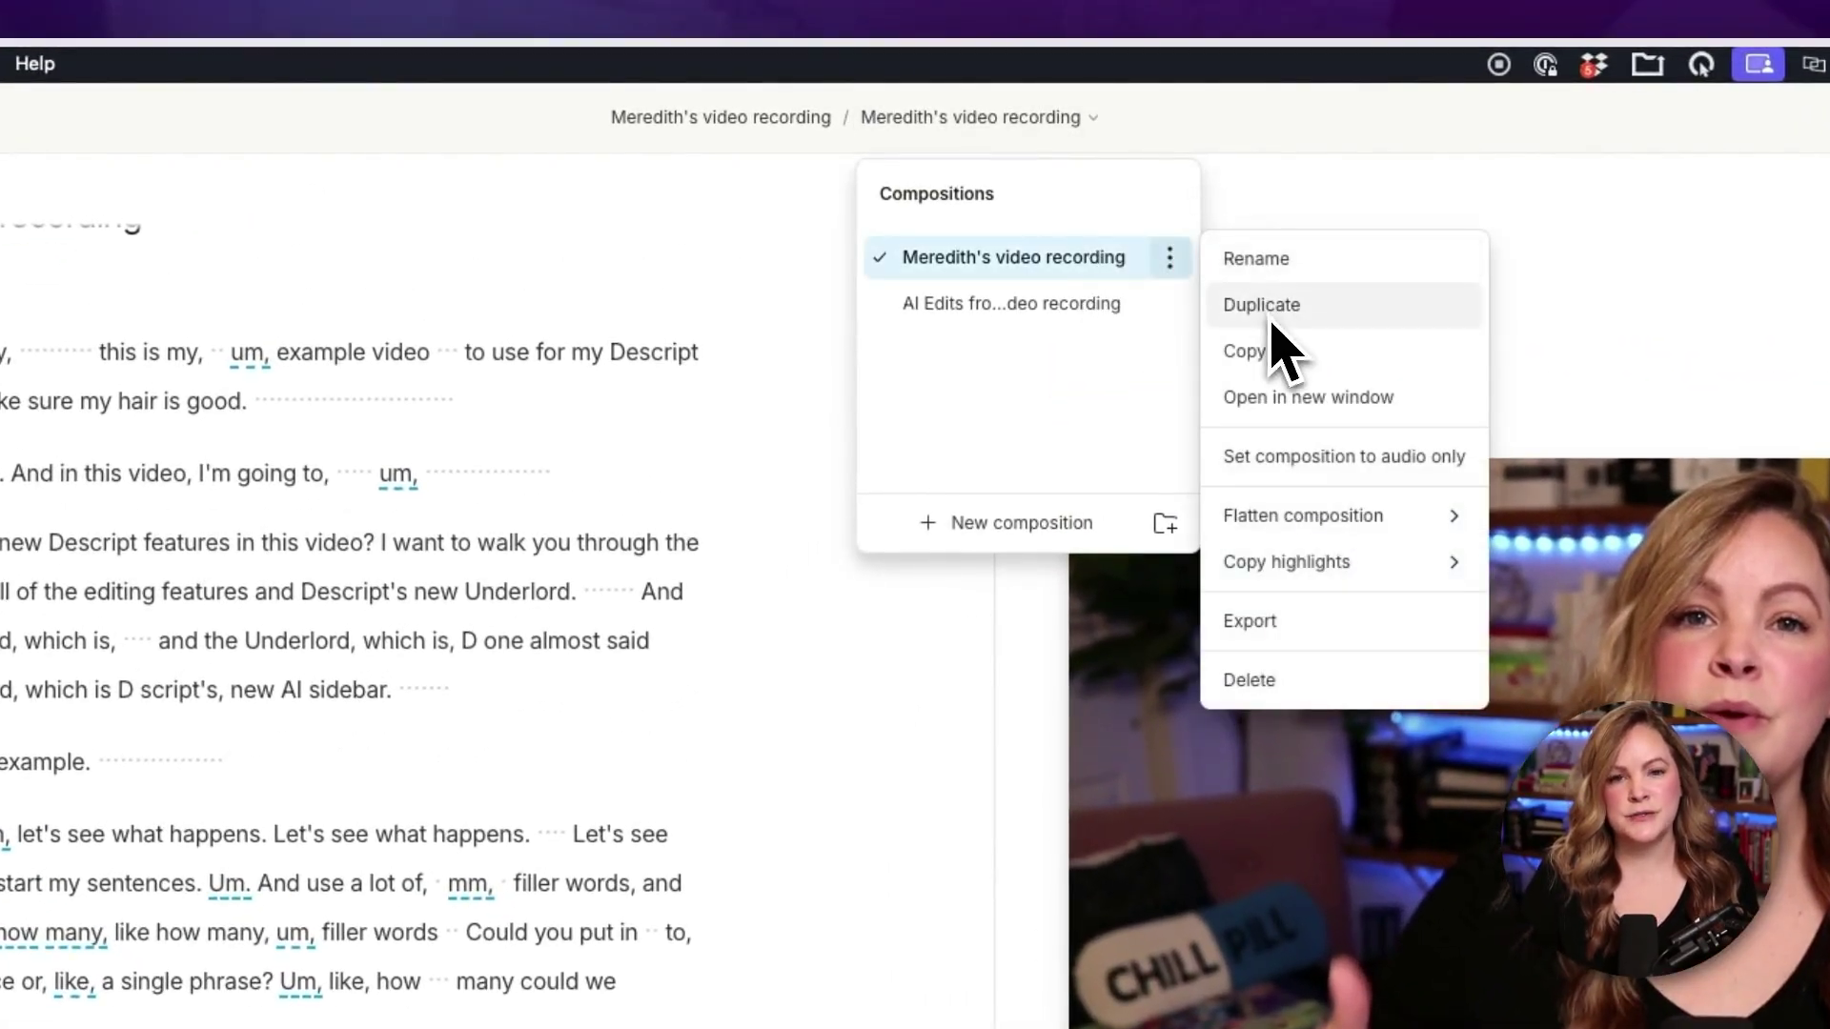
{"action": "left_click", "coordinate": [1267, 305]}
{"action": "left_click", "coordinate": [1049, 118]}
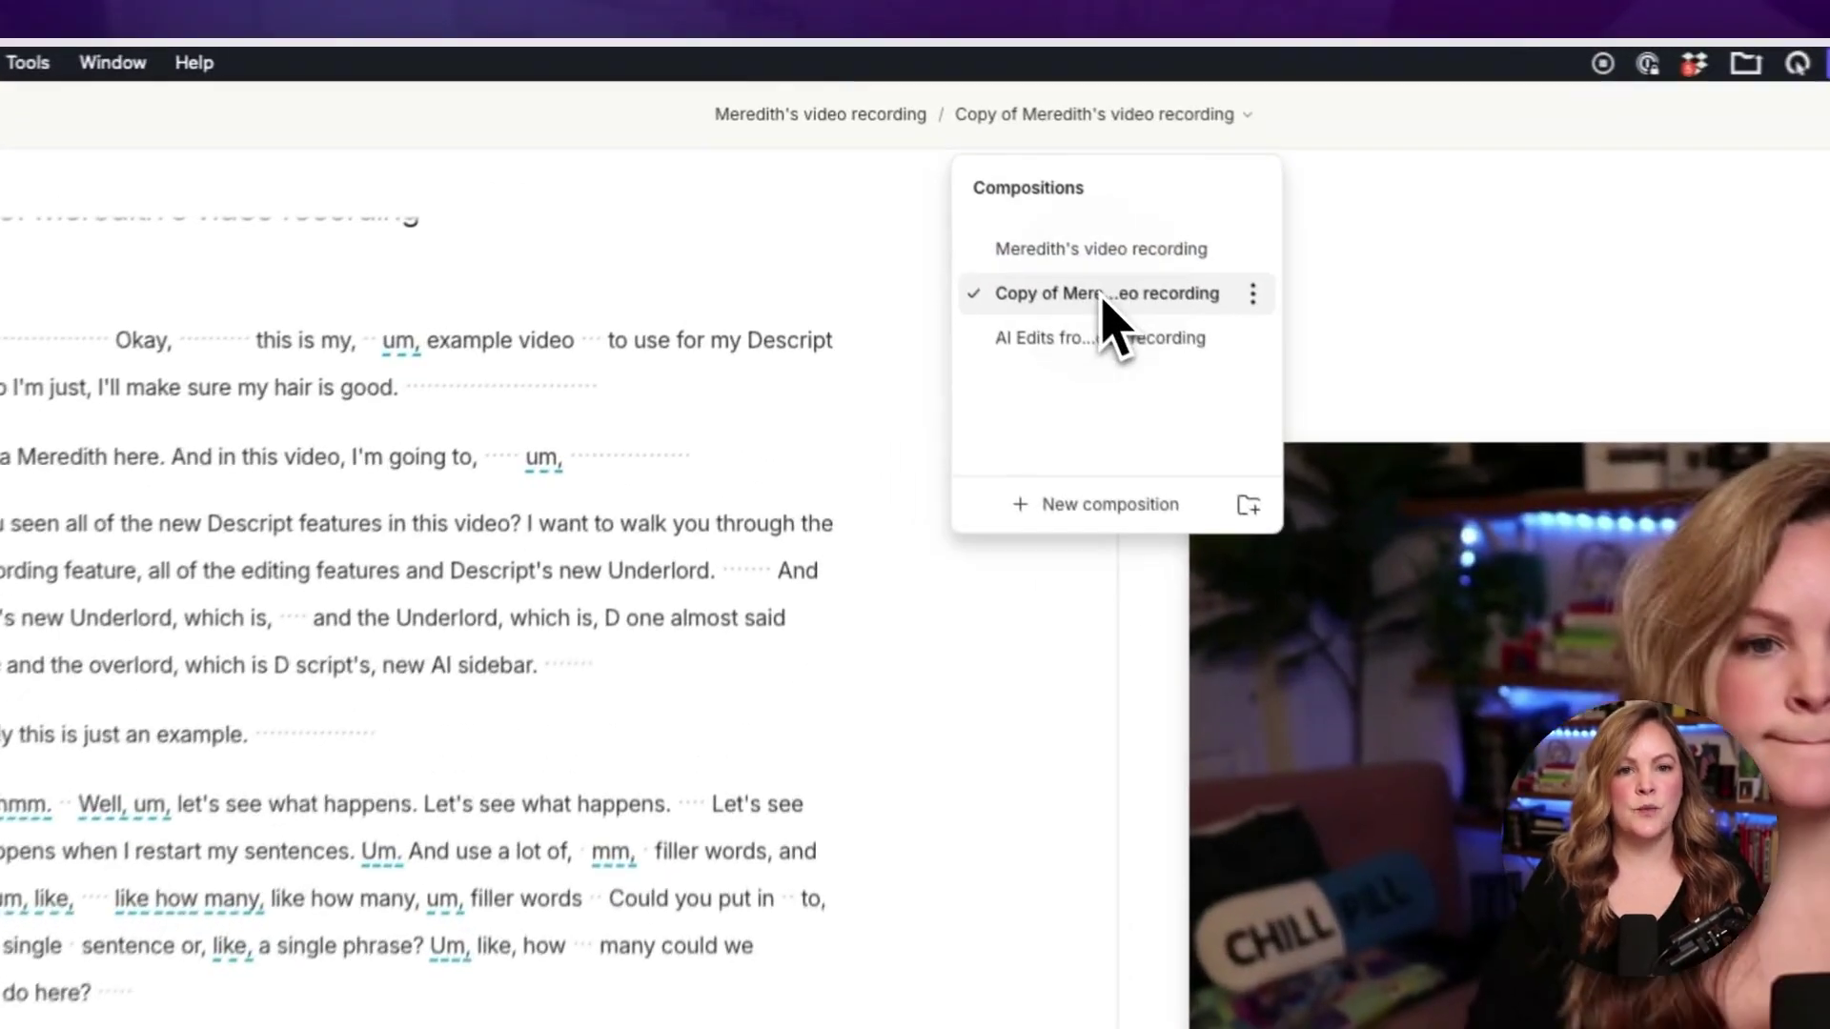
{"action": "left_click", "coordinate": [977, 170]}
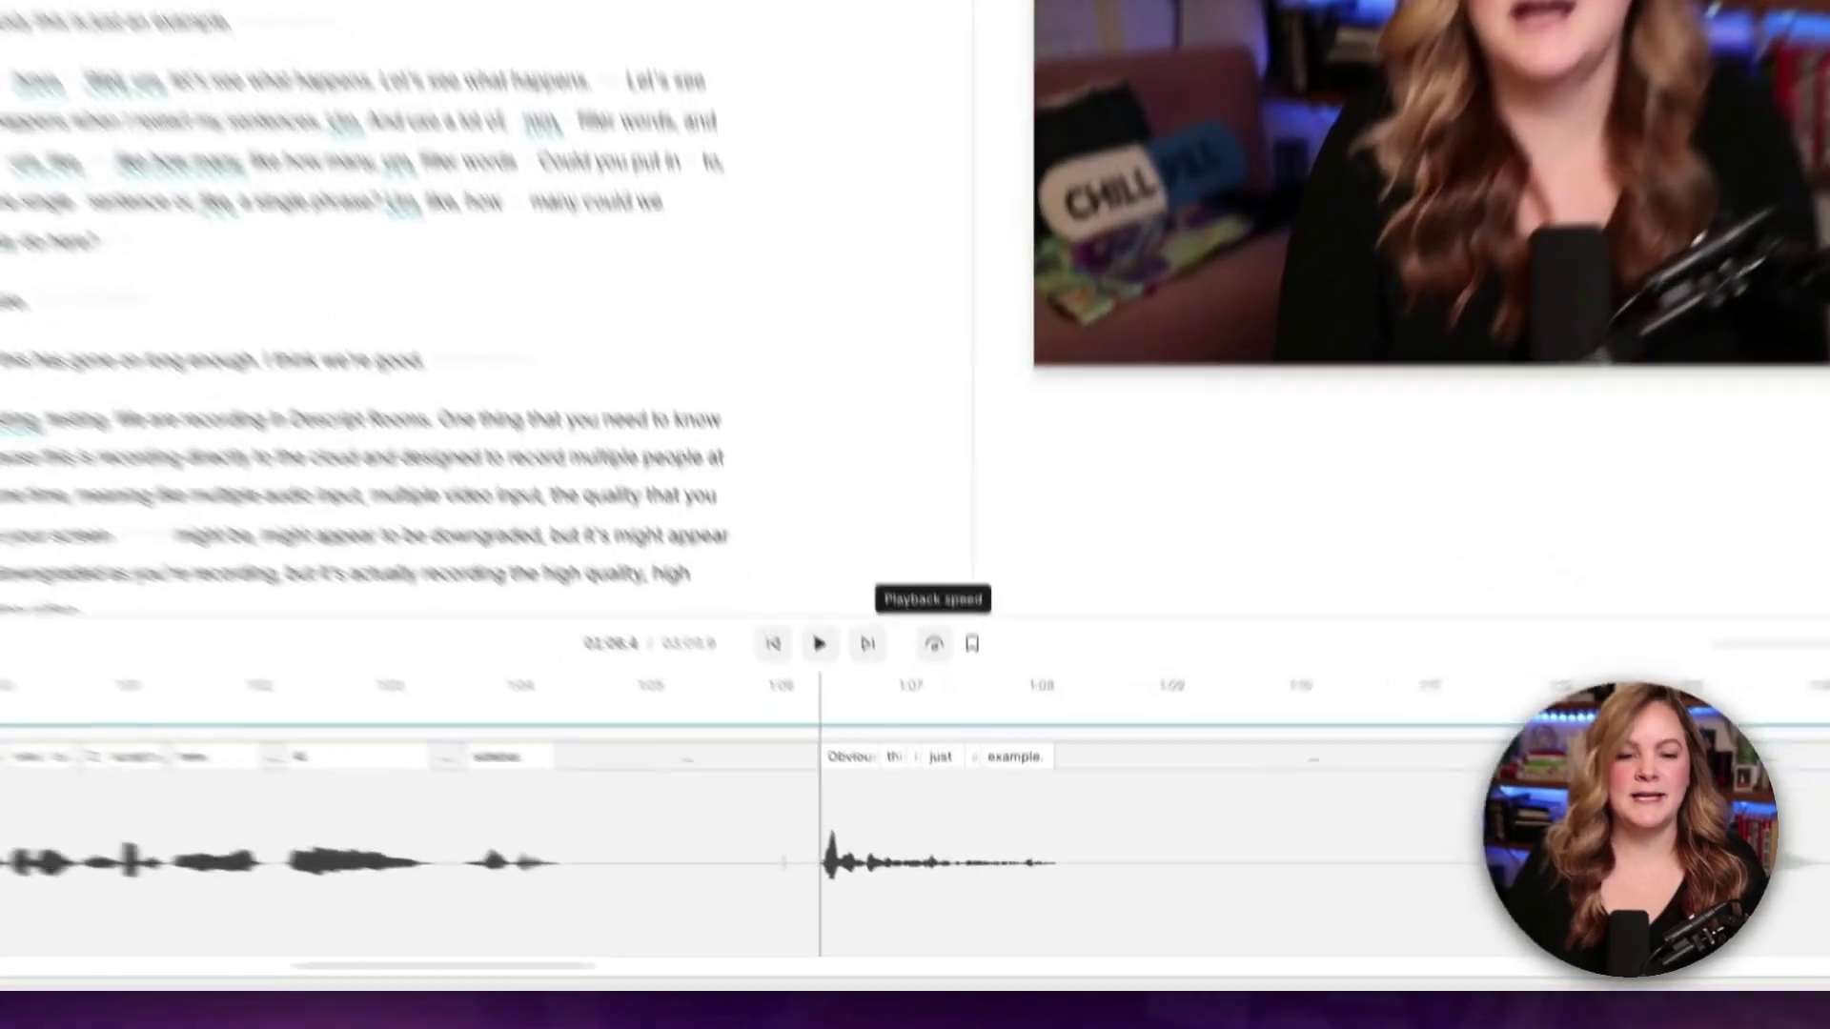
- Look over the playback speed options from 0.5x to 3x and close the list
{"action": "left_click", "coordinate": [959, 780]}
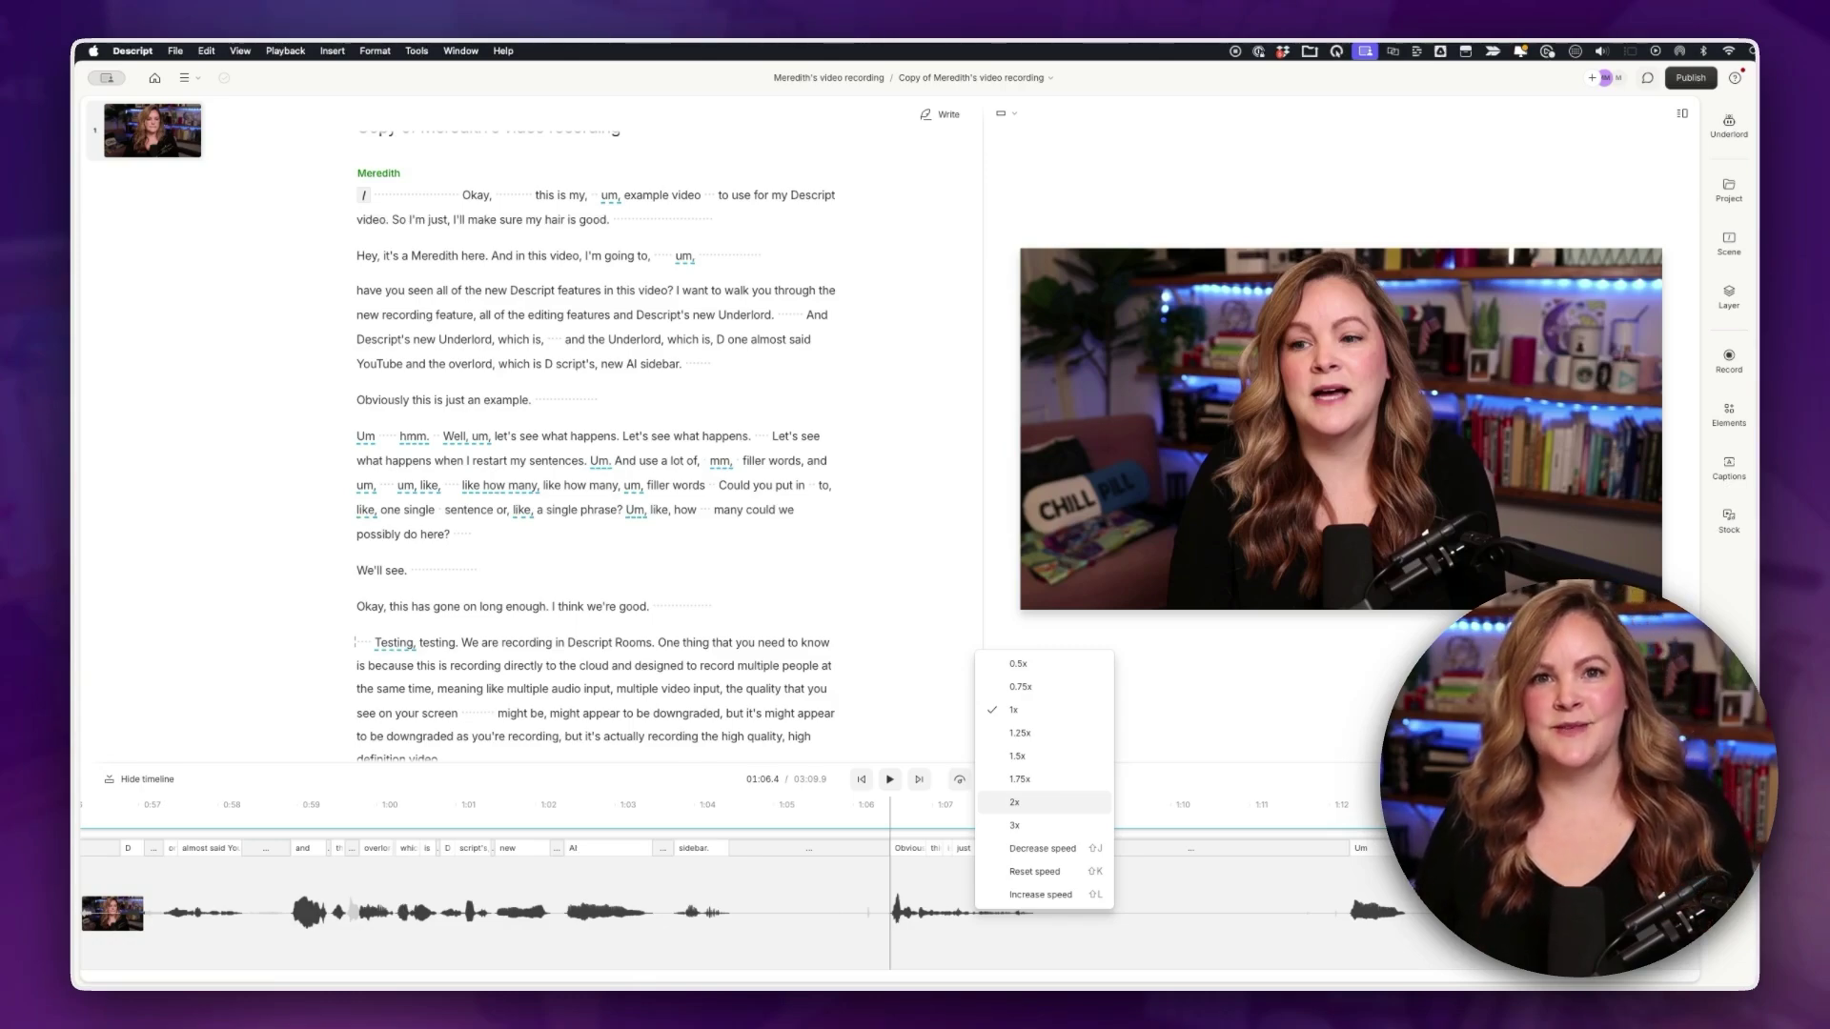
{"action": "double_click", "coordinate": [511, 713]}
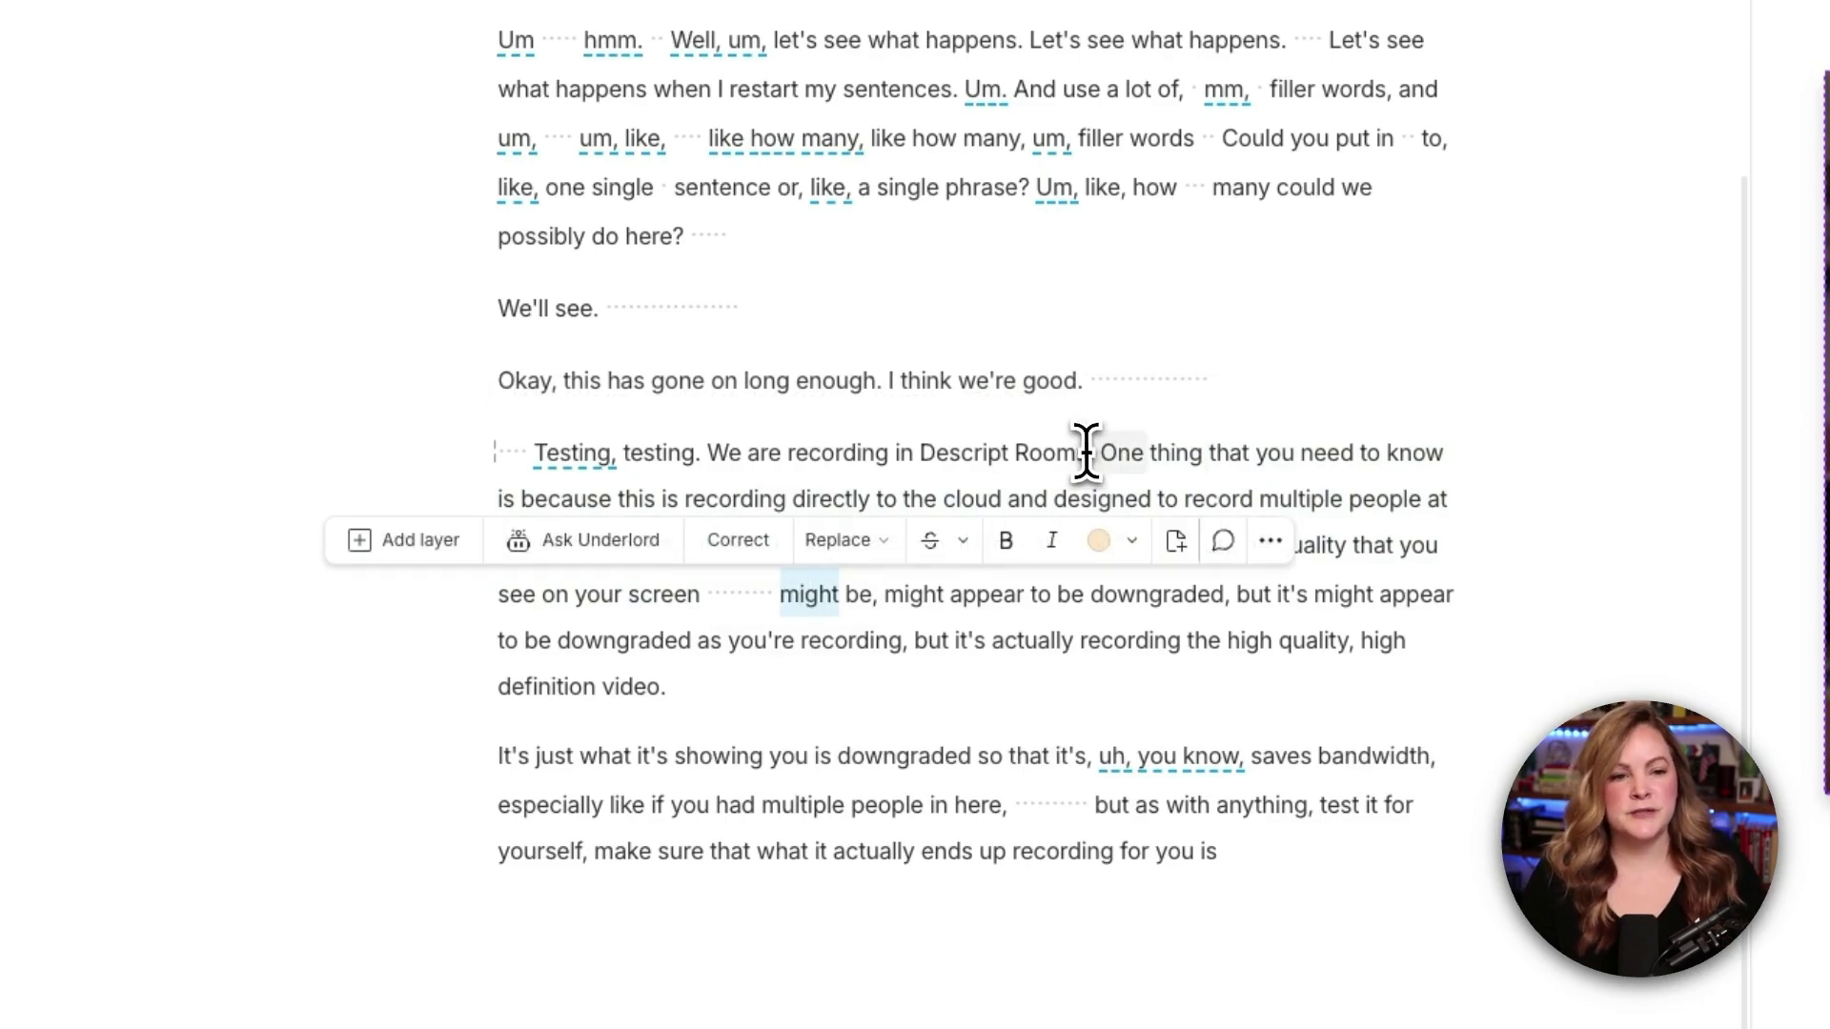
- Highlight the script passage from "One thing that you need to know" to "see on your screen" in purple
{"action": "left_click", "coordinate": [1086, 451]}
{"action": "left_click_drag", "start_coordinate": [1093, 453], "coordinate": [696, 584]}
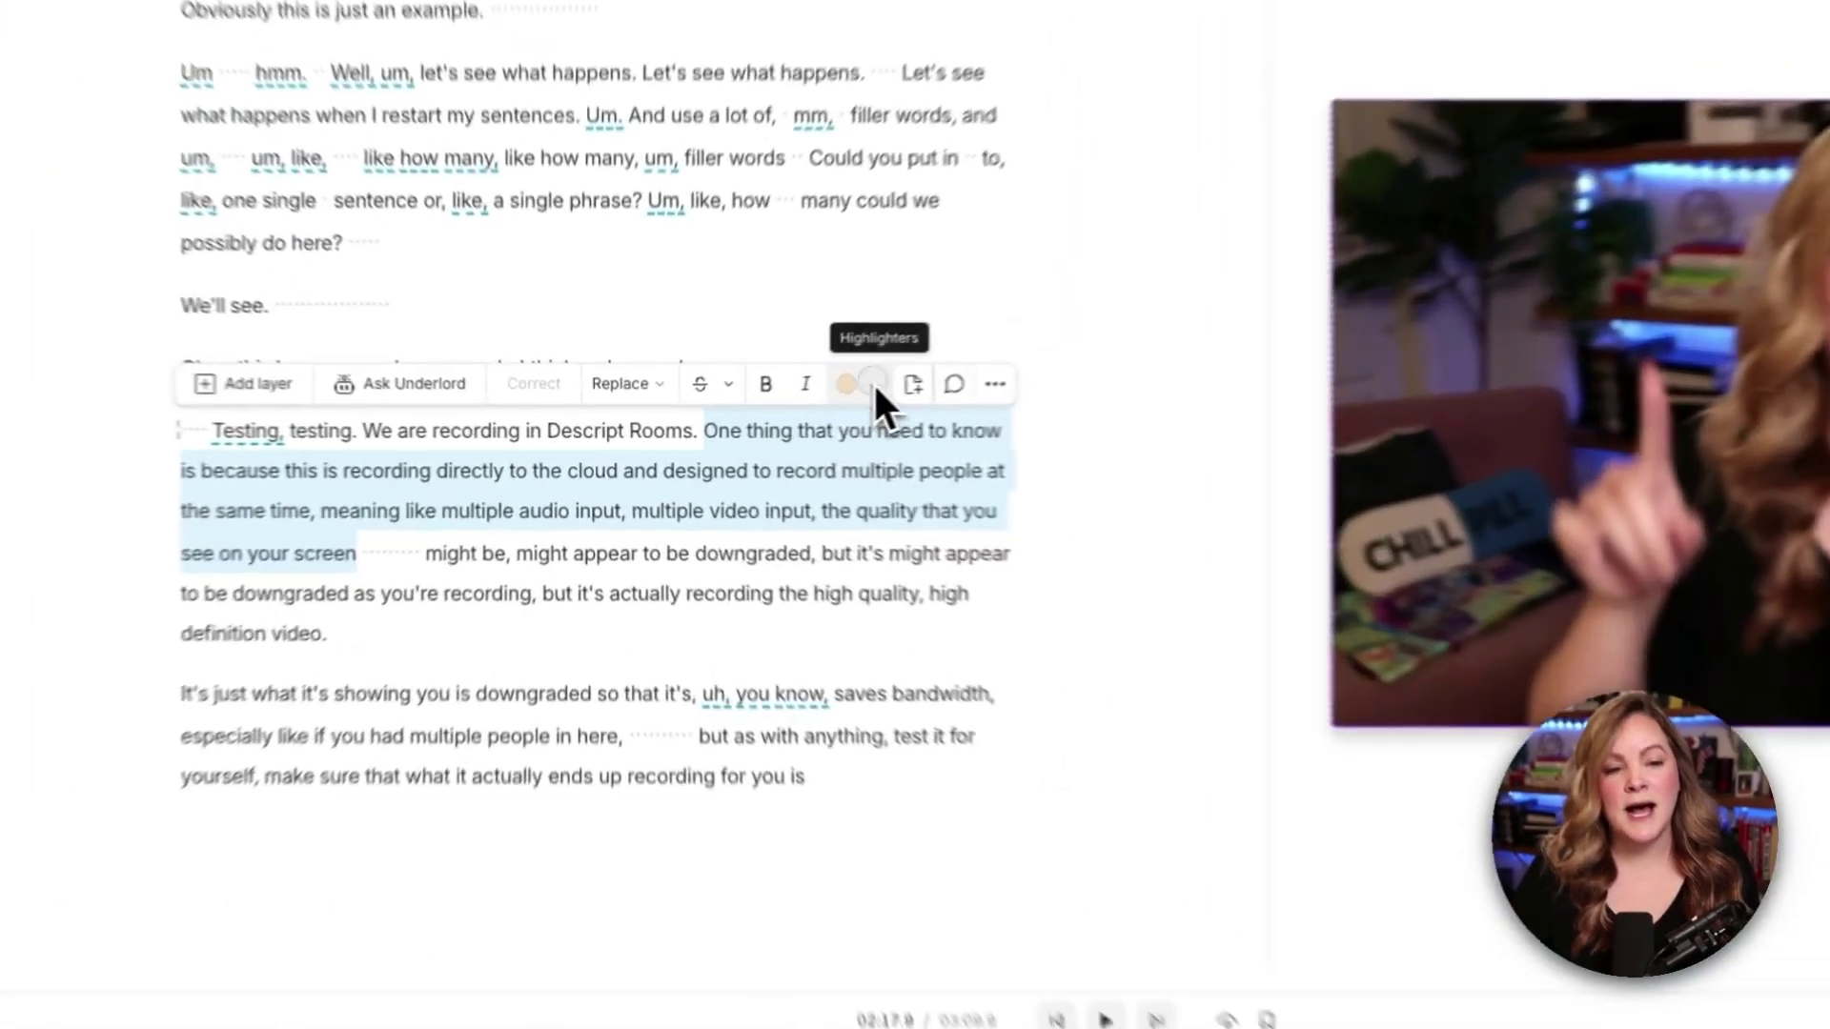
{"action": "left_click", "coordinate": [757, 412]}
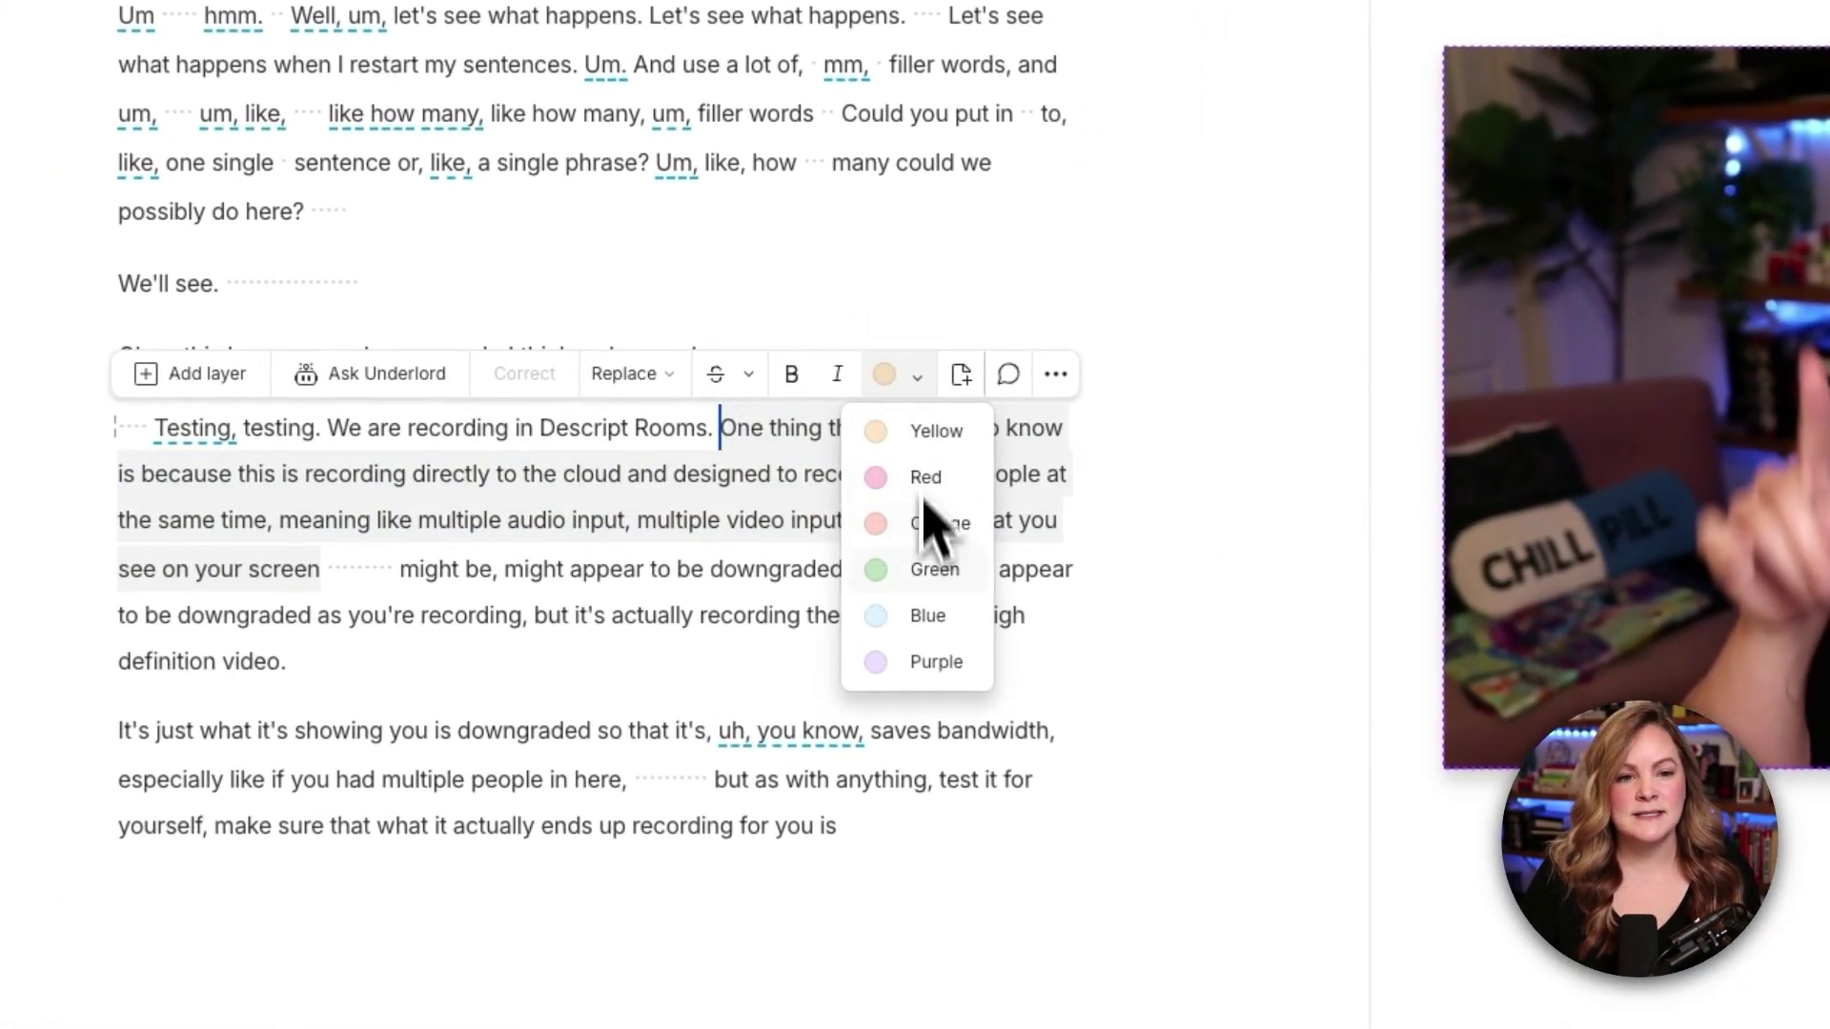
{"action": "left_click", "coordinate": [925, 667]}
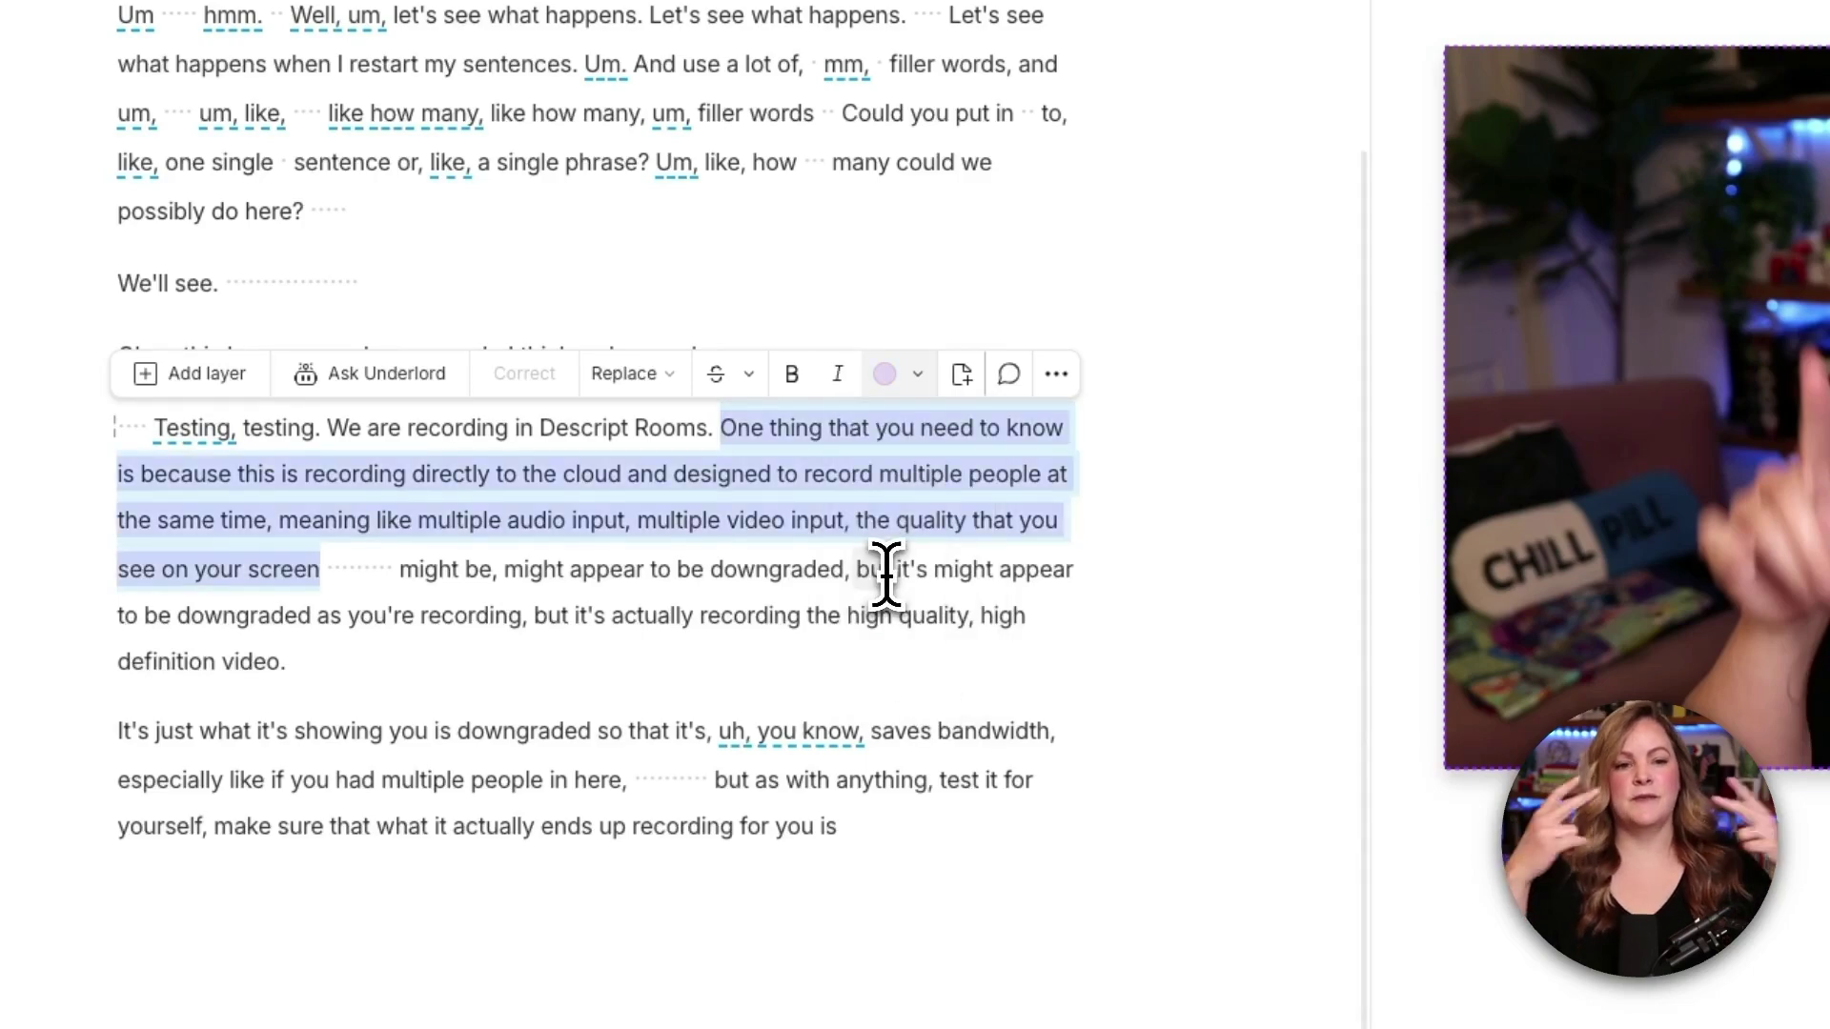
{"action": "key", "text": "Escape"}
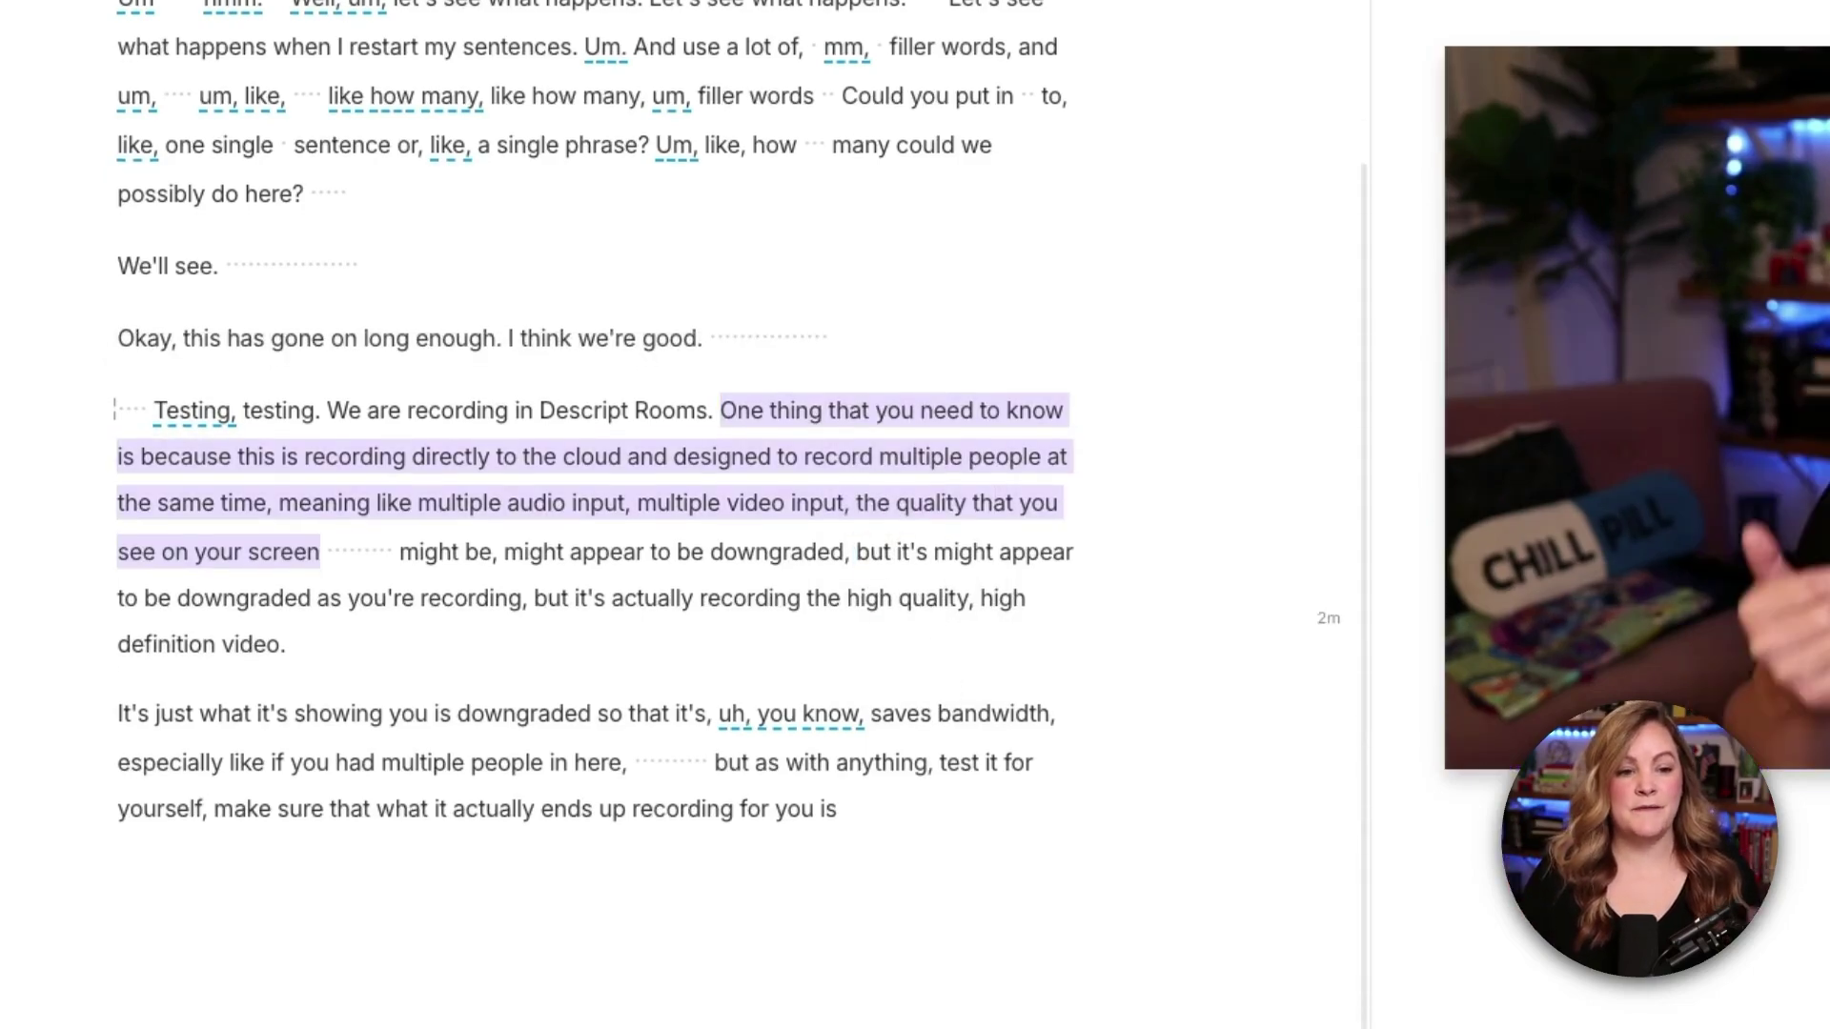
- Trim out the timeline pauses before and after "Obviously this is just an example.", splitting the clip after "example."
{"action": "scroll", "coordinate": [595, 477], "scroll_direction": "up", "scroll_amount": 5}
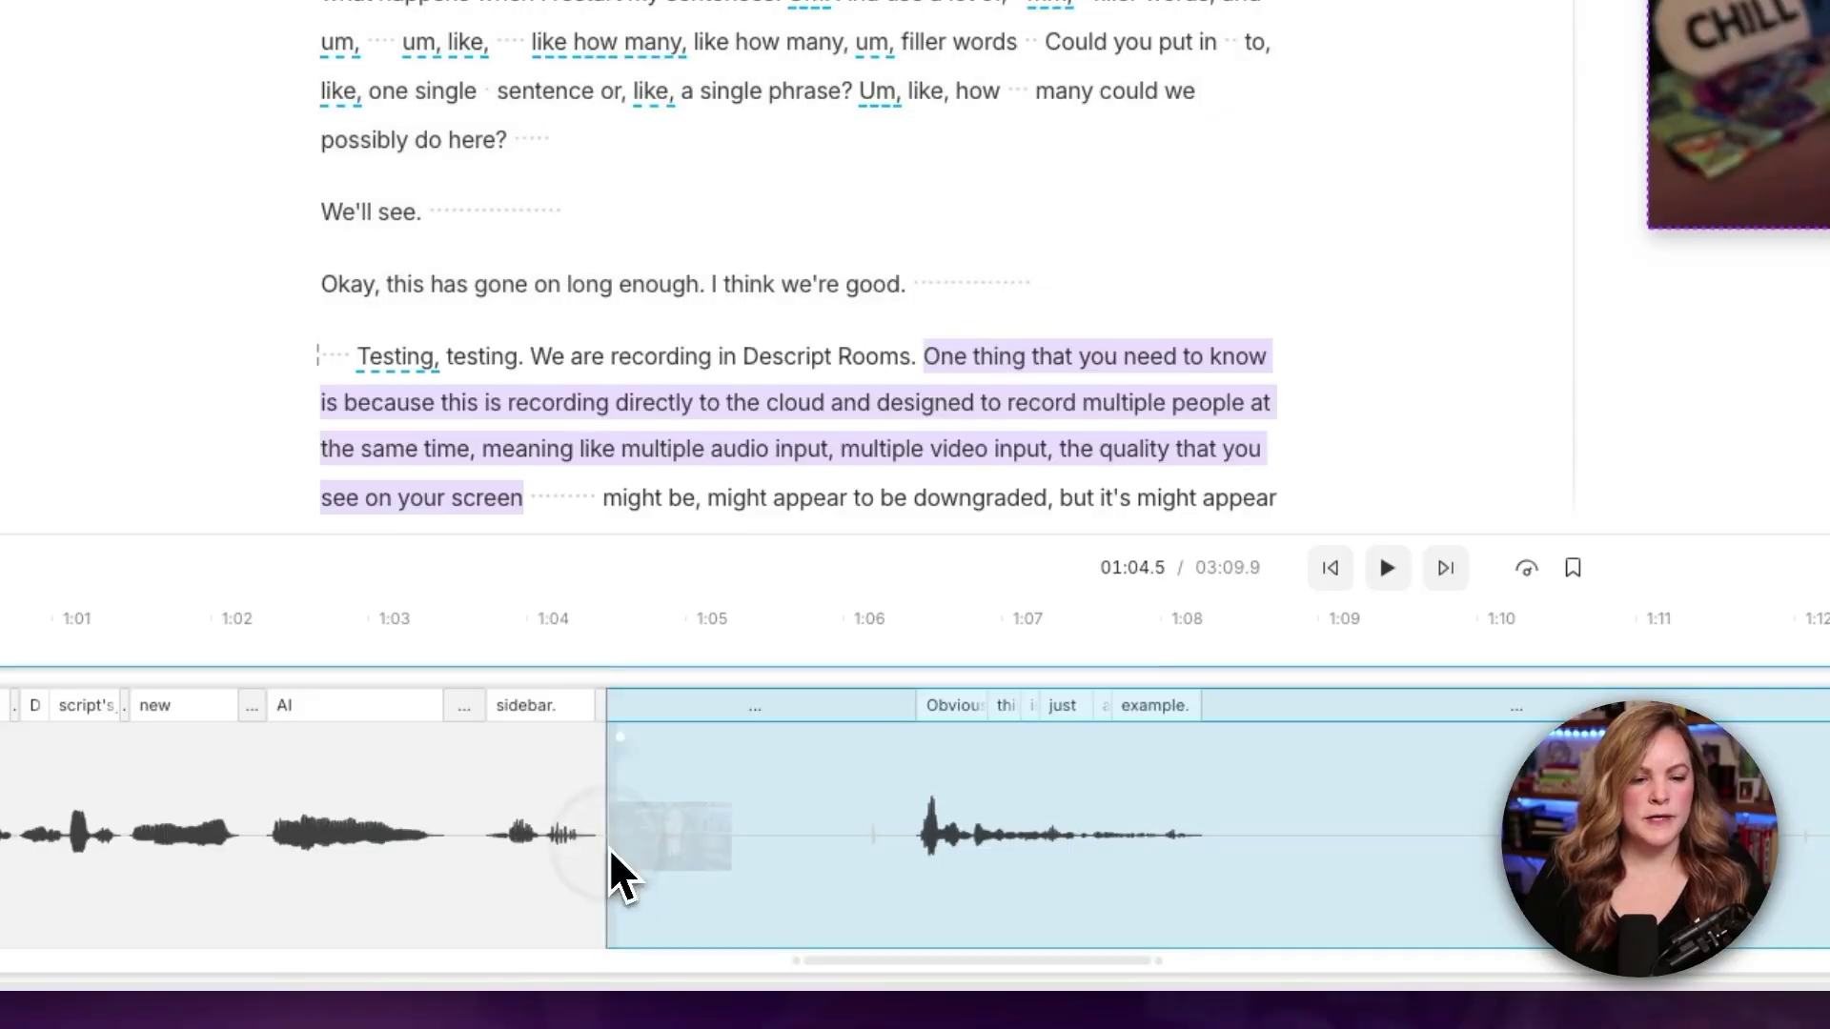
{"action": "left_click_drag", "start_coordinate": [886, 848], "coordinate": [929, 846]}
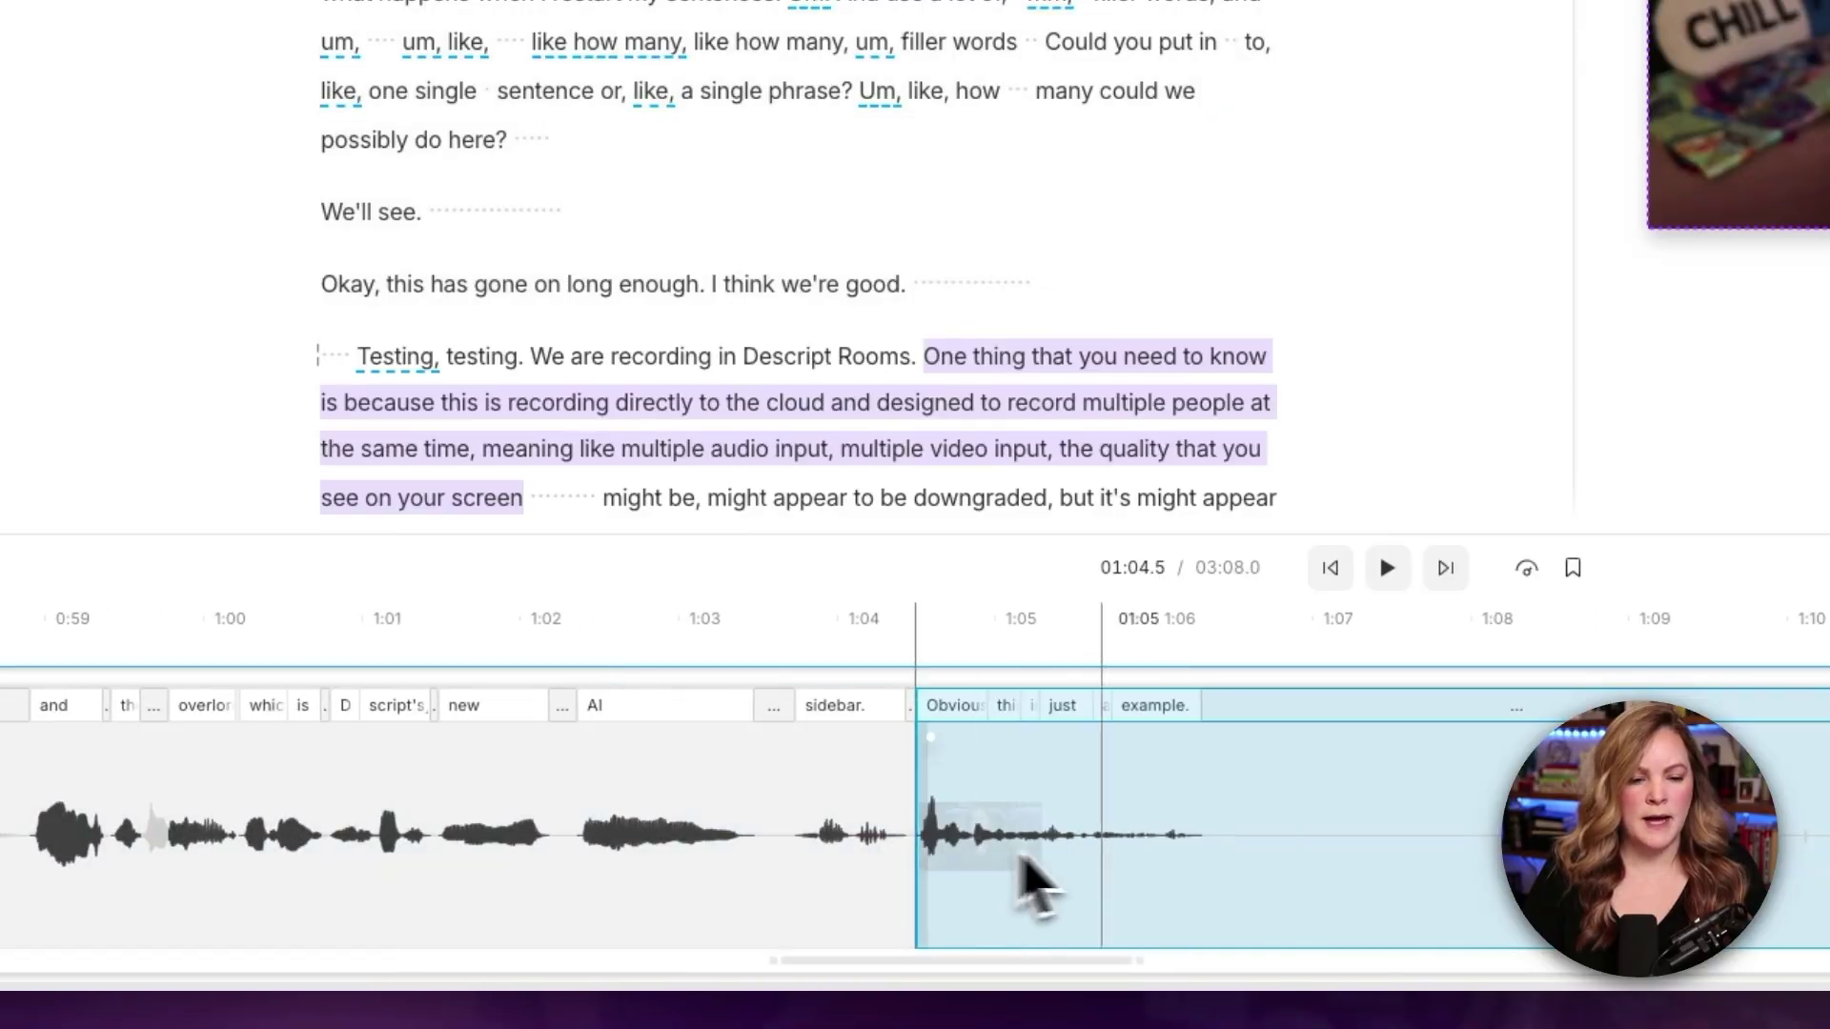
{"action": "left_click", "coordinate": [1198, 850]}
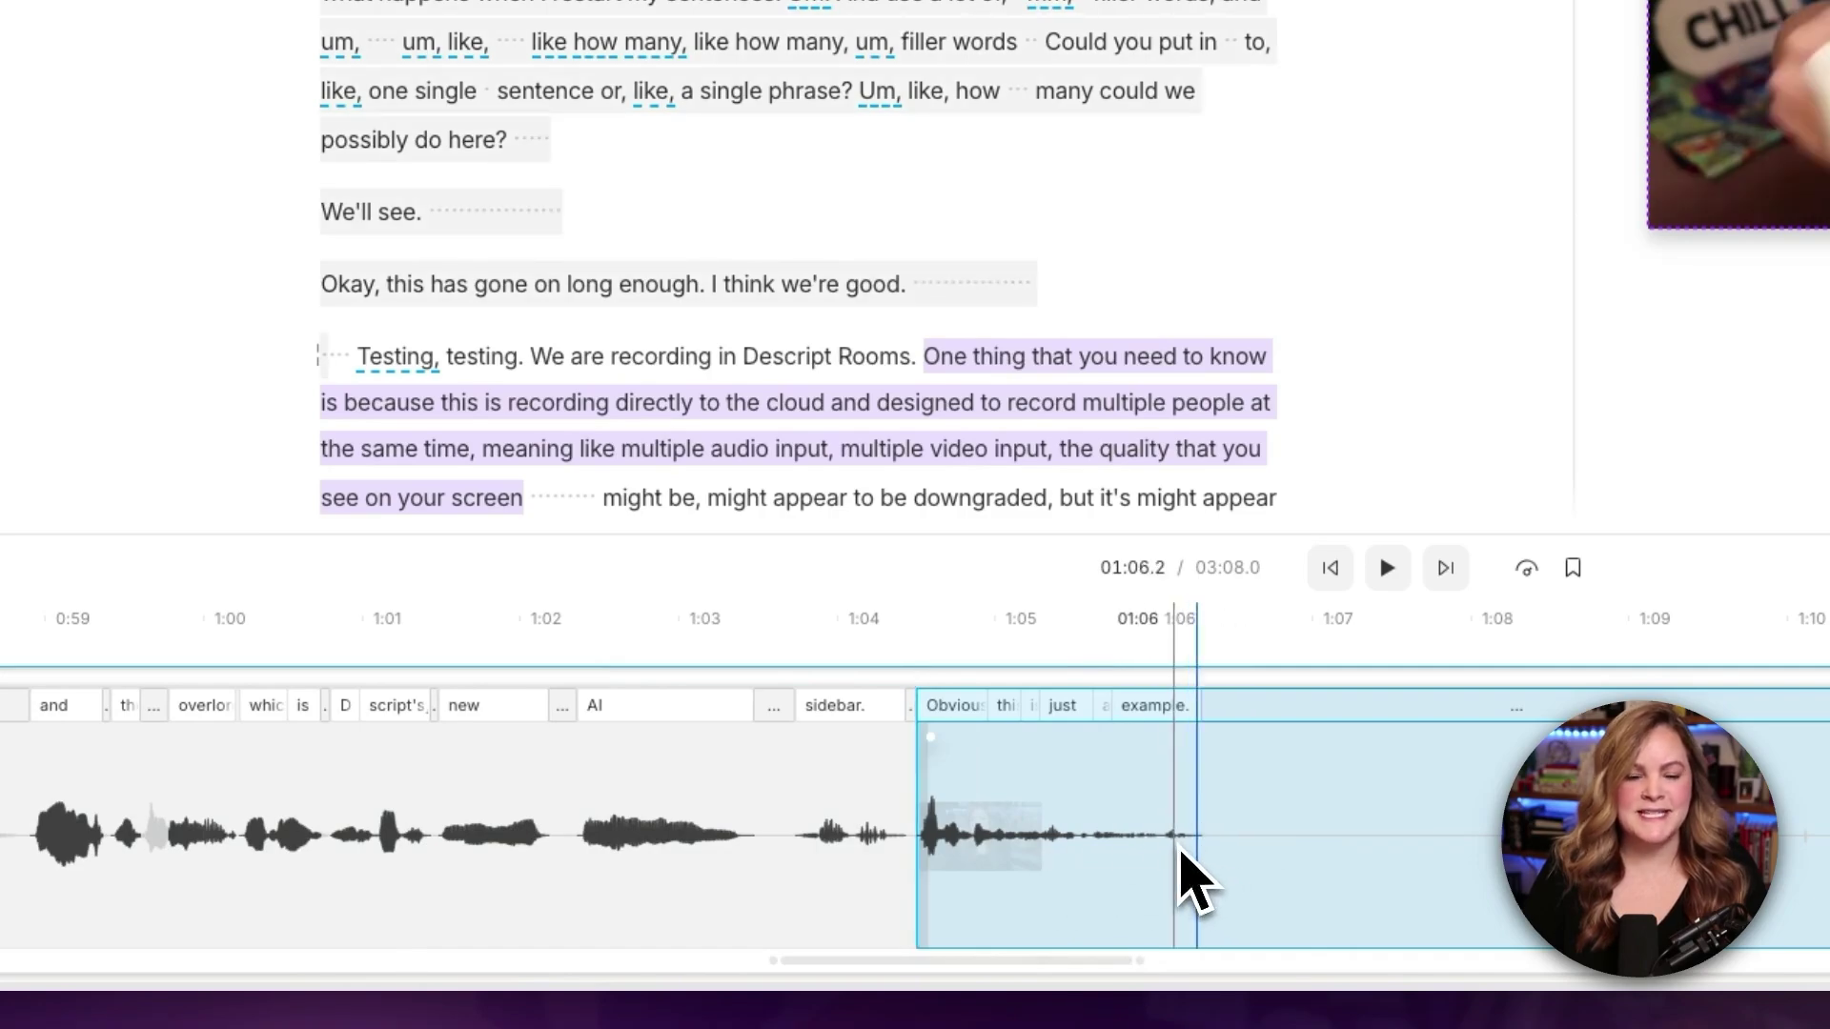
{"action": "left_click", "coordinate": [1204, 850]}
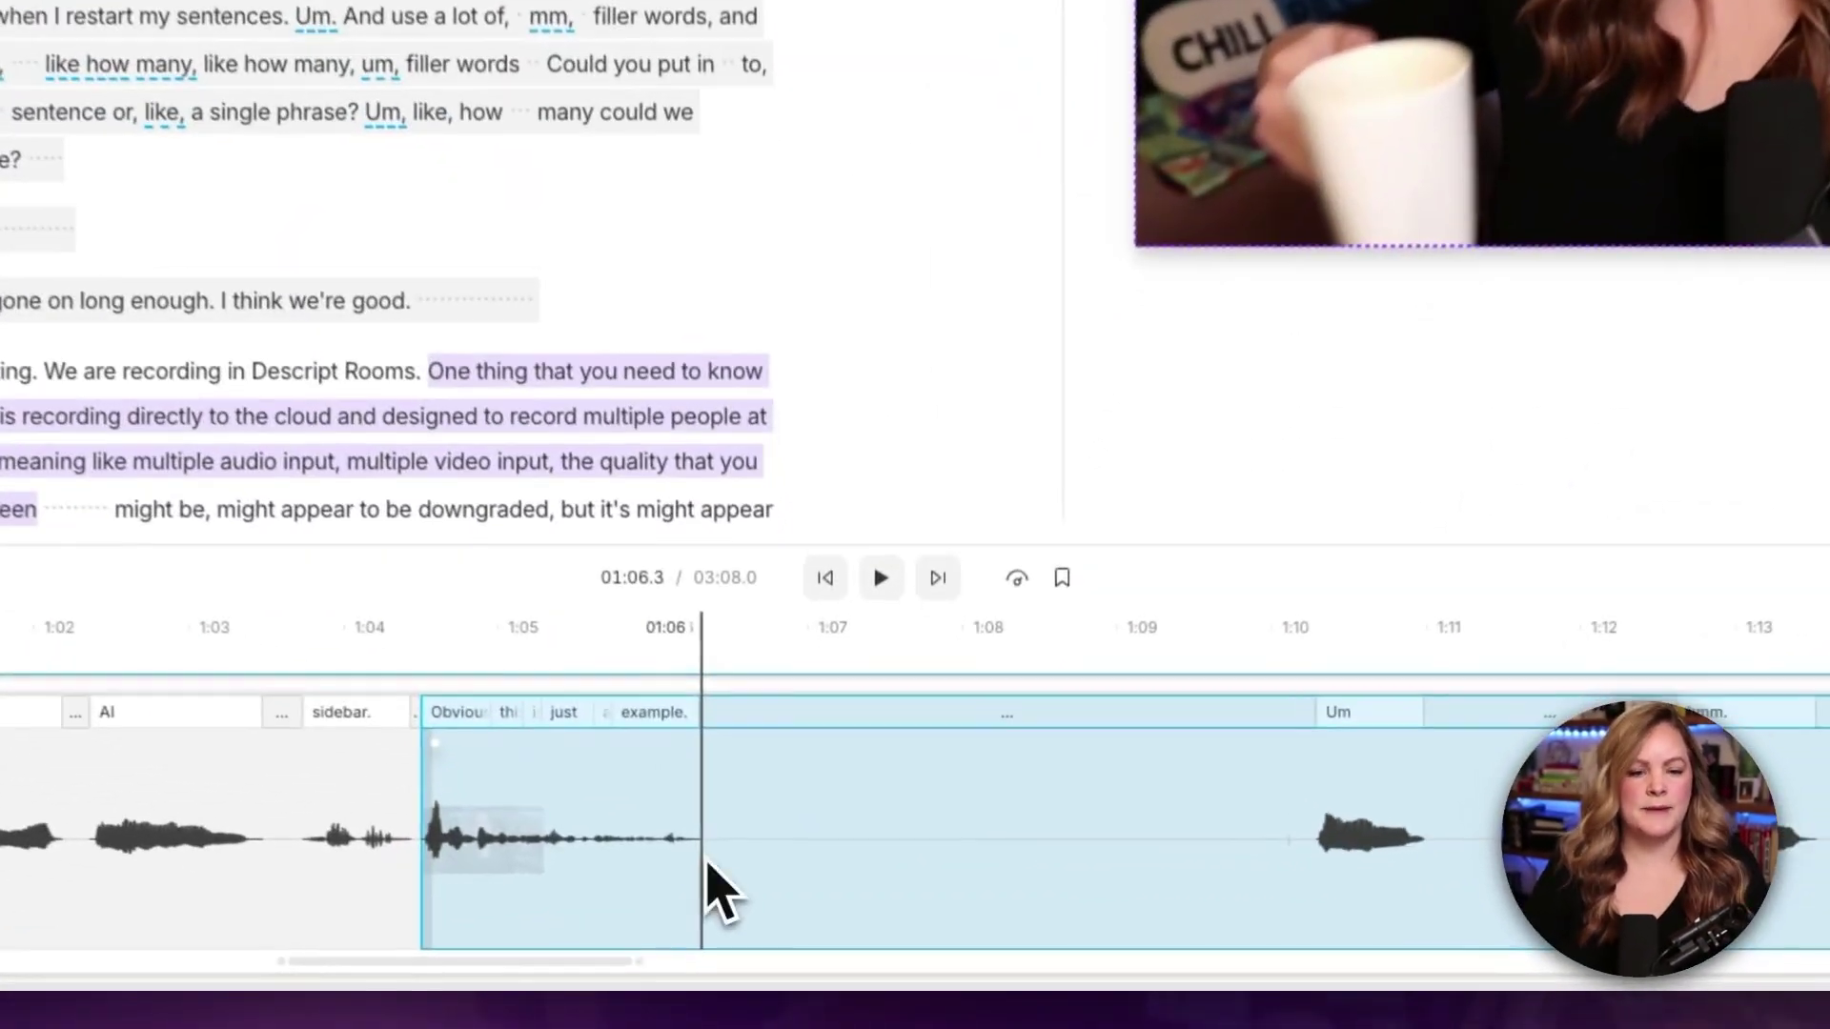
{"action": "left_click", "coordinate": [1110, 921]}
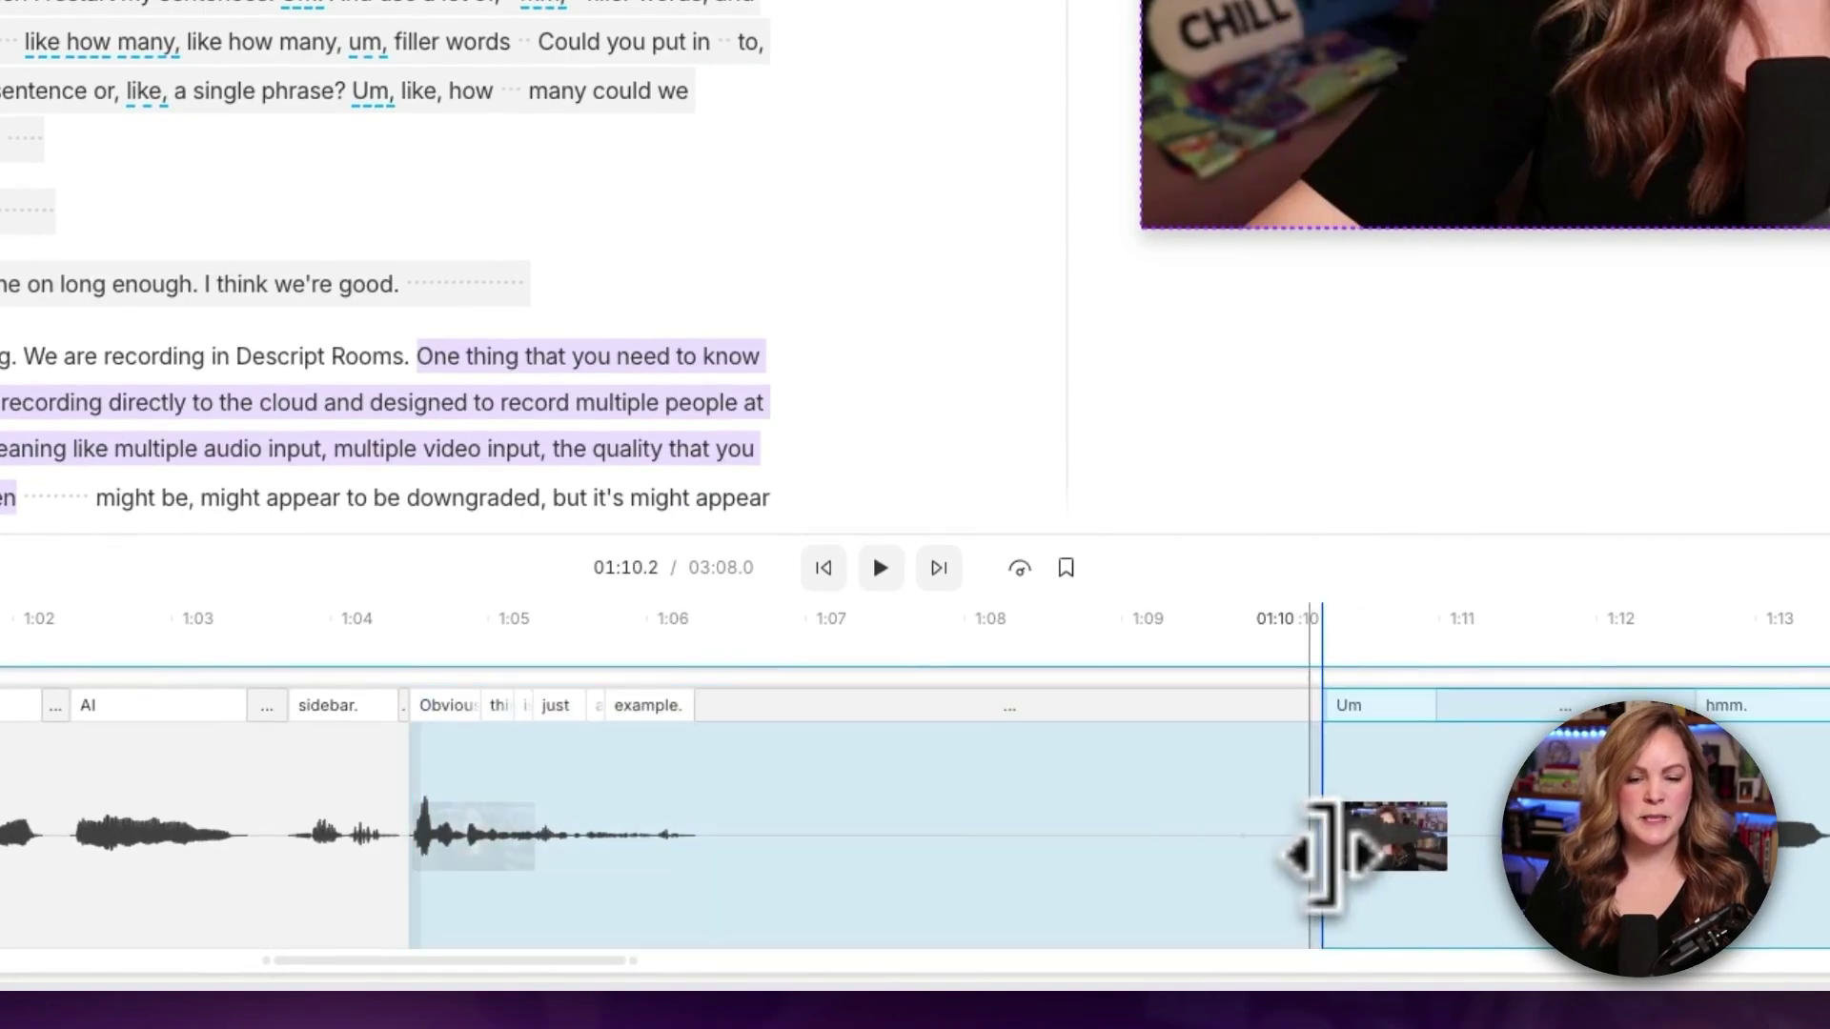
{"action": "left_click_drag", "start_coordinate": [1313, 858], "coordinate": [834, 857]}
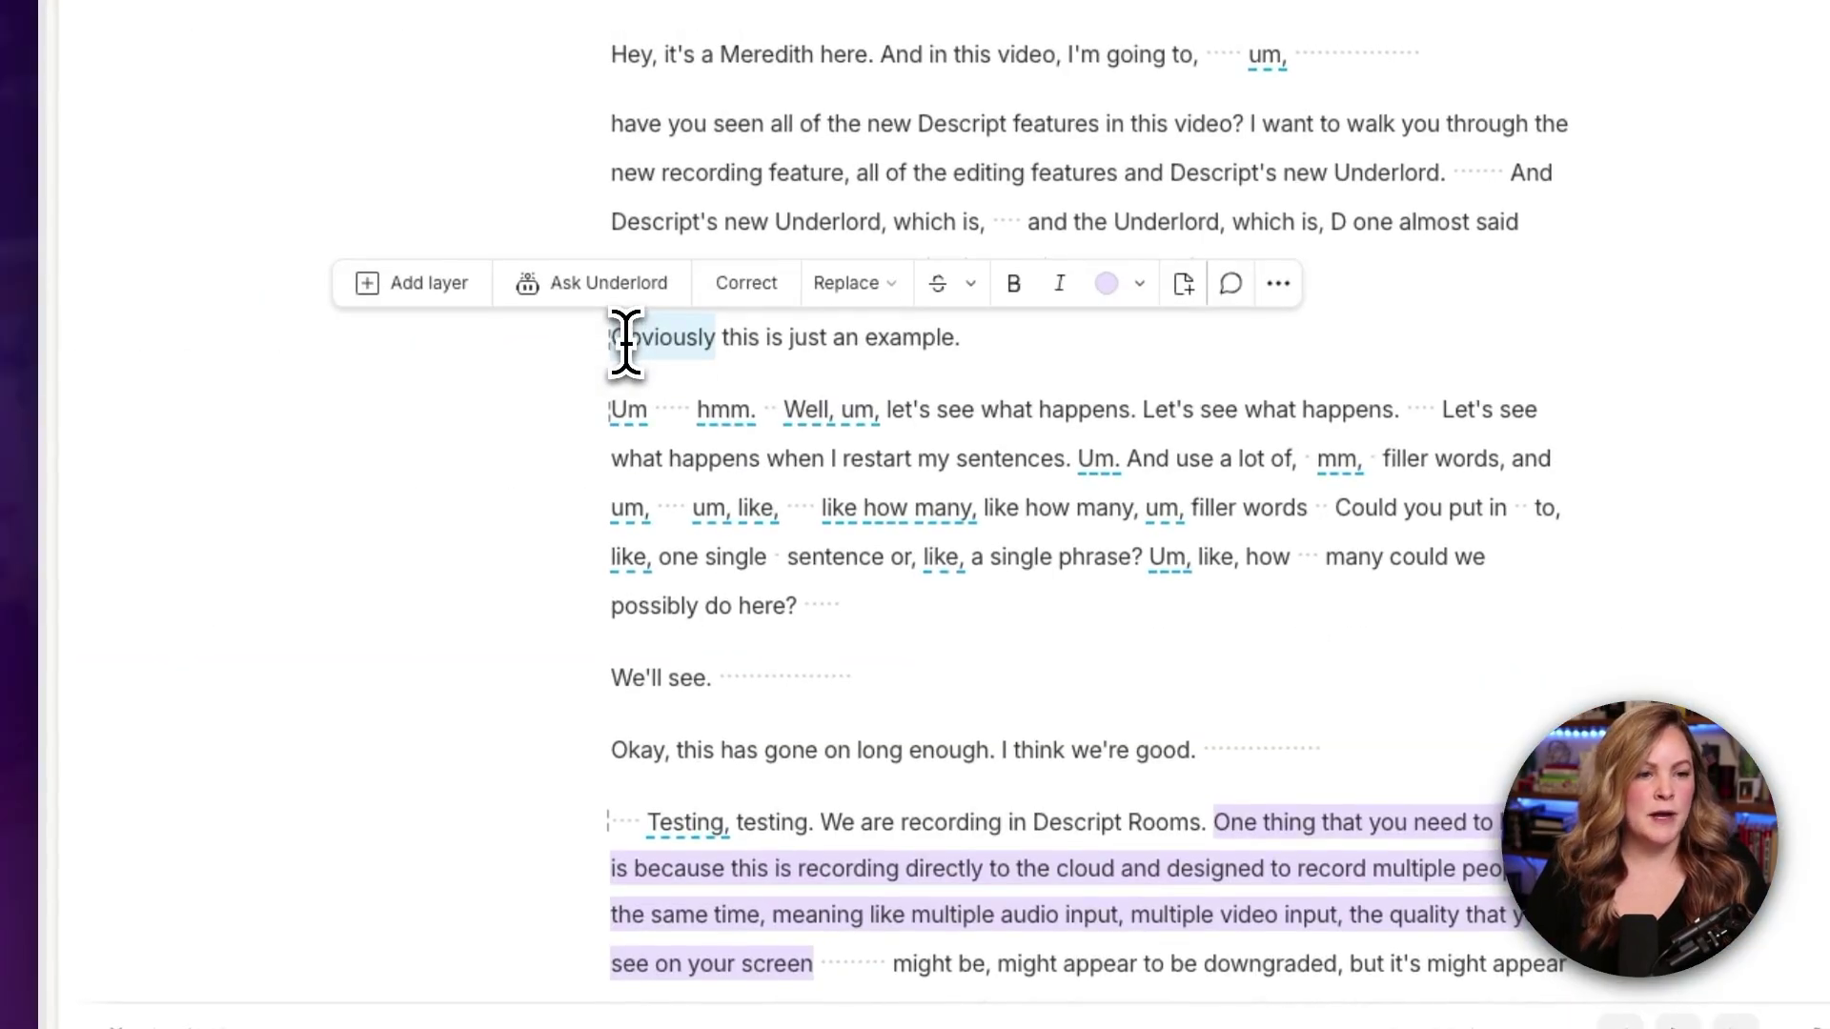
- Highlight the sentence "Obviously this is just an example." in blue
{"action": "left_click", "coordinate": [620, 340]}
{"action": "left_click_drag", "start_coordinate": [620, 341], "coordinate": [944, 341]}
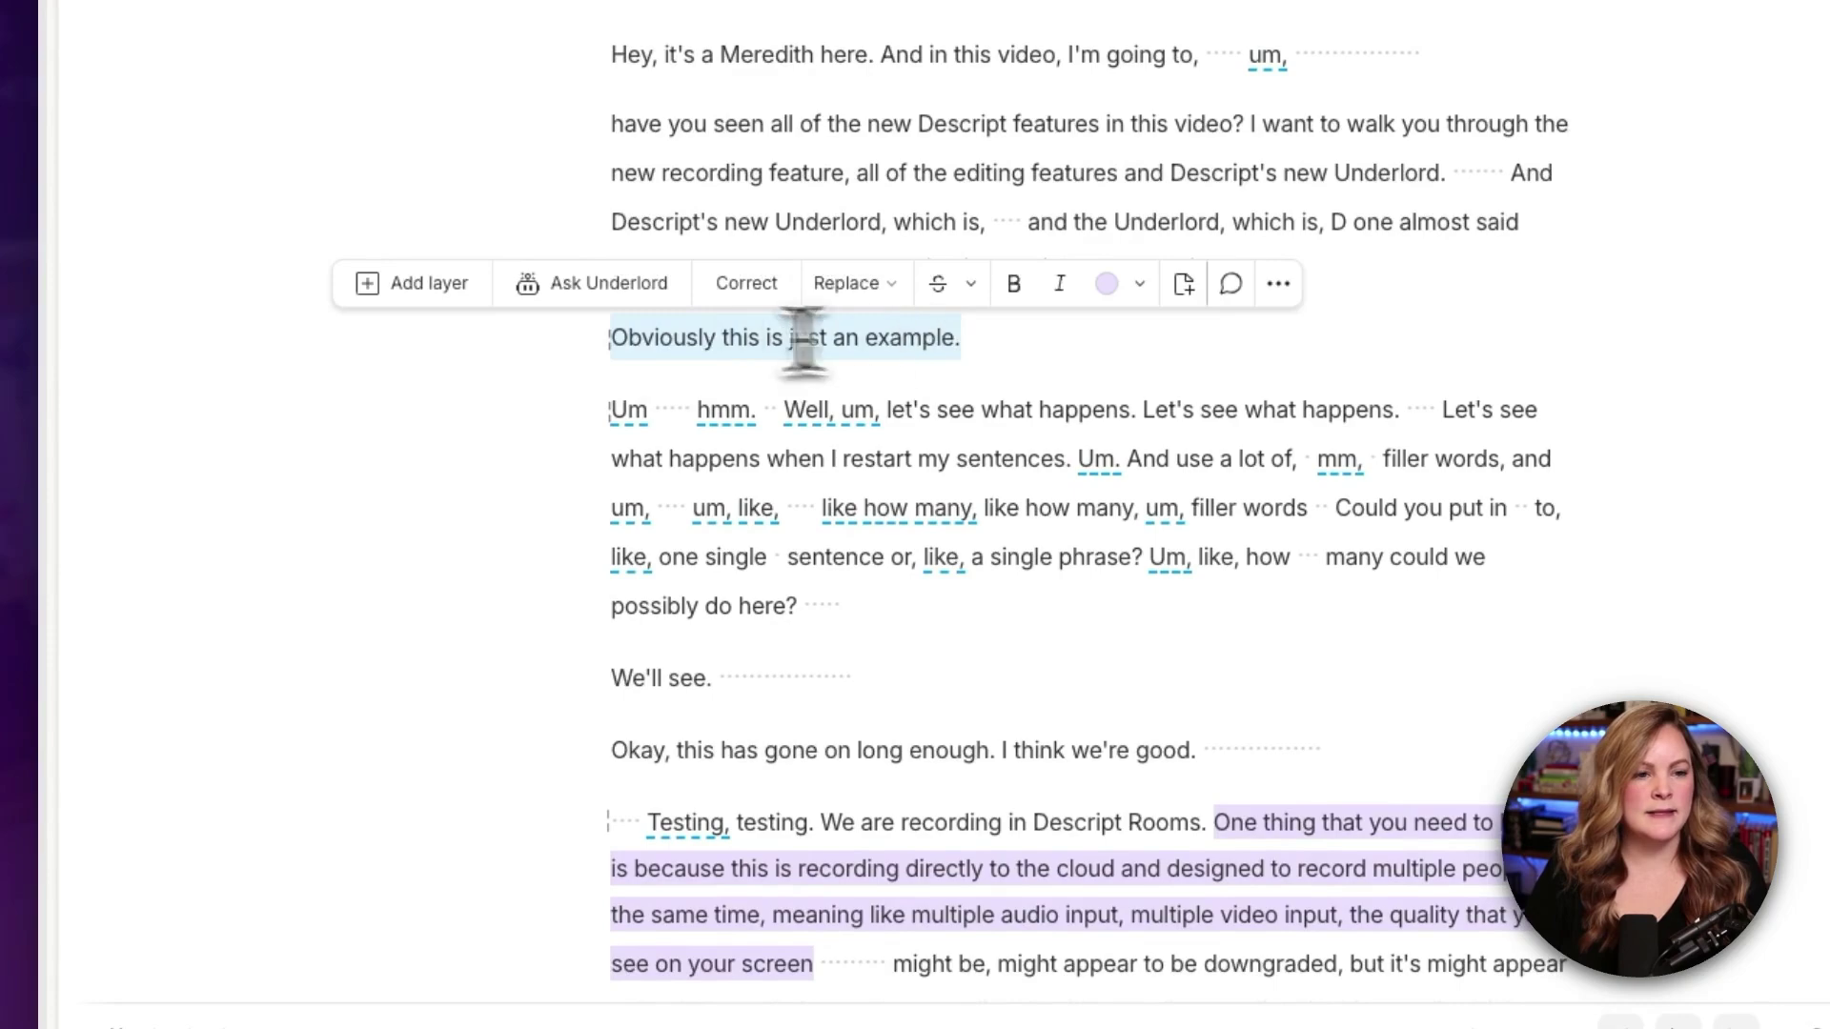
{"action": "left_click", "coordinate": [1120, 290]}
{"action": "left_click", "coordinate": [1140, 291]}
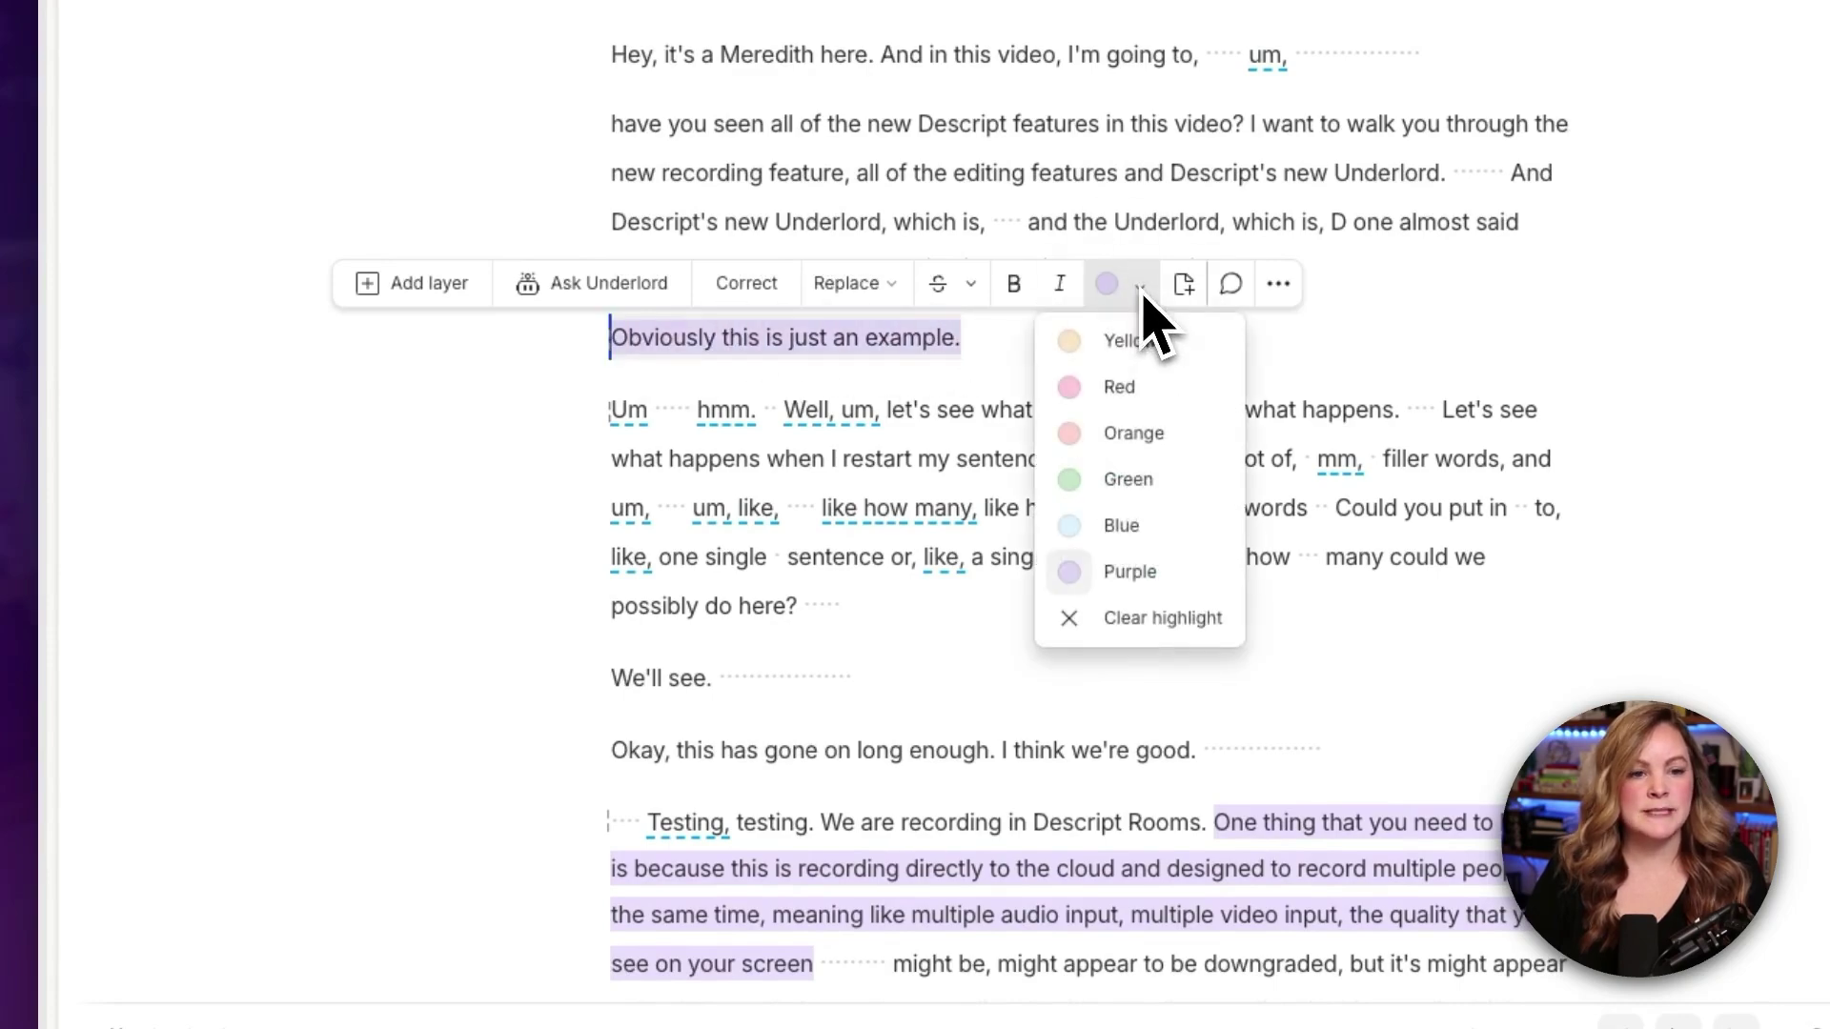
{"action": "left_click", "coordinate": [1129, 526]}
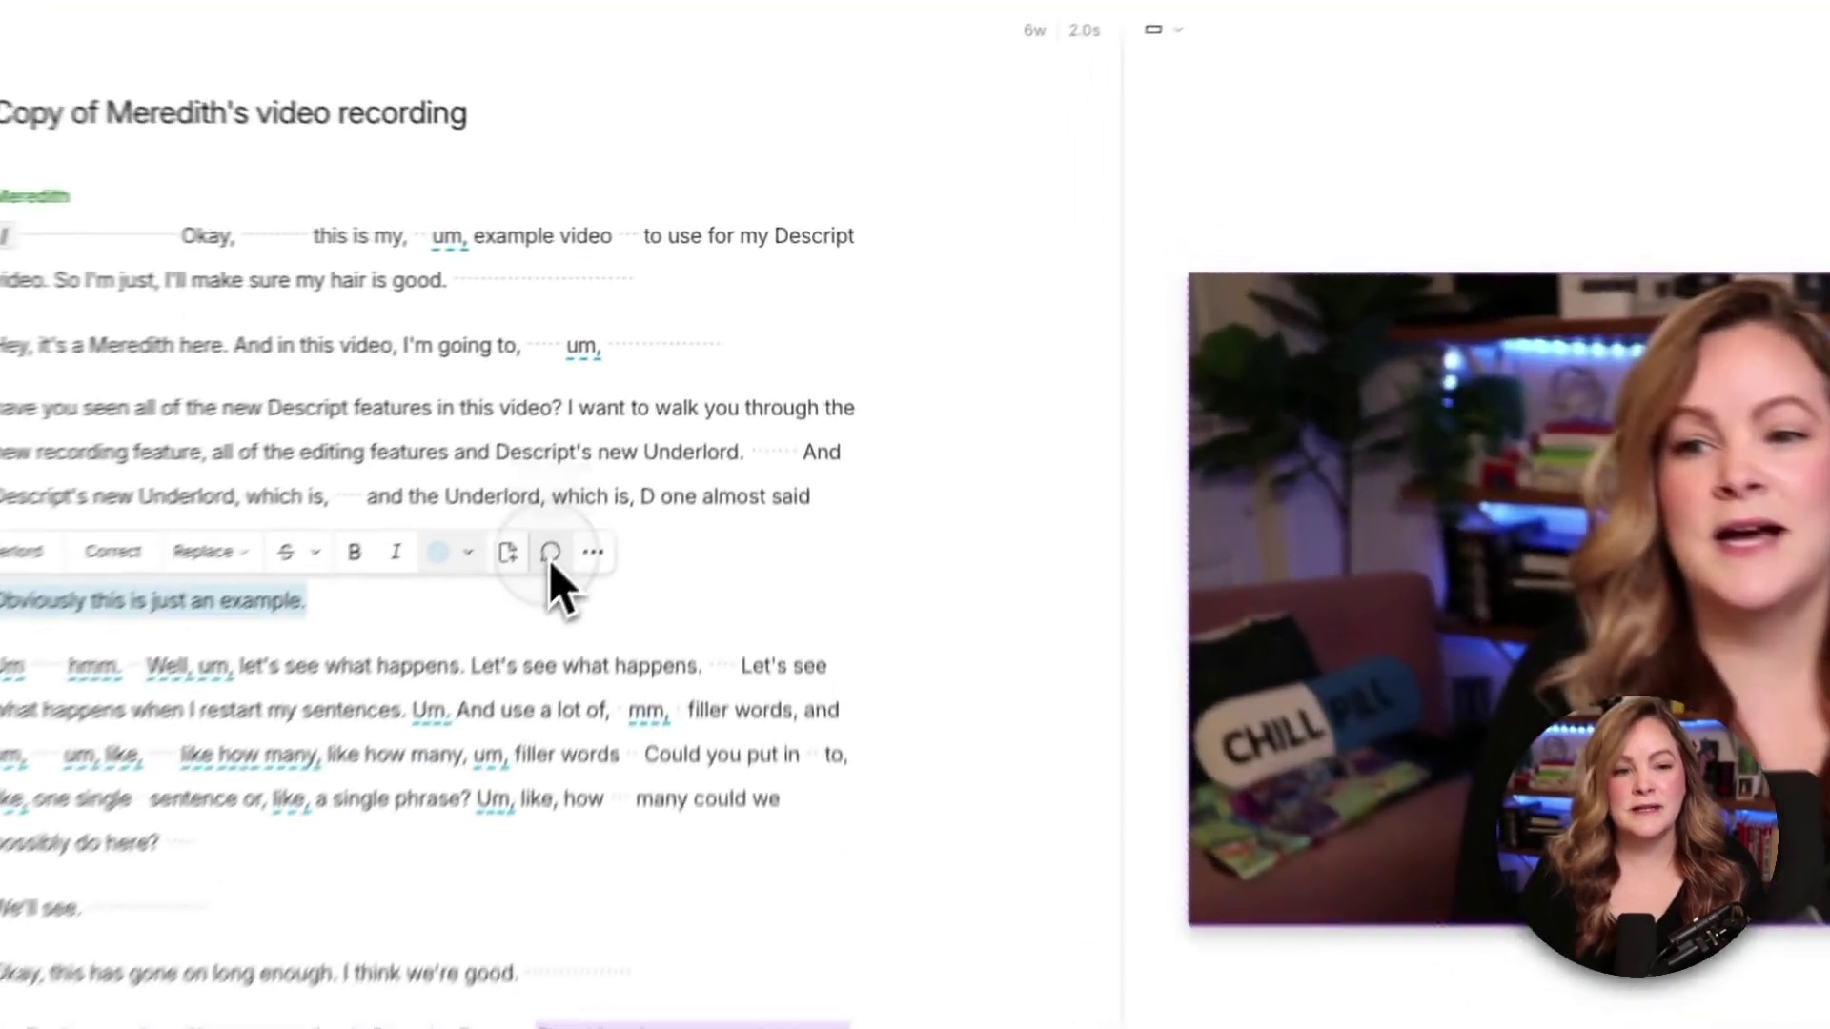
- Add the comment "b-roll" to the sentence "Obviously this is just an example."
{"action": "left_click", "coordinate": [666, 403]}
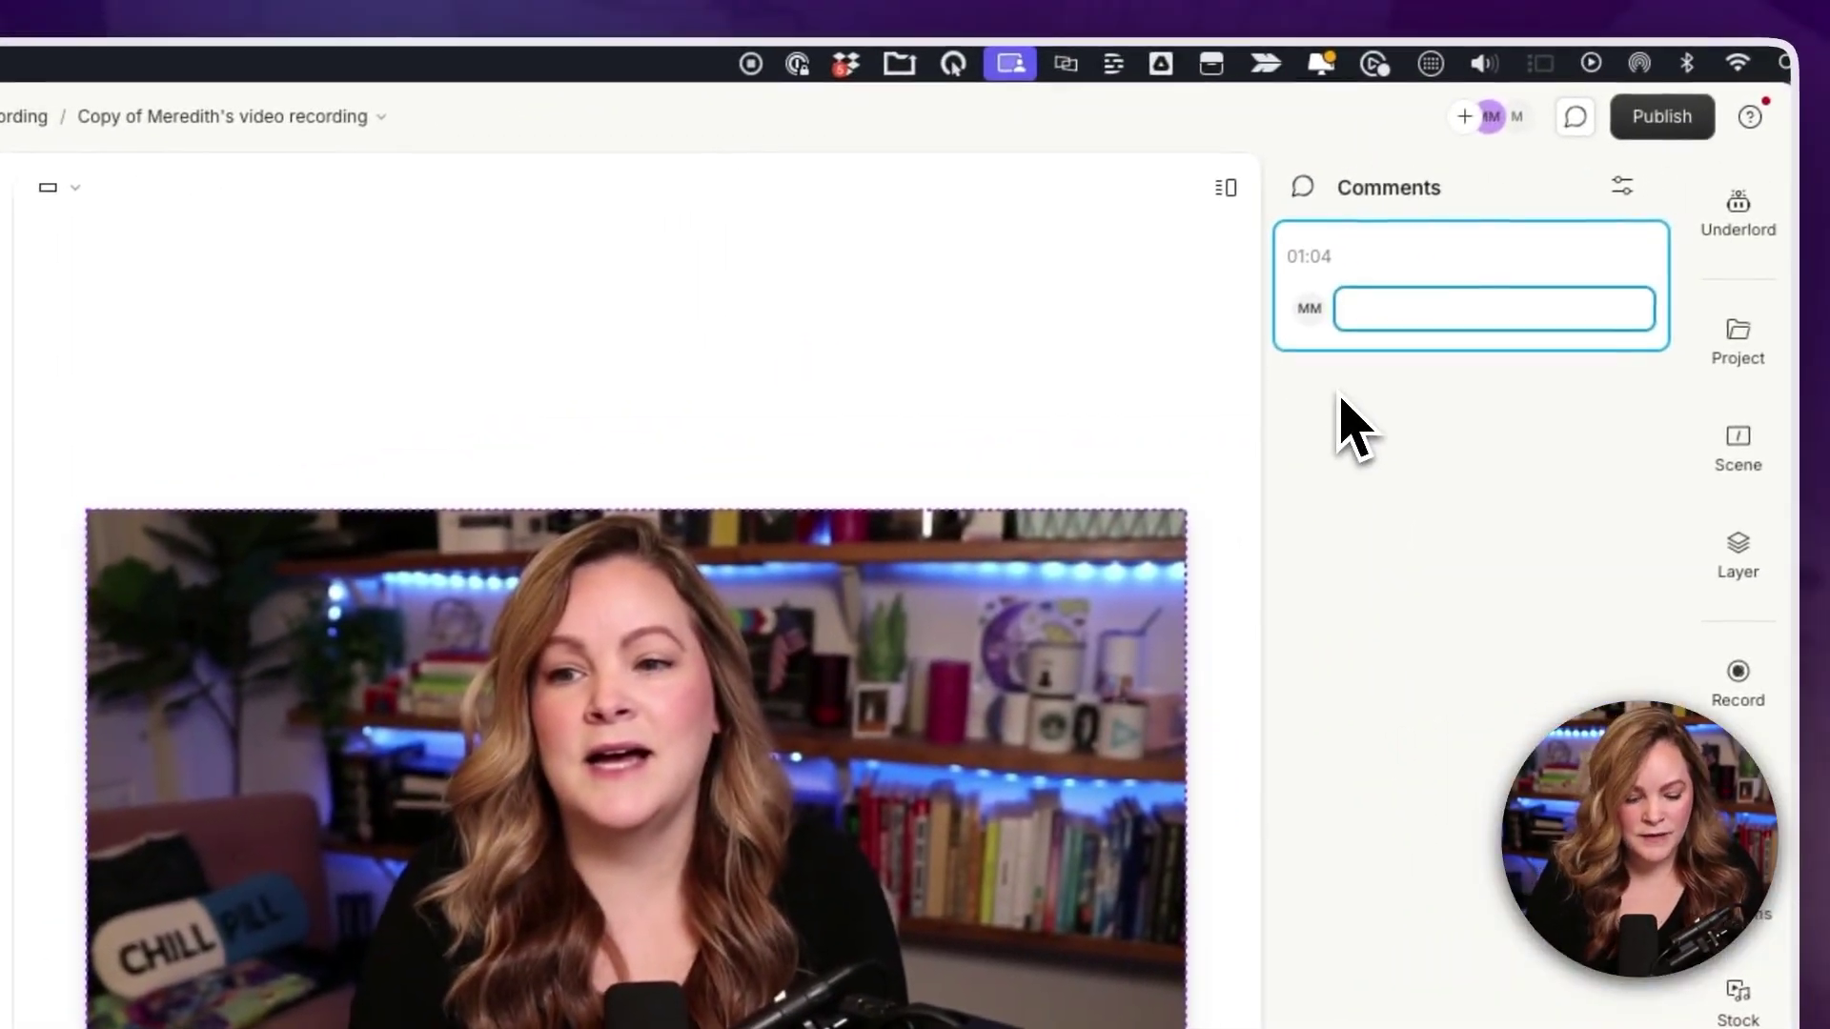
{"action": "type", "text": "b-roll"}
{"action": "key", "text": "Return"}
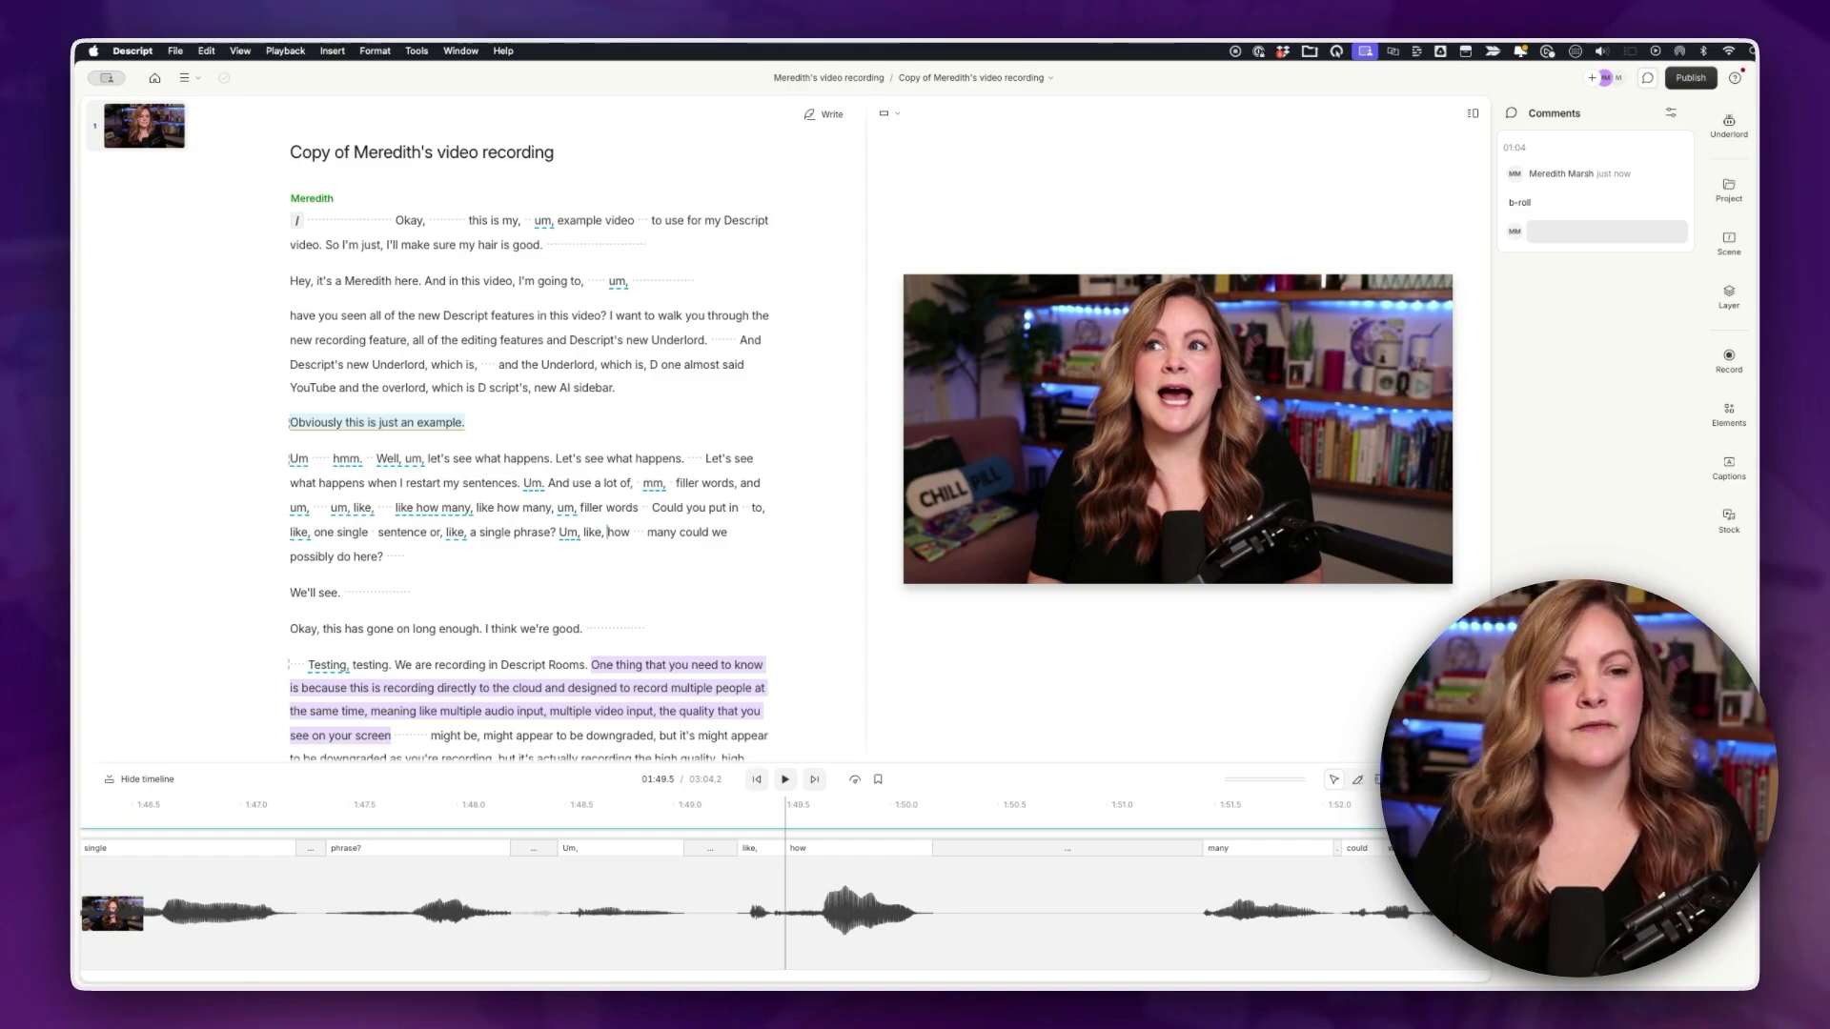
- Switch to the AI Edits composition and inspect the struck-through passage from "new Underlord" to "which is D script's"
{"action": "left_click", "coordinate": [972, 77]}
{"action": "left_click", "coordinate": [945, 192]}
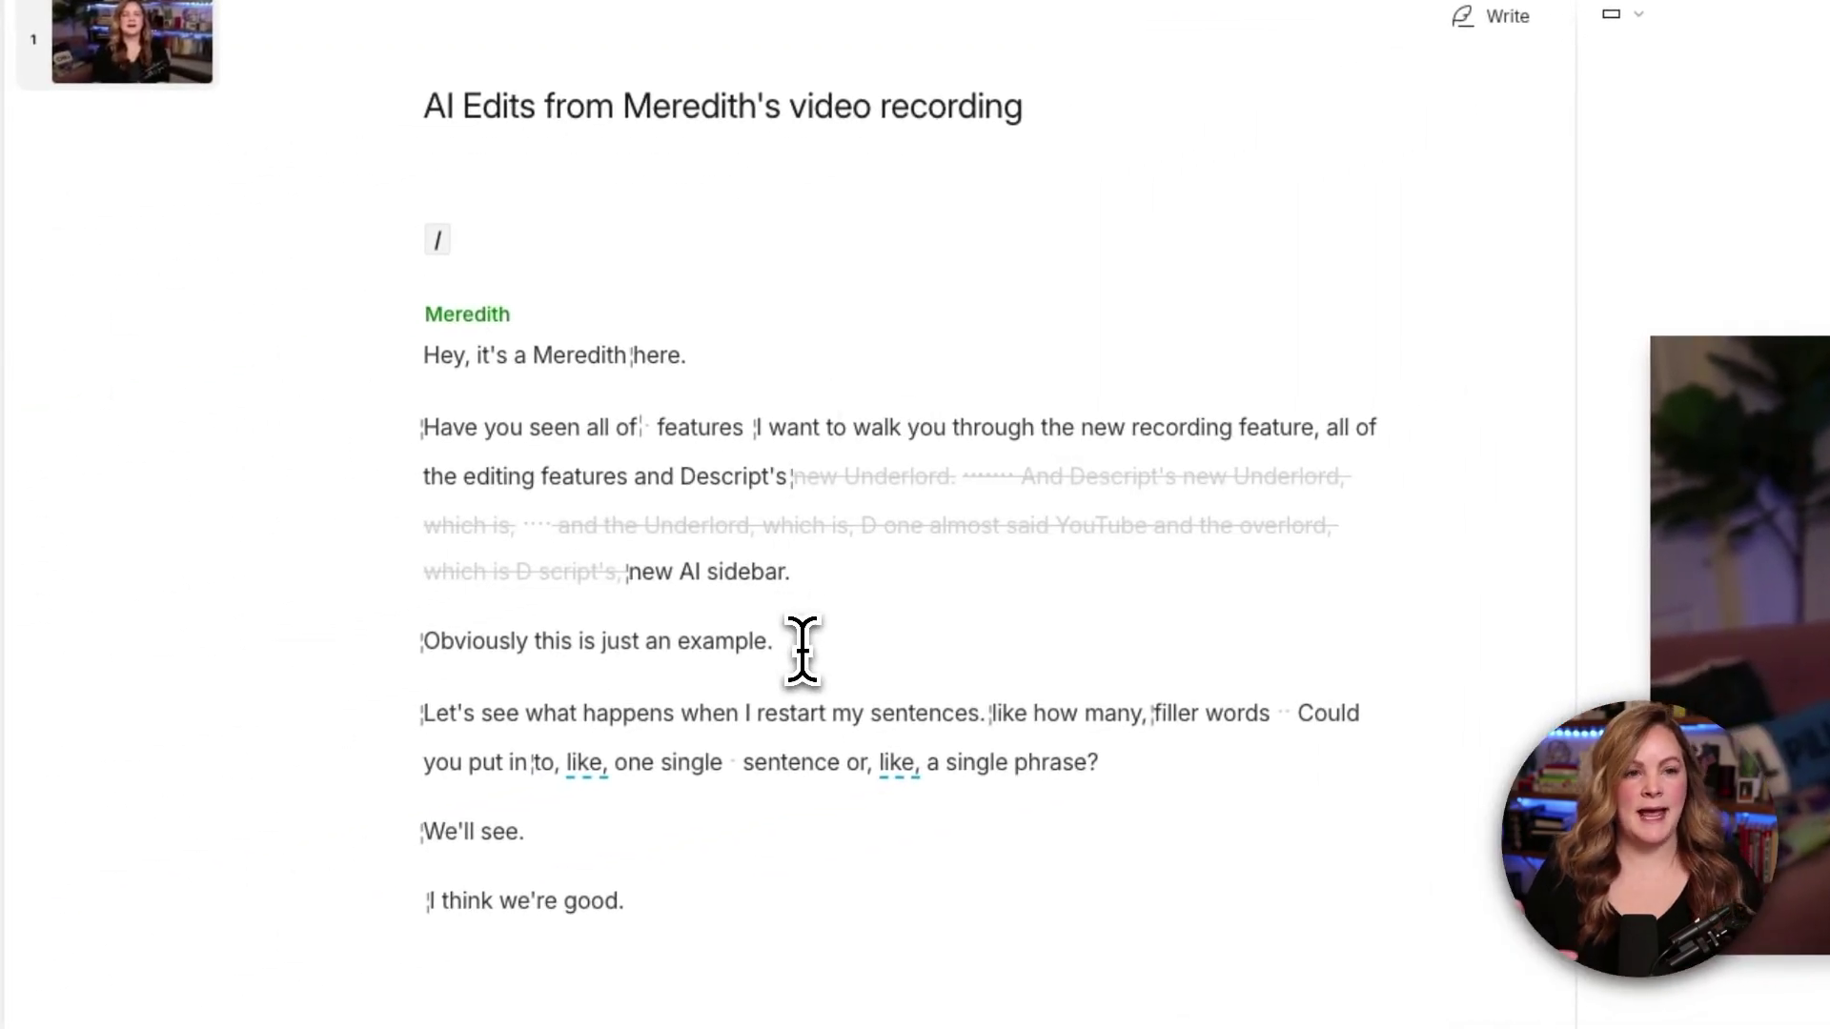
{"action": "left_click_drag", "start_coordinate": [794, 467], "coordinate": [626, 568]}
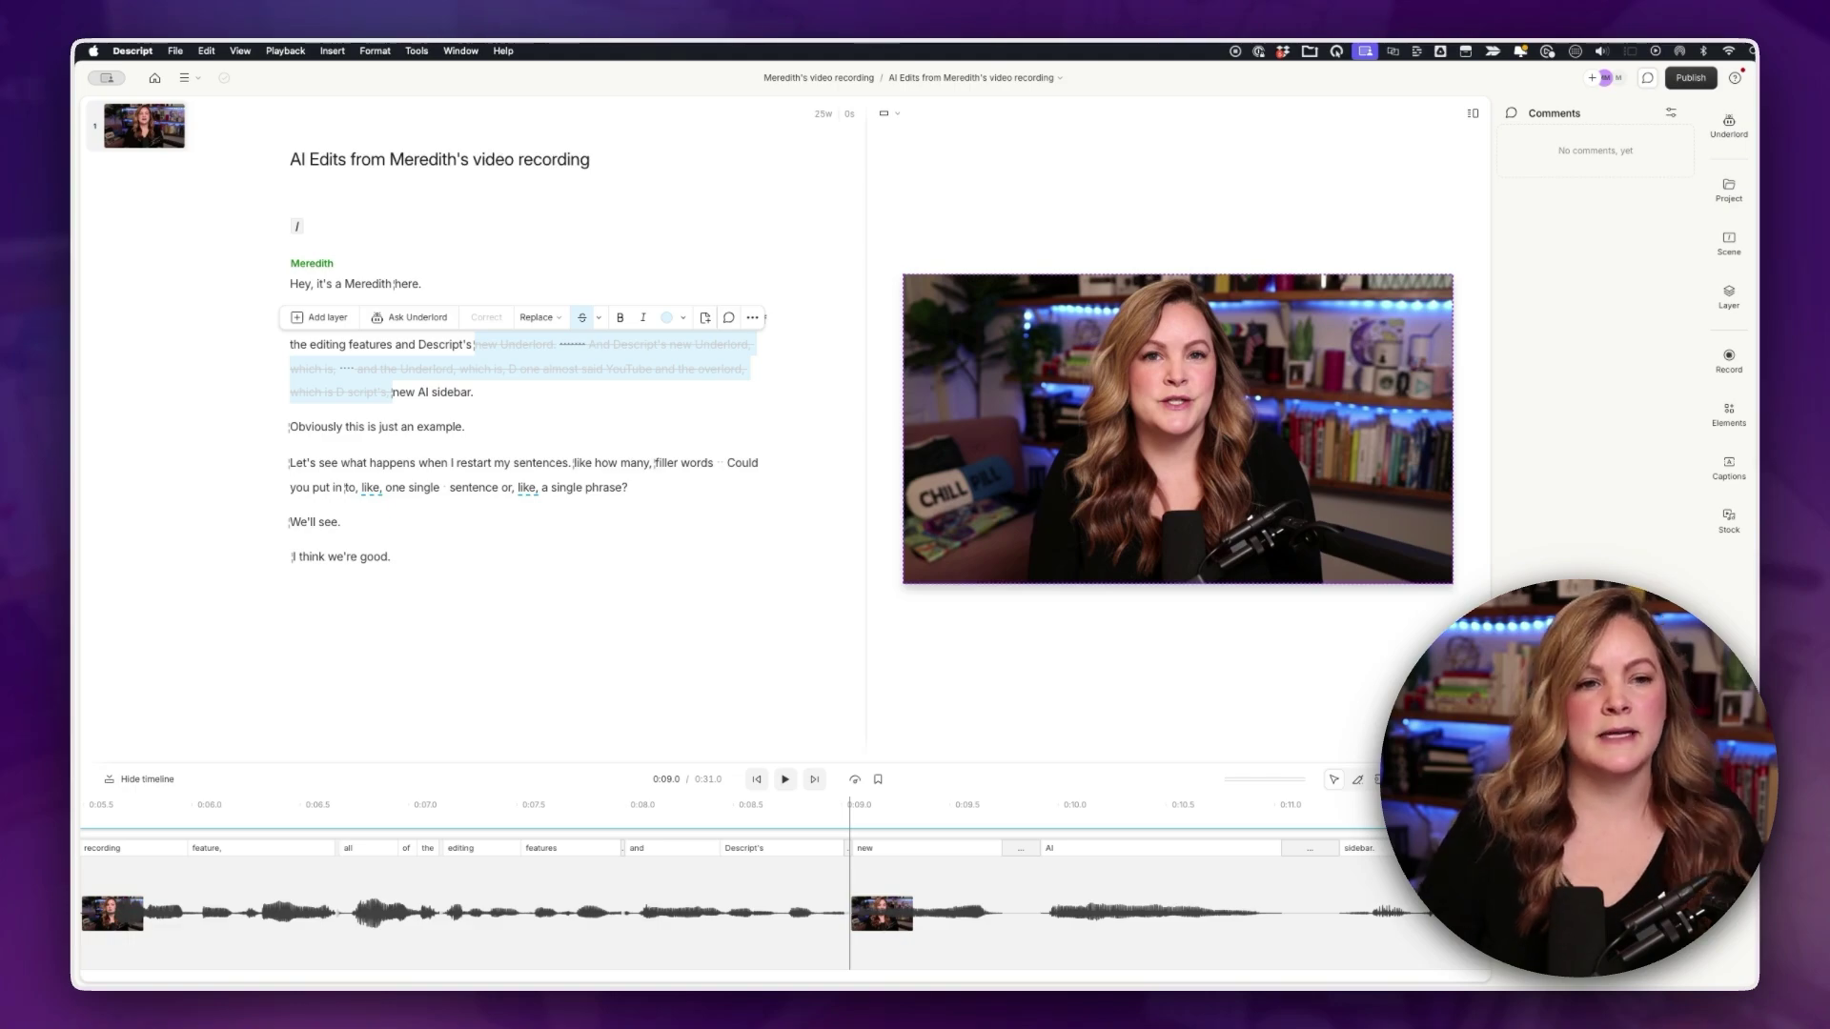
{"action": "left_click", "coordinate": [427, 347]}
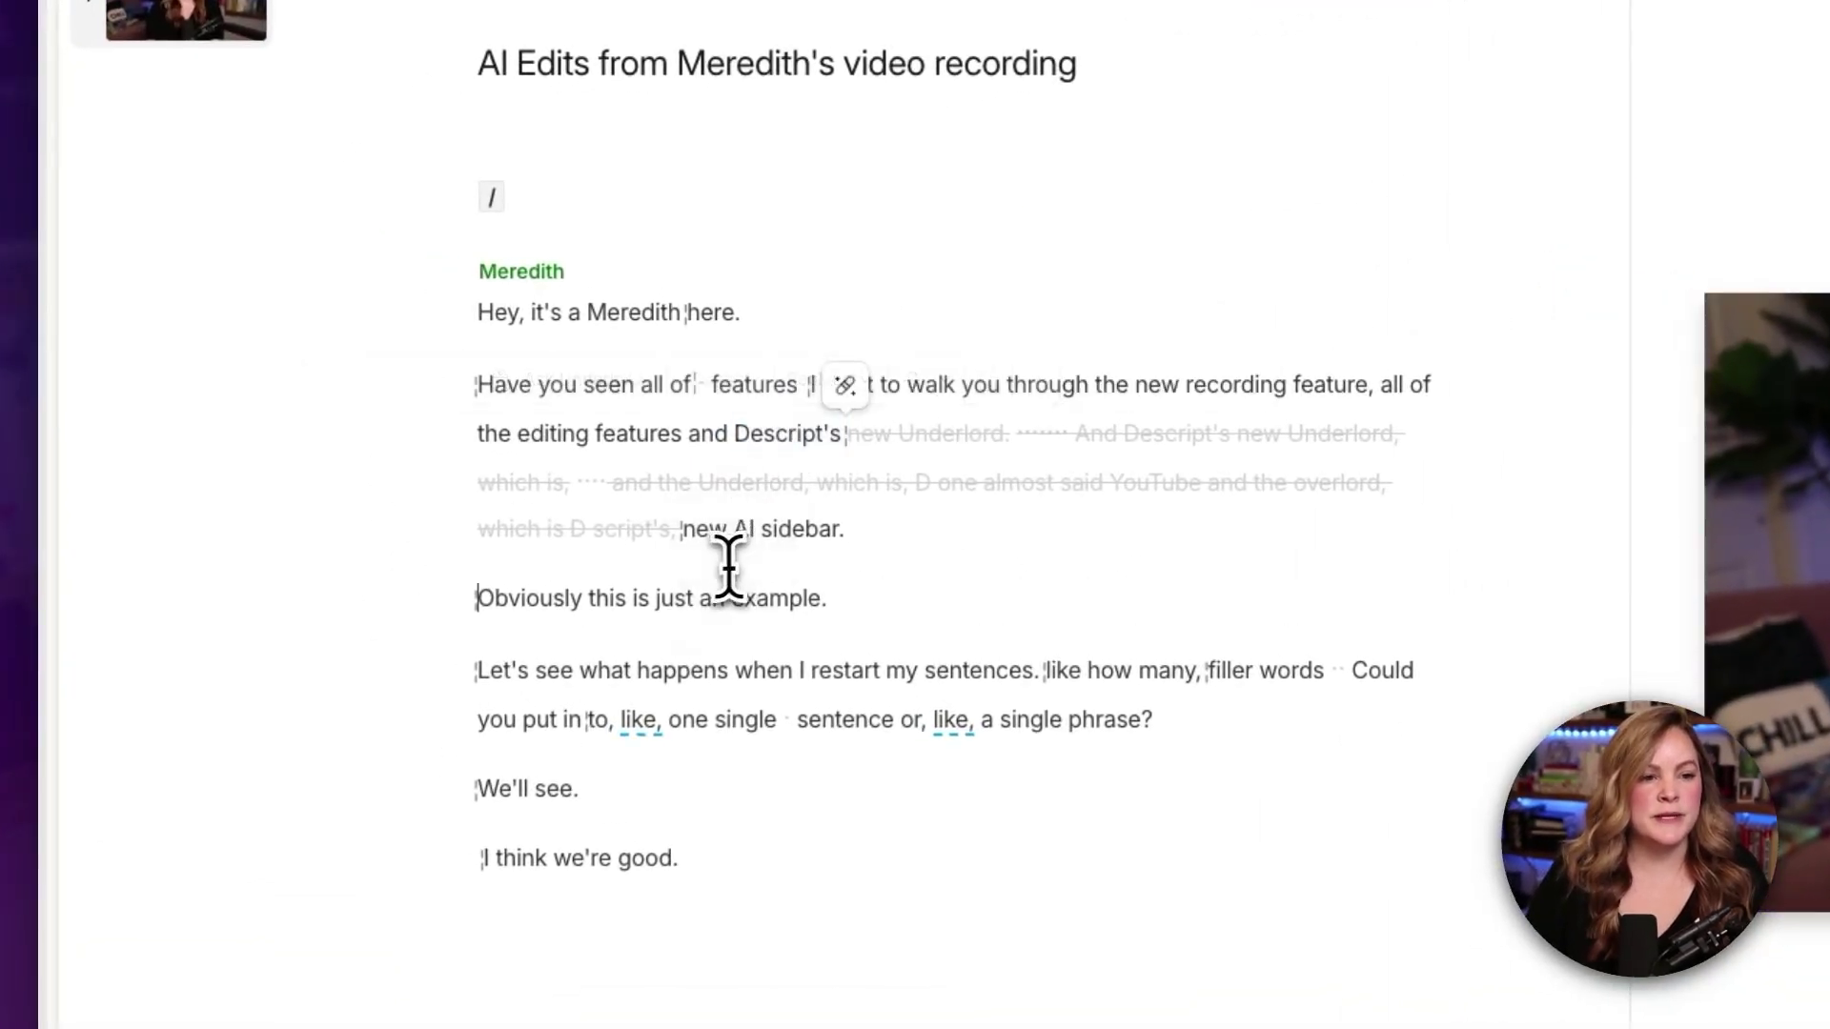
- Set the sentence "Obviously this is just an example." to ignored media in the AI Edits script
{"action": "left_click_drag", "start_coordinate": [477, 600], "coordinate": [820, 605]}
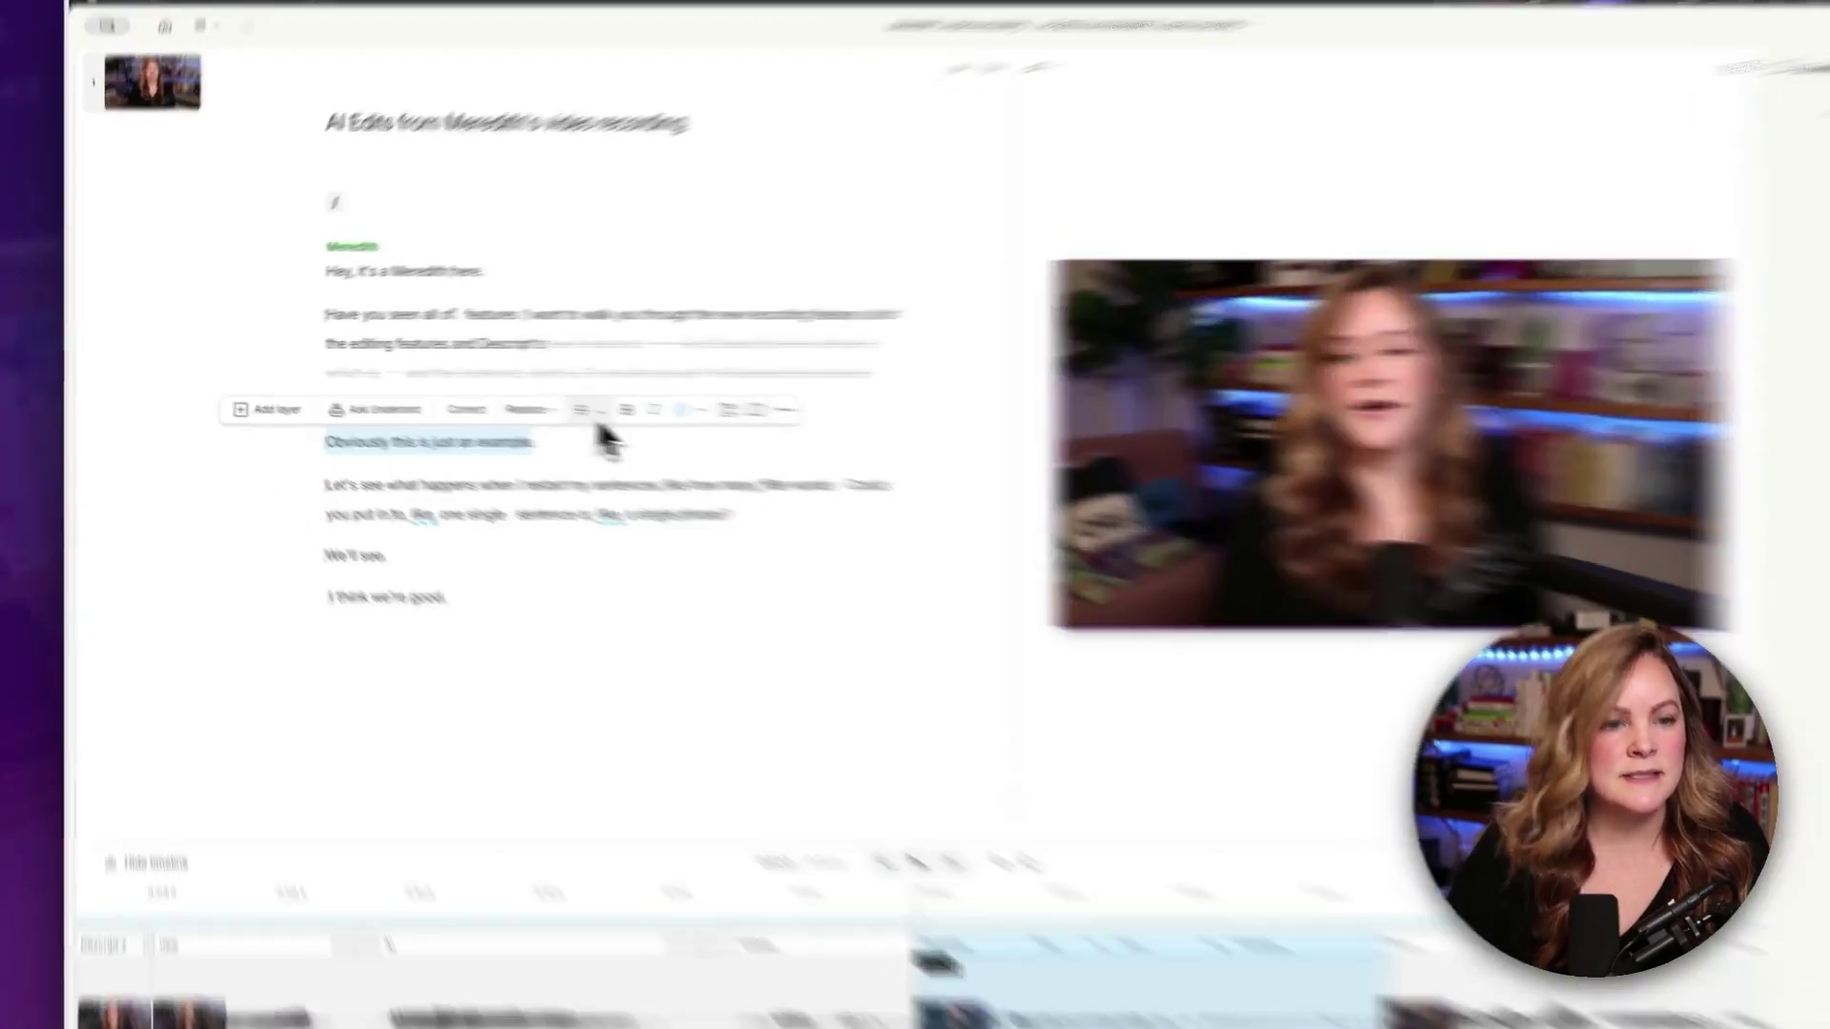
{"action": "left_click", "coordinate": [519, 400]}
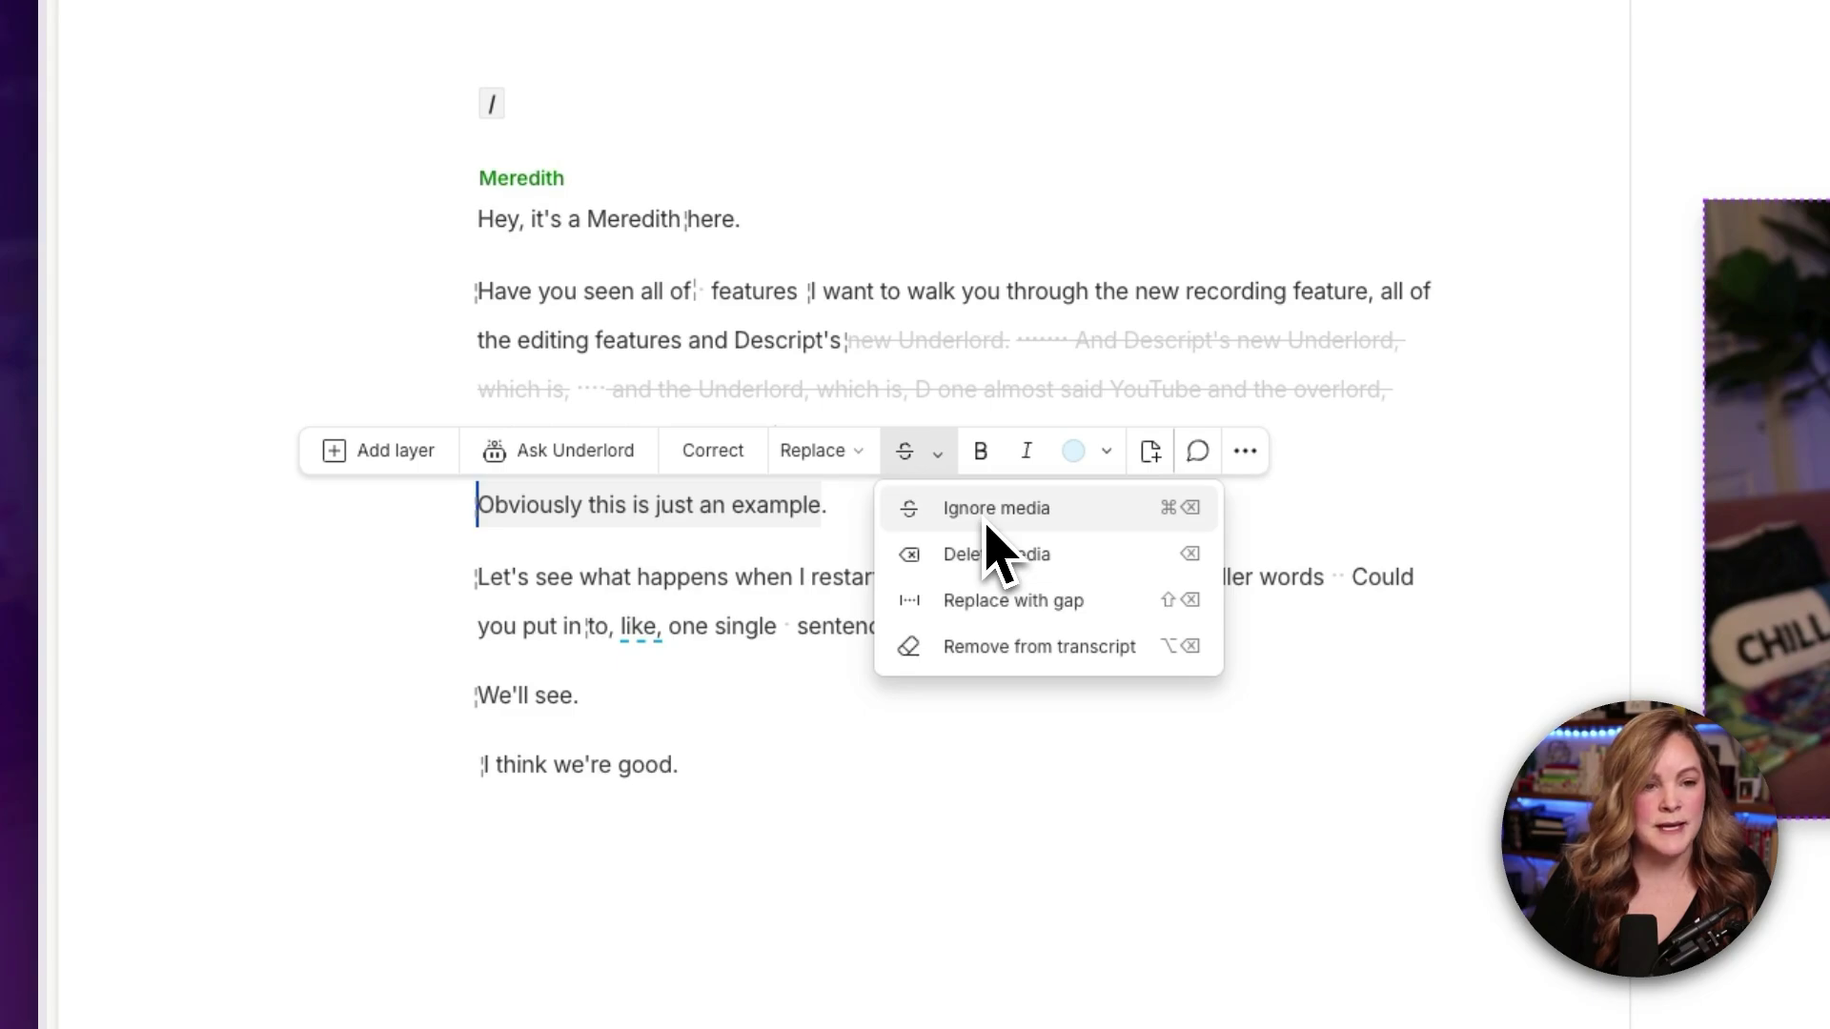
{"action": "key", "text": "super+BackSpace"}
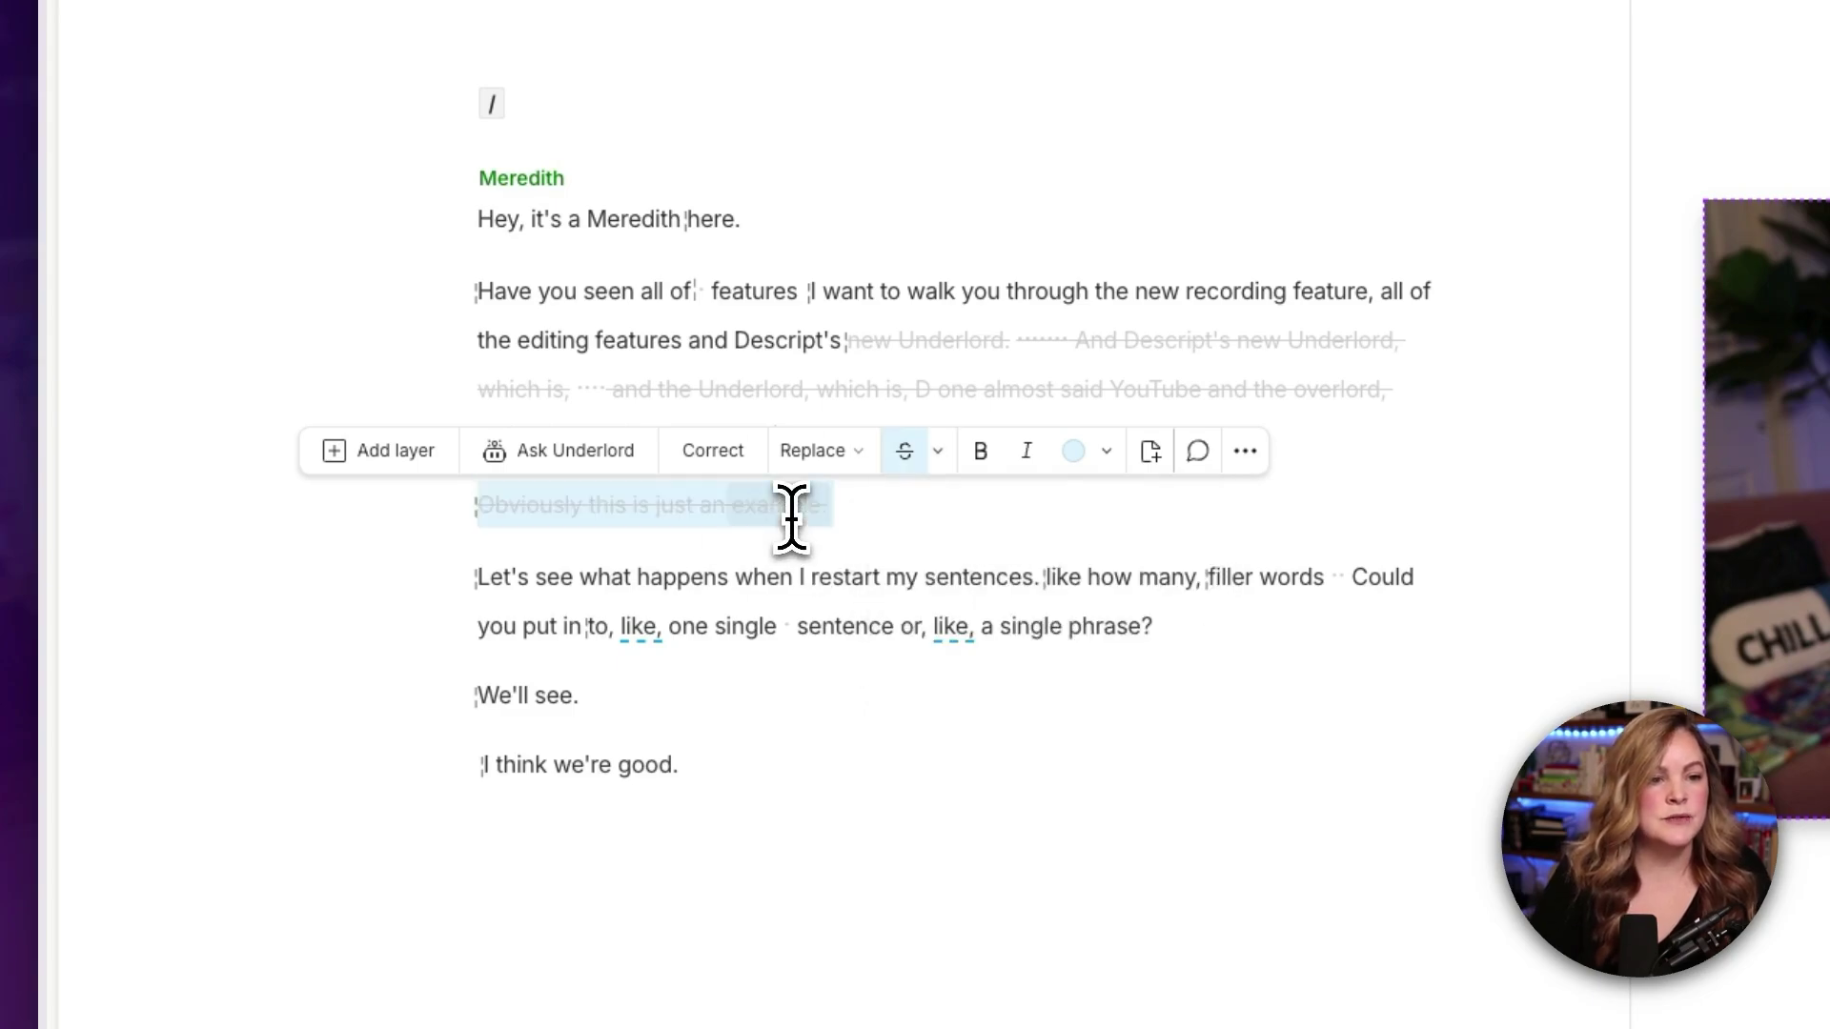
{"action": "left_click", "coordinate": [796, 577]}
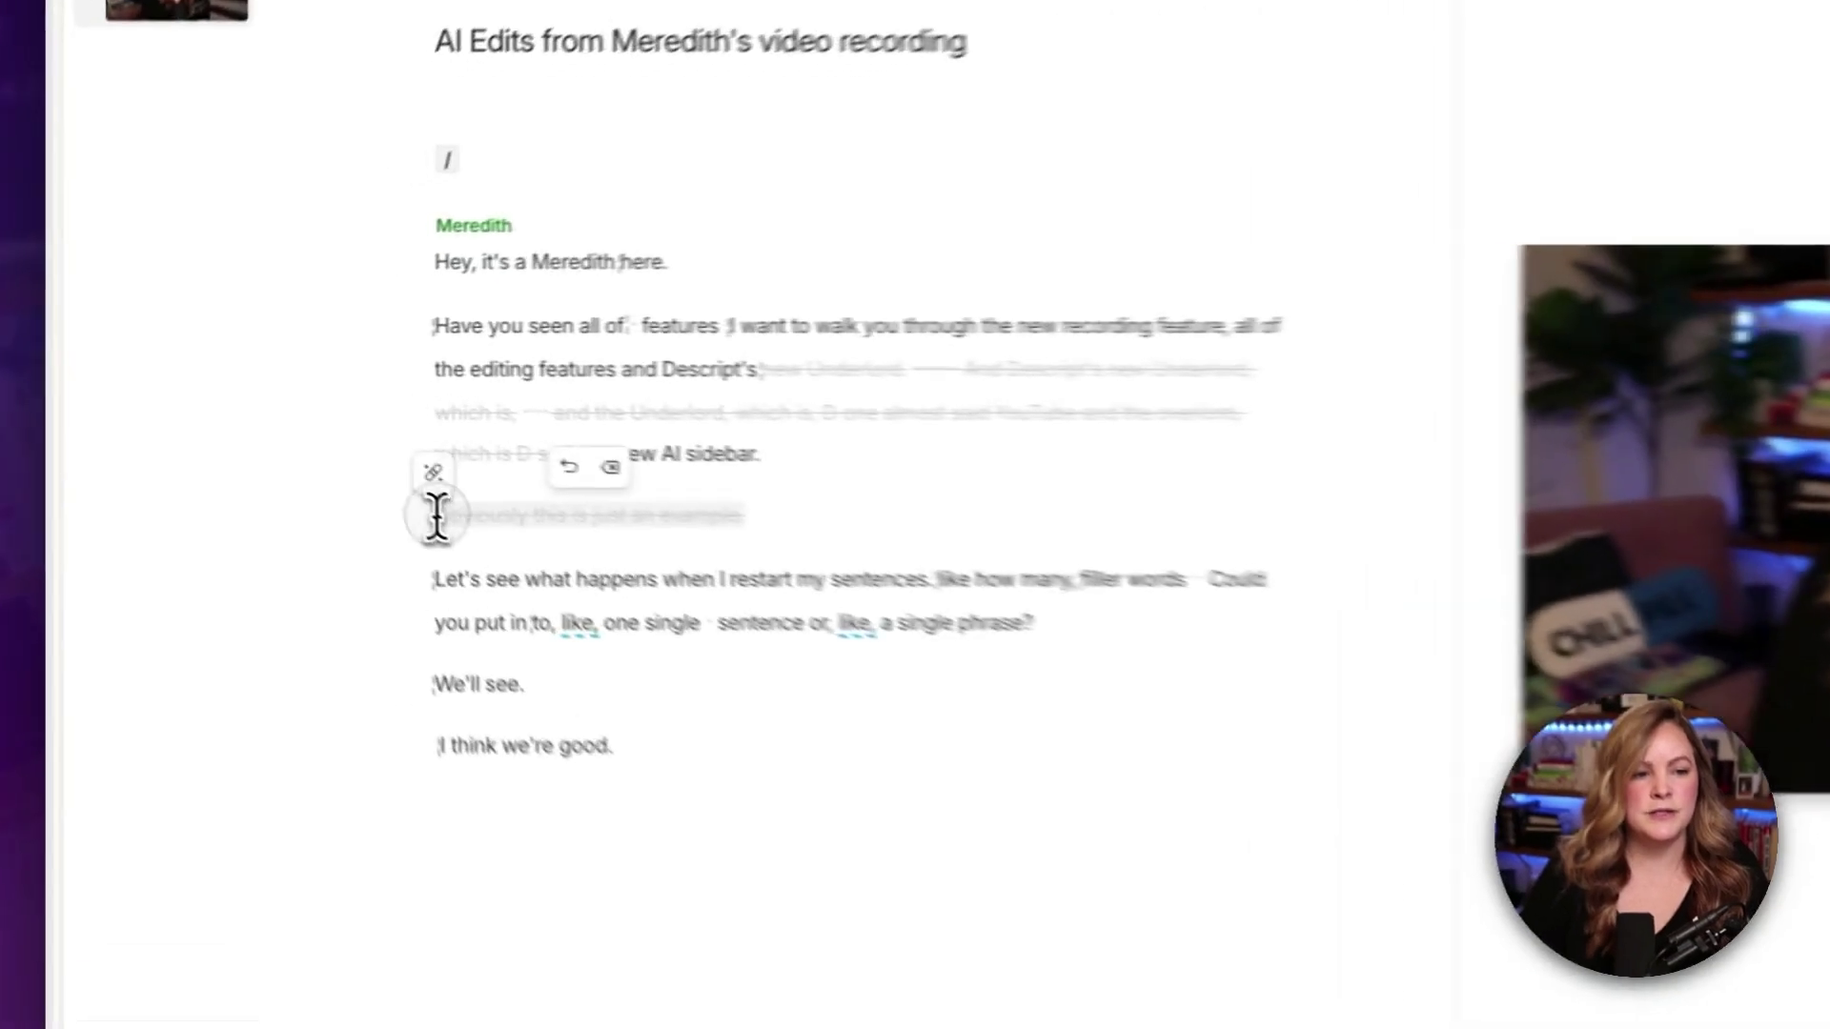
- Restore the ignored sentence "Obviously this is just an example" and look over the ignore, delete, gap and transcript removal options
{"action": "left_click_drag", "start_coordinate": [476, 505], "coordinate": [825, 507]}
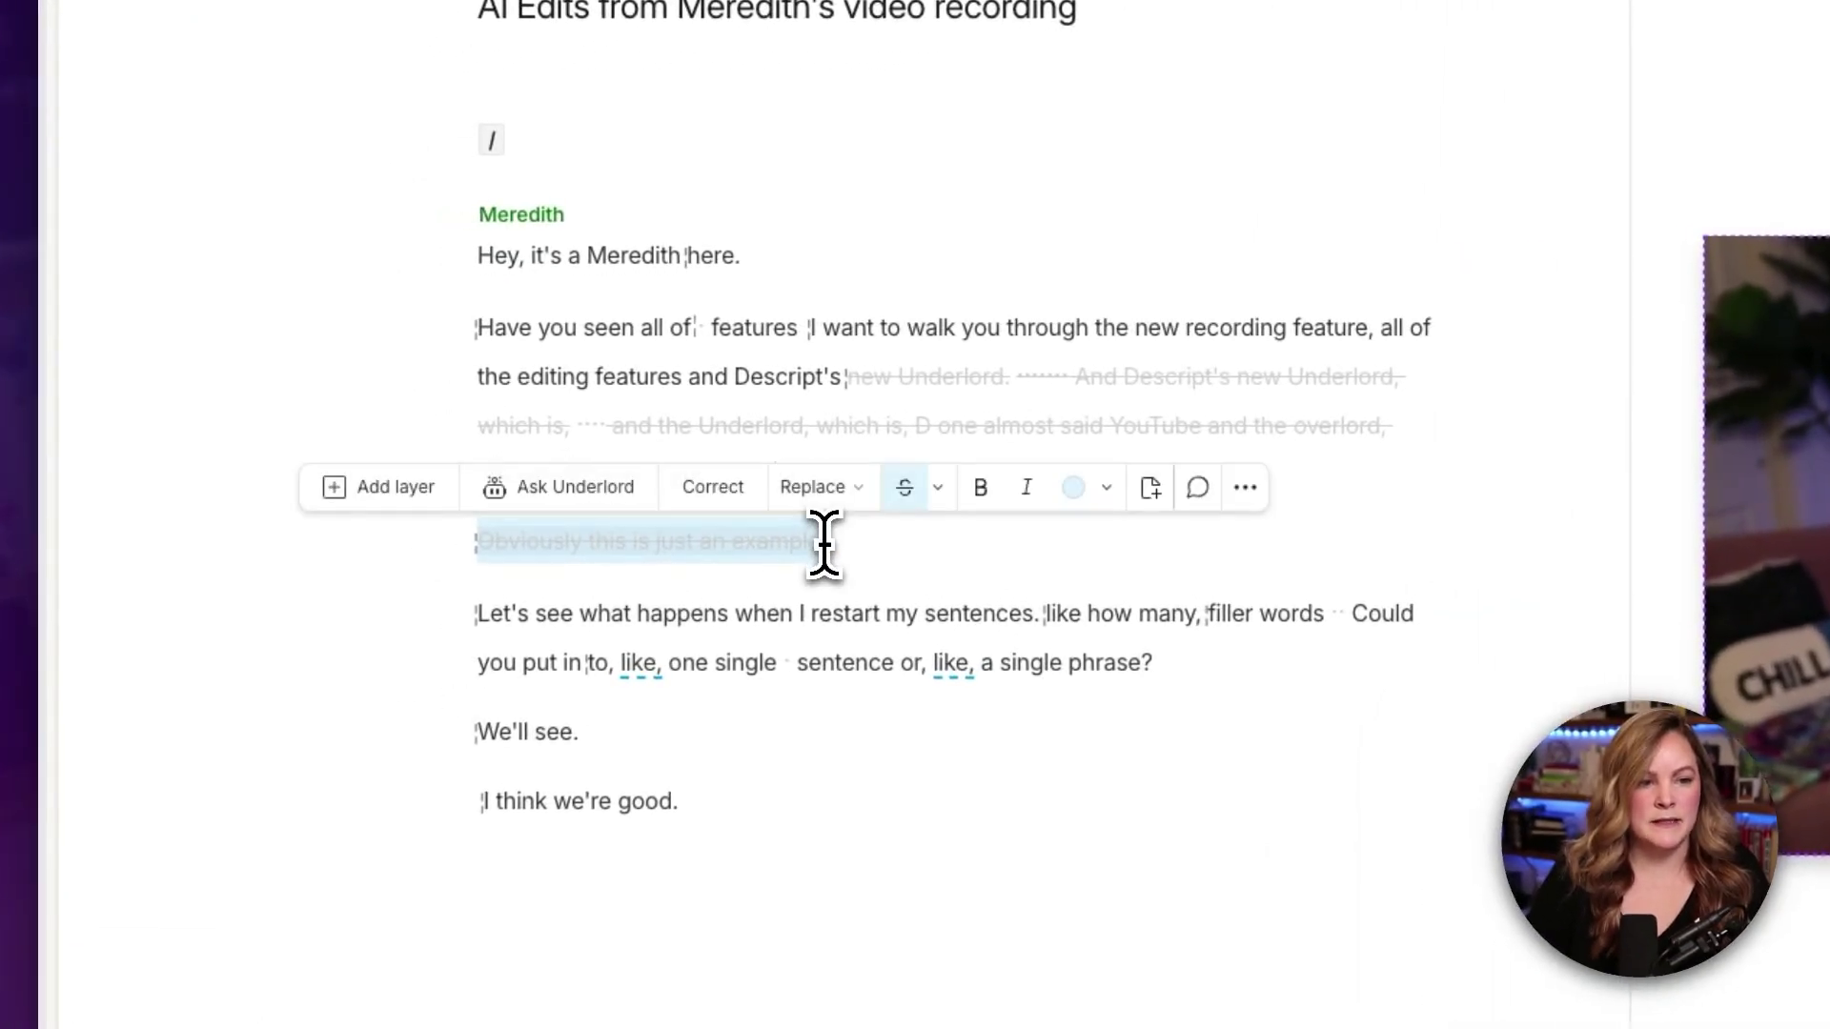
{"action": "key", "text": "super+BackSpace"}
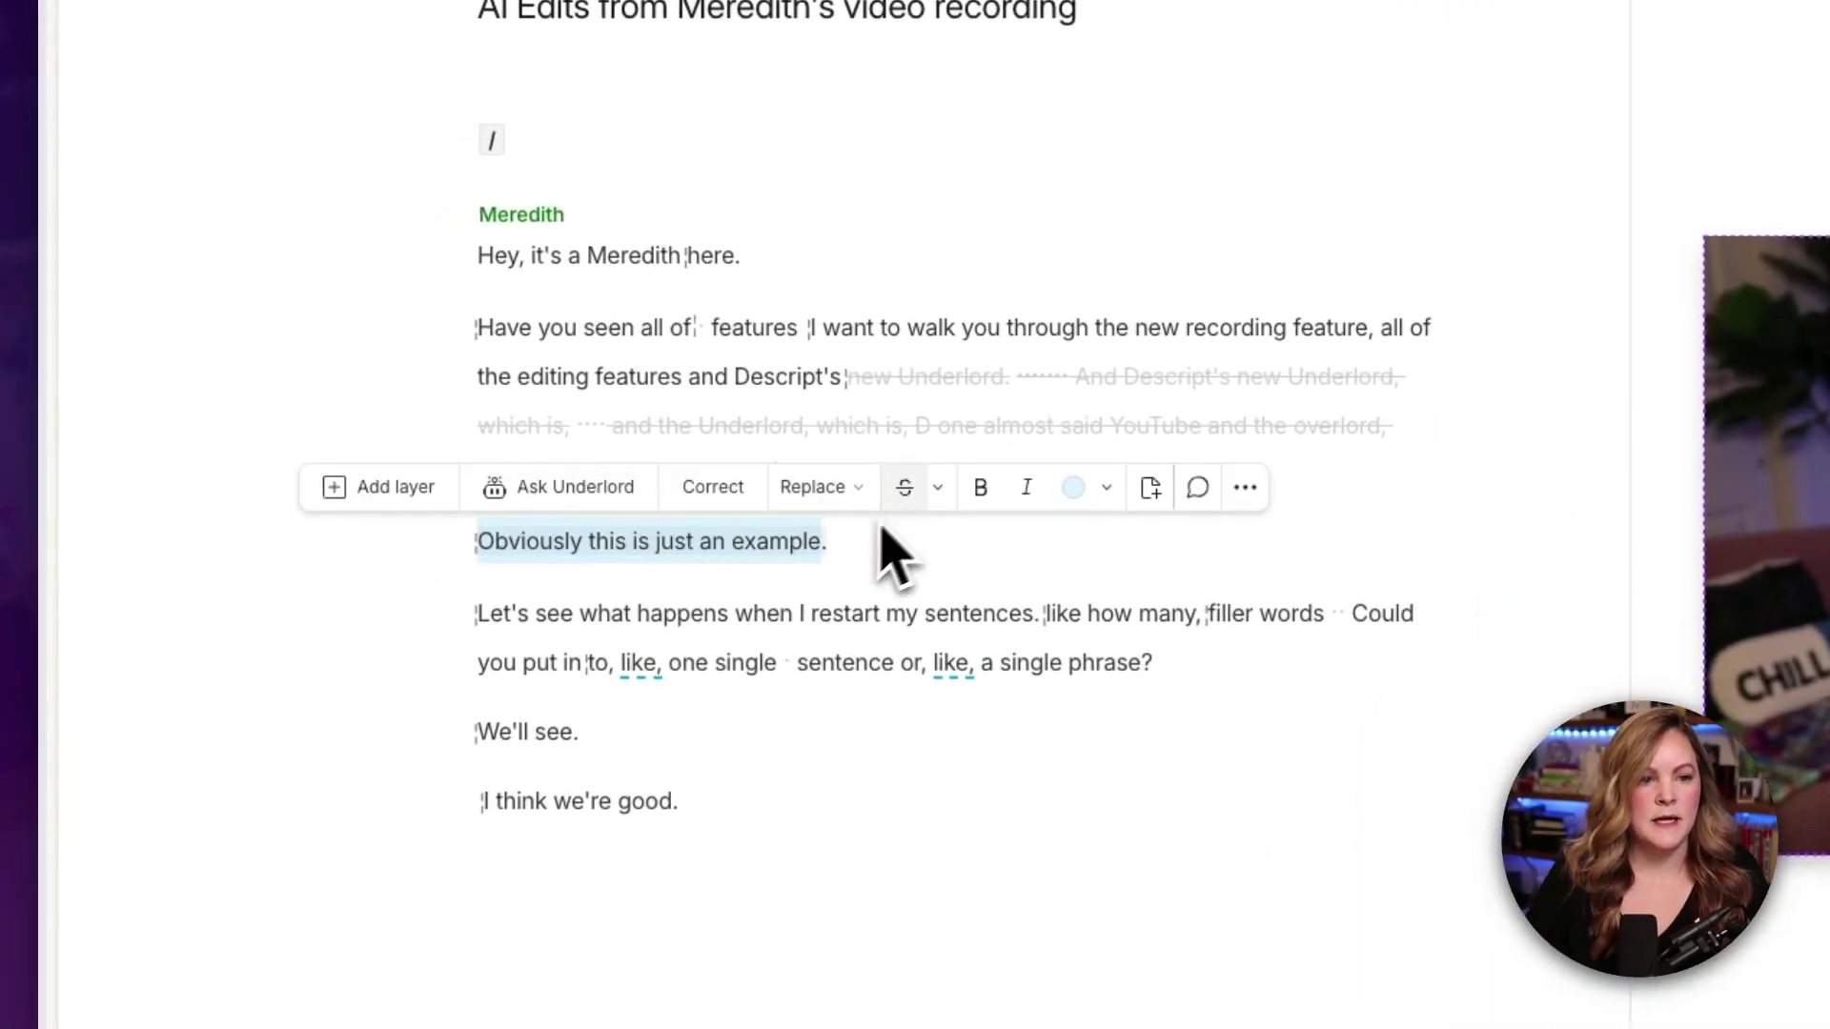
{"action": "left_click", "coordinate": [940, 490]}
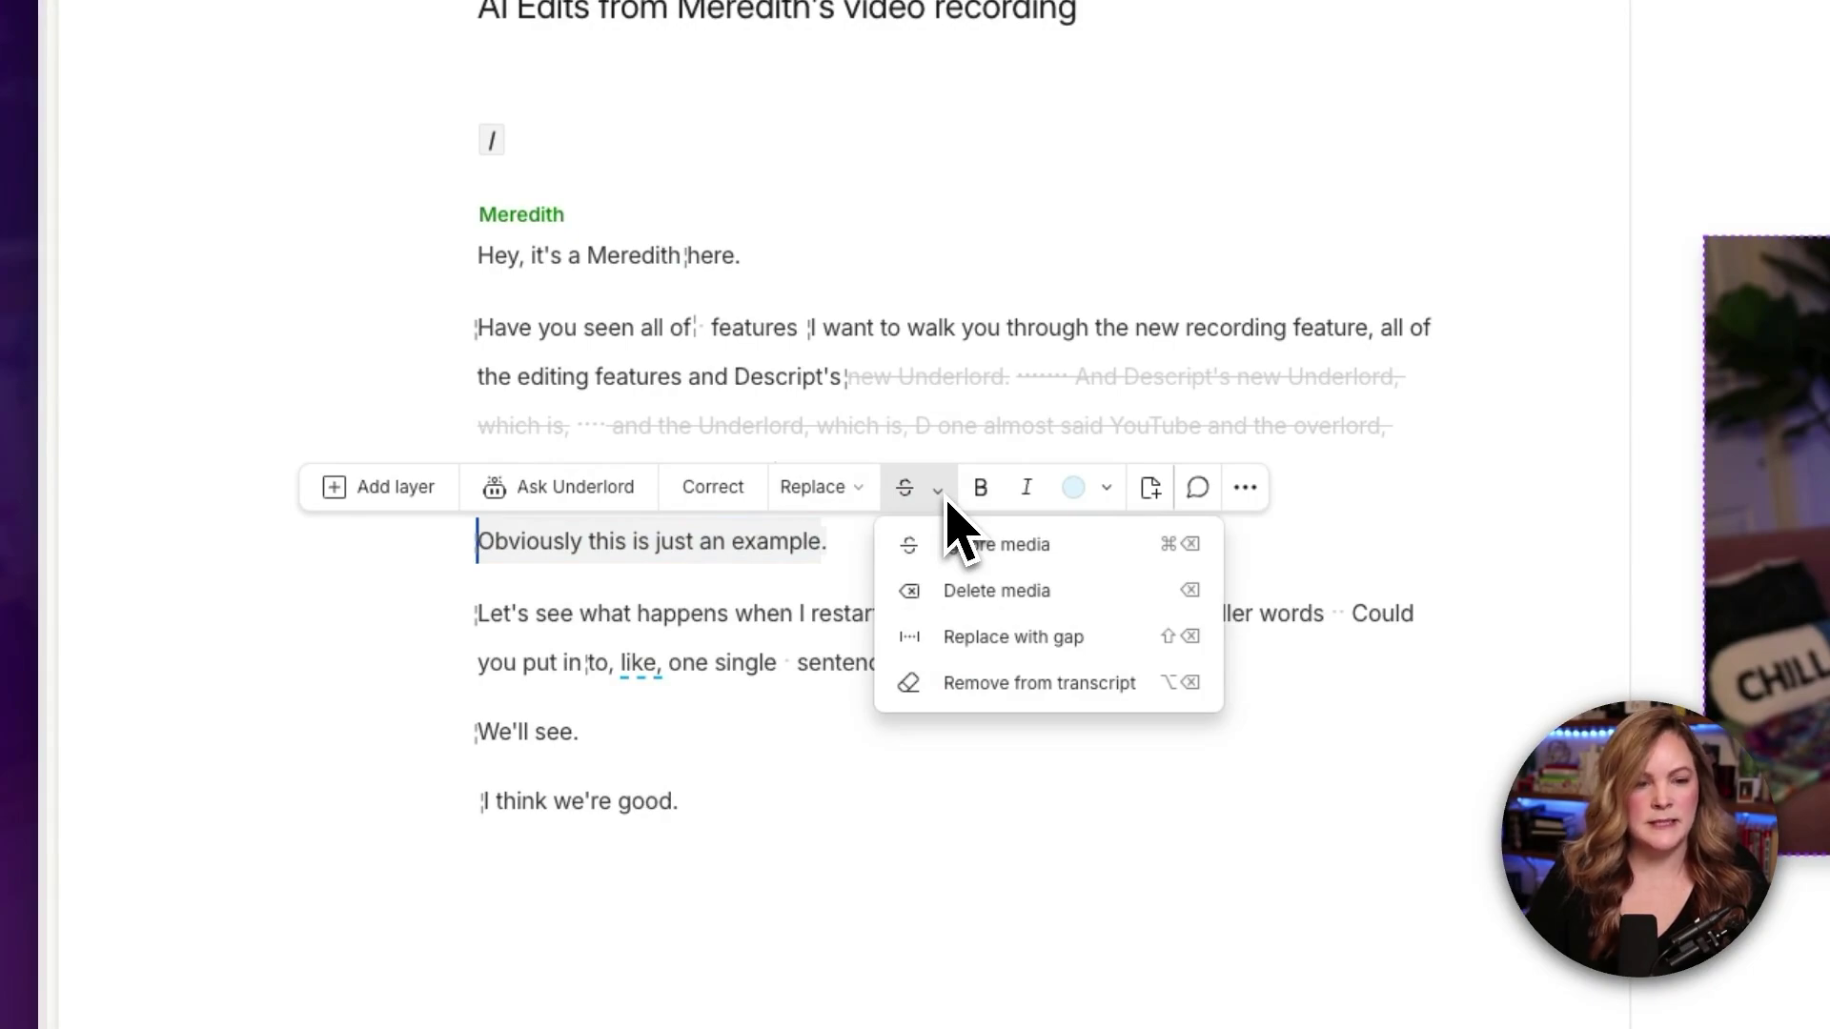
{"action": "key", "text": "Escape"}
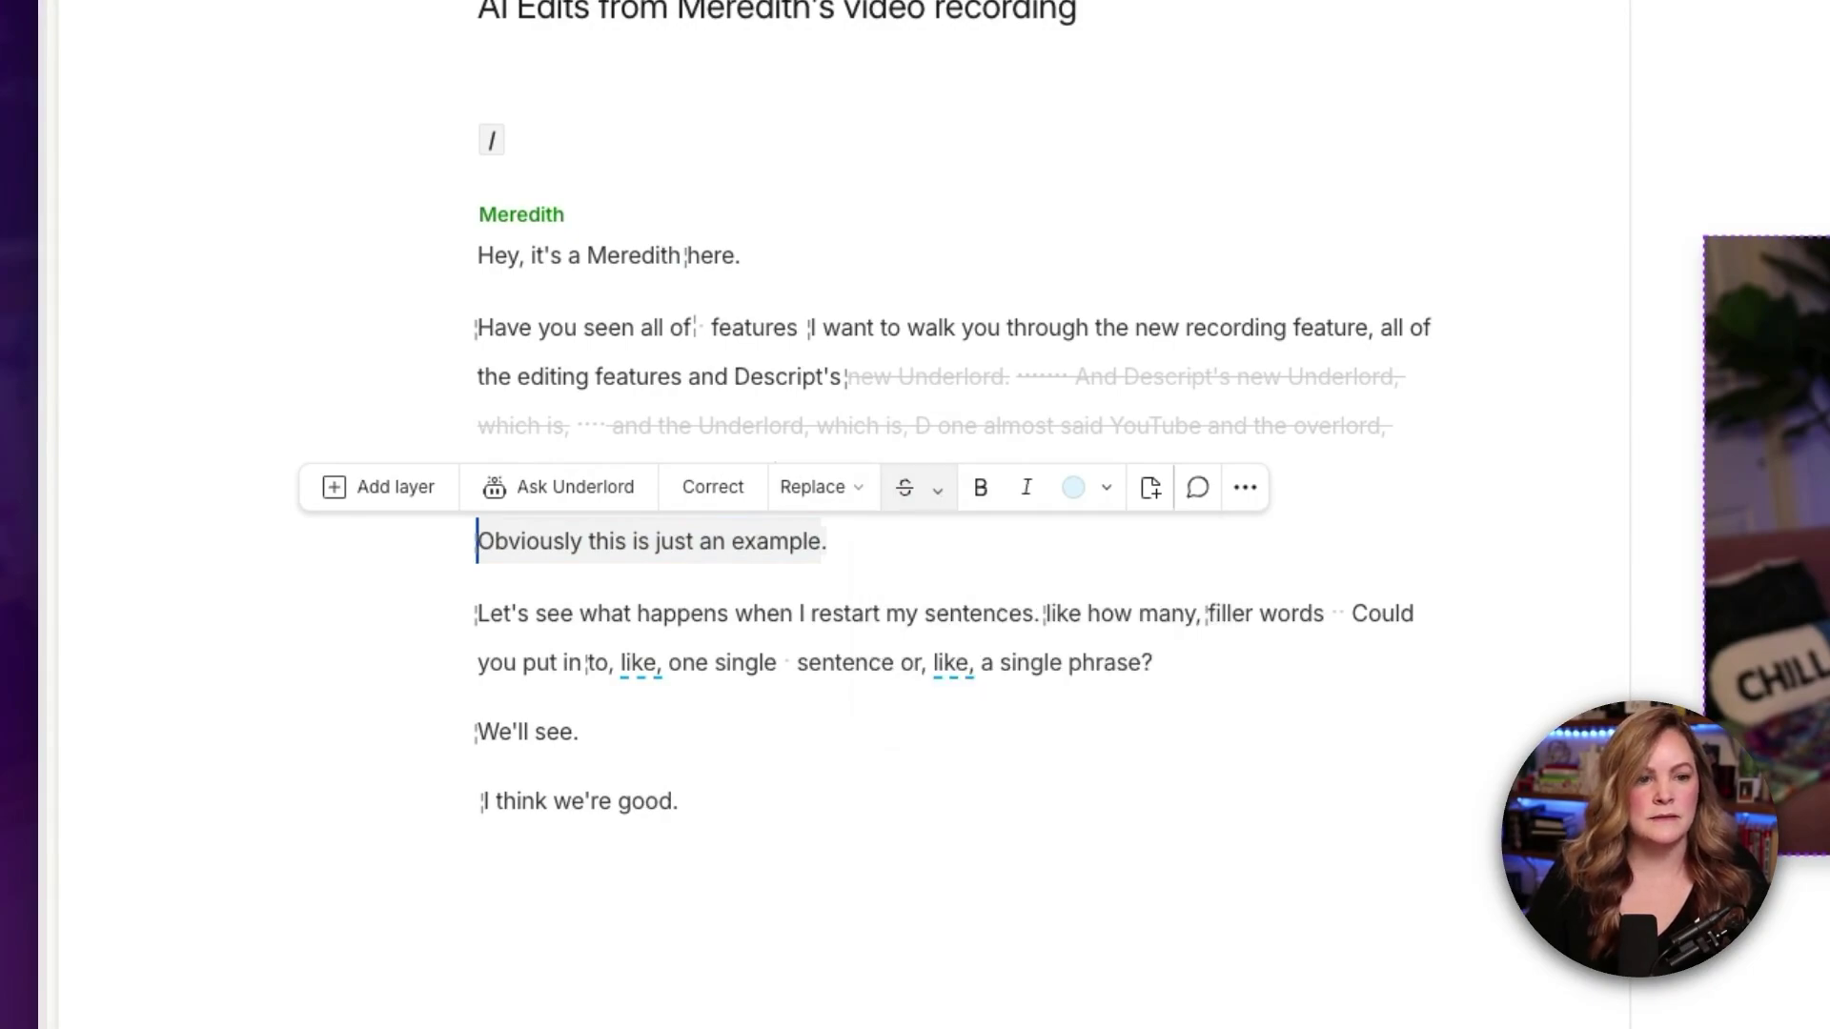
- Try deleting the media of "Obviously this is just an example" and undo back to the ignored sentence
{"action": "left_click", "coordinate": [812, 539], "text": "shift"}
{"action": "key", "text": "BackSpace"}
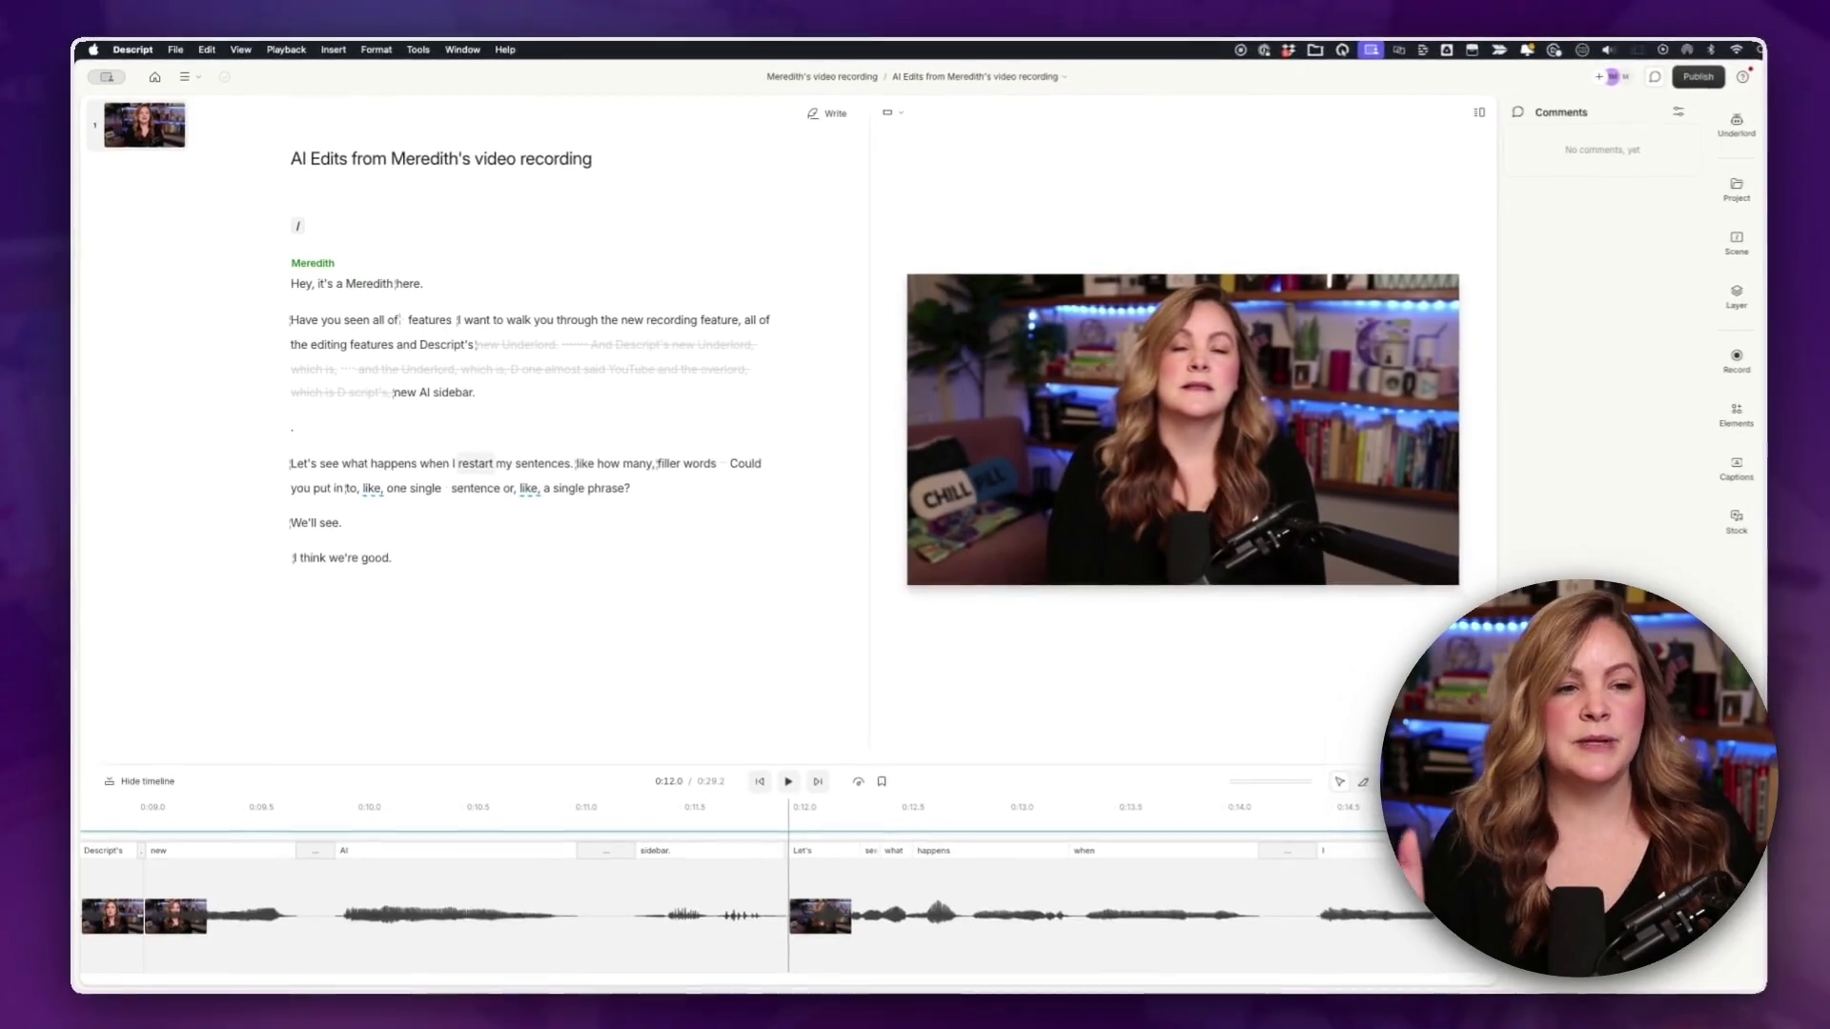
{"action": "key", "text": "super+z"}
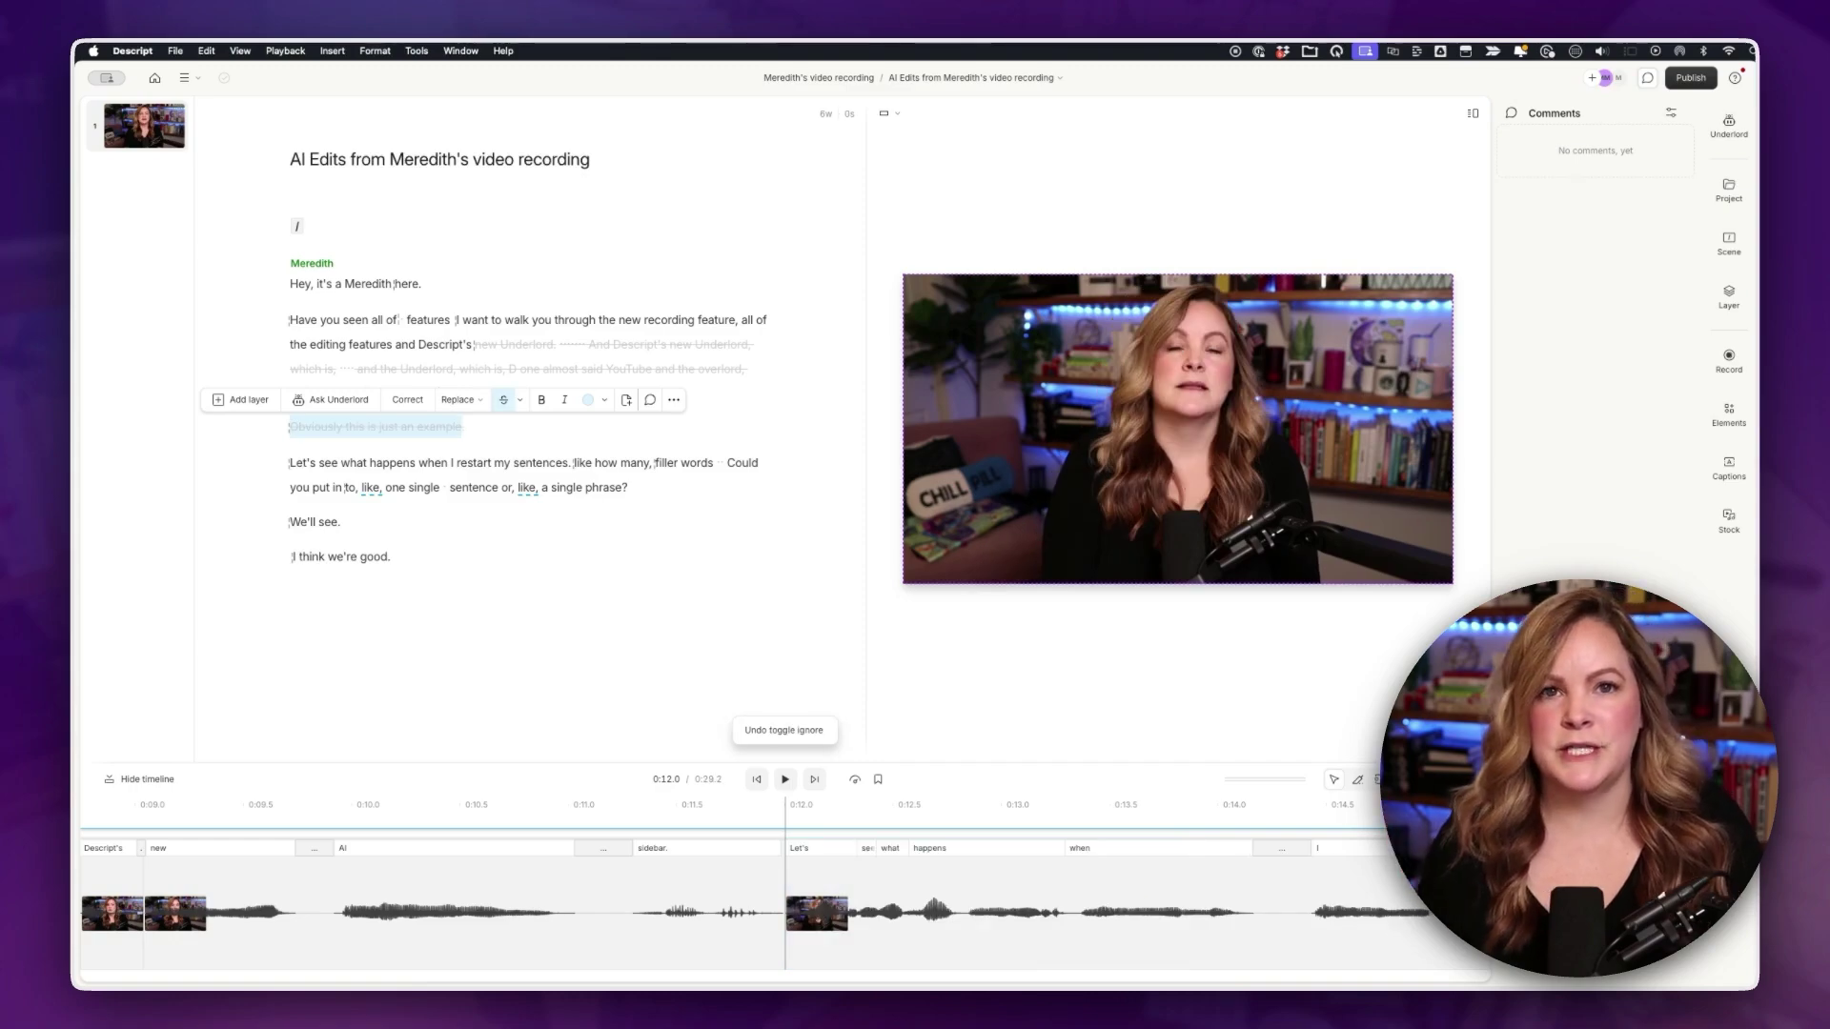
- Go to the beginning of the composition's timeline and set the layer size to Large
{"action": "left_click", "coordinate": [380, 926]}
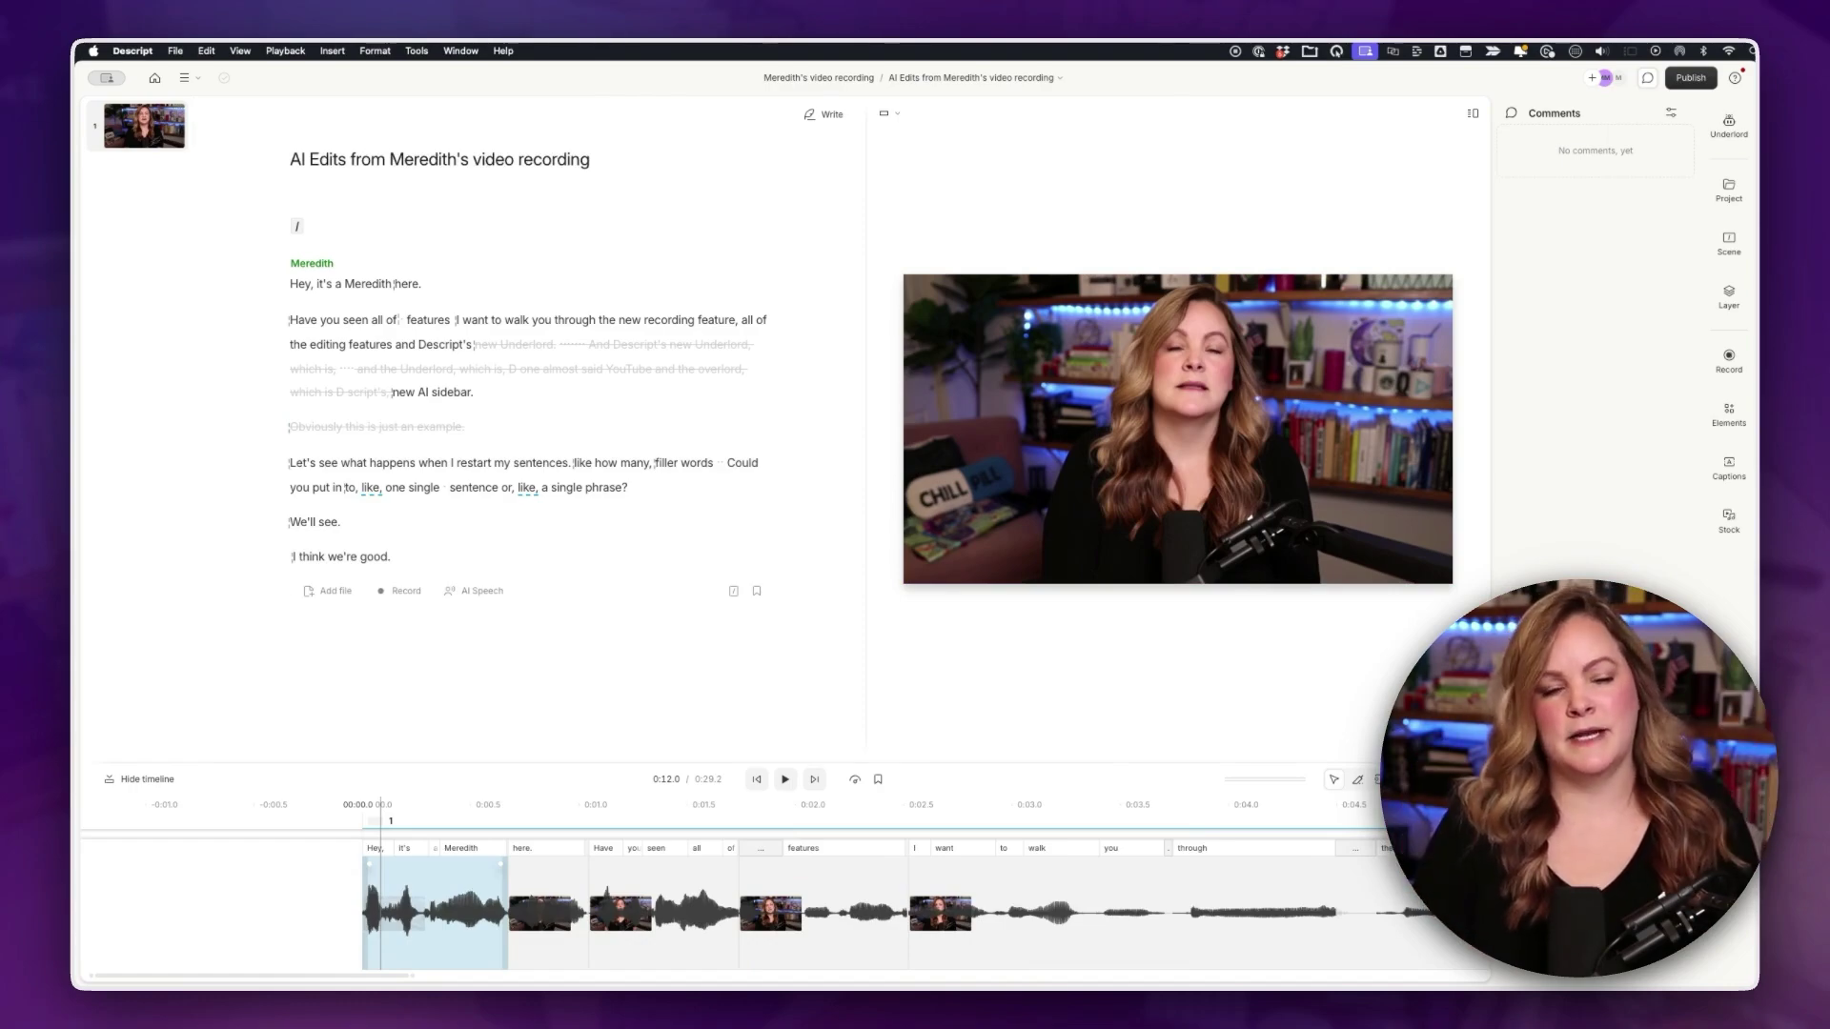
{"action": "left_click", "coordinate": [407, 829]}
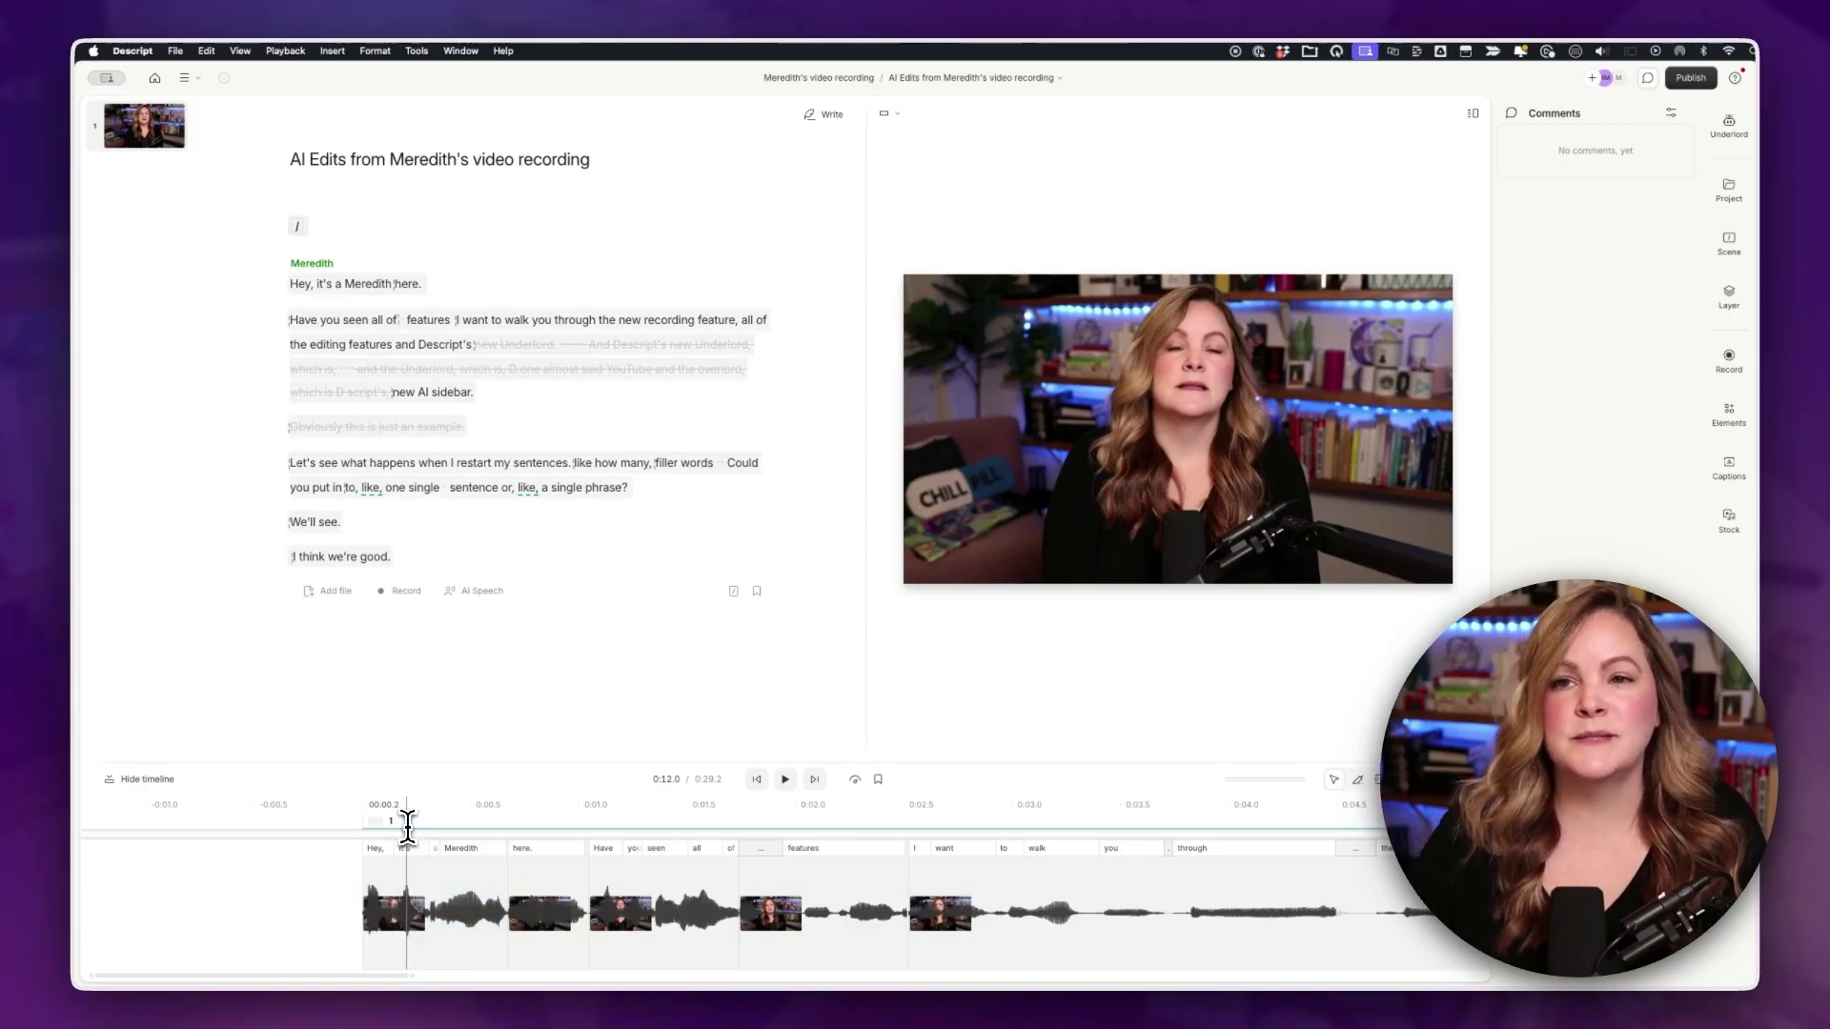
{"action": "left_click", "coordinate": [427, 885]}
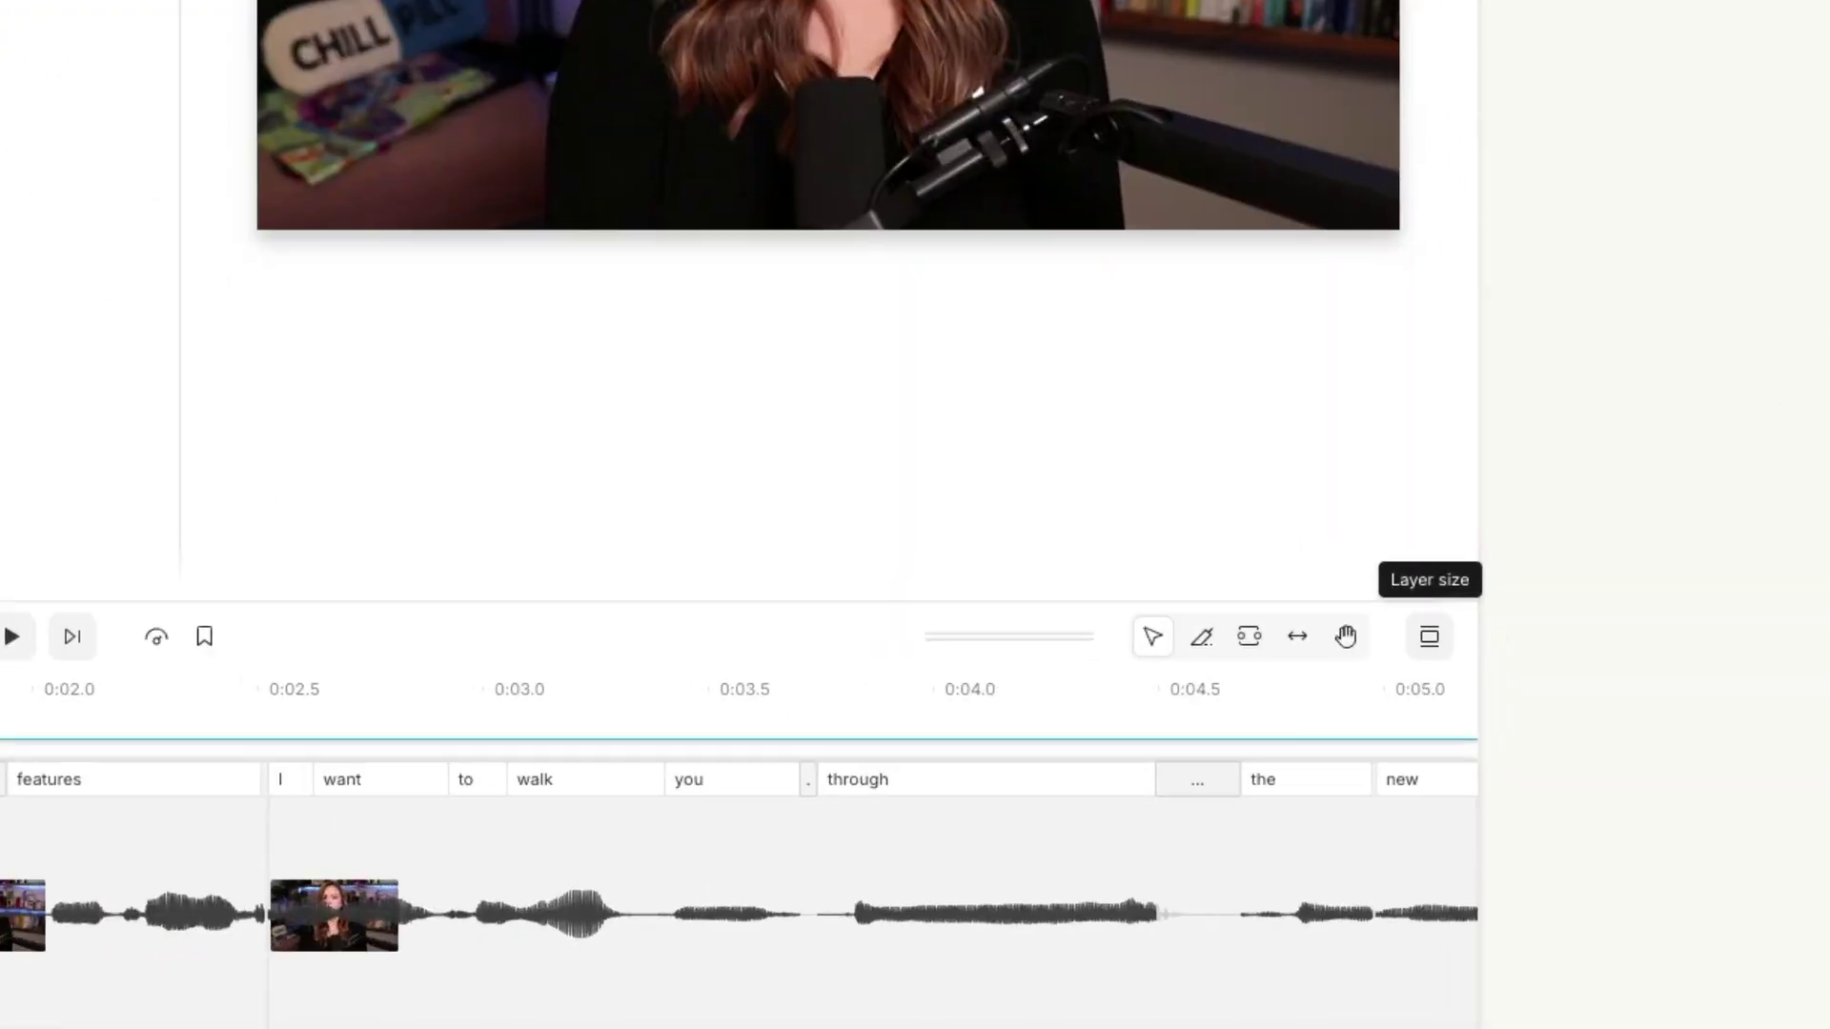
{"action": "left_click", "coordinate": [1517, 804]}
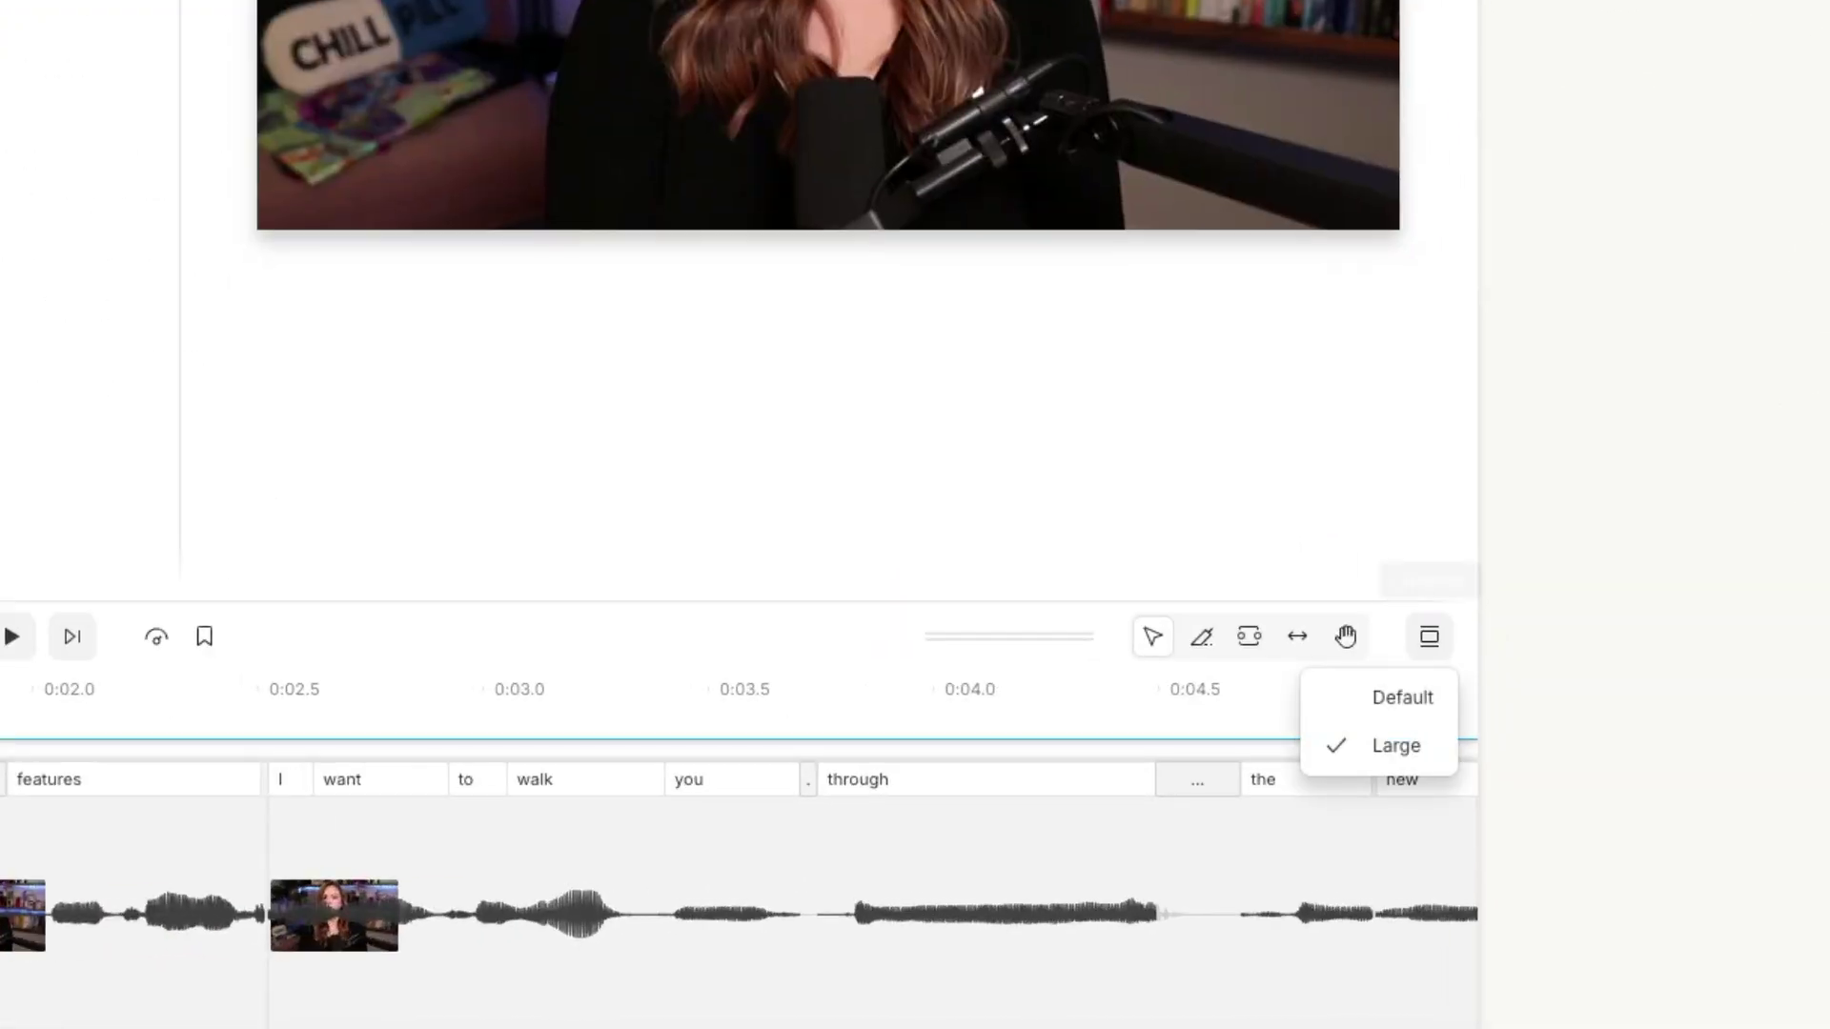
{"action": "left_click", "coordinate": [1397, 747]}
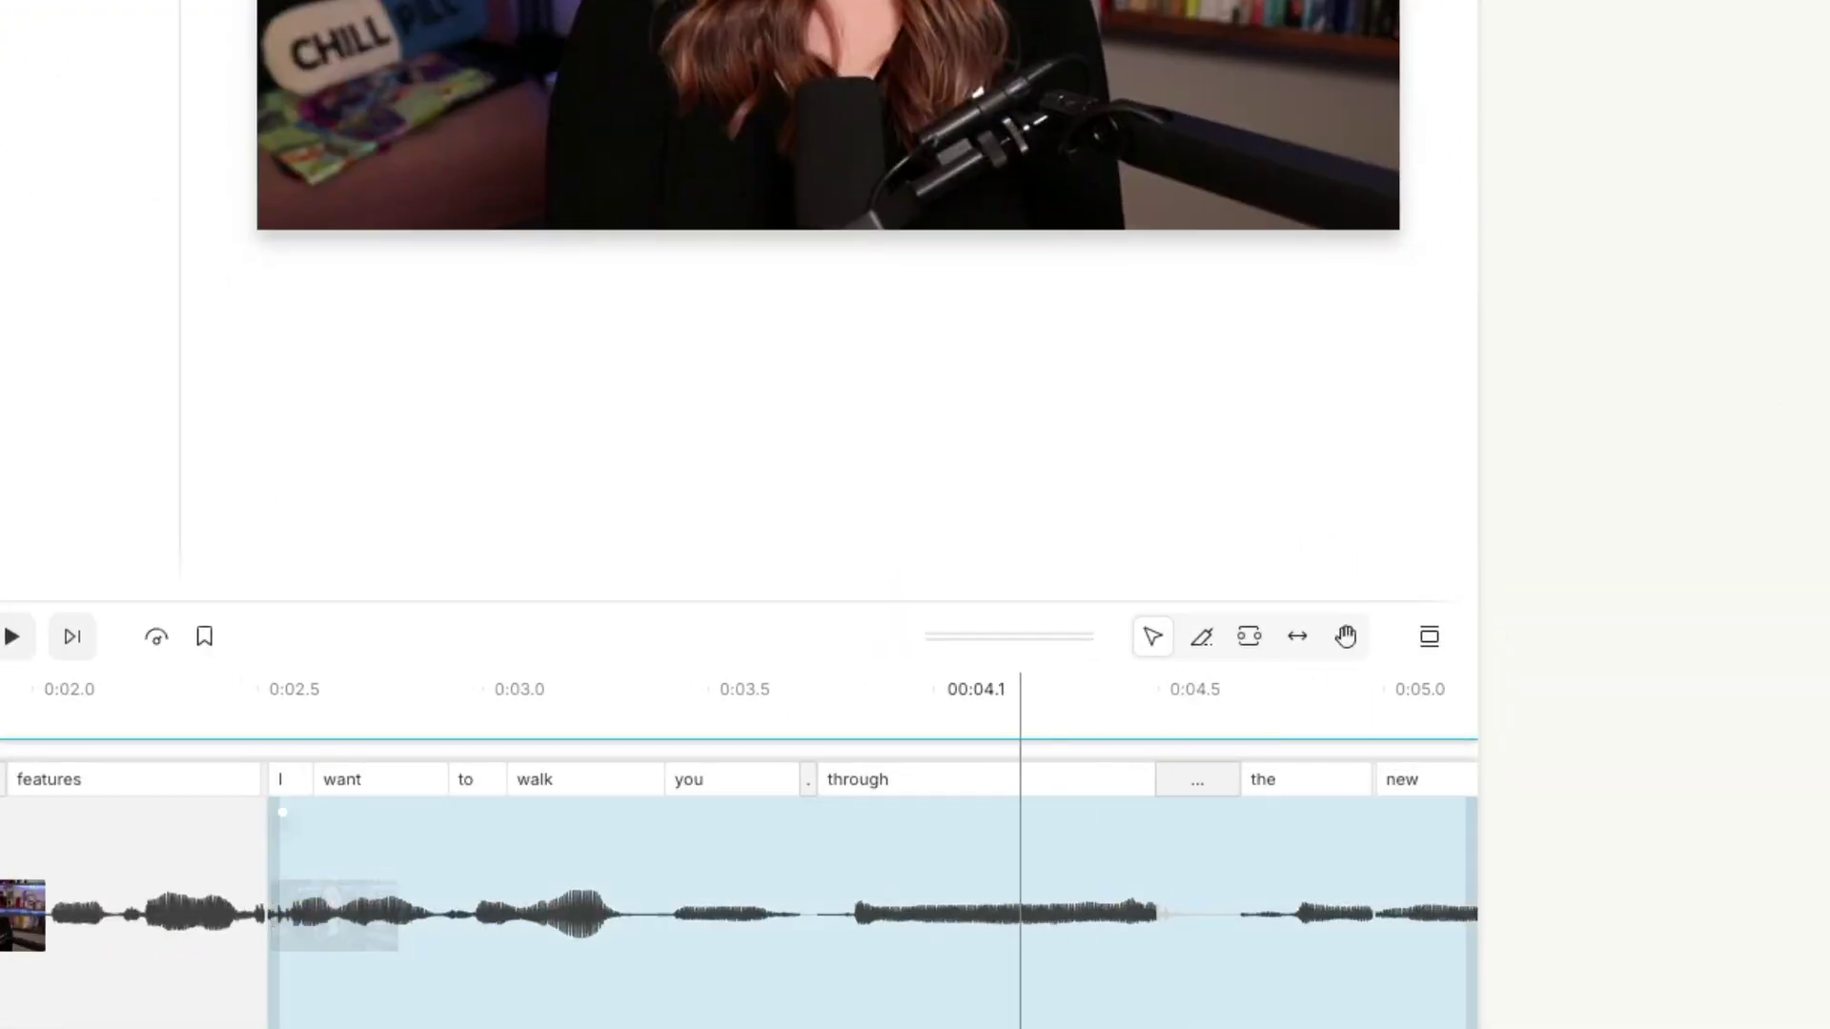
{"action": "scroll", "coordinate": [873, 905], "scroll_direction": "right", "scroll_amount": 1}
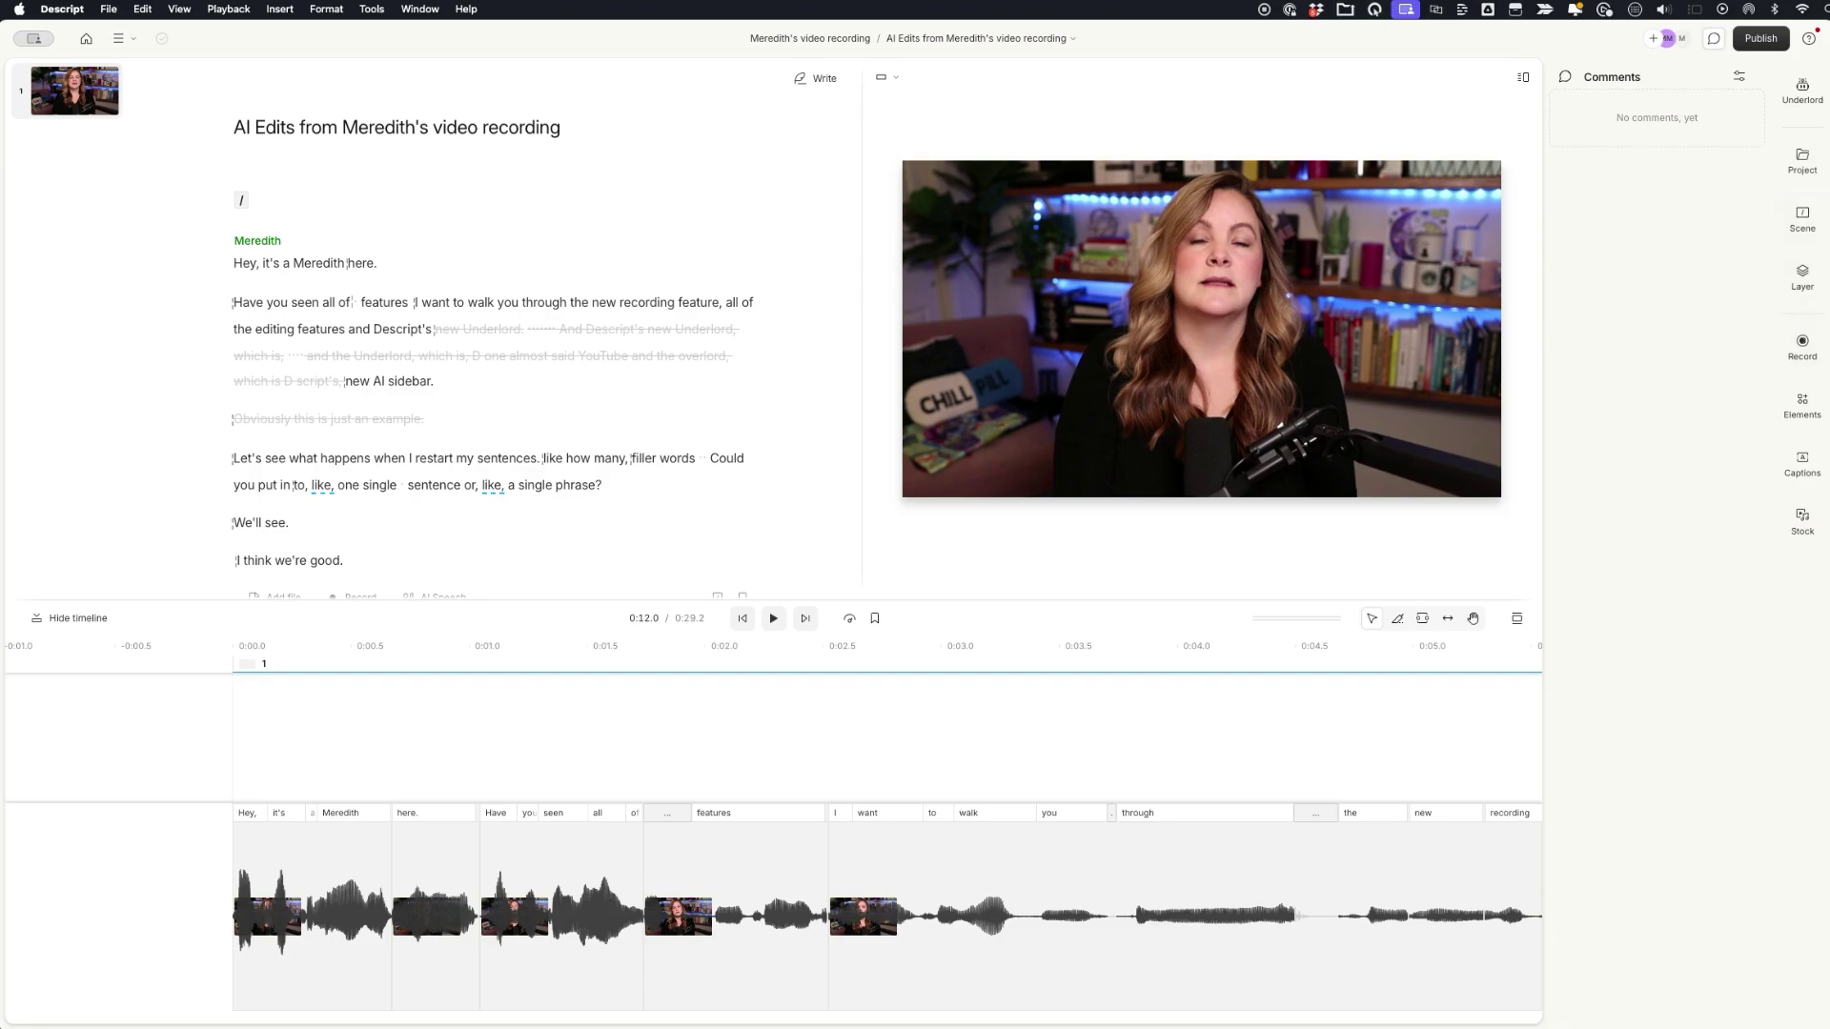
- Add a Title text element to the video and change its text to "Hello :-)"
{"action": "left_click", "coordinate": [1802, 405]}
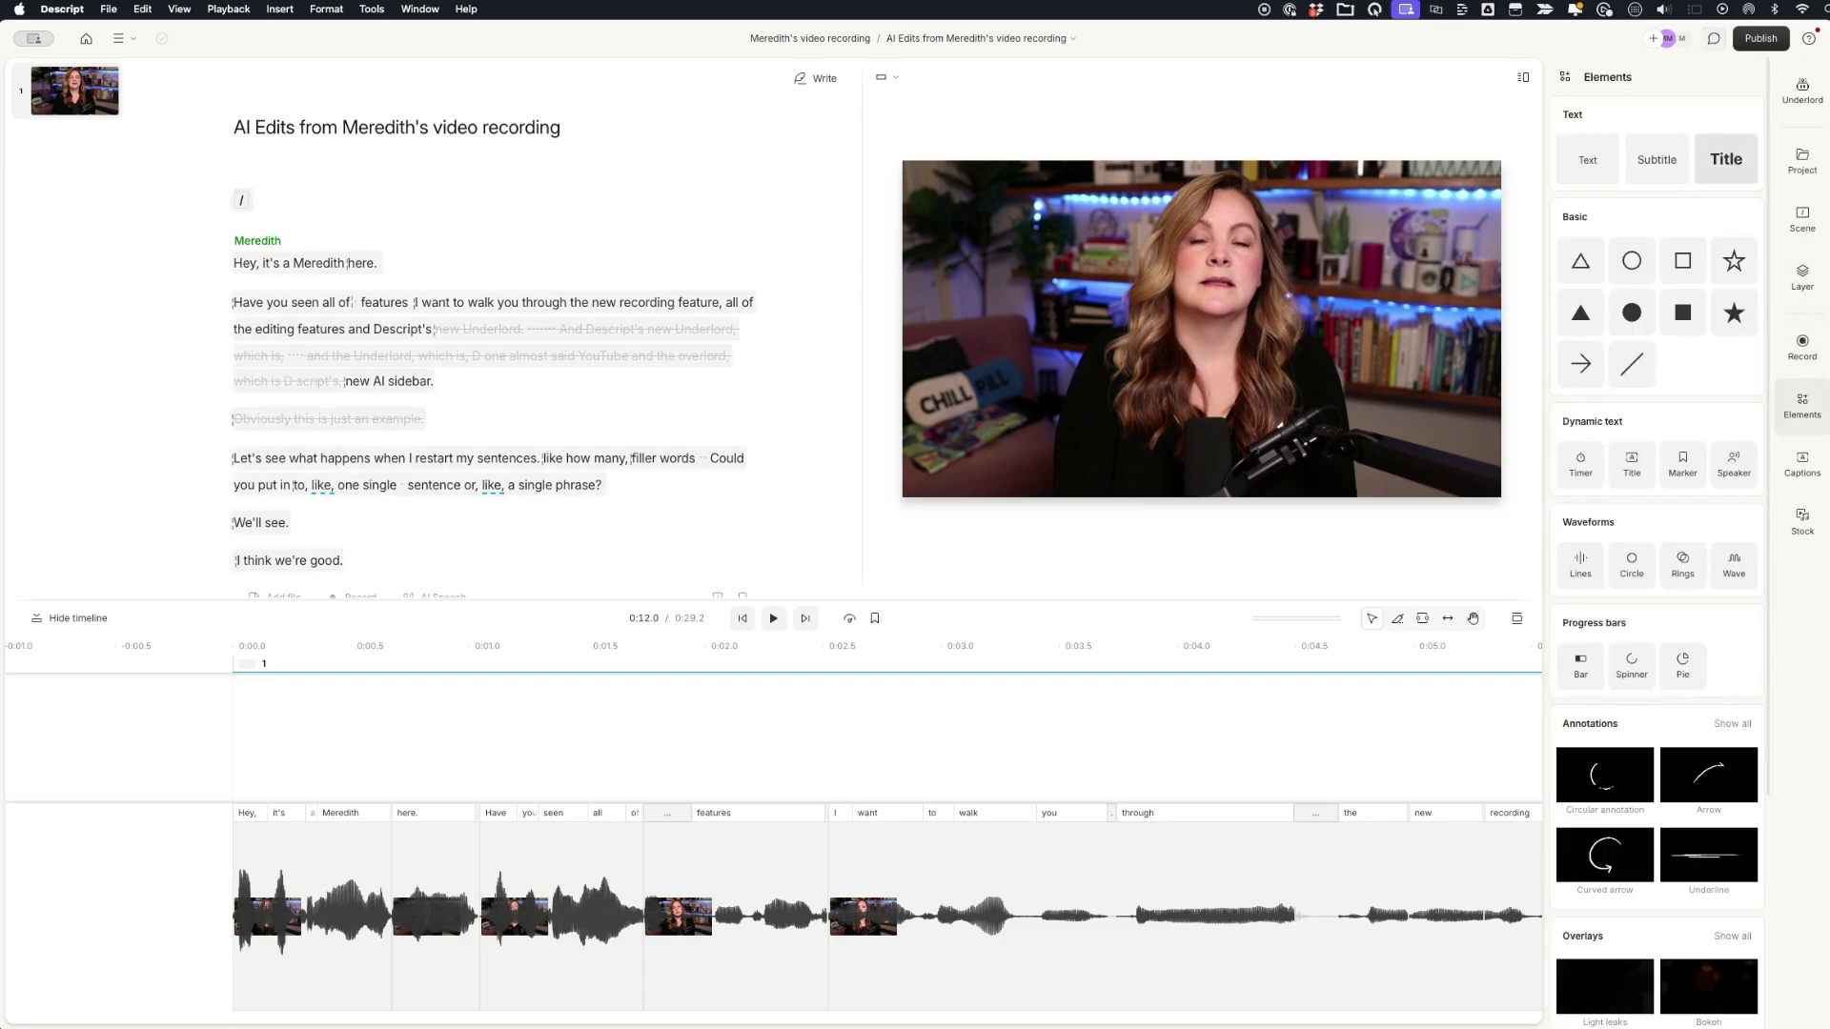
{"action": "left_click", "coordinate": [1727, 159]}
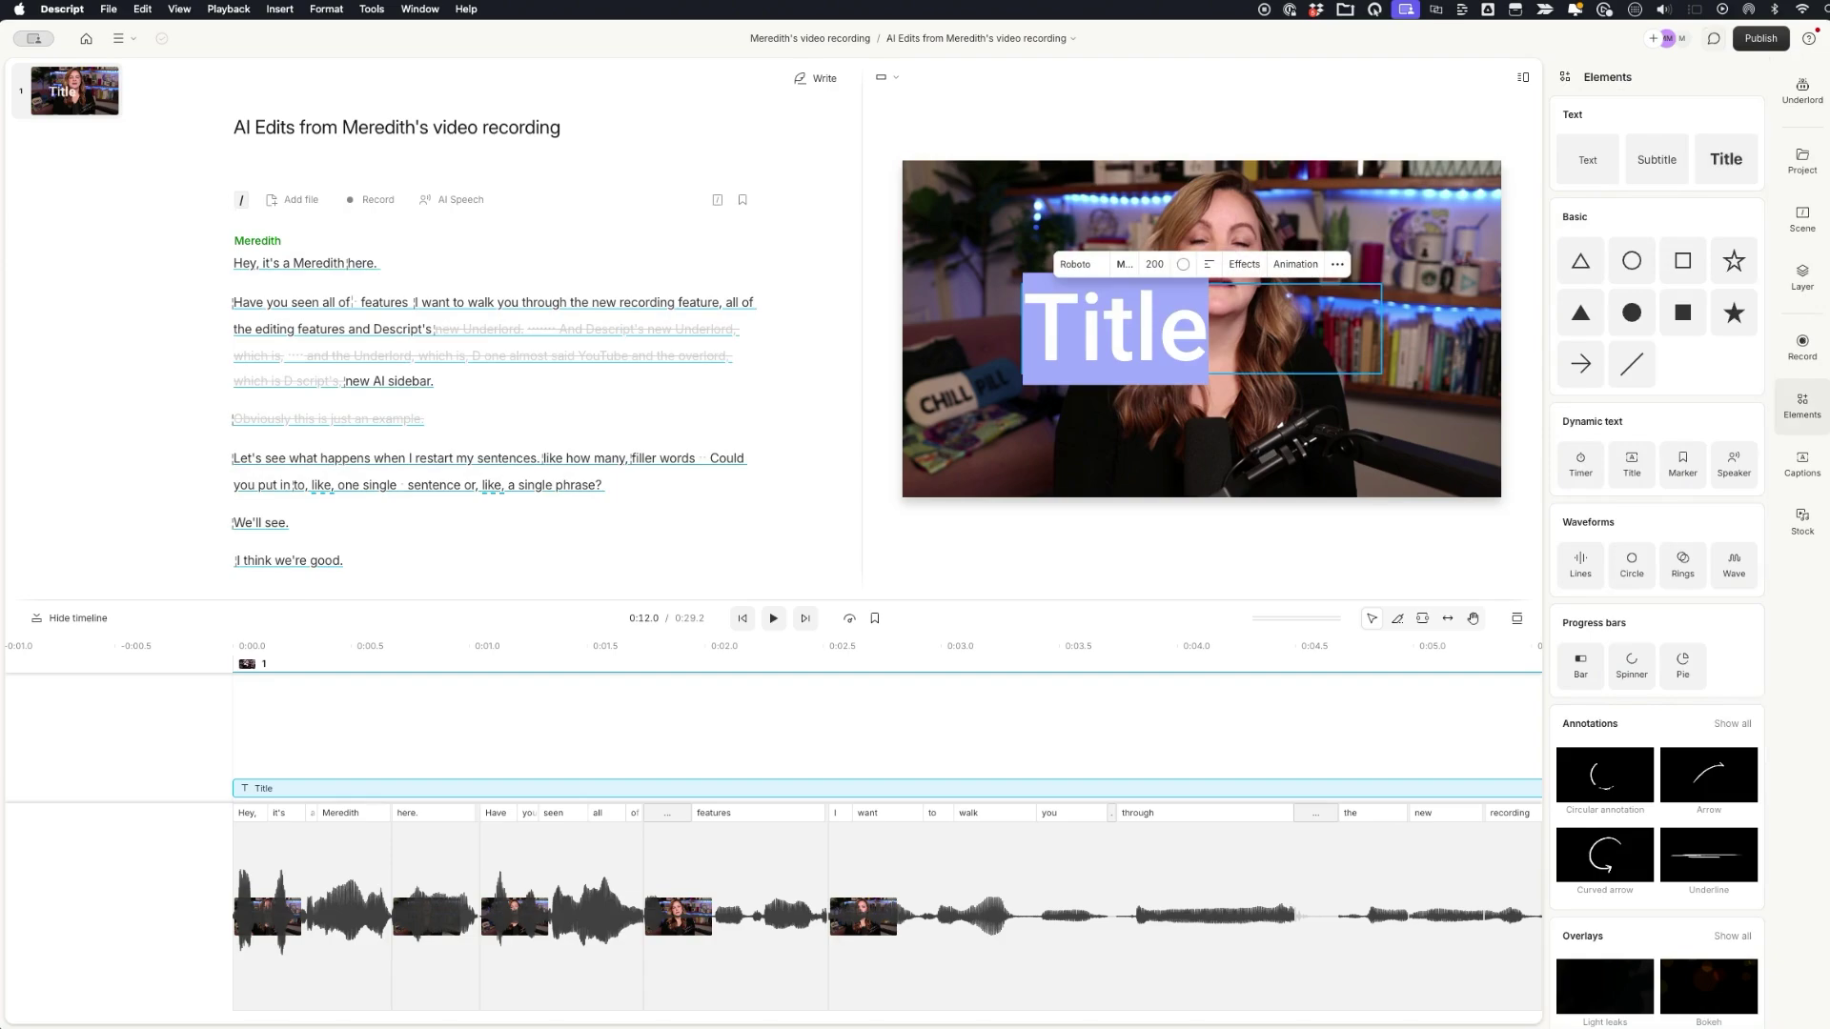
{"action": "type", "text": "Ad"}
{"action": "key", "text": "BackSpace"}
{"action": "key", "text": "BackSpace"}
{"action": "type", "text": "Hello \""}
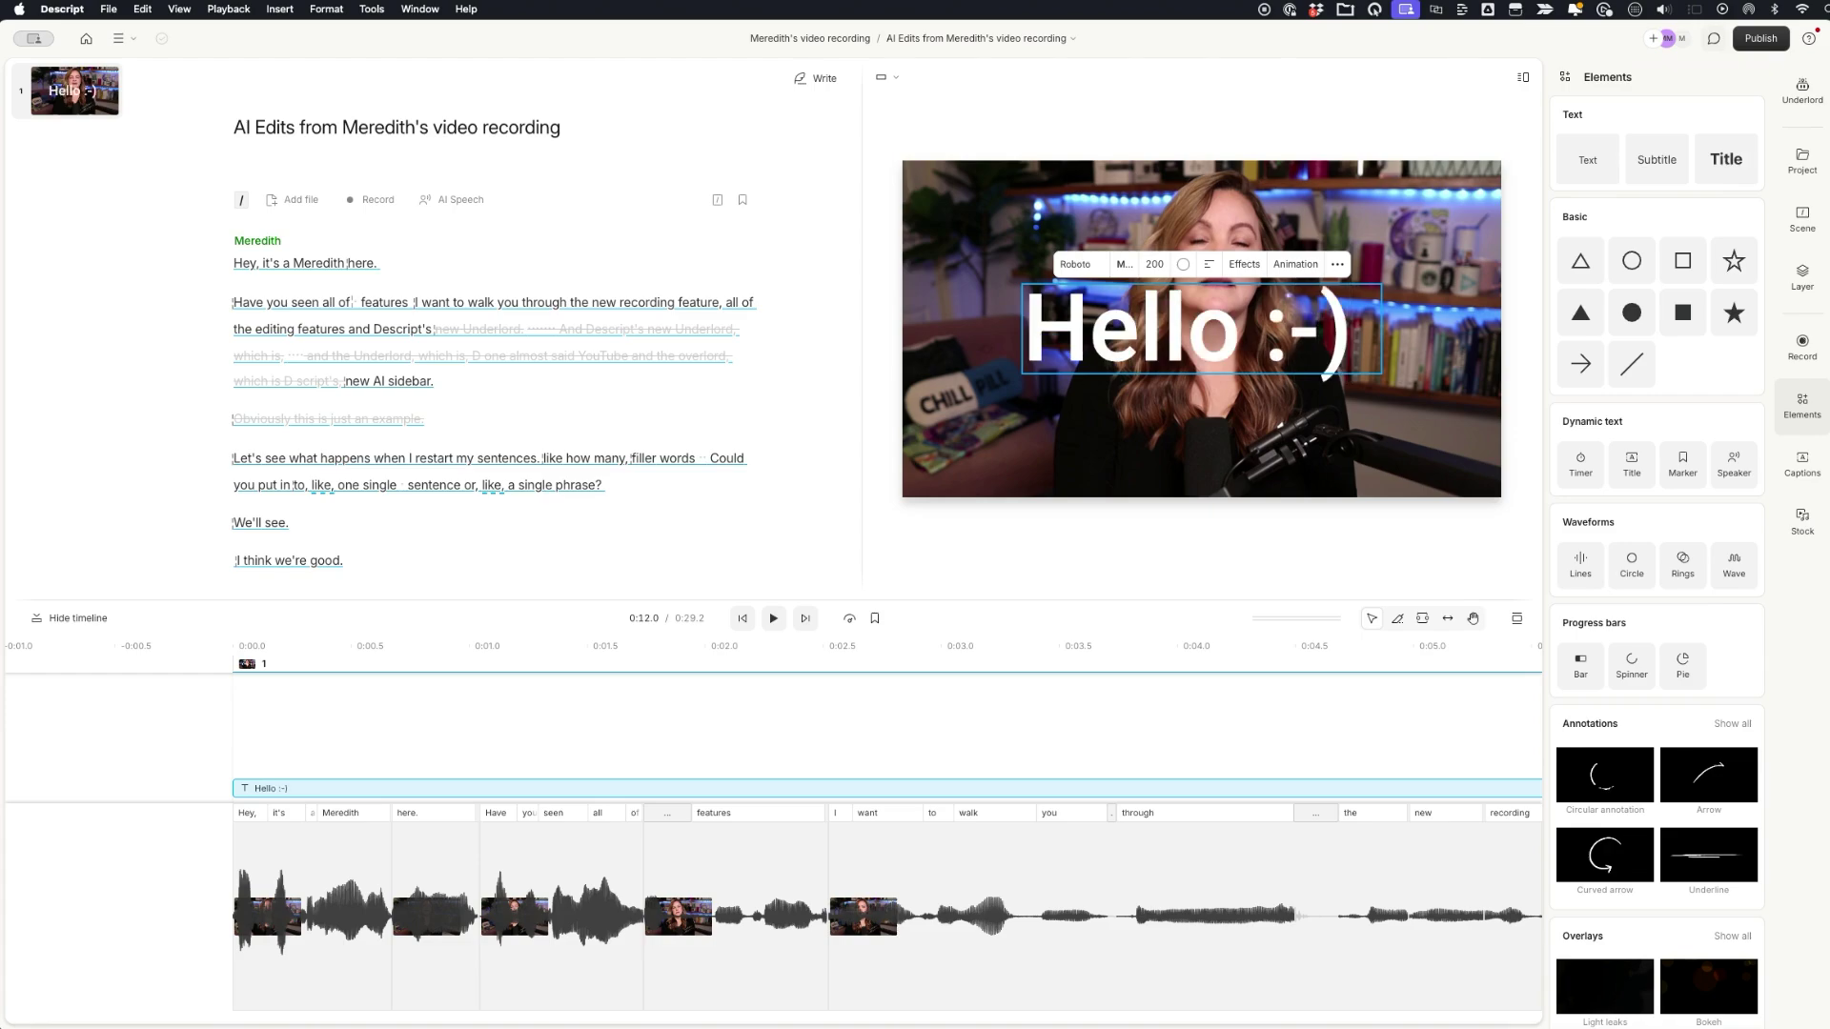
- Style the "Hello :-)" title with a dark red fill, right alignment and the Impact font
{"action": "left_click", "coordinate": [1183, 264]}
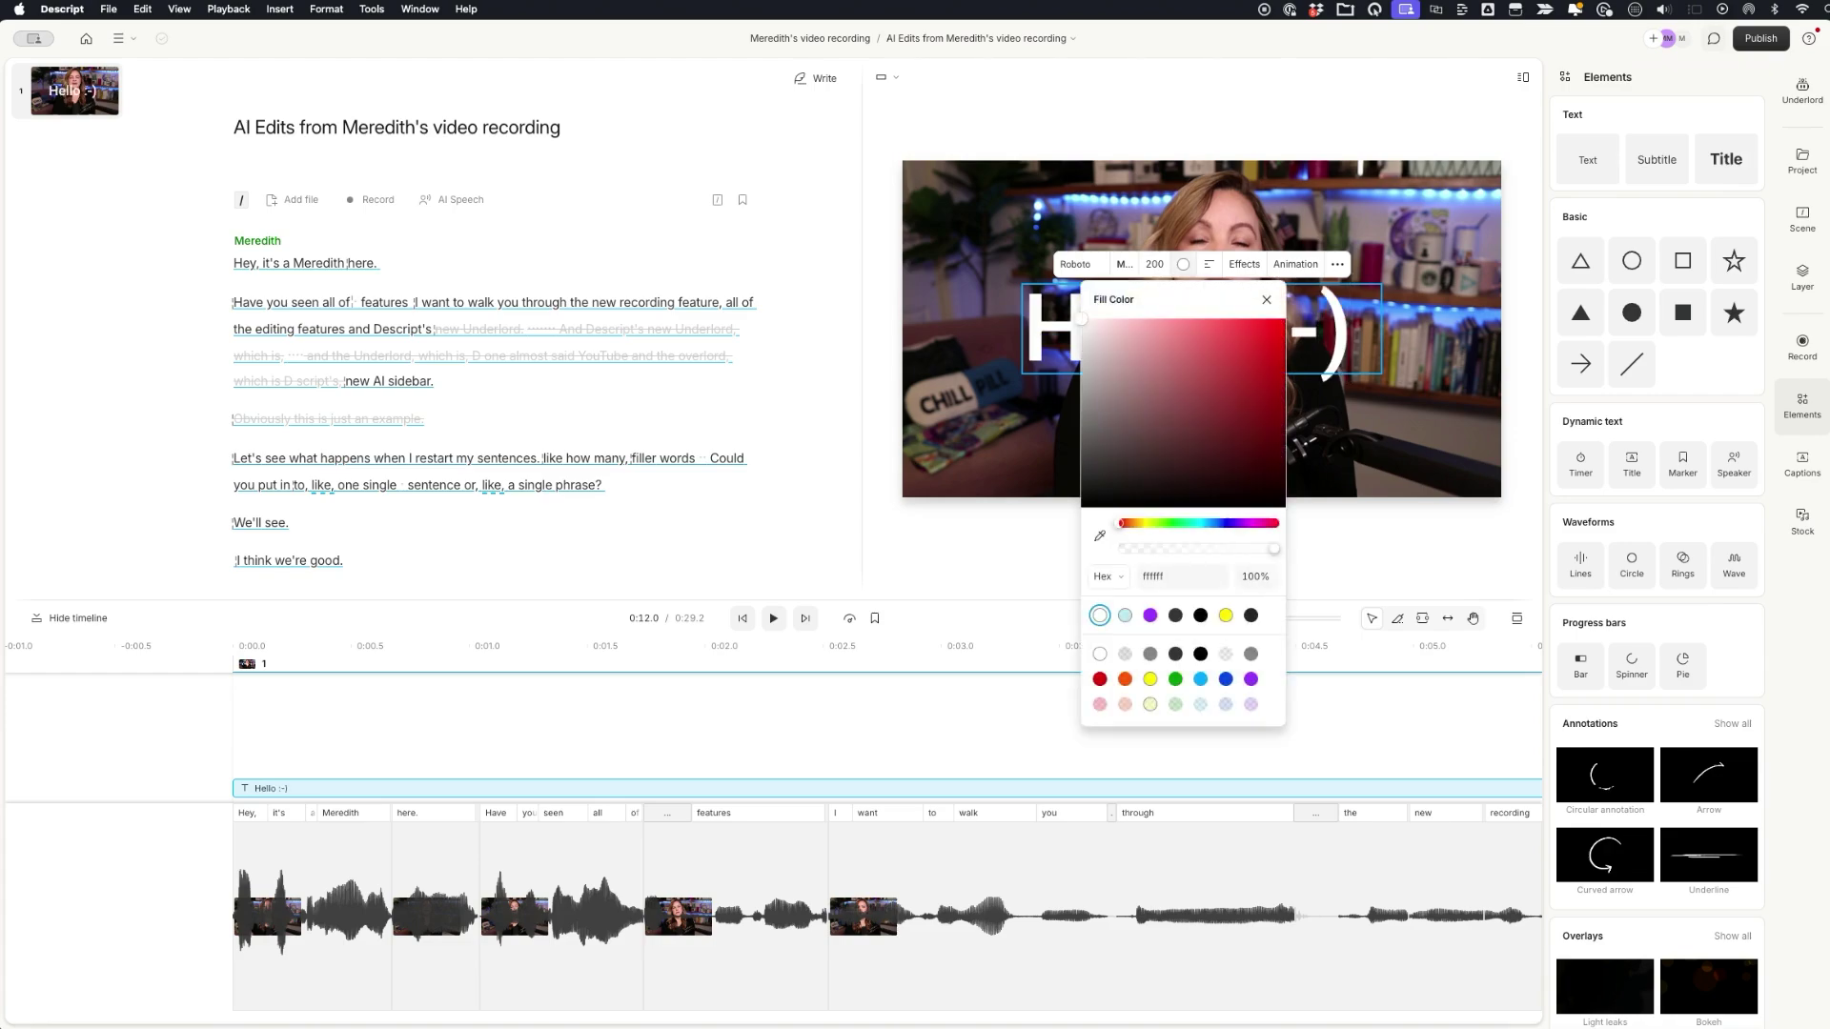
{"action": "left_click", "coordinate": [1244, 366]}
{"action": "key", "text": "Escape"}
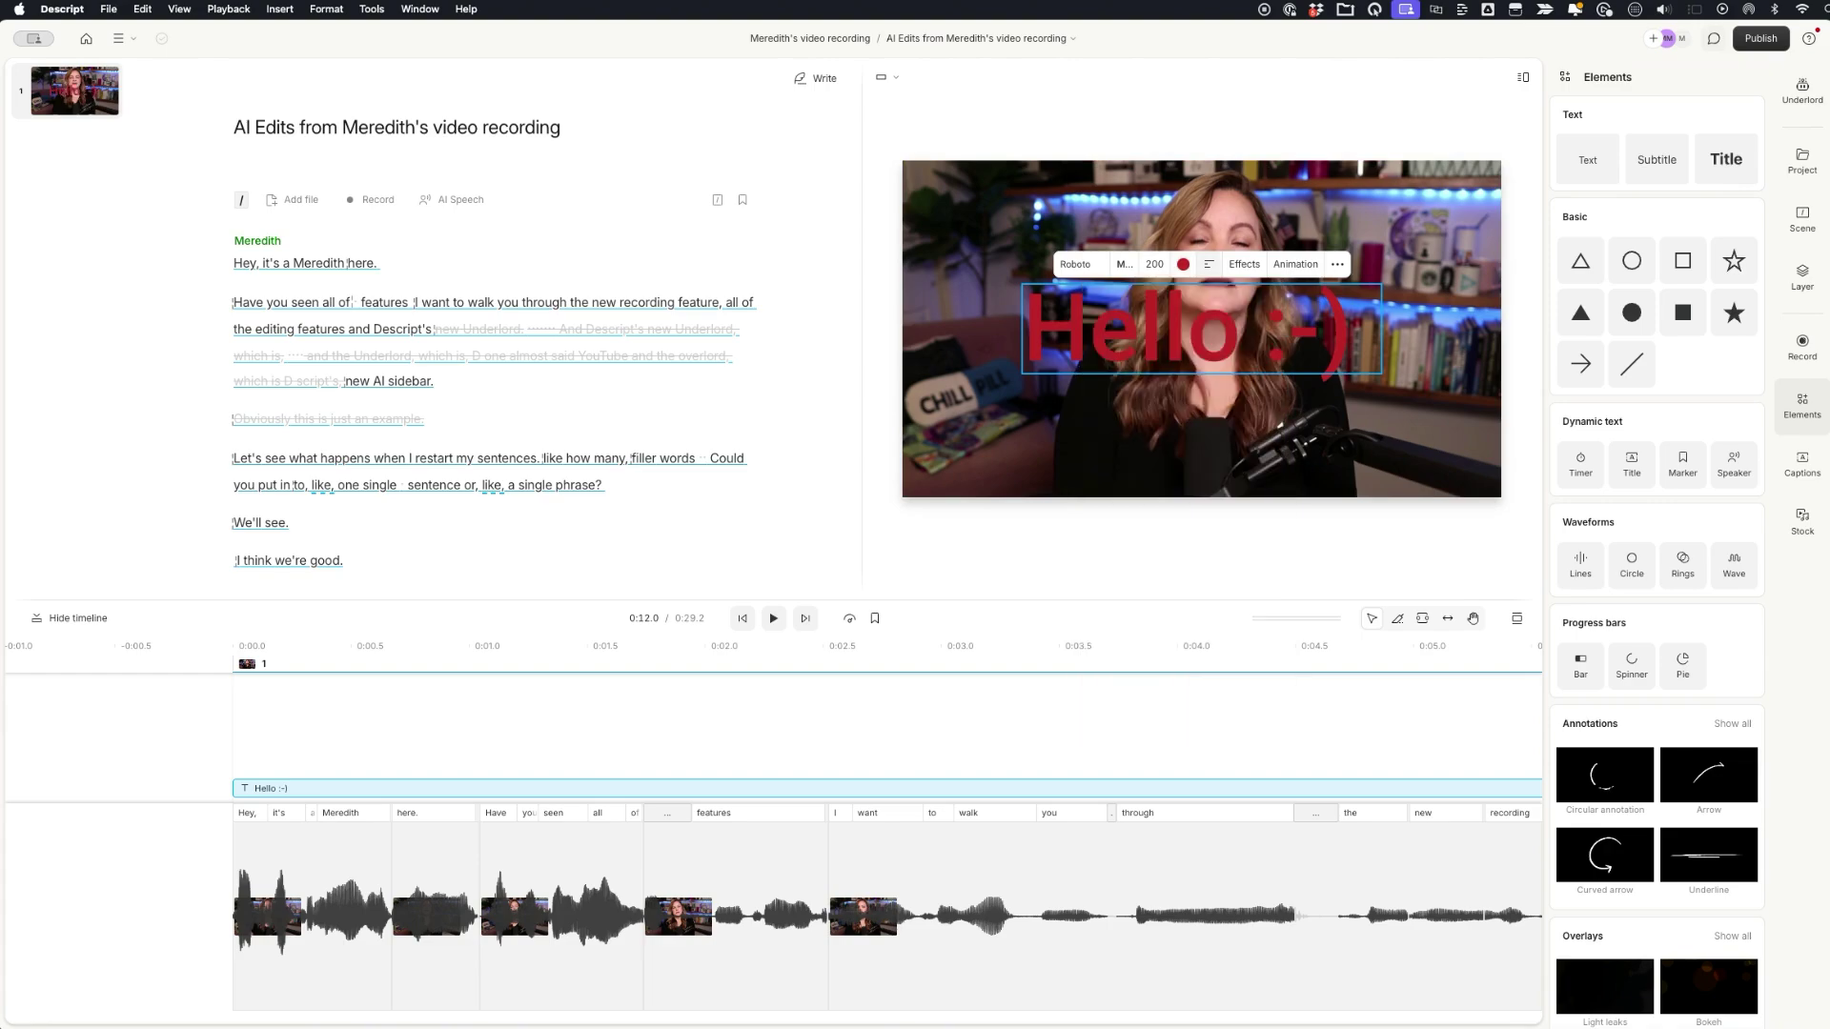
{"action": "left_click", "coordinate": [1208, 264]}
{"action": "left_click", "coordinate": [1209, 264]}
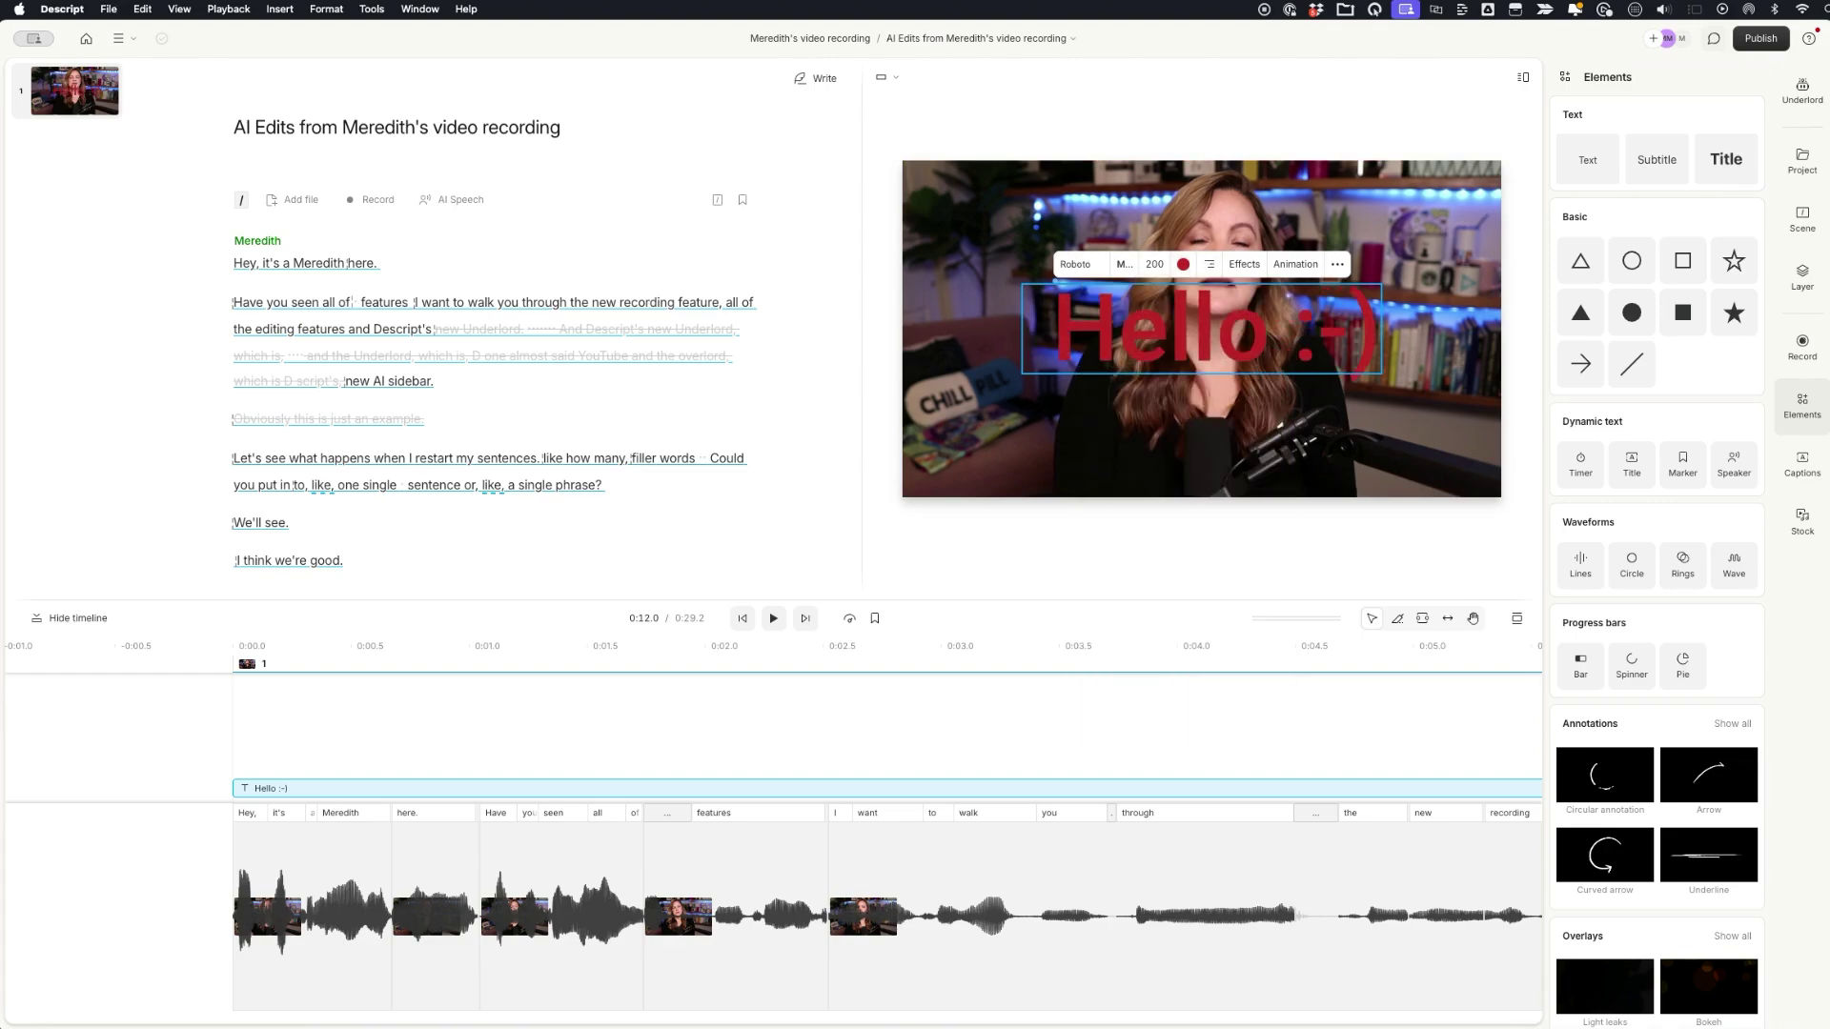
{"action": "left_click", "coordinate": [1077, 264]}
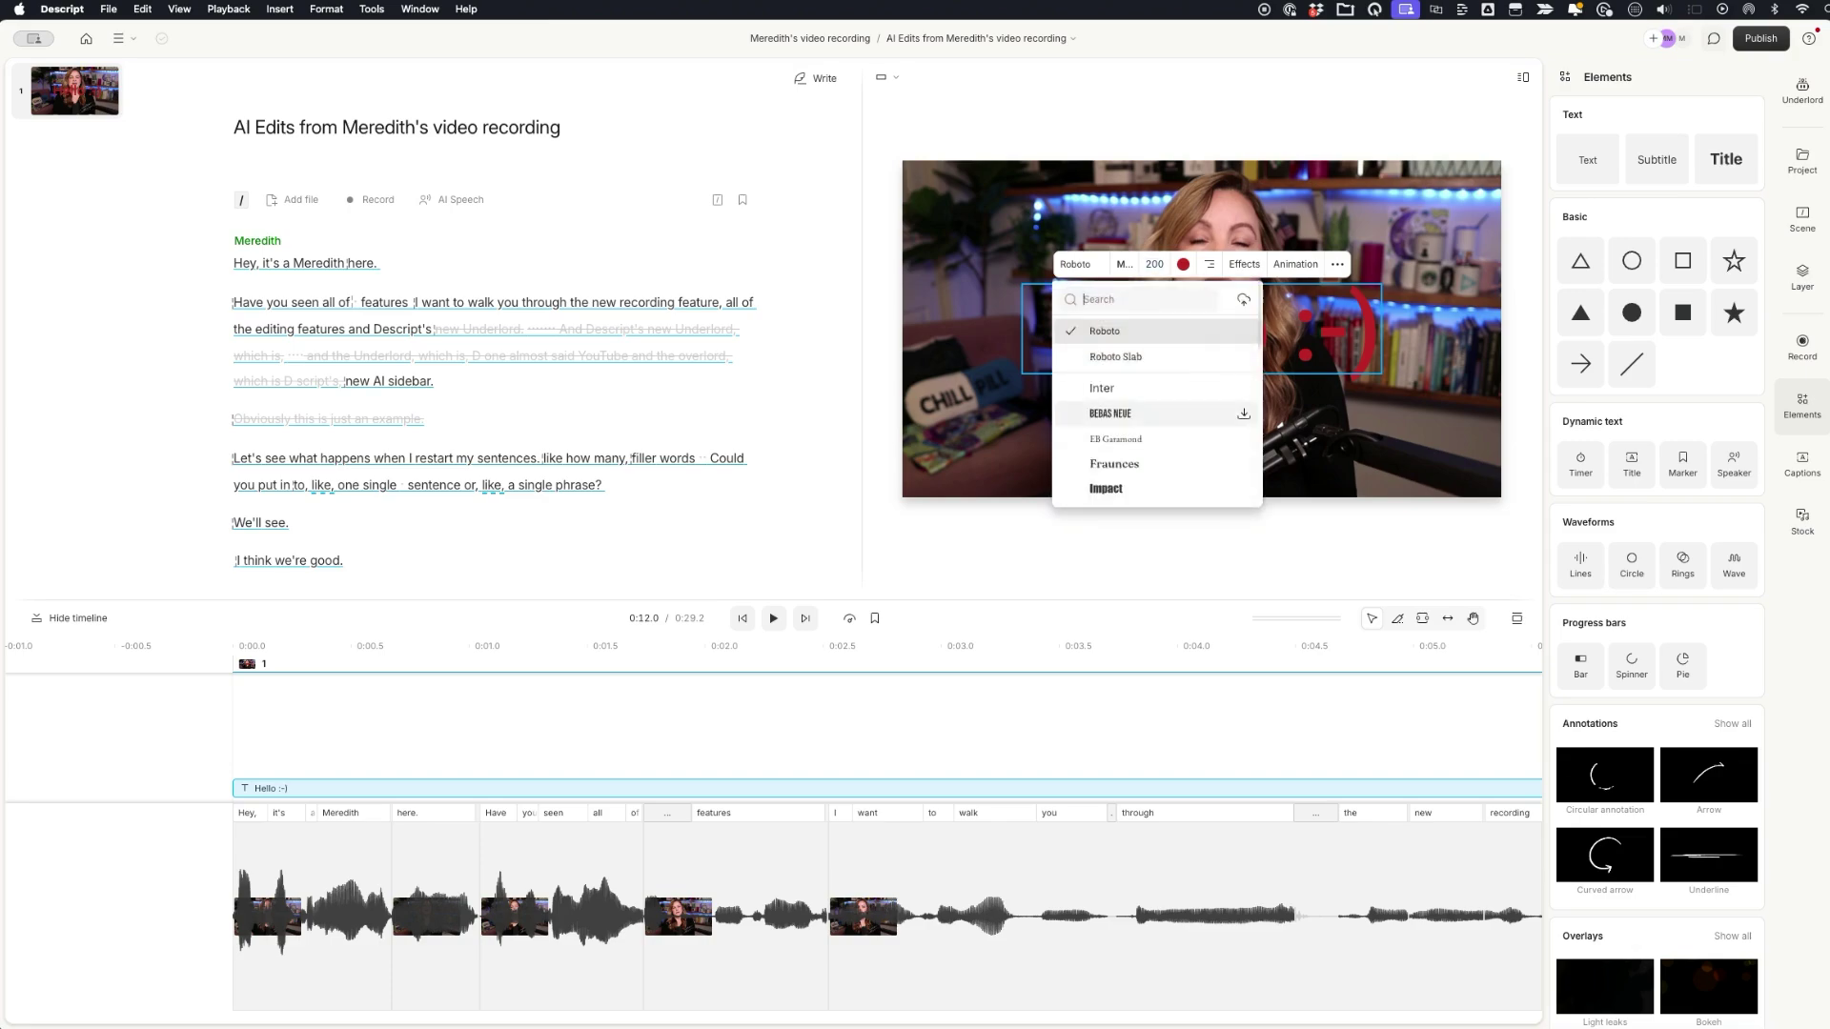
{"action": "left_click", "coordinate": [1096, 412]}
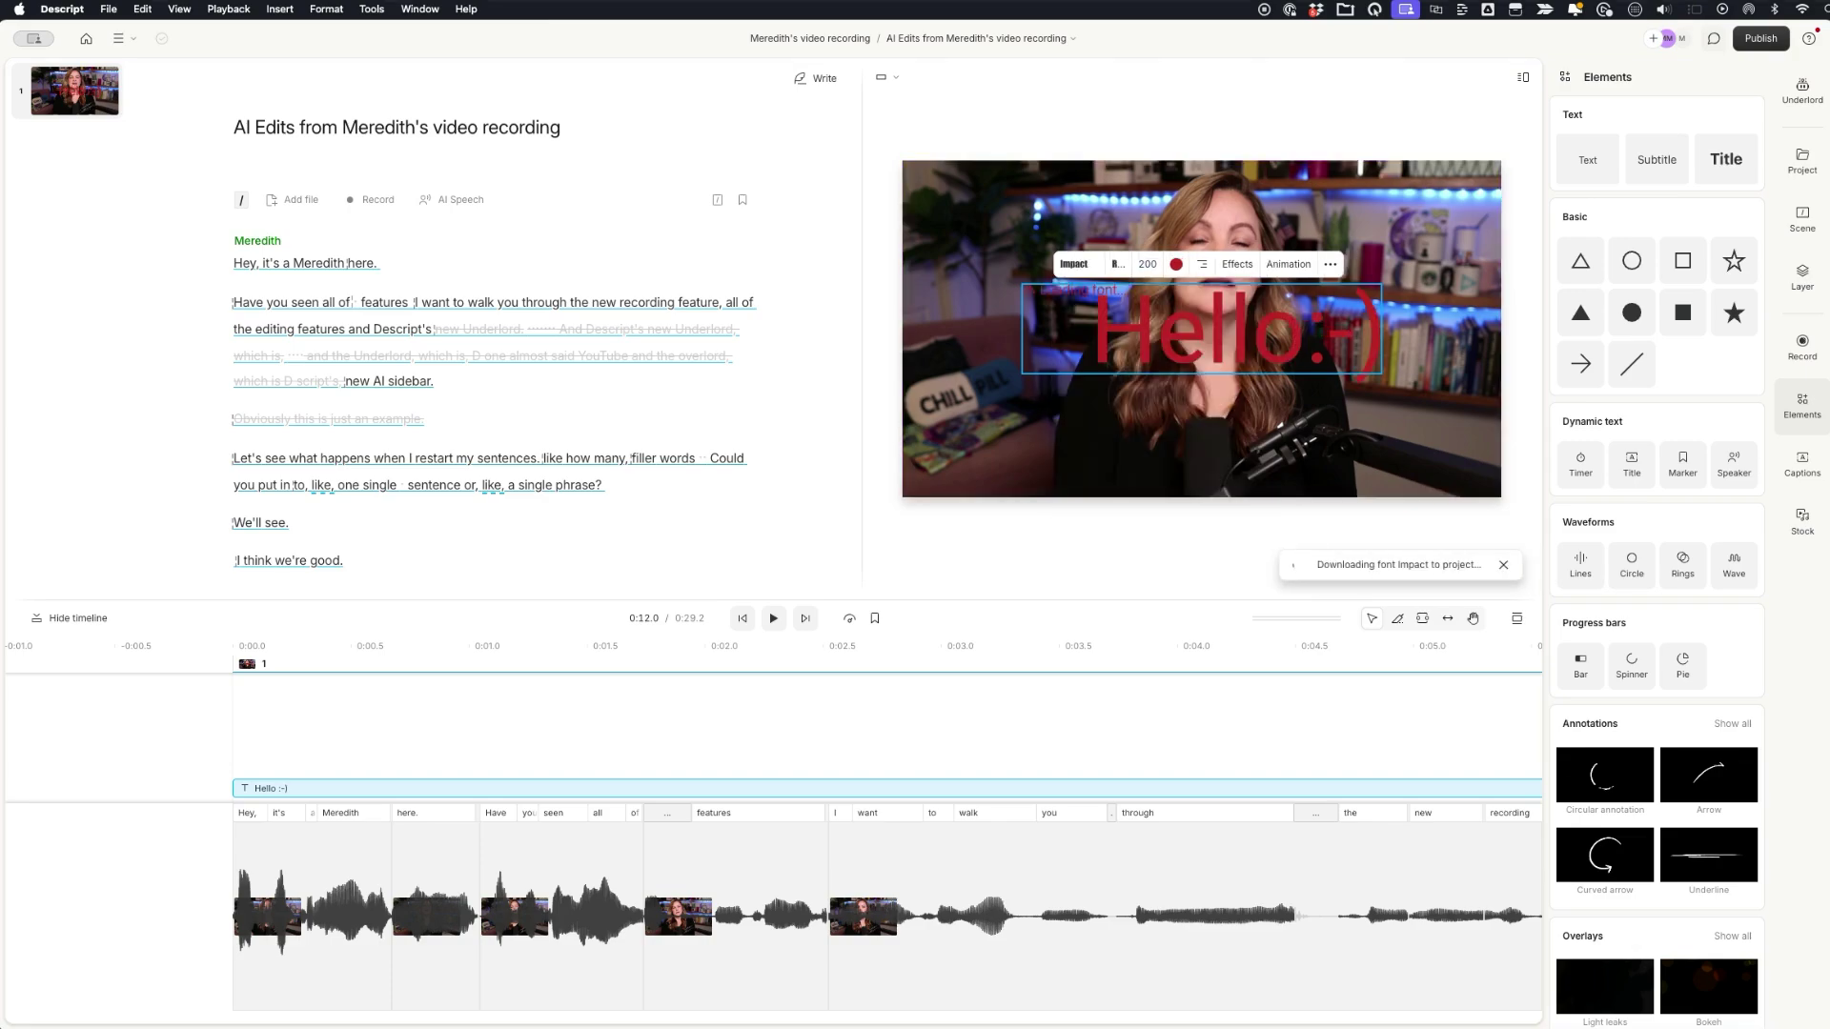
- Trim the start of the "Hello :-)" title layer in the timeline to about 0:01.4
{"action": "left_click", "coordinate": [716, 725]}
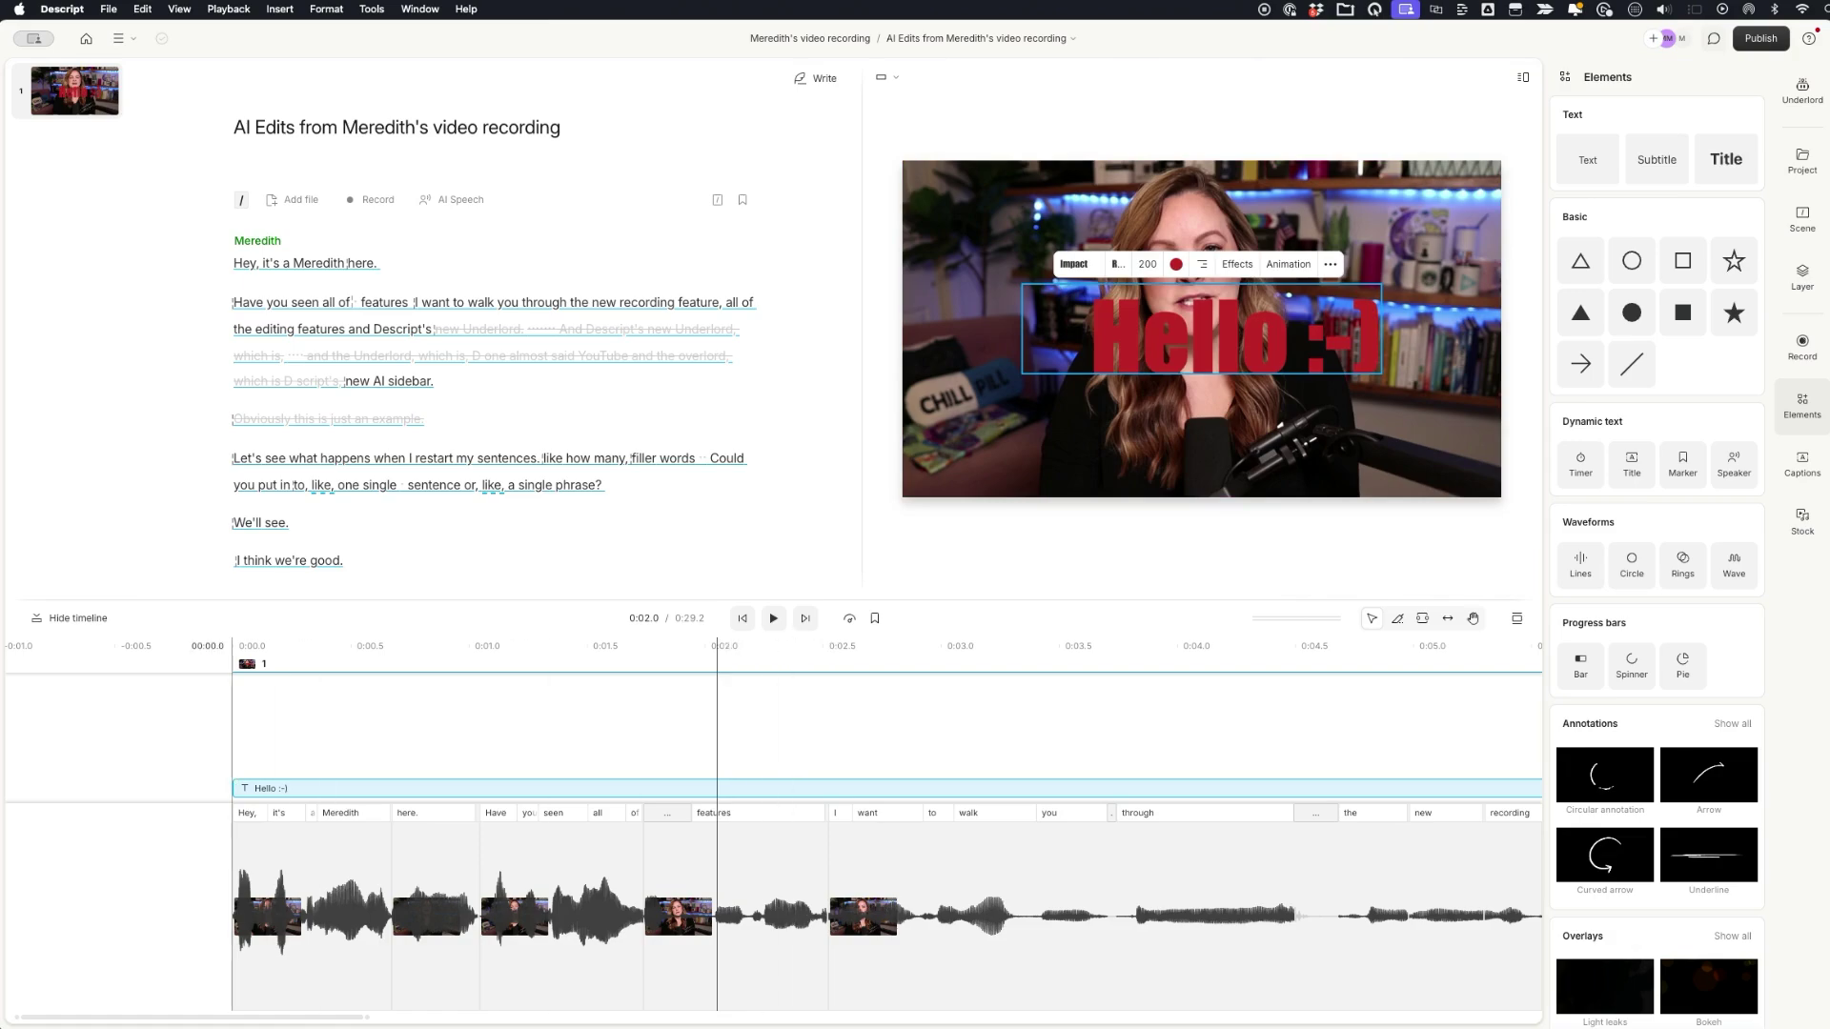
{"action": "left_click_drag", "start_coordinate": [235, 788], "coordinate": [562, 788]}
- Split the "Hello :-)" title layer at about 0:02.6 and delete the part after the split
{"action": "left_click", "coordinate": [859, 724]}
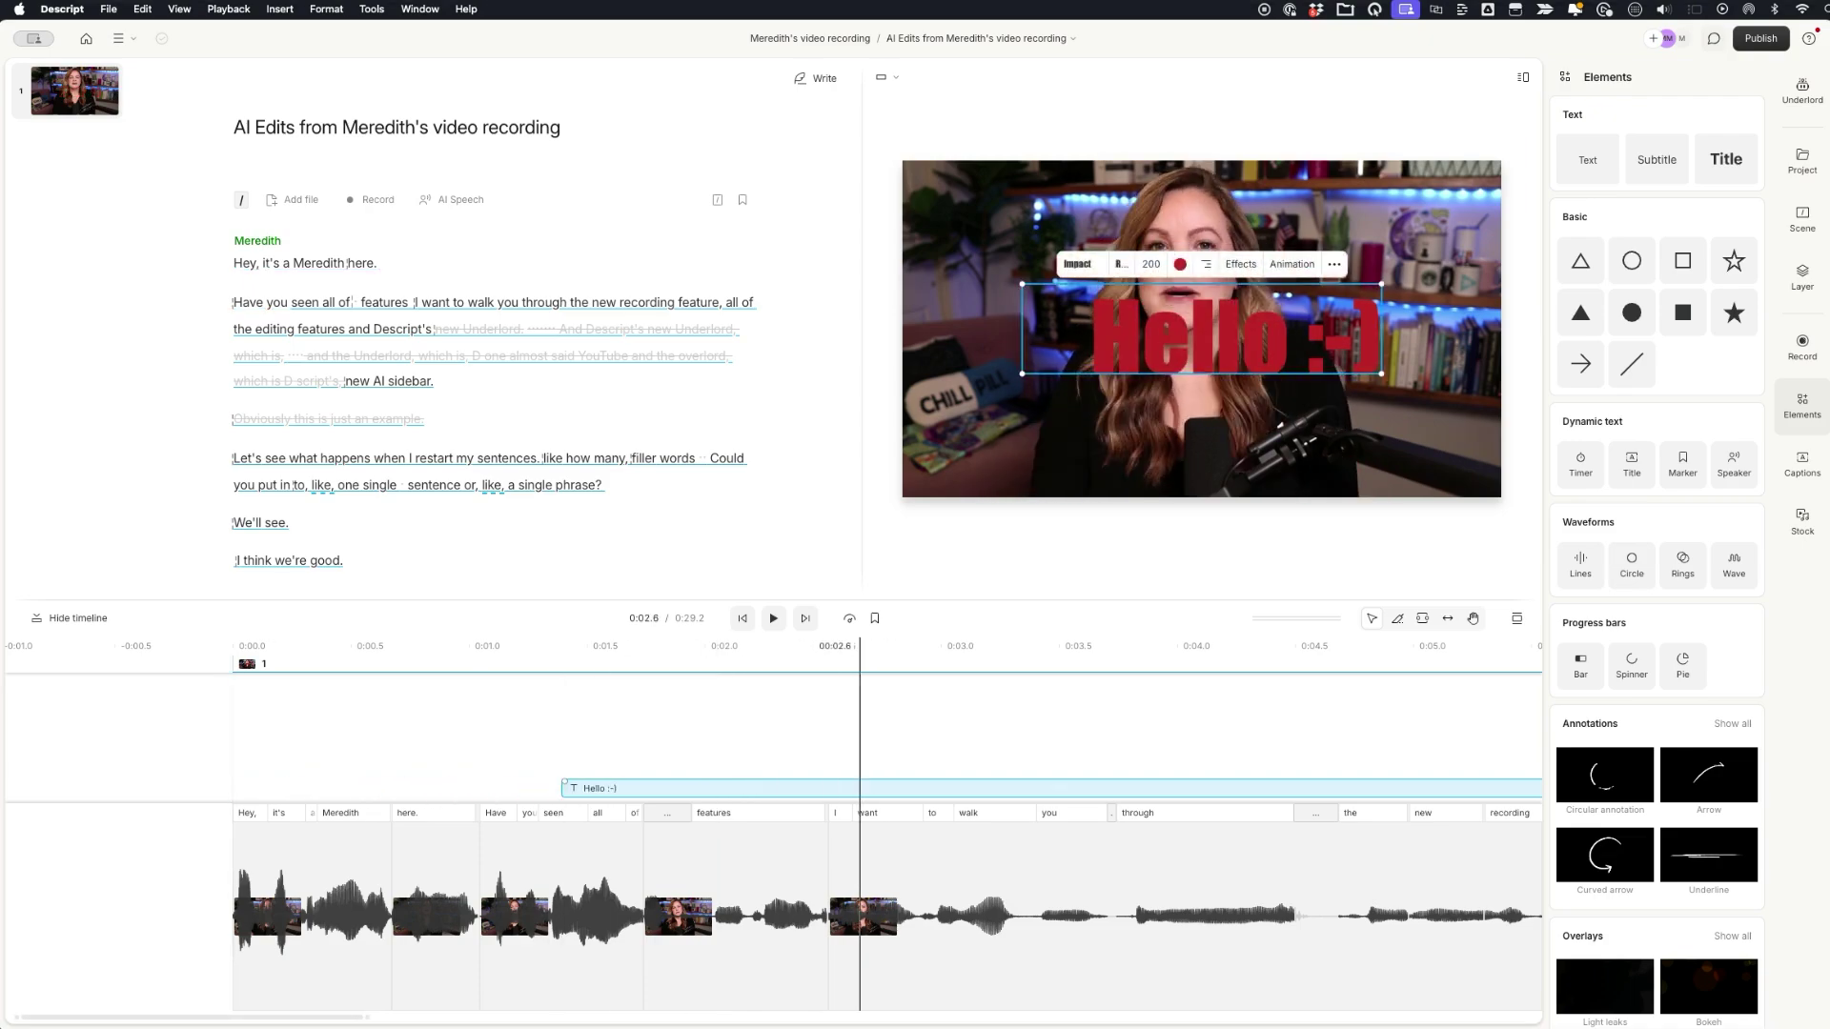
{"action": "key", "text": "Escape"}
{"action": "key", "text": "s"}
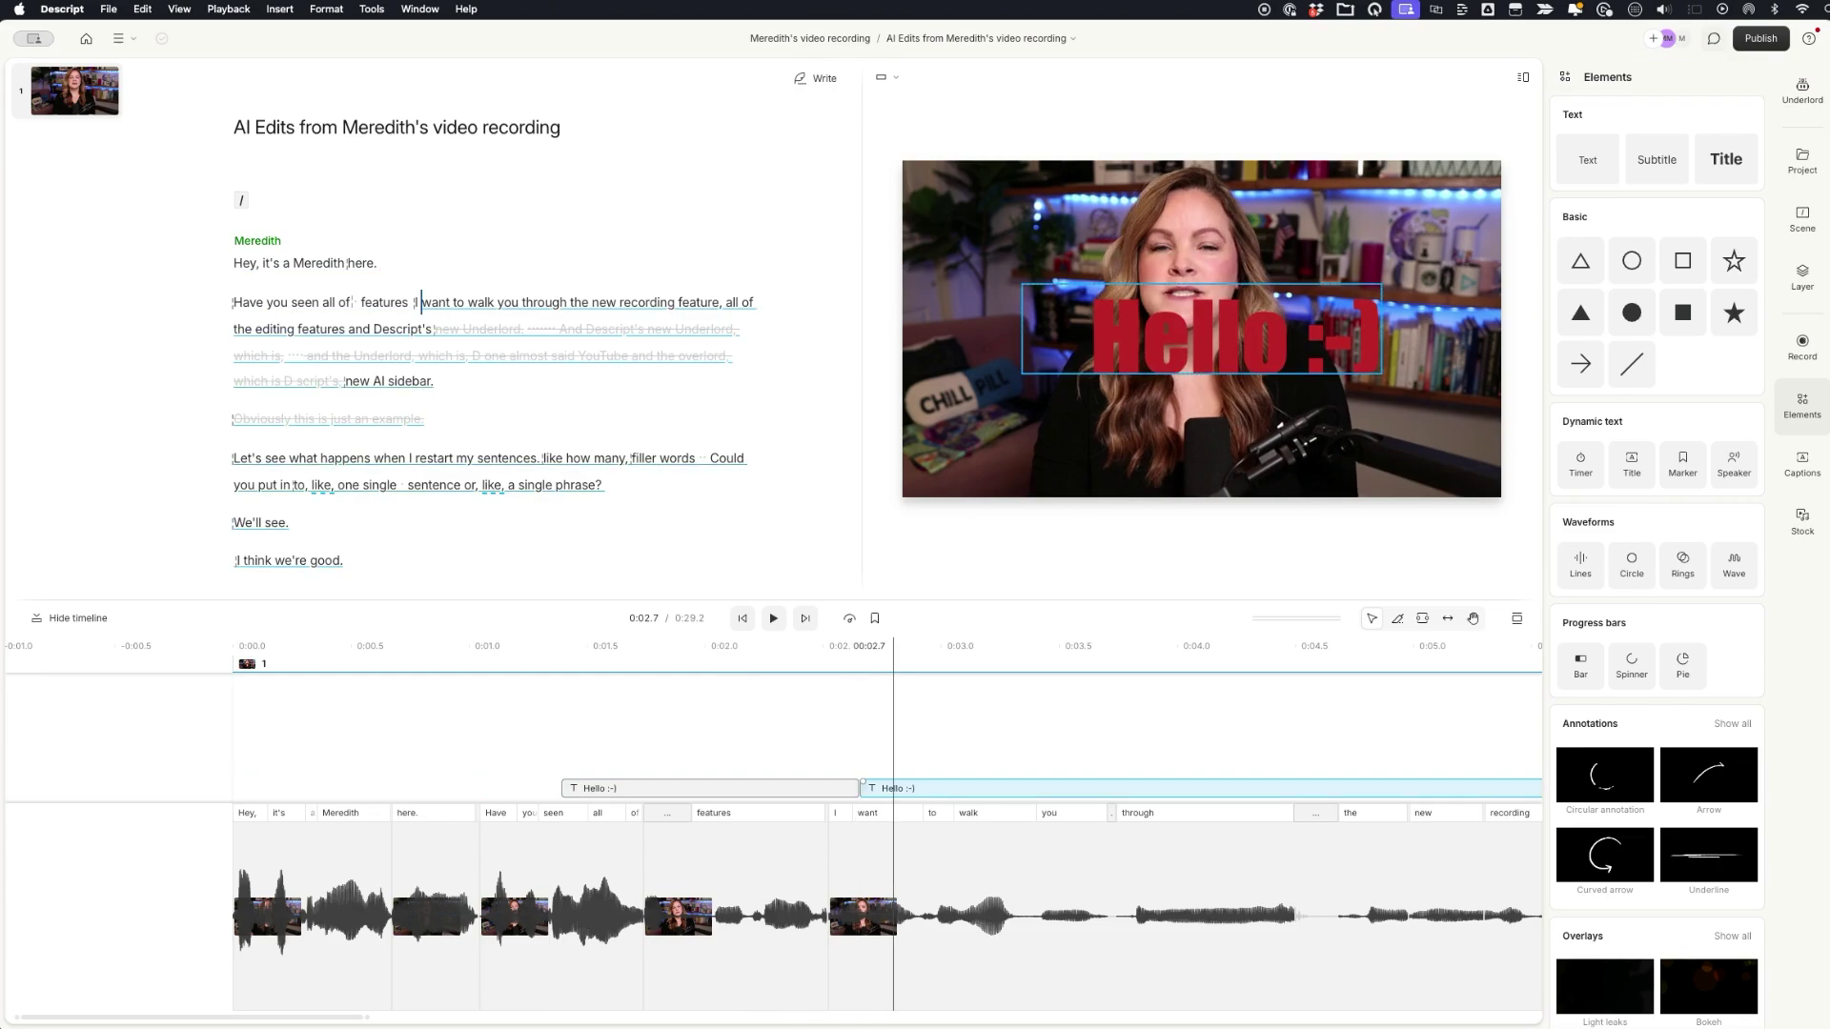
{"action": "key", "text": "BackSpace"}
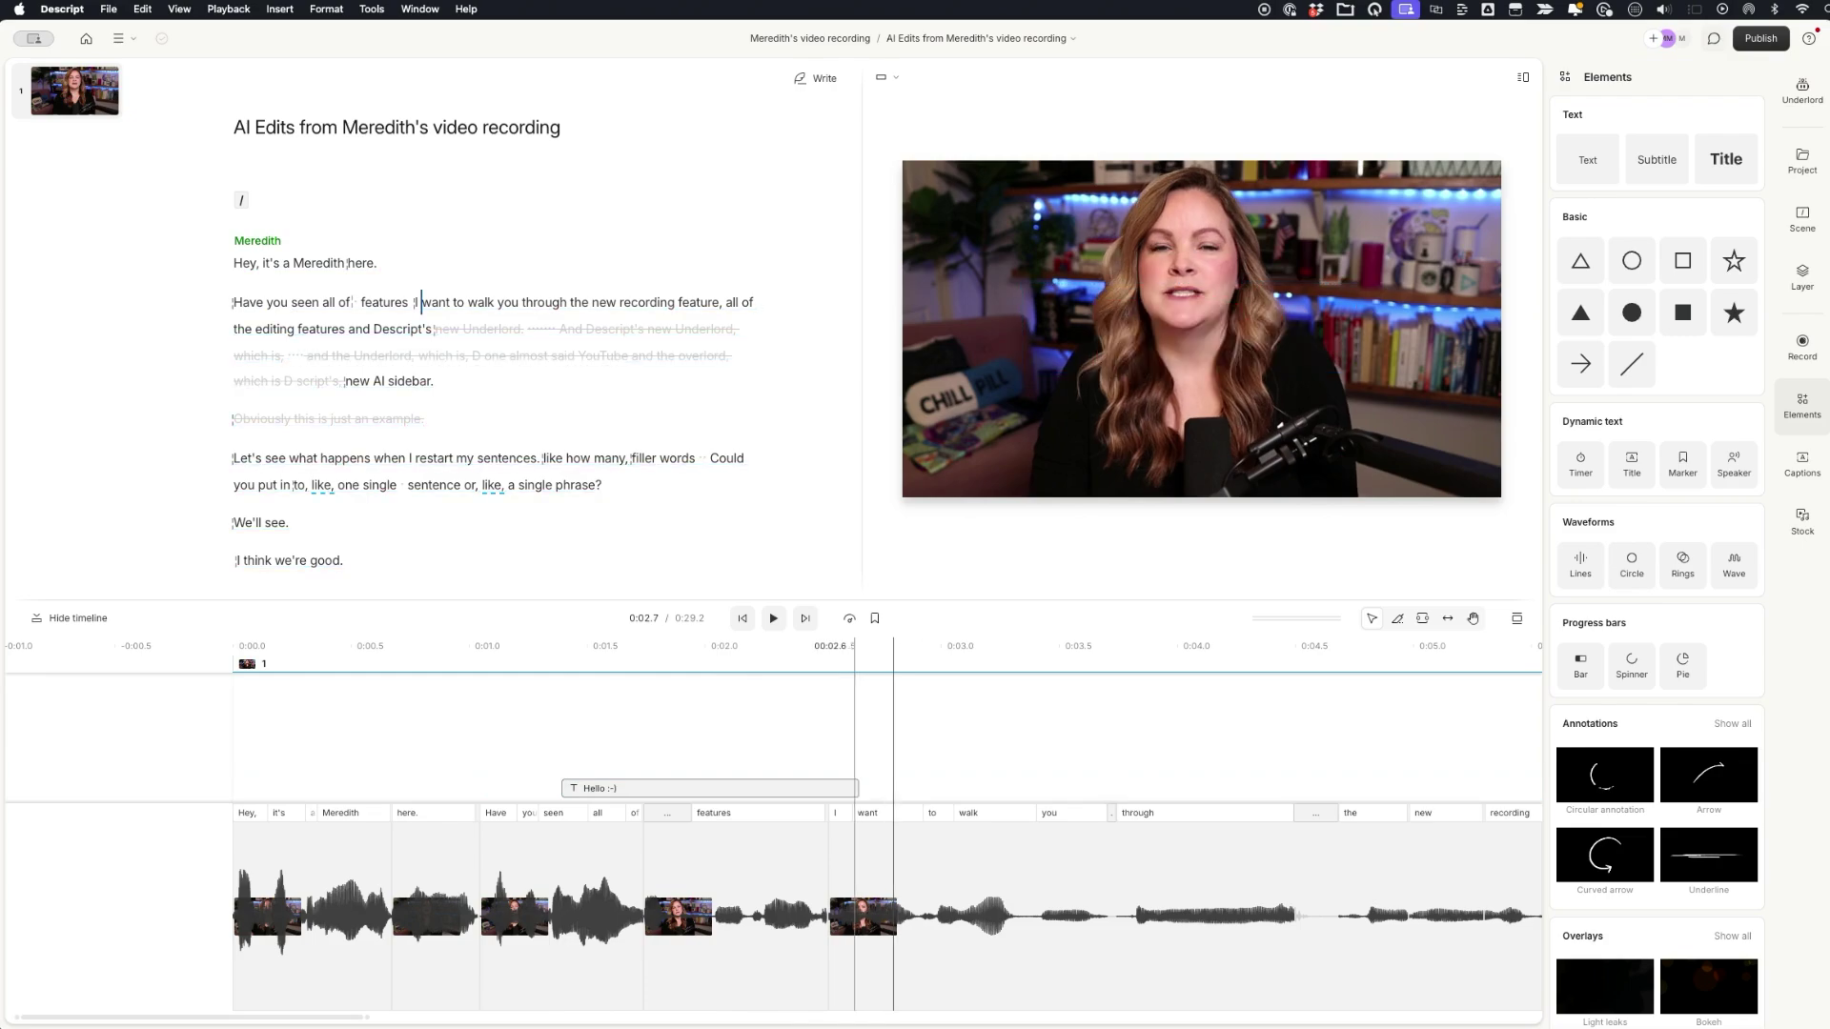
- Extend the end of the "Hello :-)" title layer to about 0:02.9 and check the title at several points
{"action": "left_click_drag", "start_coordinate": [858, 788], "coordinate": [924, 788]}
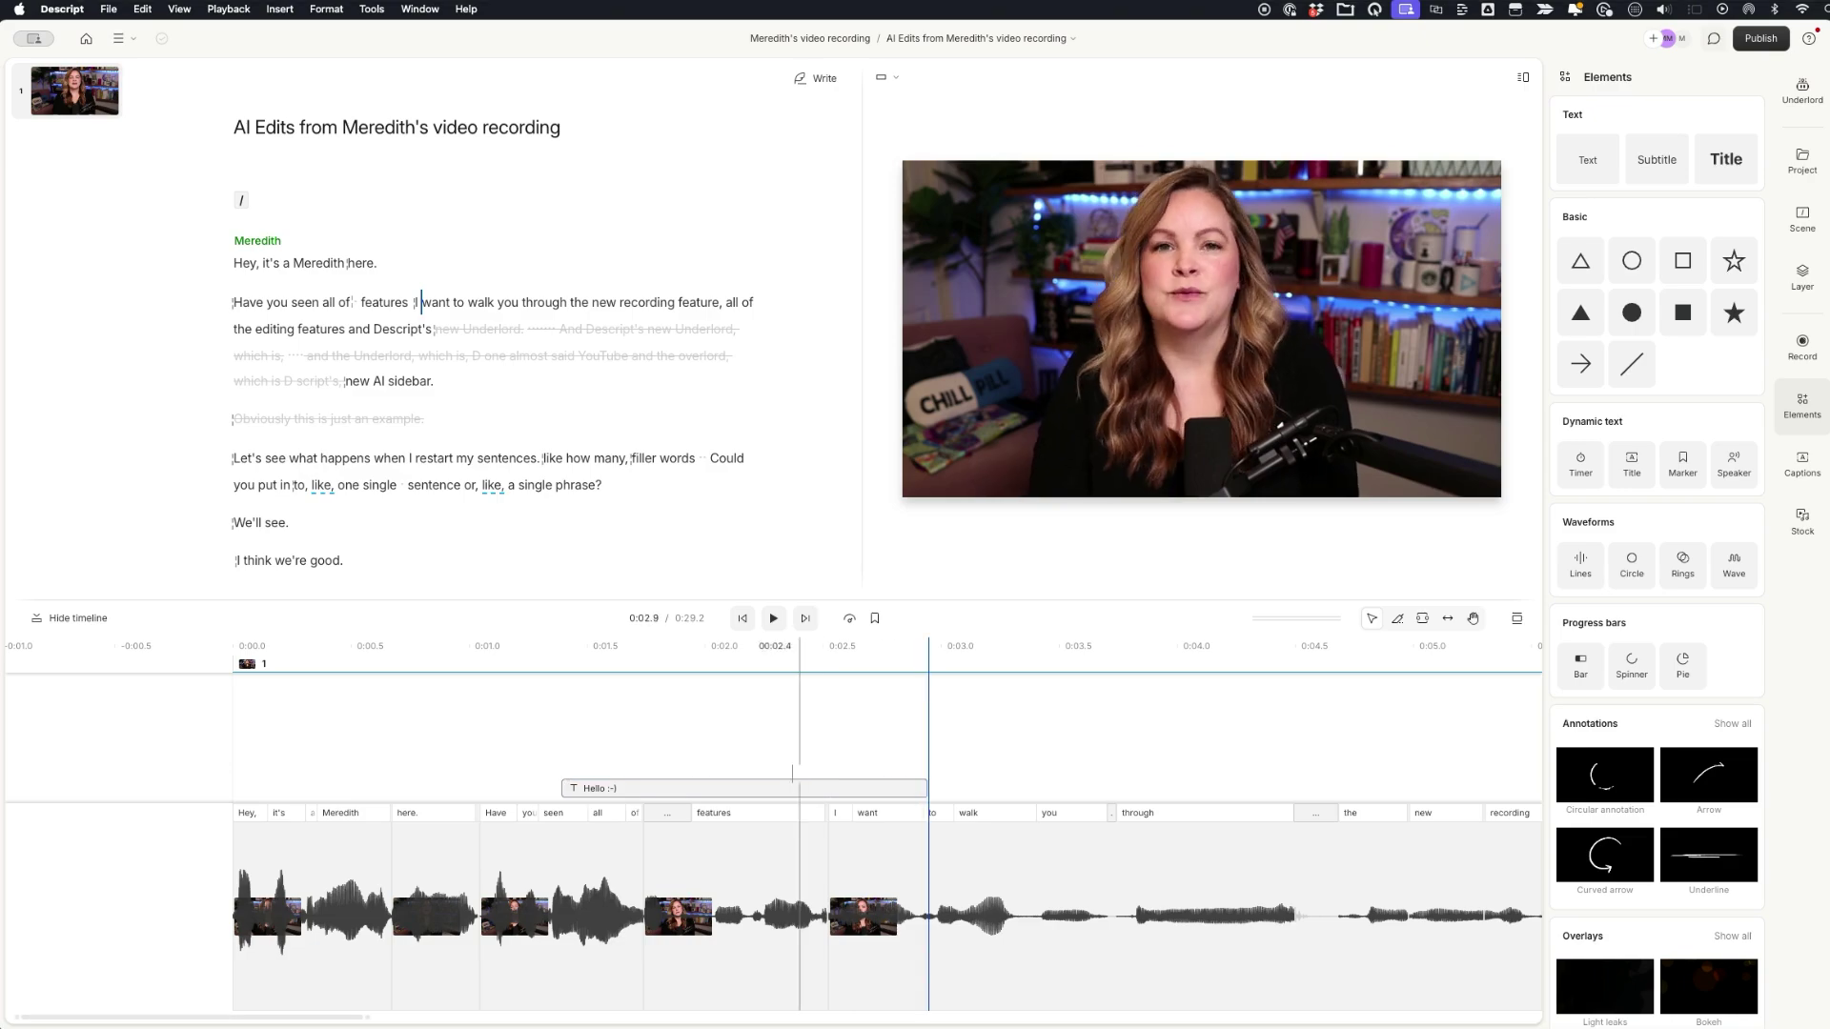
{"action": "left_click", "coordinate": [747, 729]}
{"action": "left_click", "coordinate": [661, 729]}
{"action": "left_click", "coordinate": [807, 729]}
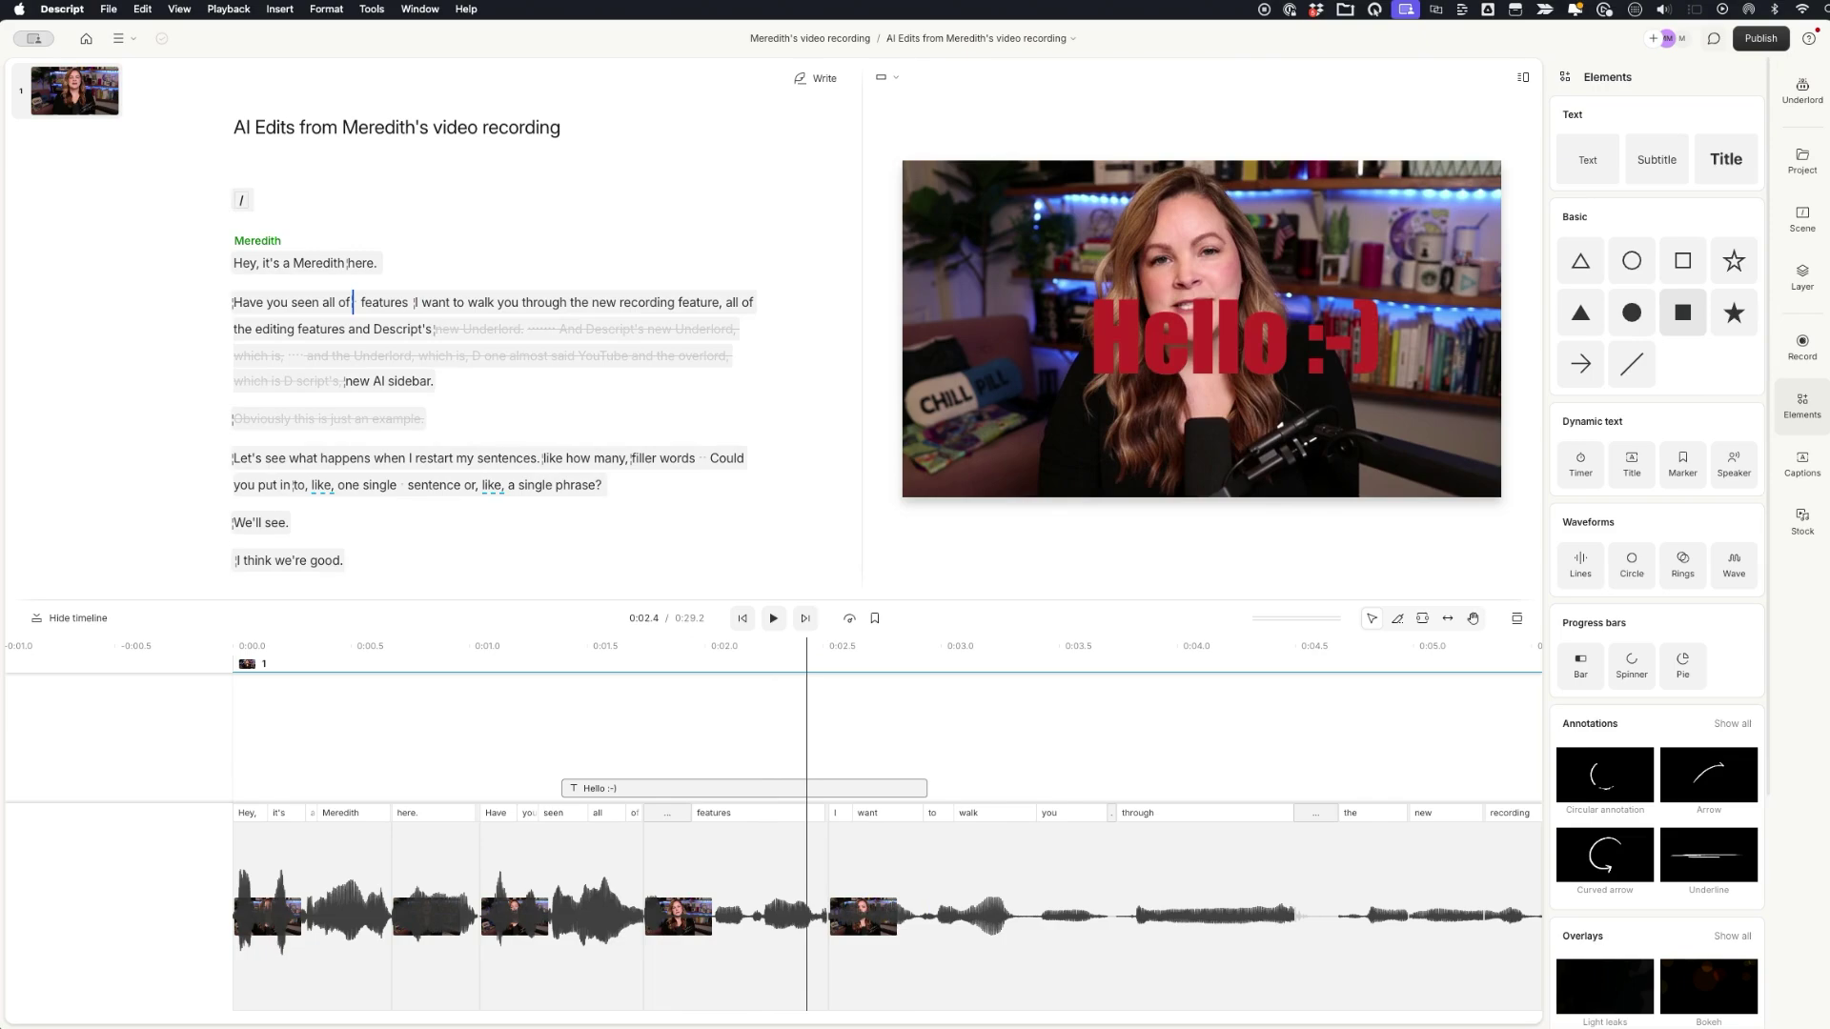
- Add a filled purple rectangle and a star outline to the video, moving the rectangle toward the frame's right edge
{"action": "left_click", "coordinate": [1682, 312]}
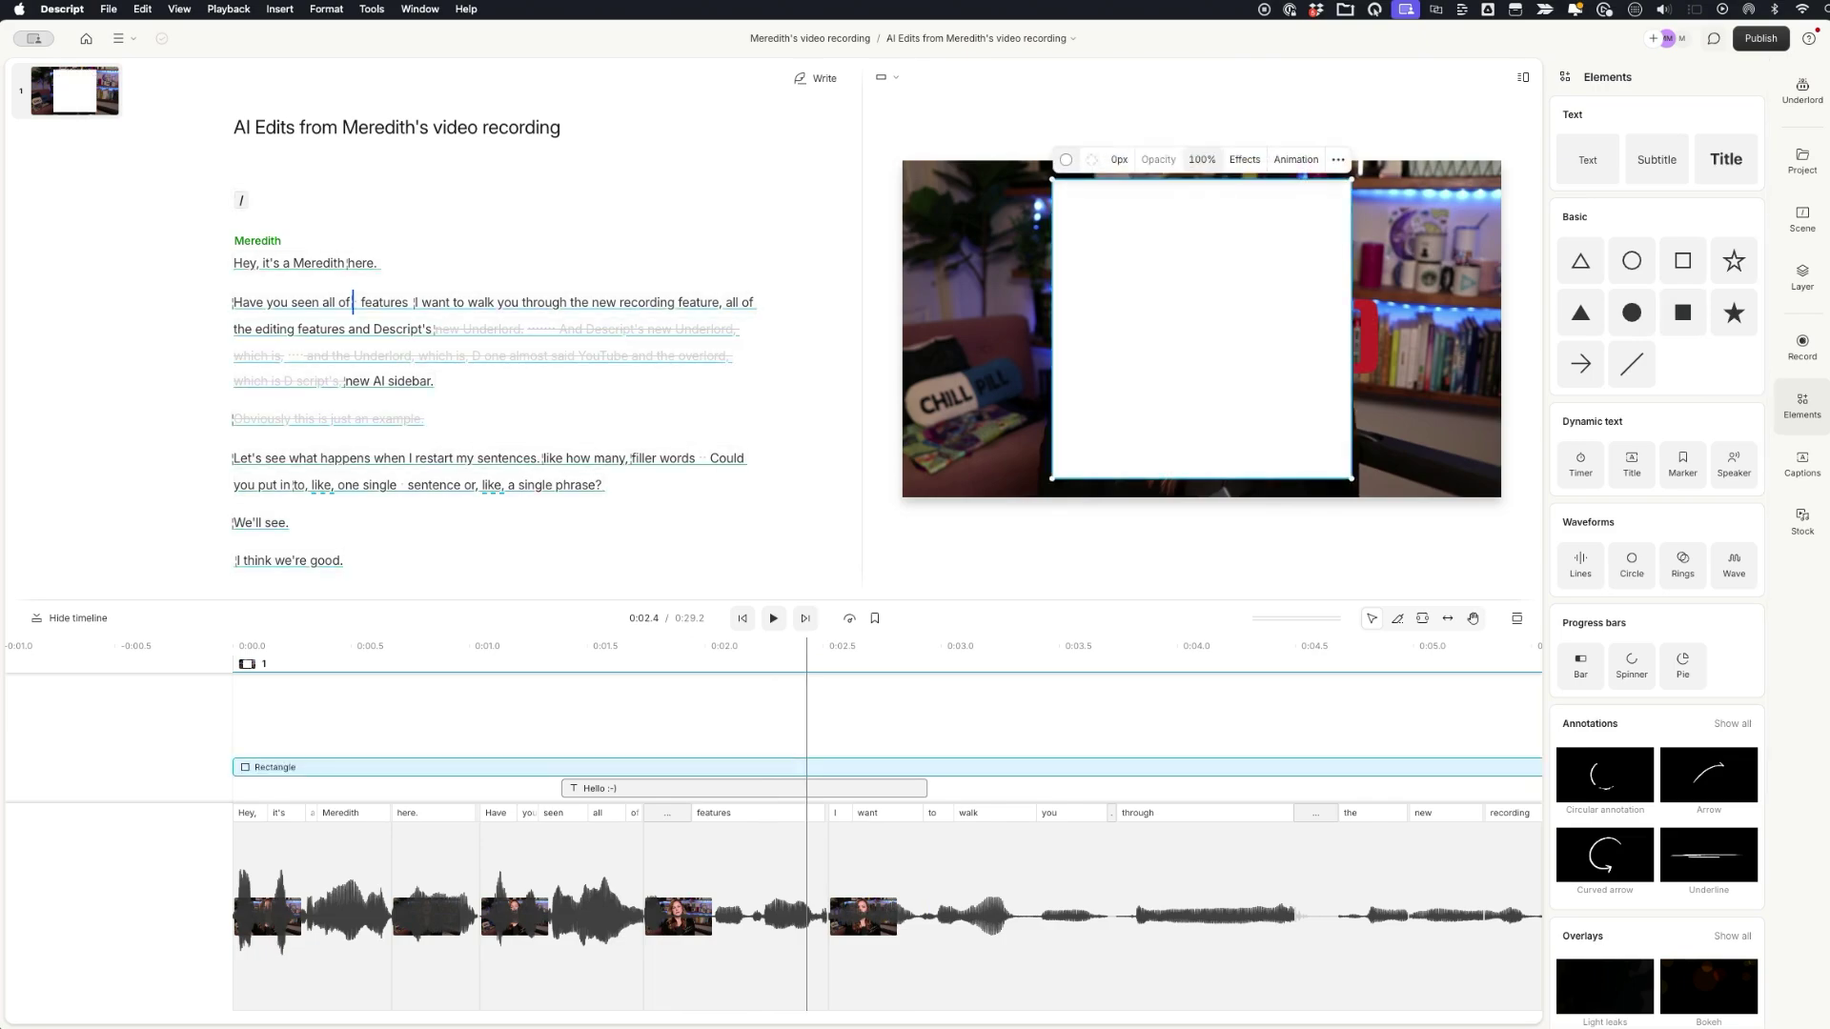
{"action": "left_click", "coordinate": [1066, 159]}
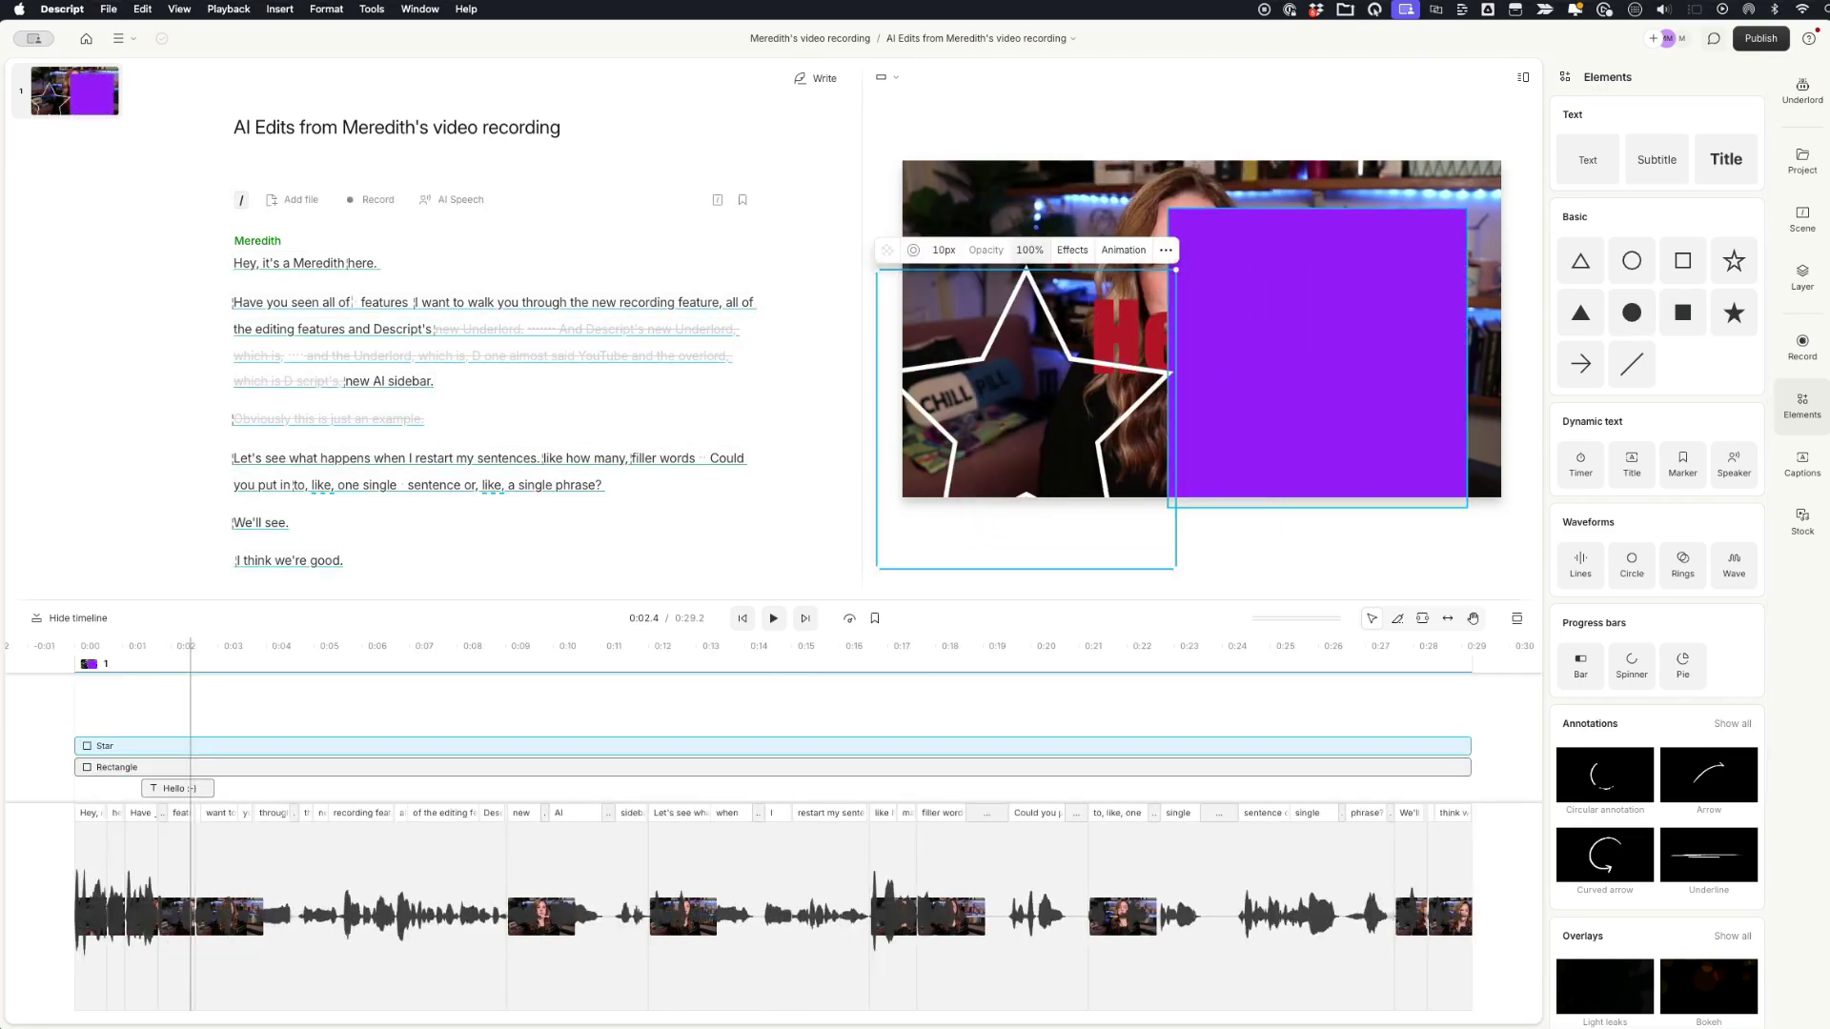
{"action": "left_click_drag", "start_coordinate": [1192, 286], "coordinate": [1397, 281]}
{"action": "left_click_drag", "start_coordinate": [1316, 429], "coordinate": [1319, 437]}
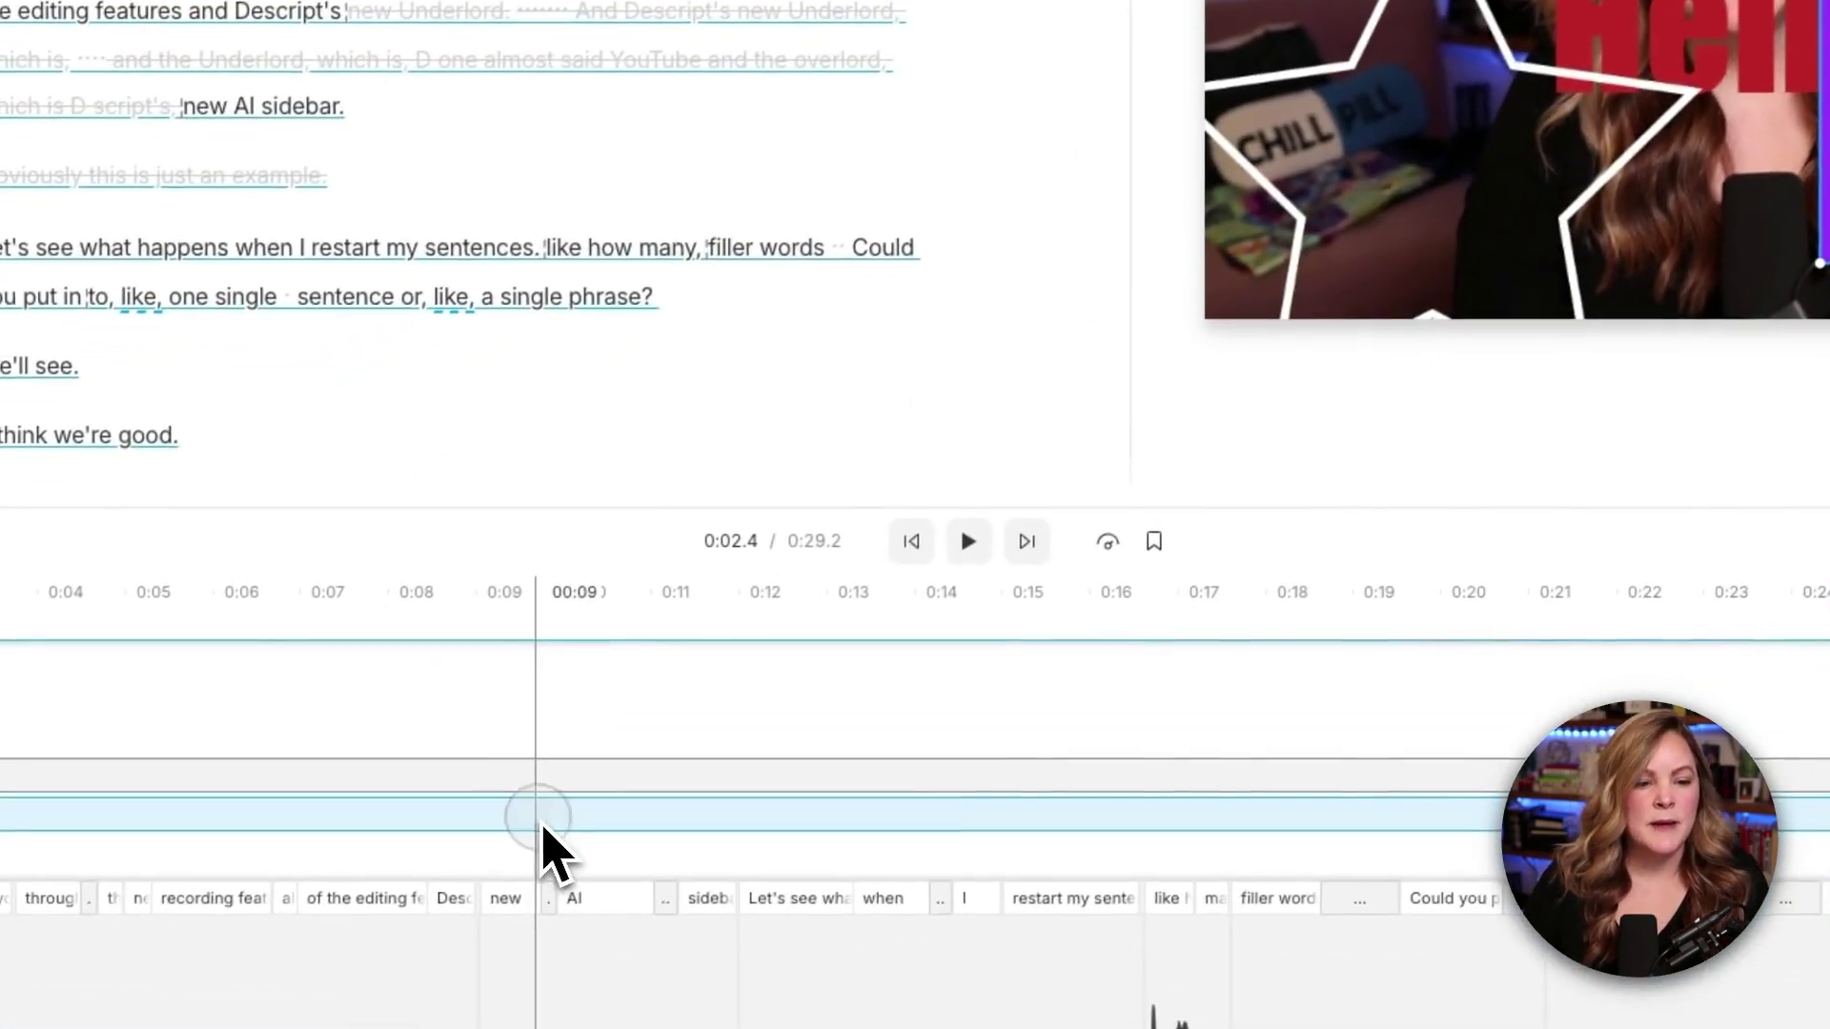
- Split the Rectangle layer at about 0:01.3, where the "Hello :-)" title begins
{"action": "left_click", "coordinate": [544, 837]}
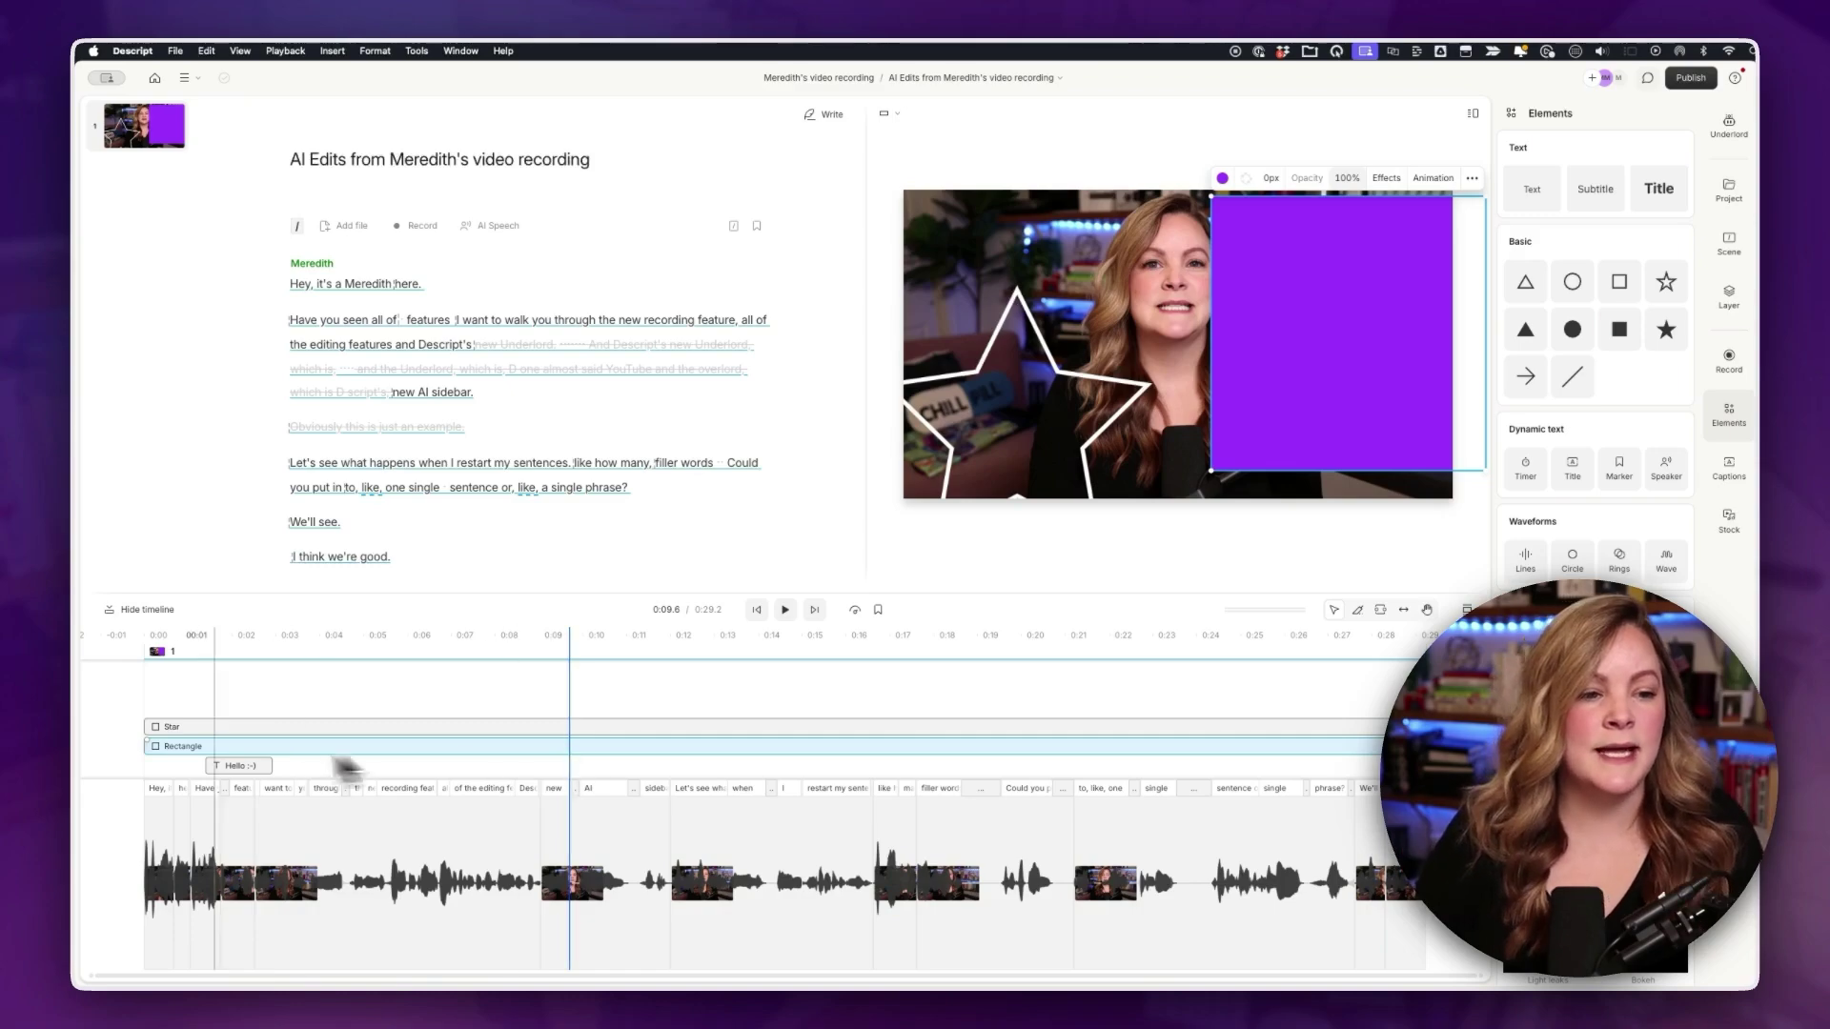
{"action": "left_click", "coordinate": [205, 747]}
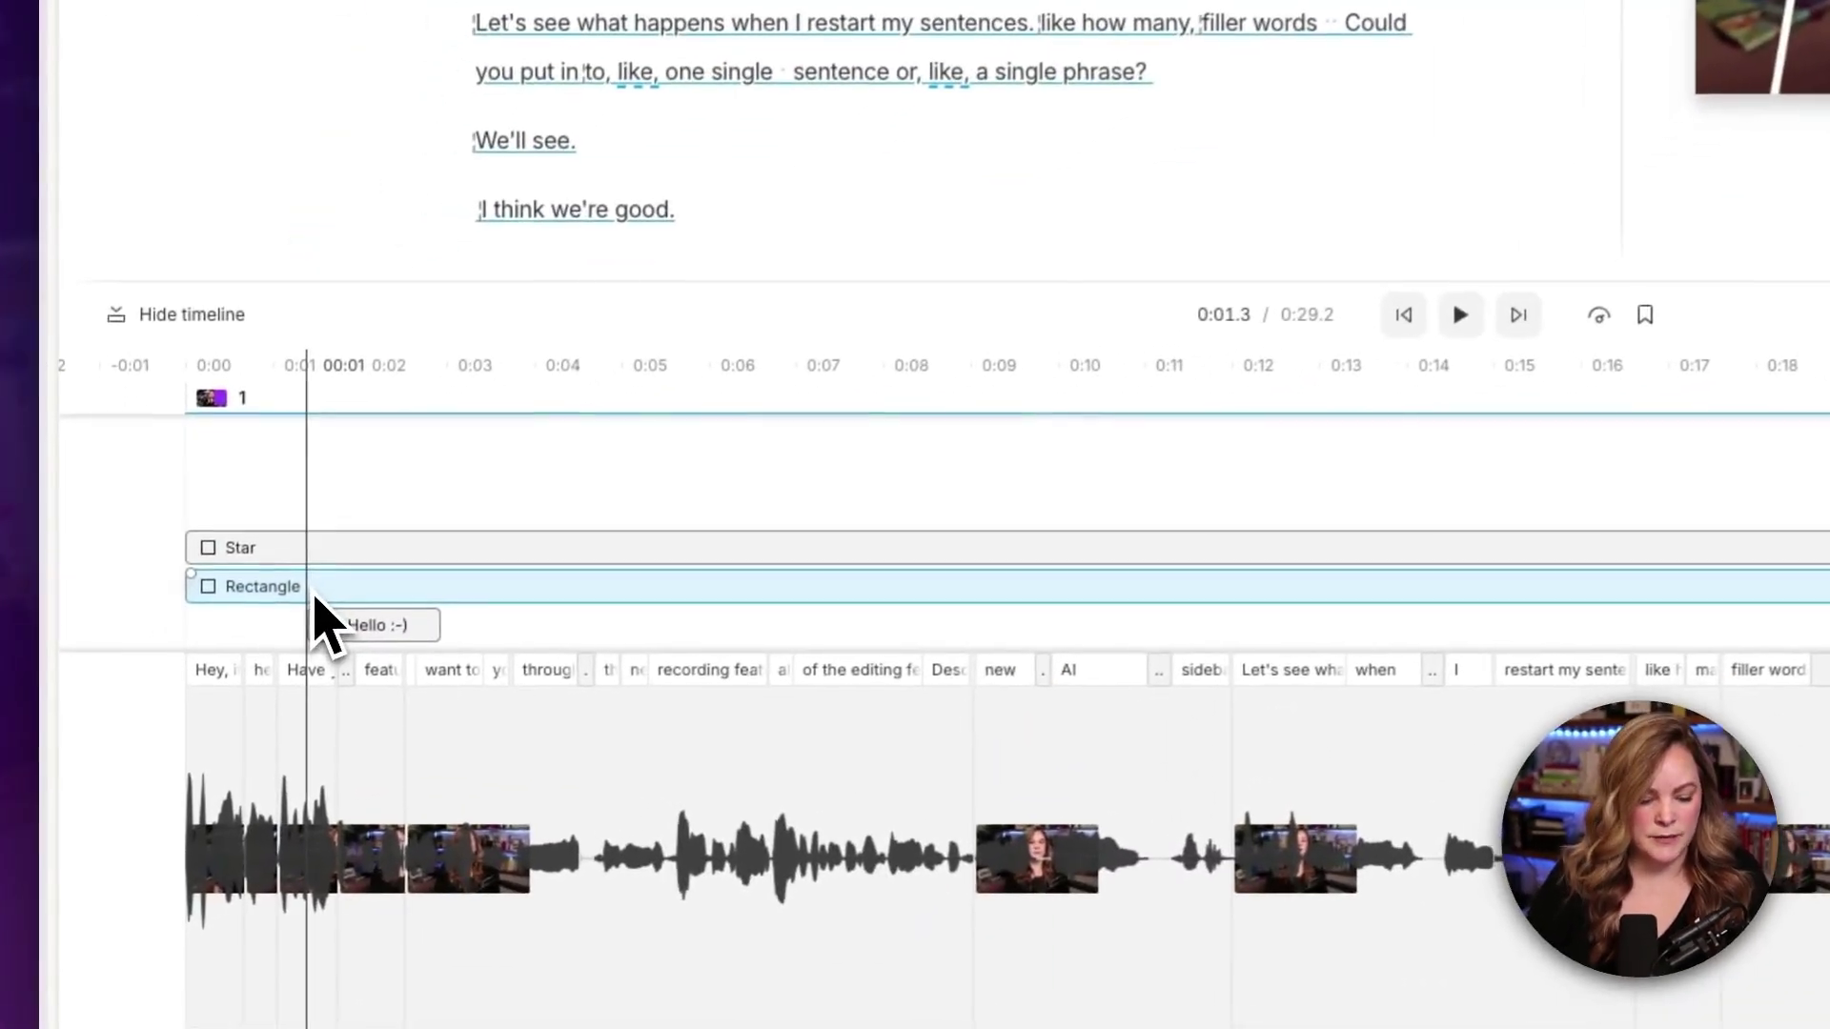
{"action": "key", "text": "s"}
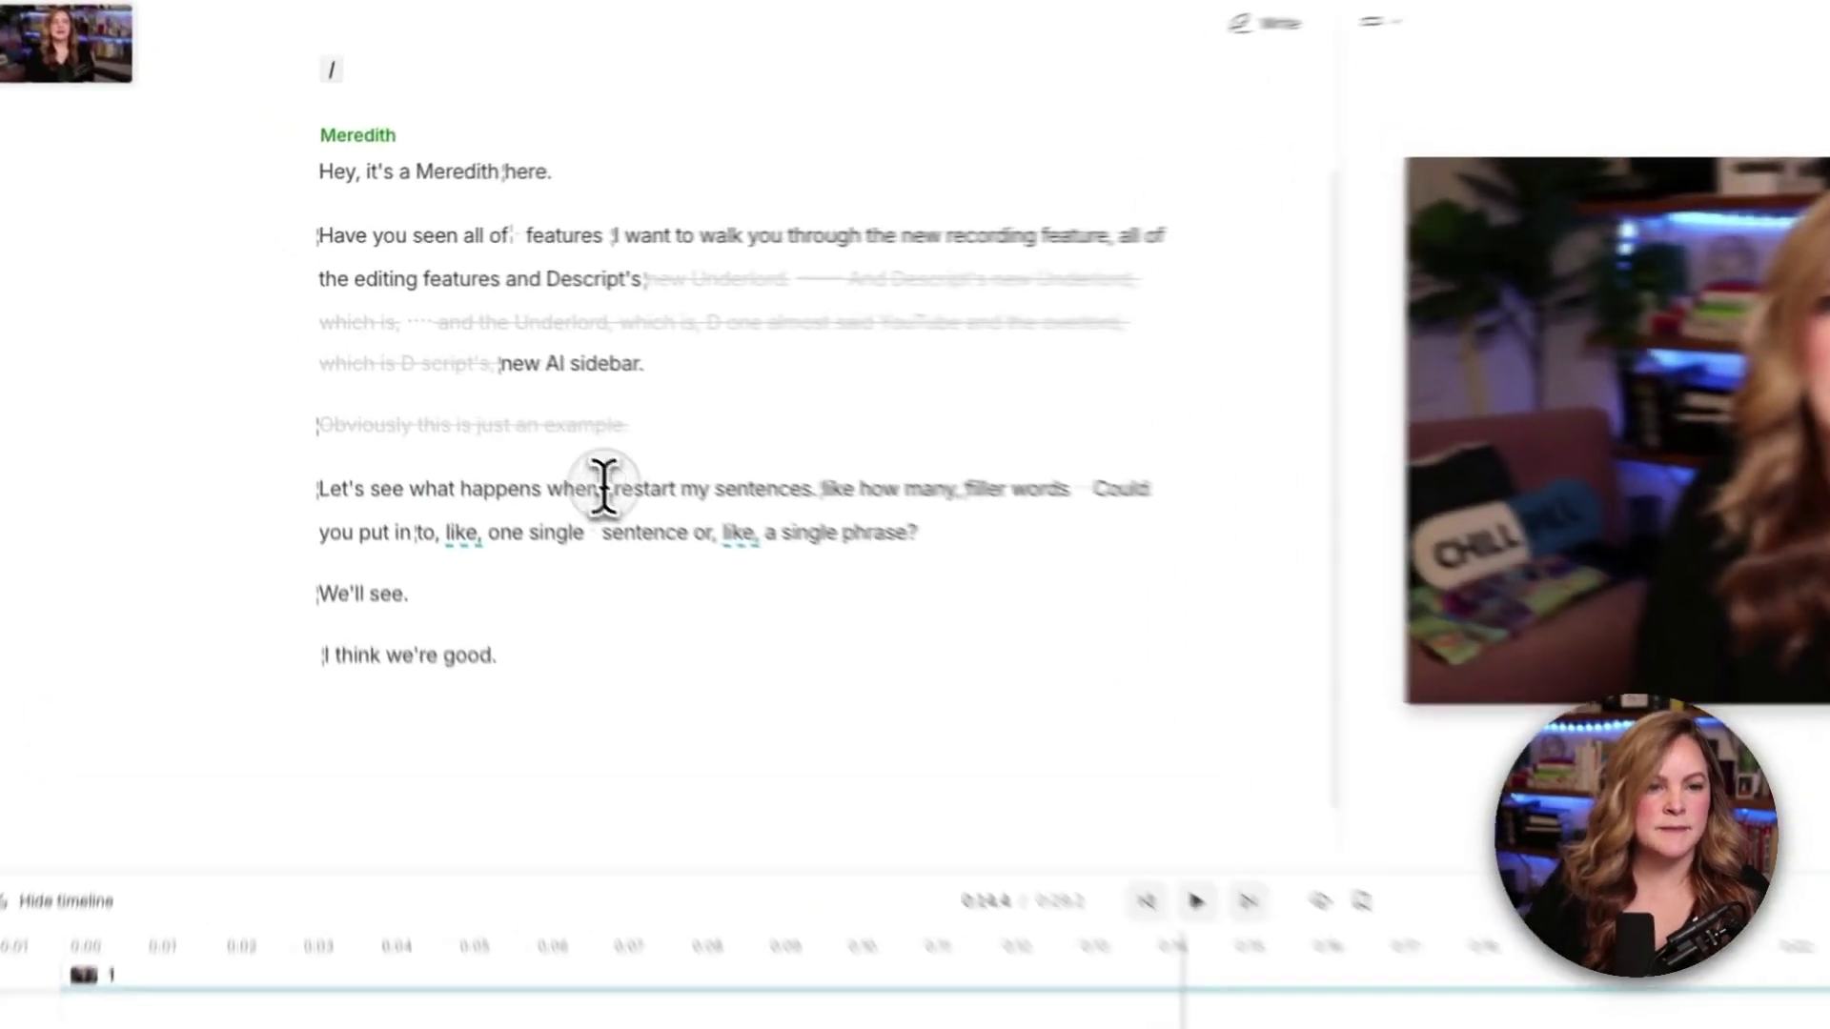
- Add a Wave waveform over the script passage from "I restart my sentences" to "filler words"
{"action": "left_click_drag", "start_coordinate": [451, 377], "coordinate": [622, 377]}
{"action": "left_click_drag", "start_coordinate": [991, 520], "coordinate": [1162, 521]}
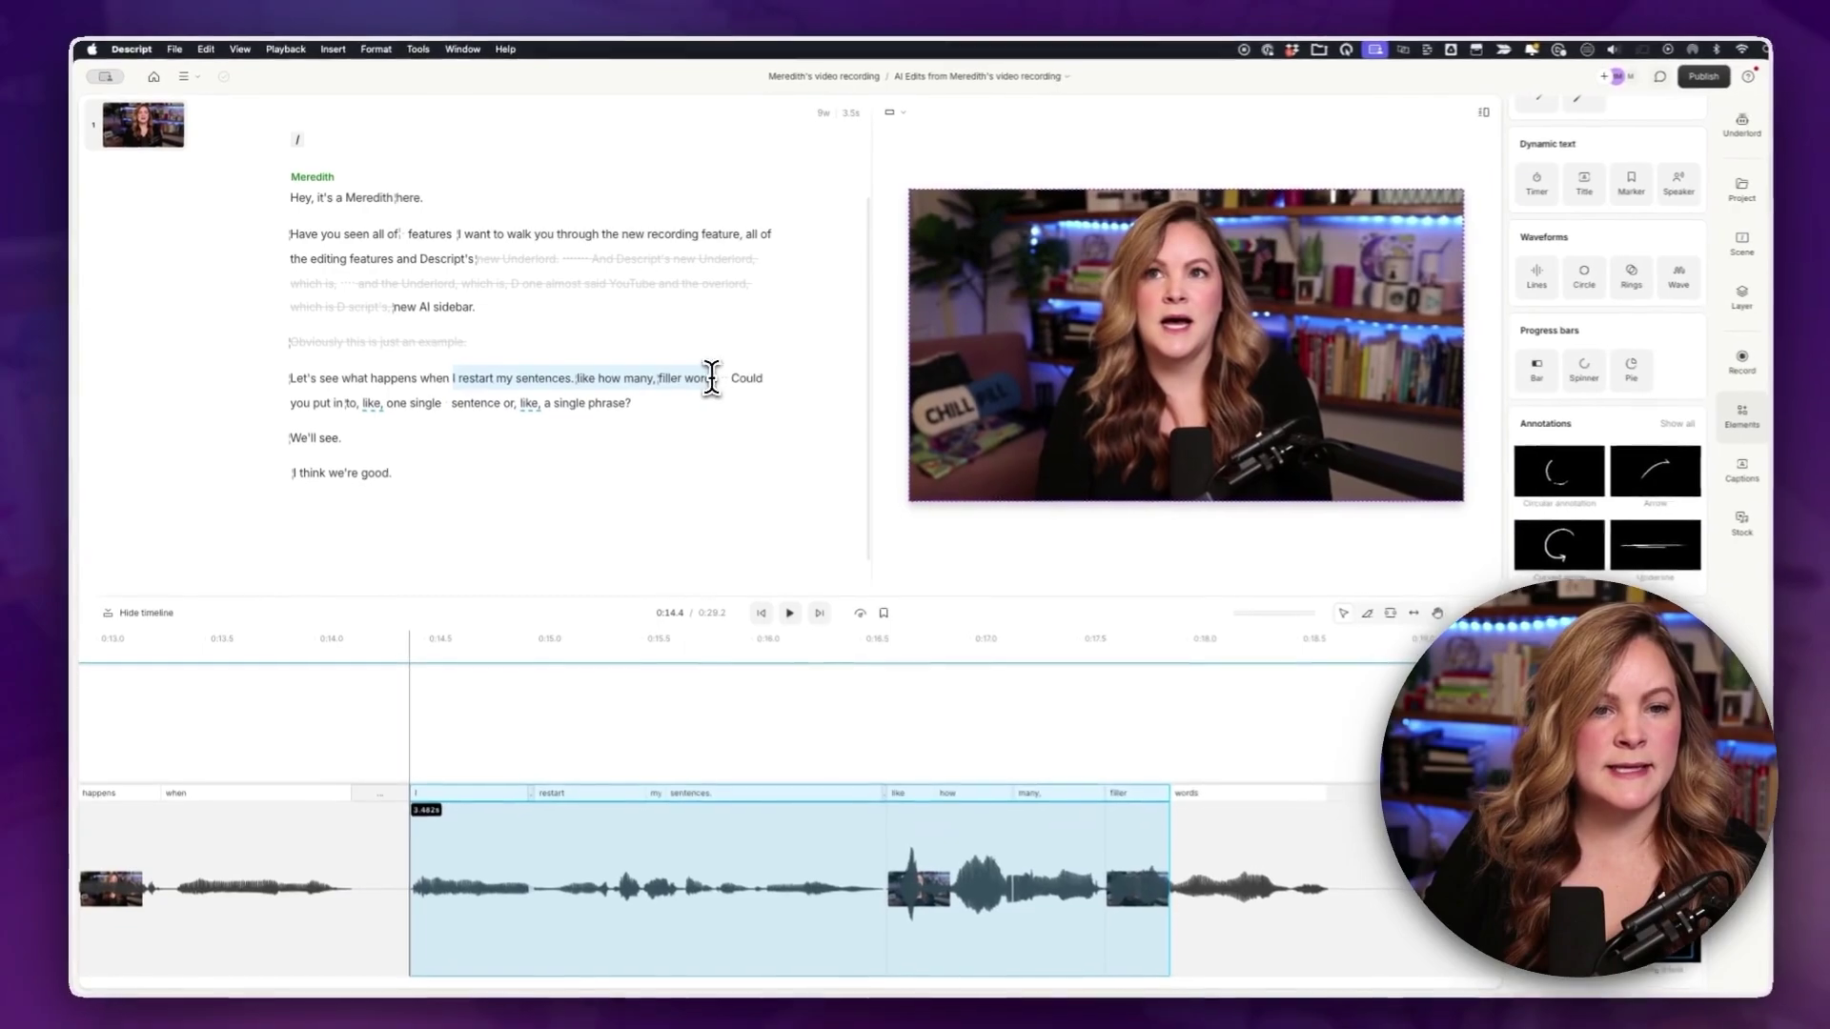
{"action": "left_click_drag", "start_coordinate": [711, 375], "coordinate": [713, 377]}
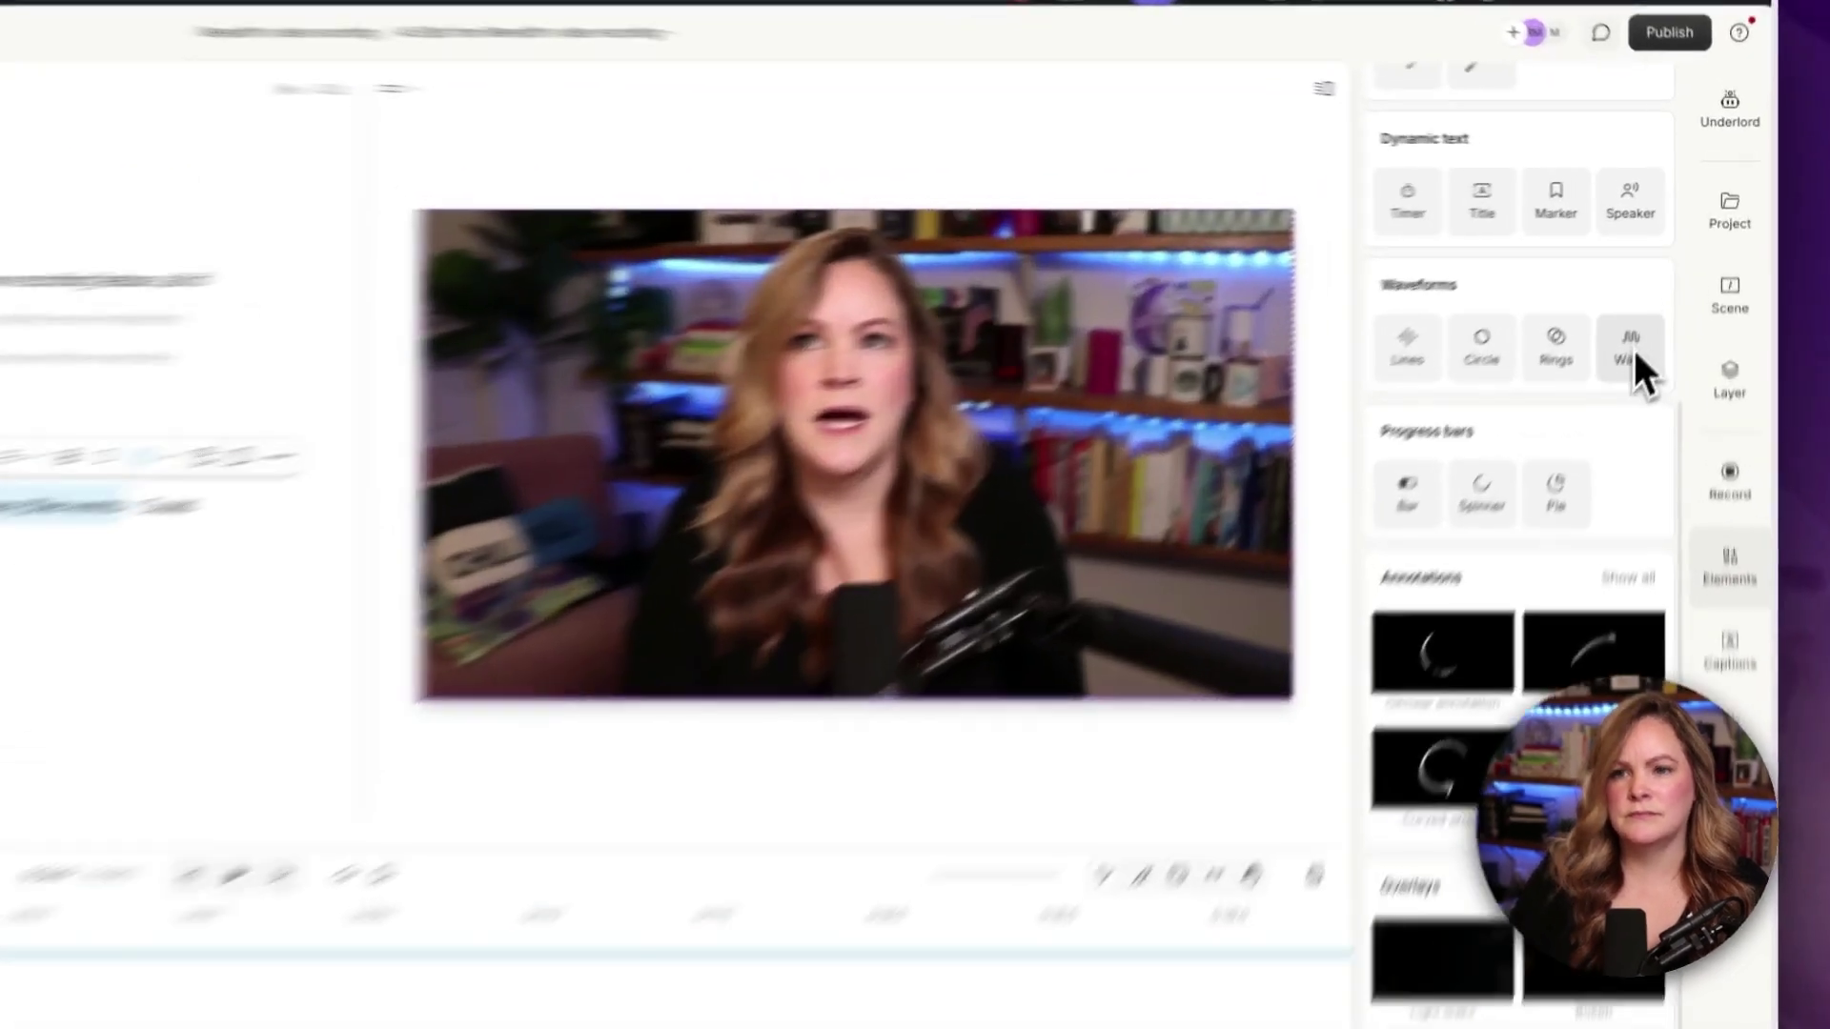
{"action": "left_click", "coordinate": [1668, 278]}
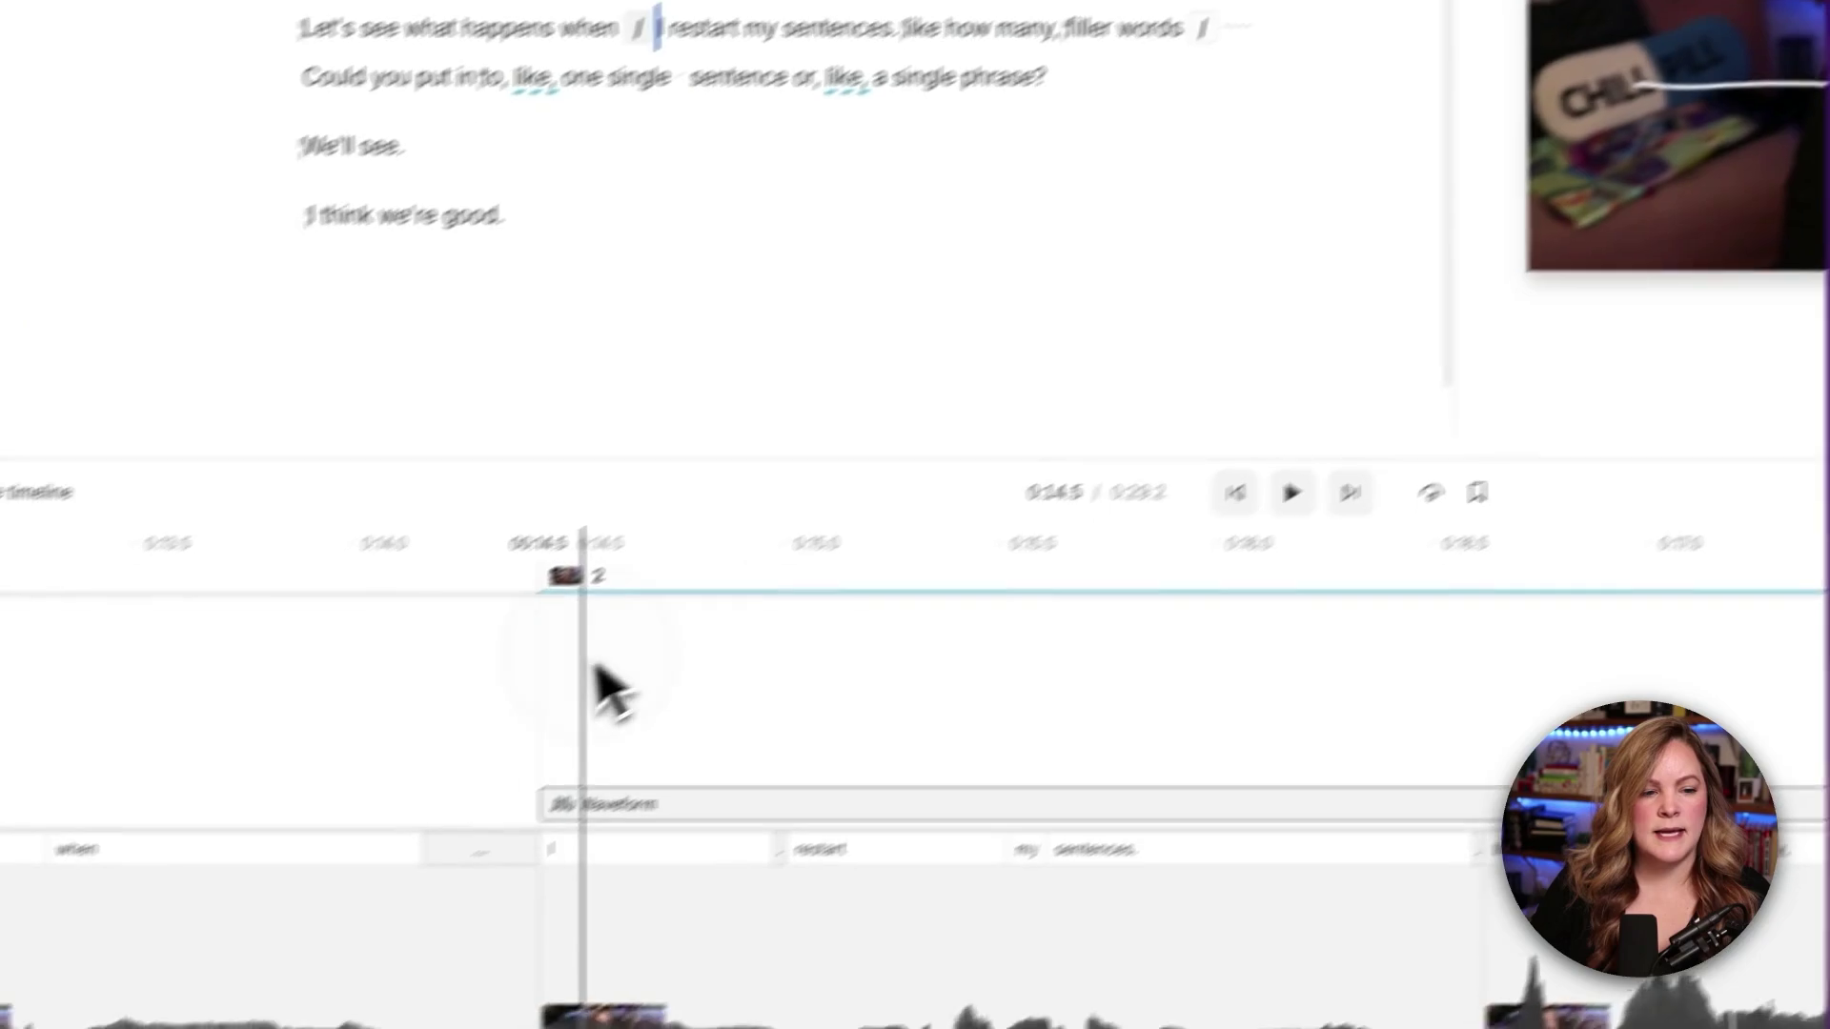
- Play the start of the waveform scene and examine its beginning and end boundaries in the timeline
{"action": "key", "text": "space"}
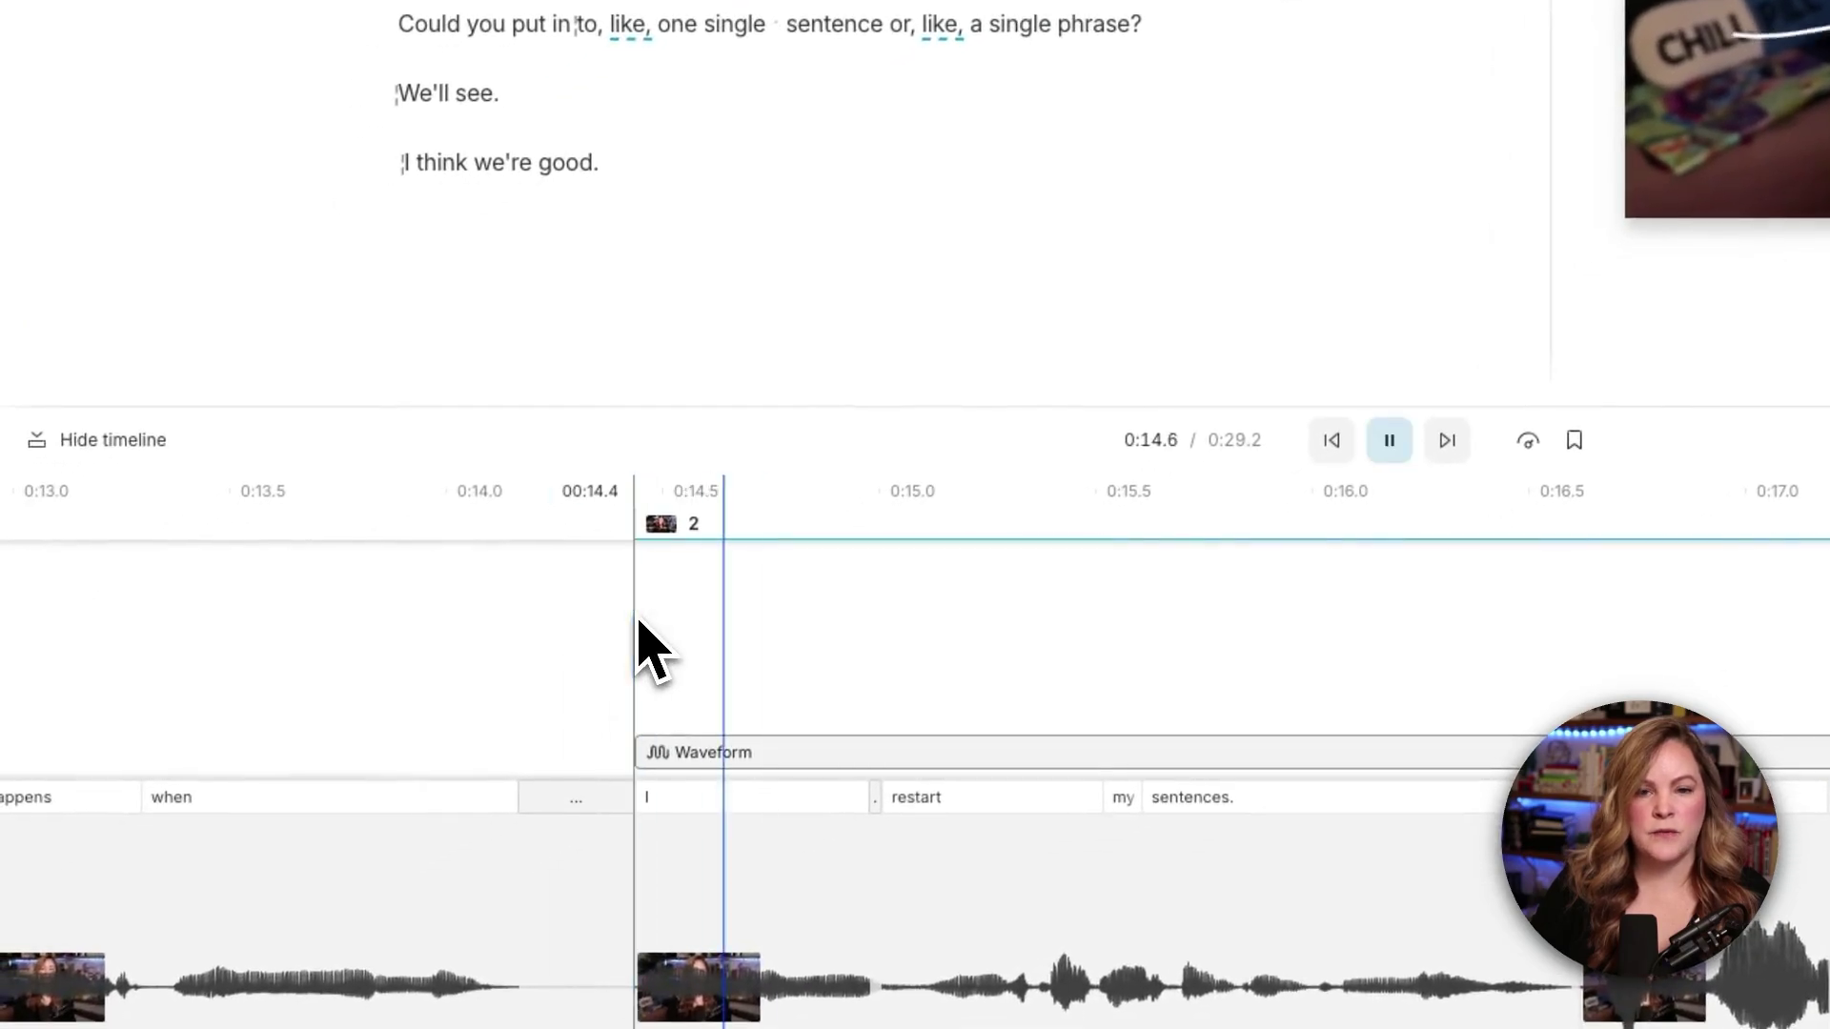
{"action": "key", "text": "space"}
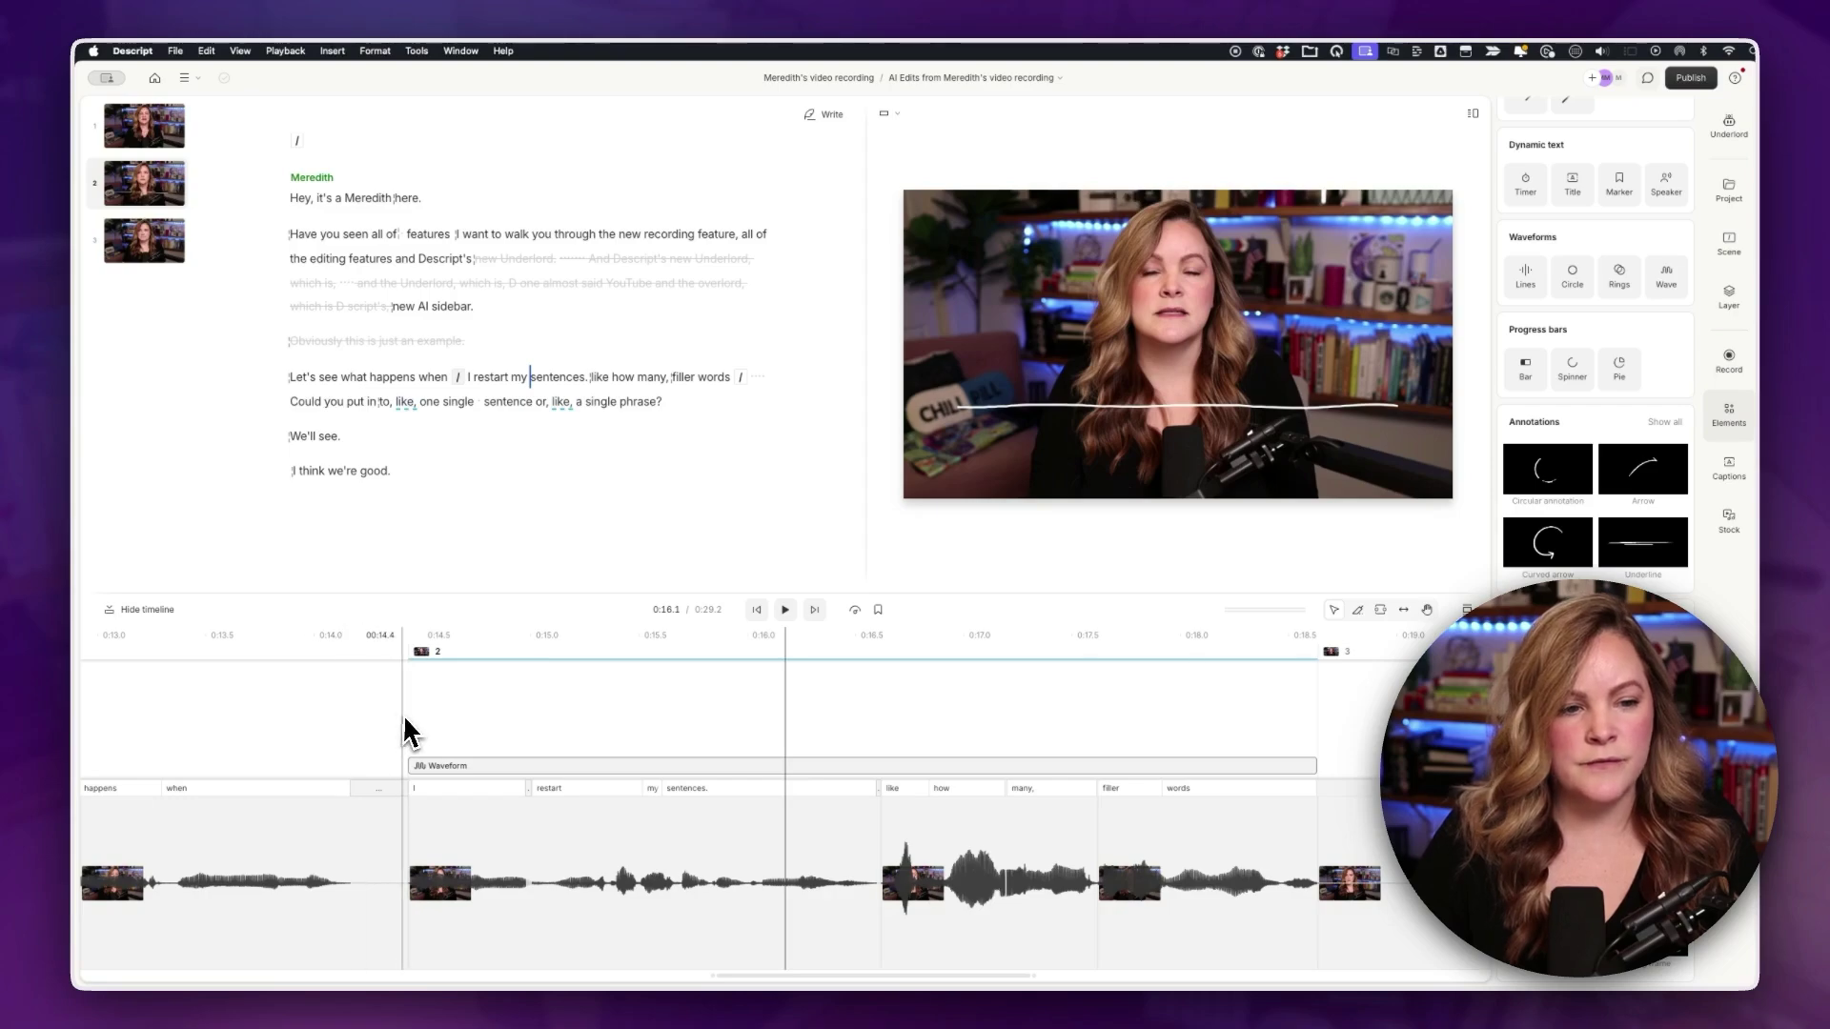
{"action": "scroll", "coordinate": [406, 732], "scroll_direction": "up", "scroll_amount": 5}
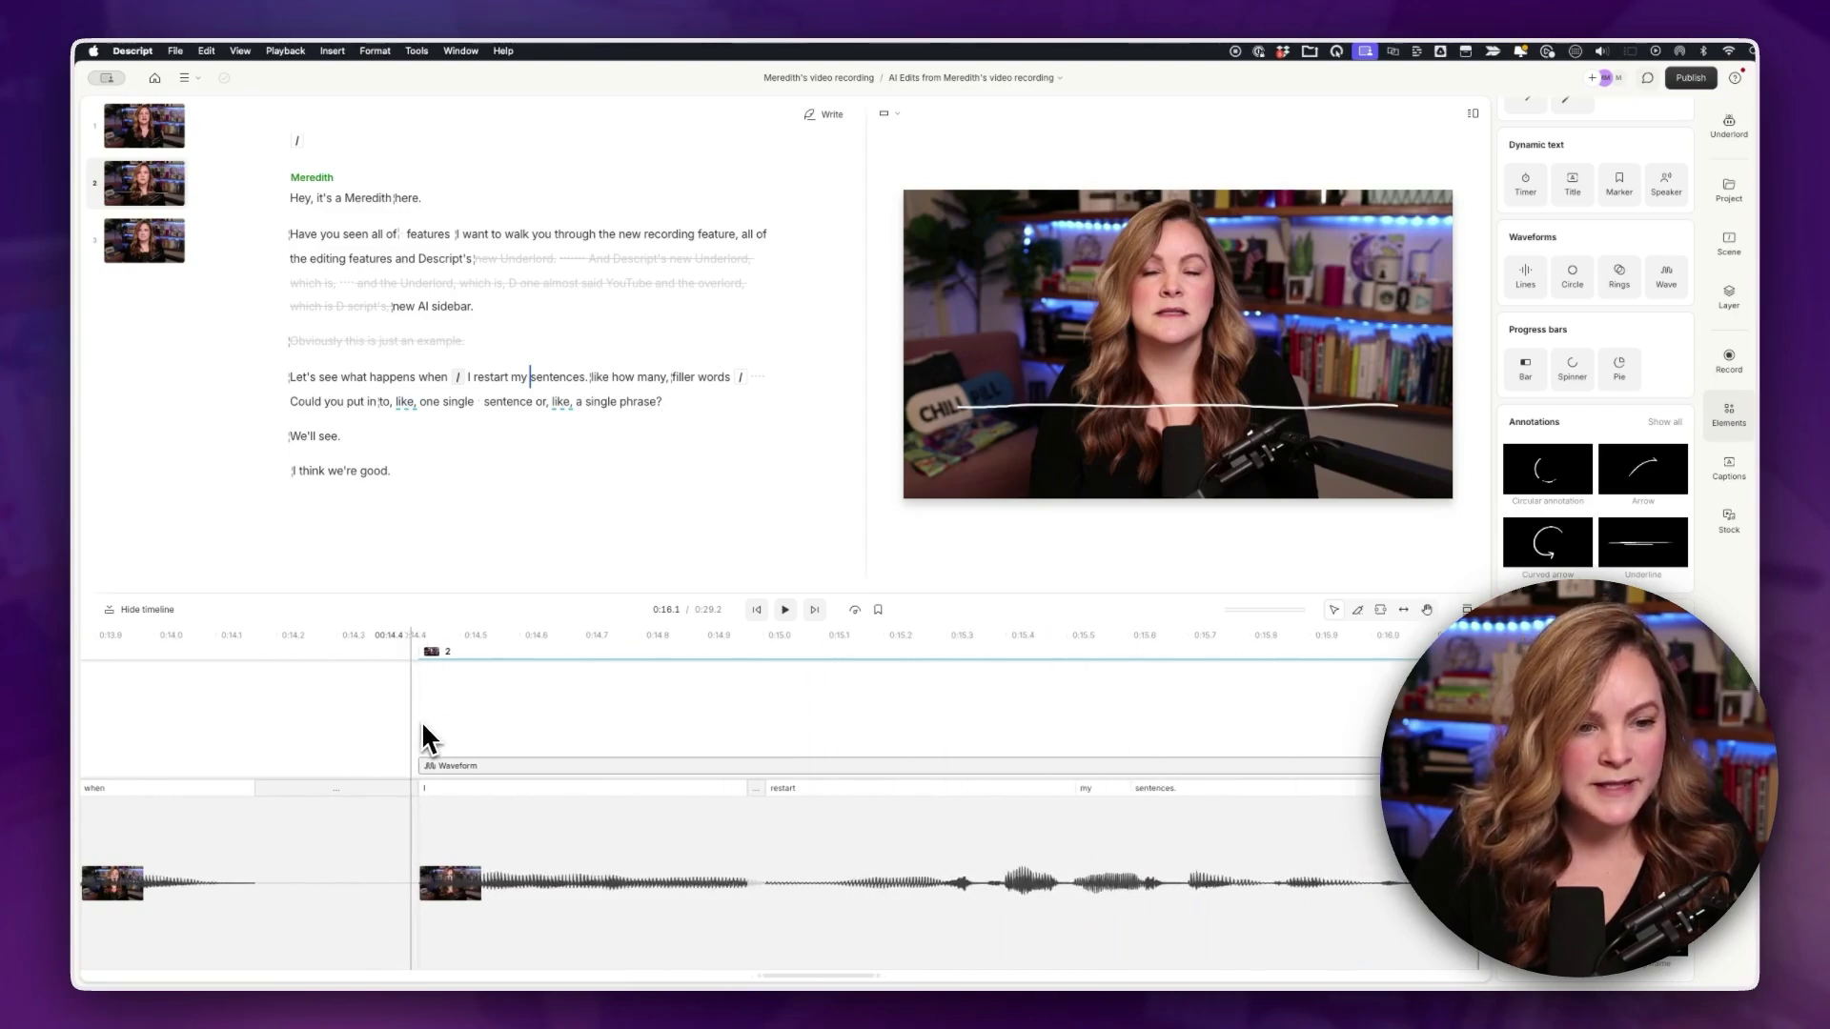
{"action": "scroll", "coordinate": [525, 735], "scroll_direction": "right", "scroll_amount": 5}
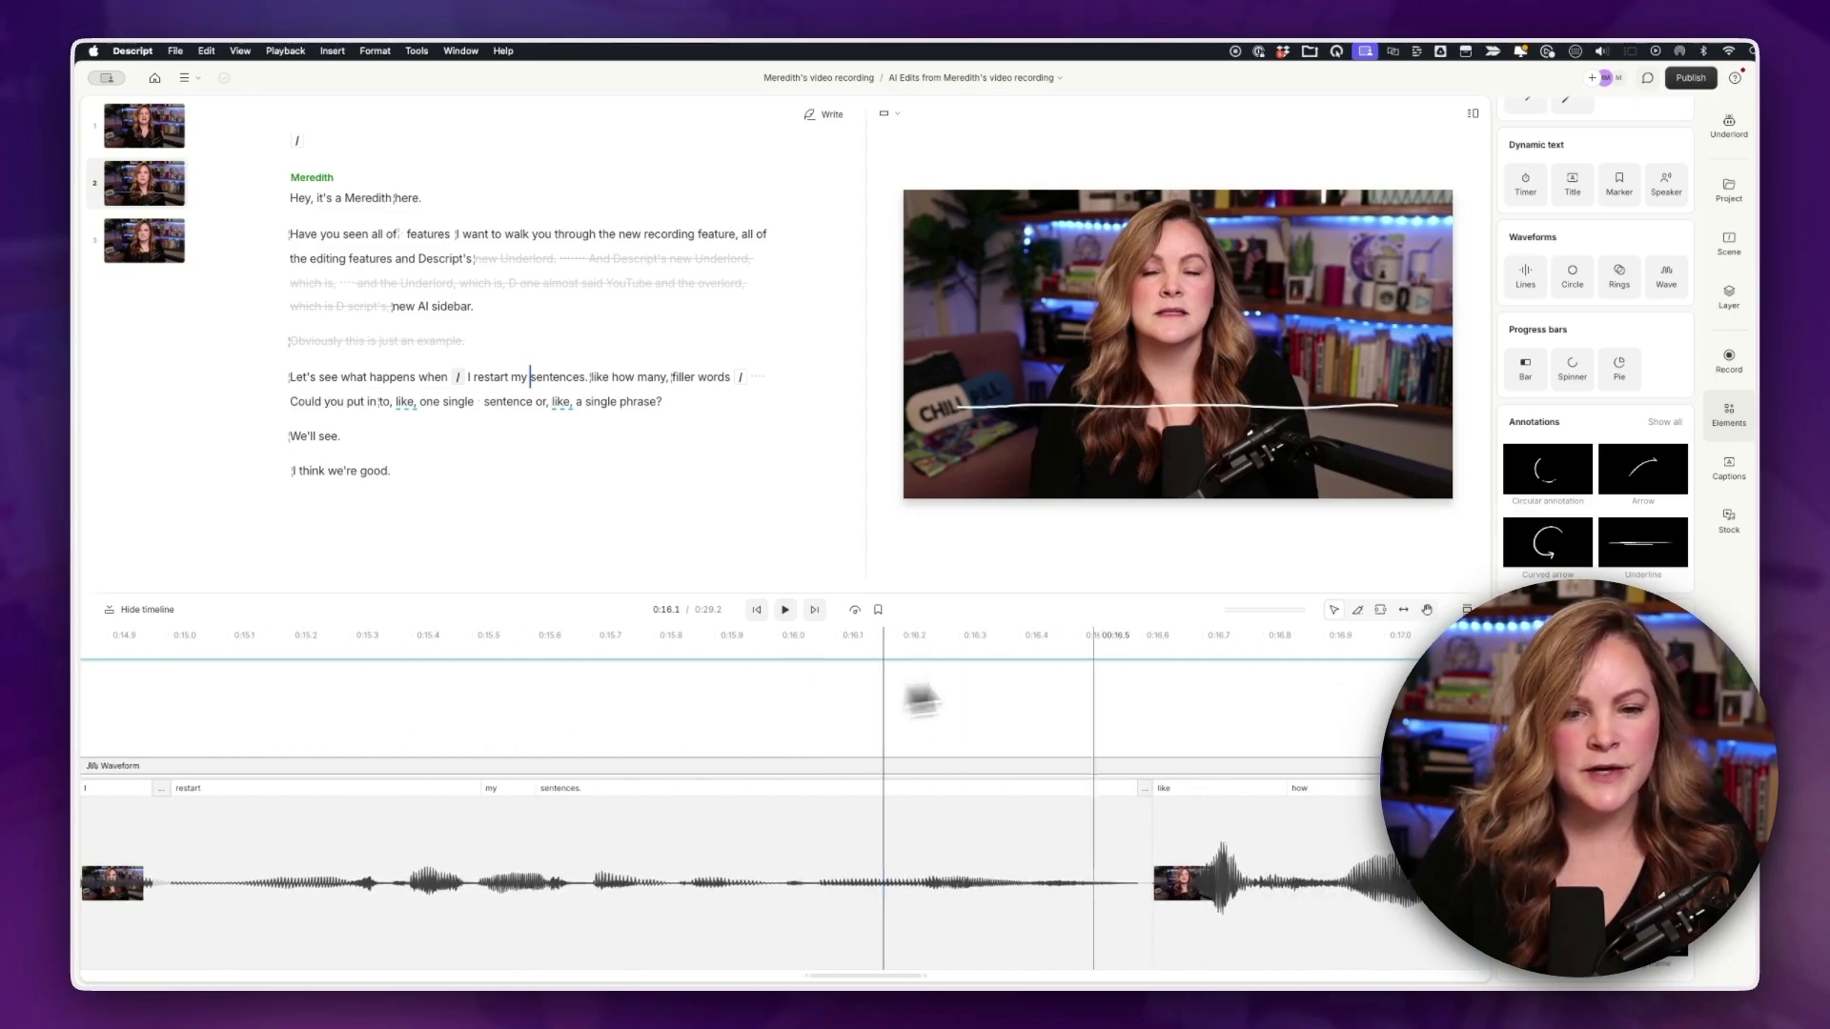
{"action": "scroll", "coordinate": [818, 690], "scroll_direction": "right", "scroll_amount": 5}
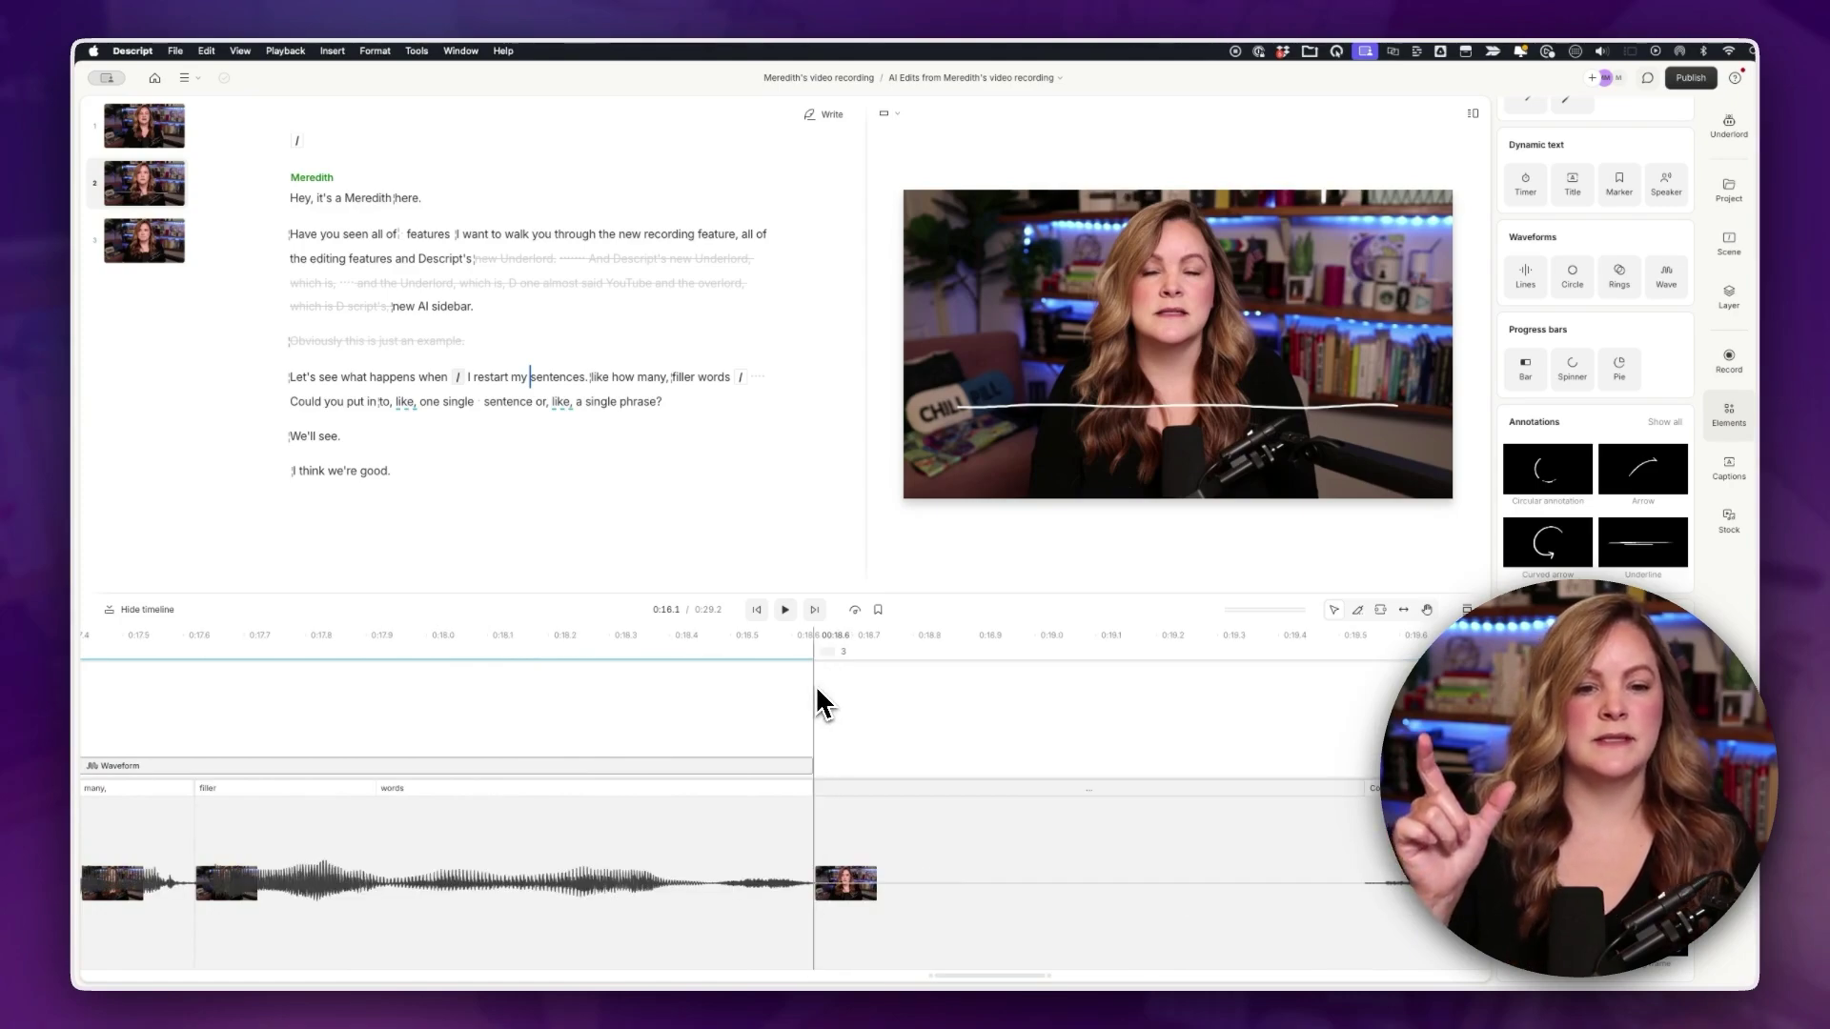
{"action": "scroll", "coordinate": [815, 684], "scroll_direction": "down", "scroll_amount": 3}
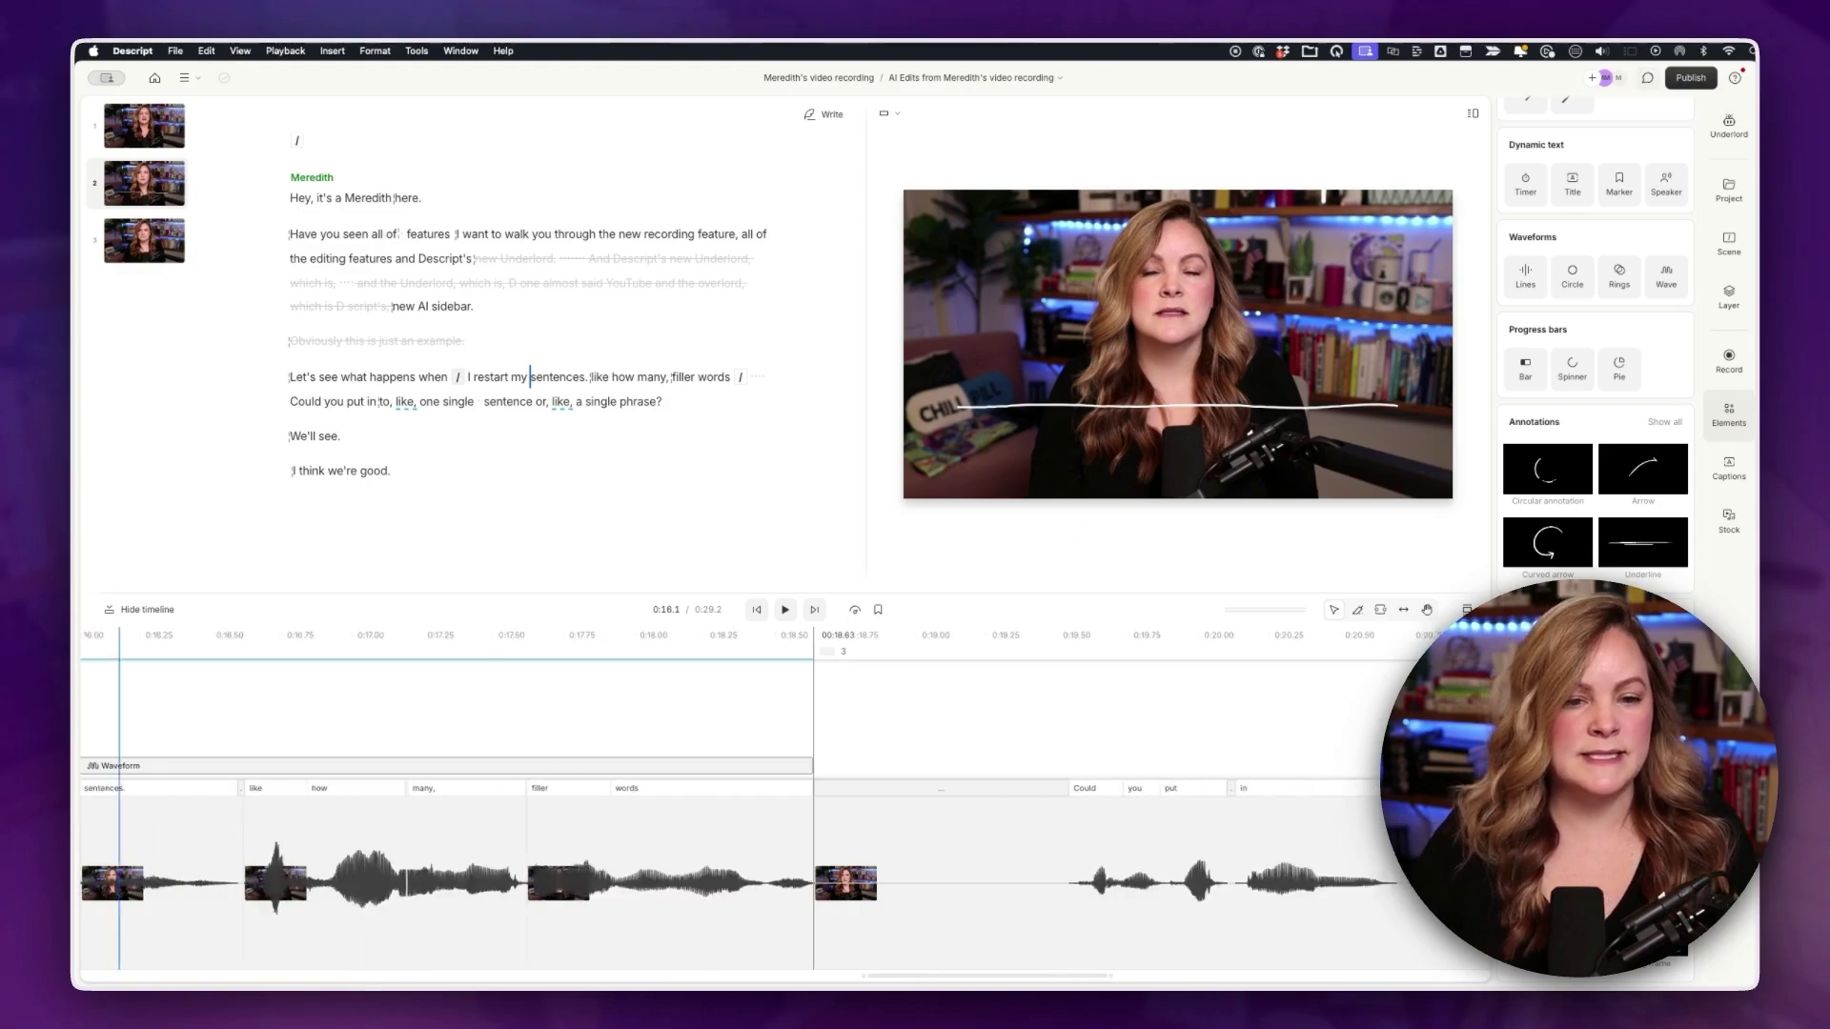
- Split the final scene at about 0:21.2, before "to, like", and again at about 0:26, before "phrase"
{"action": "scroll", "coordinate": [907, 768], "scroll_direction": "down", "scroll_amount": 5}
{"action": "left_click", "coordinate": [913, 766]}
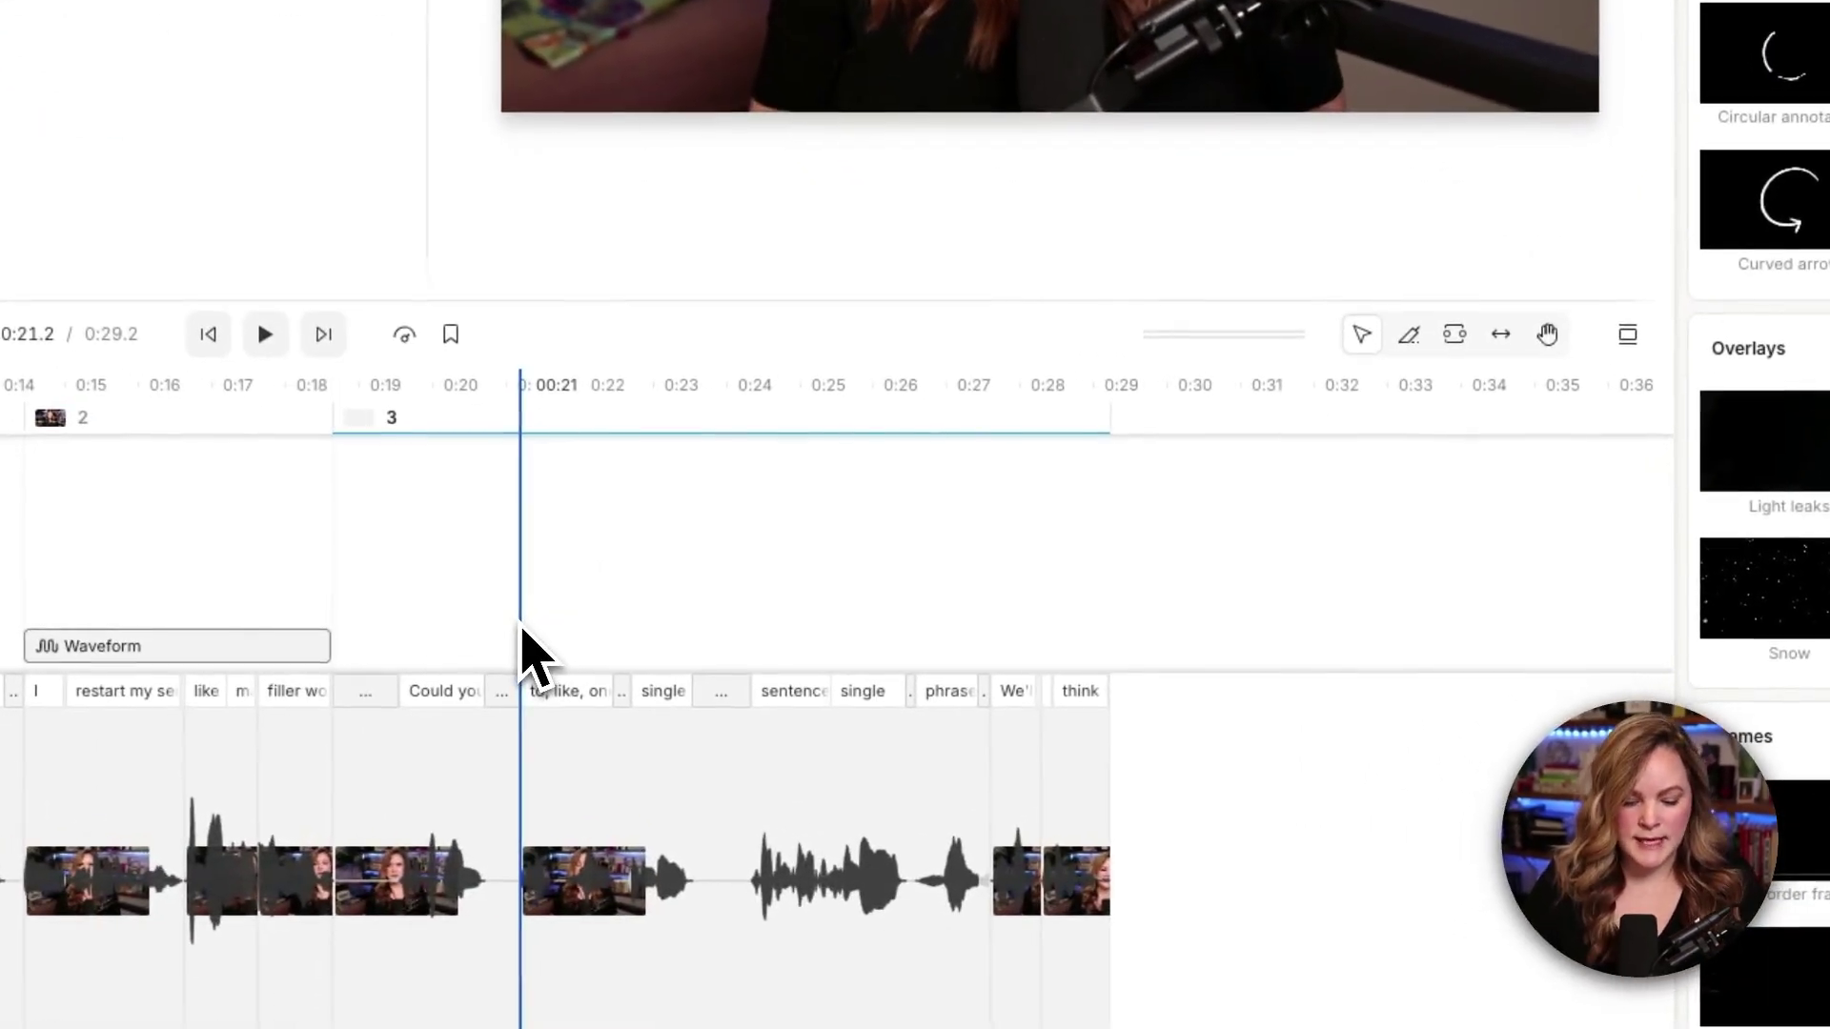
{"action": "key", "text": "slash"}
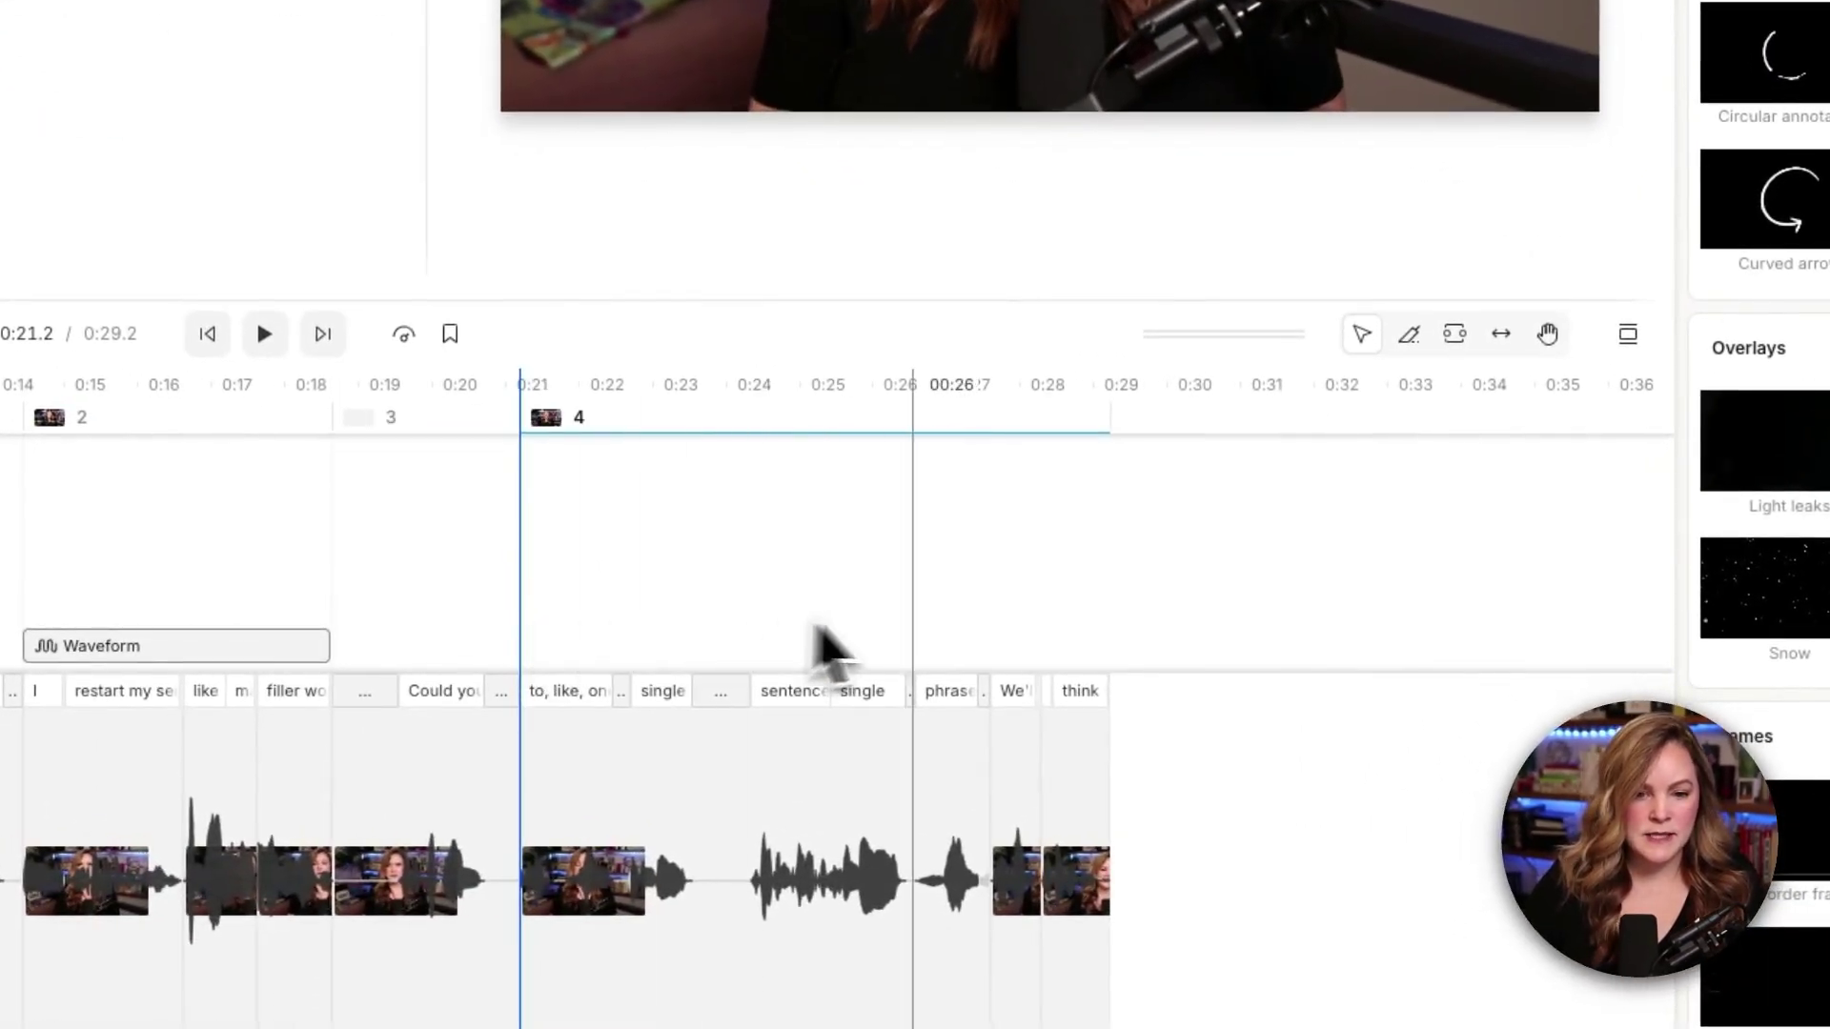
{"action": "left_click", "coordinate": [912, 626]}
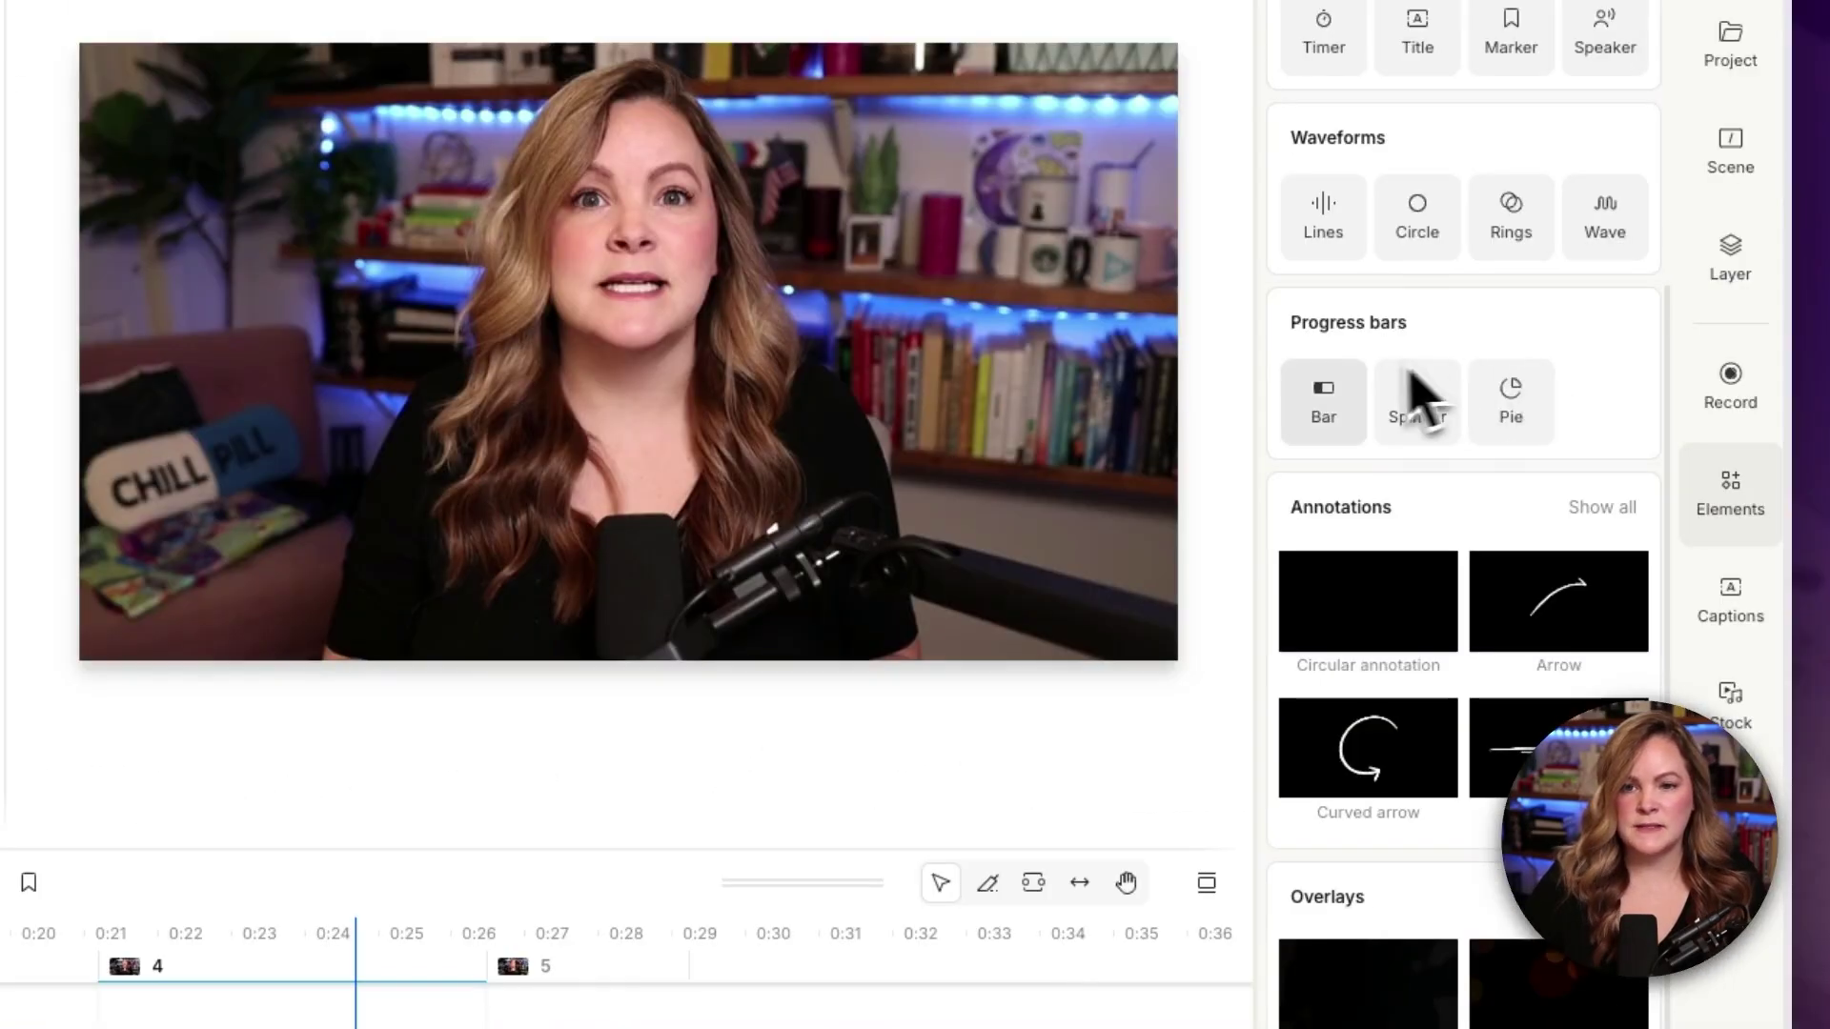
- Add a Bar progress bar and the stock video of the boy in a sun hat to scene 4
{"action": "left_click", "coordinate": [1335, 399]}
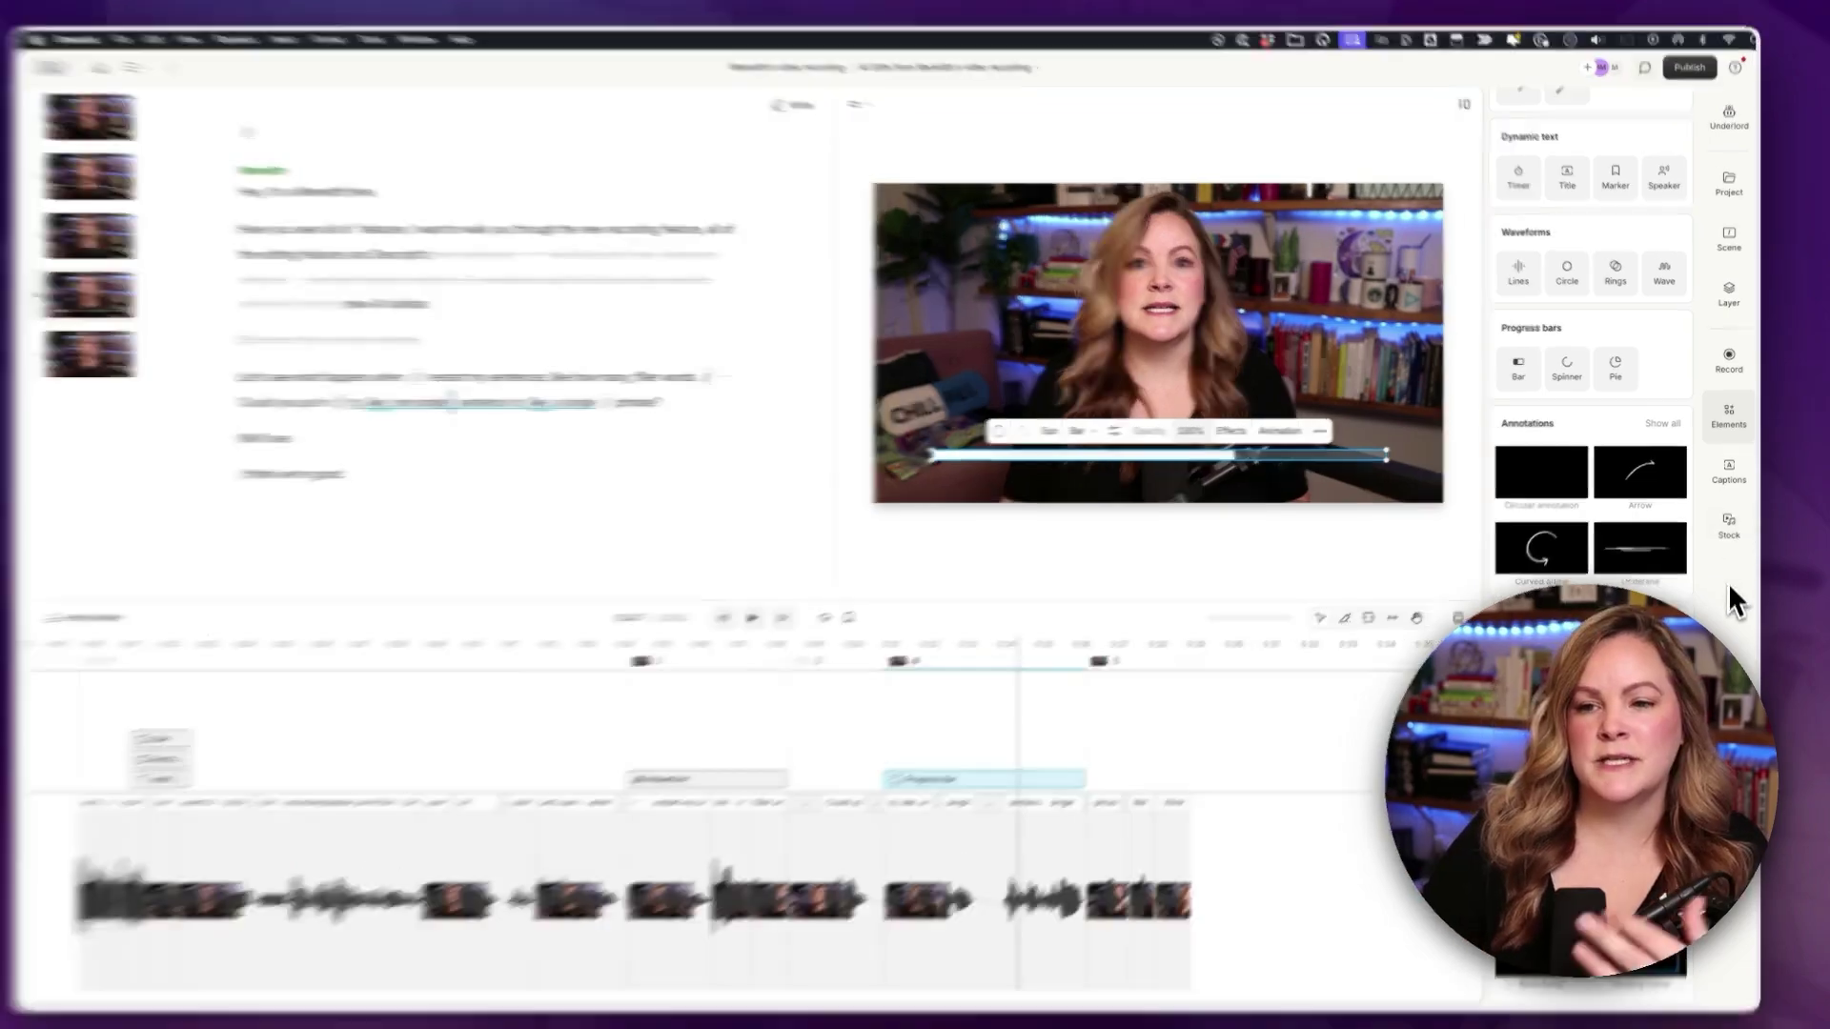
{"action": "left_click", "coordinate": [1730, 529]}
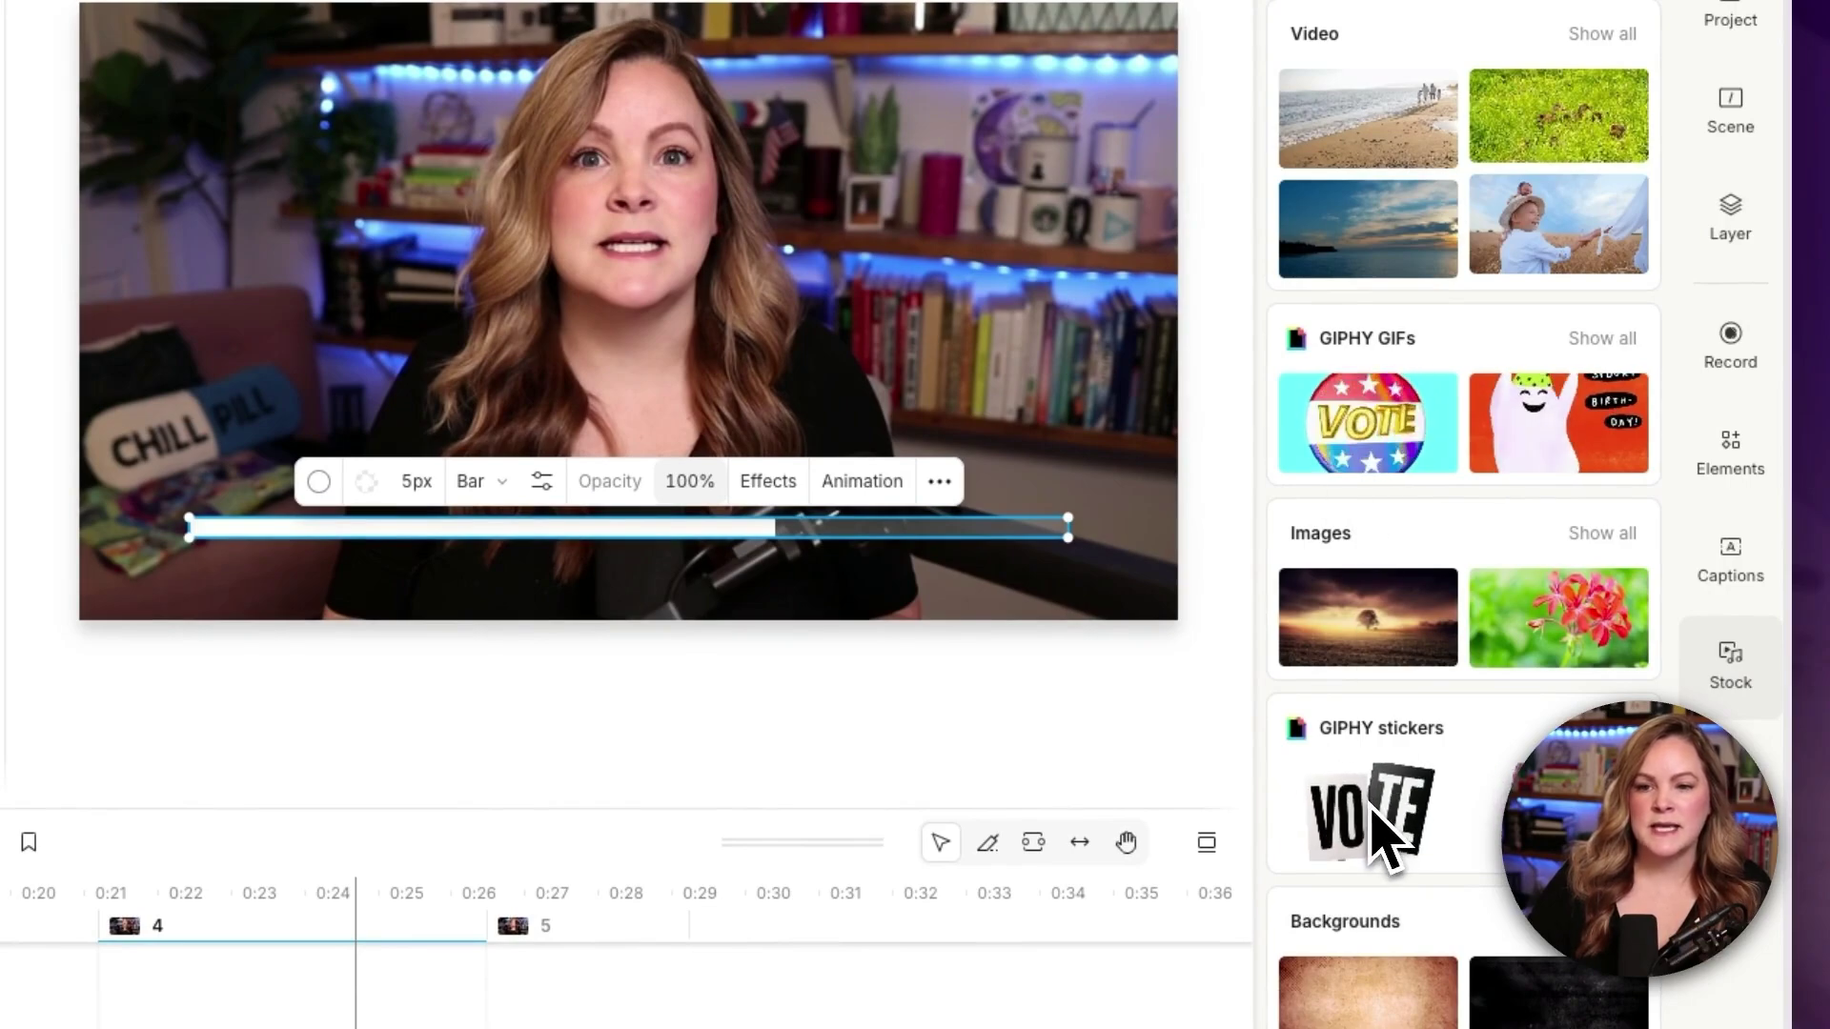
{"action": "left_click", "coordinate": [1561, 236]}
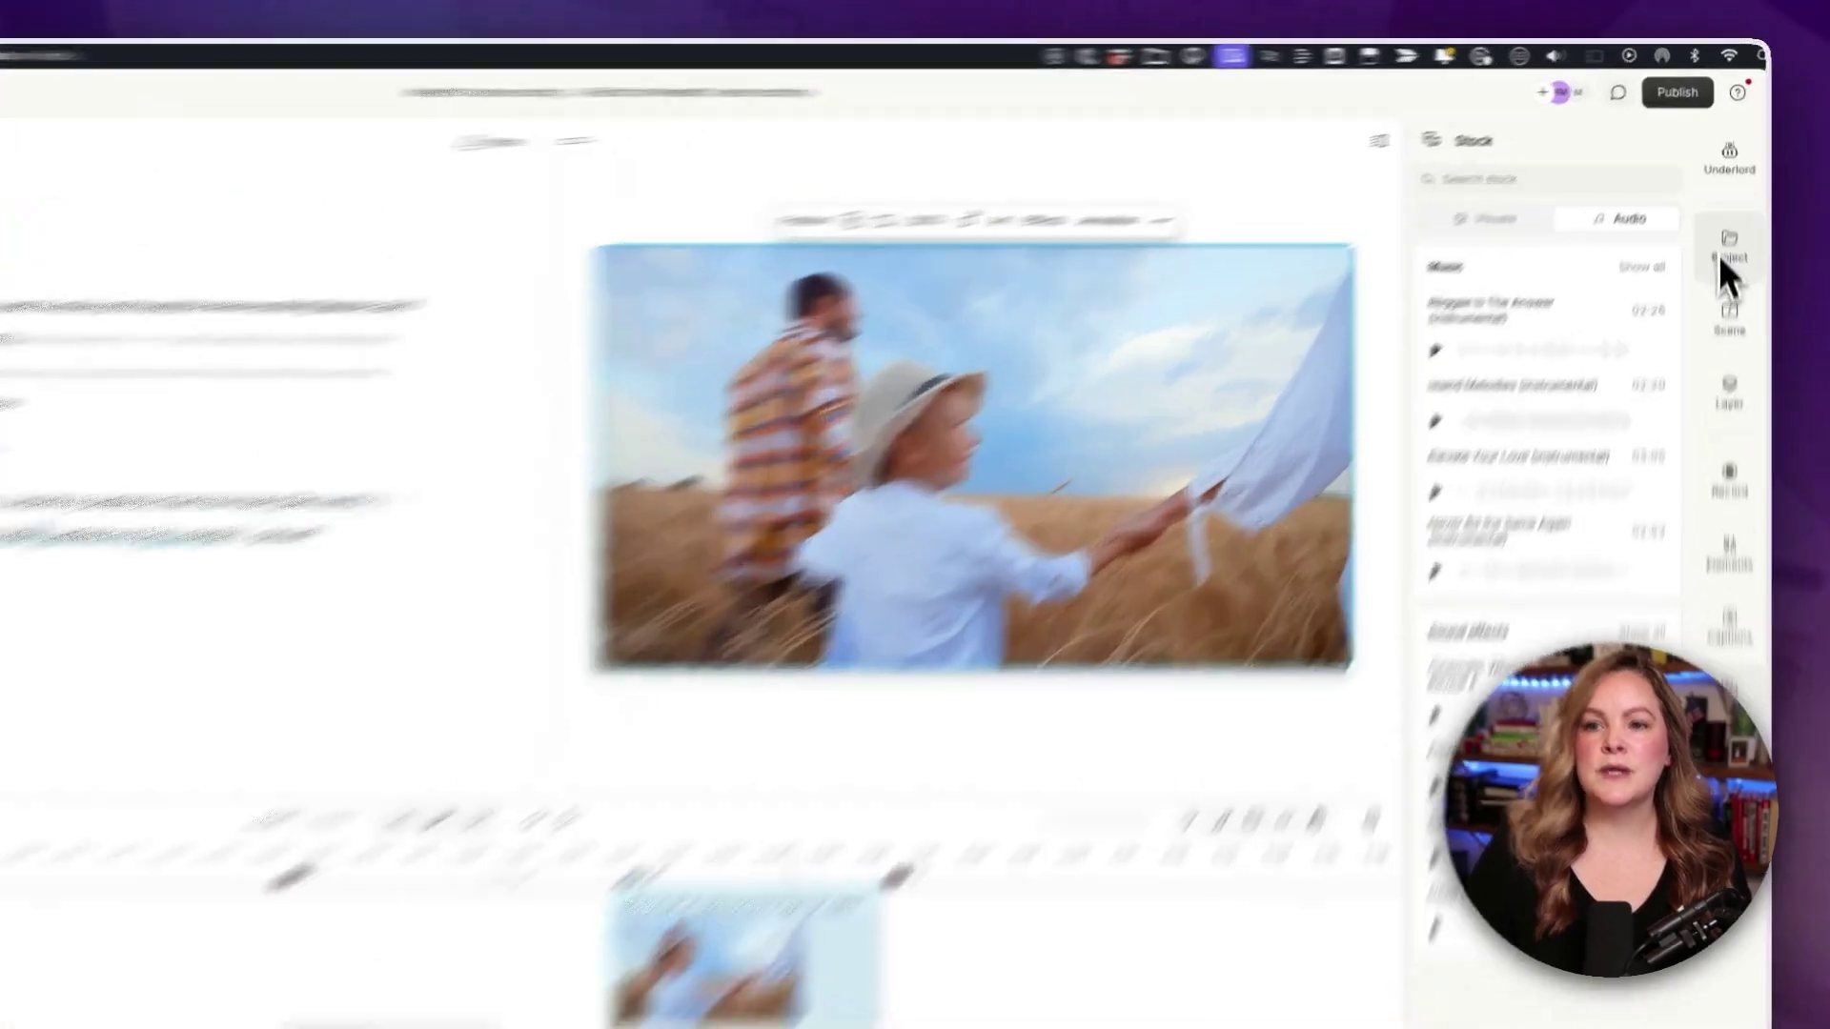
- Import "ES_Married to the Light - oomiee.mp3" at the start of the timeline and trim its end to about 0:07.6
{"action": "left_click", "coordinate": [1729, 191]}
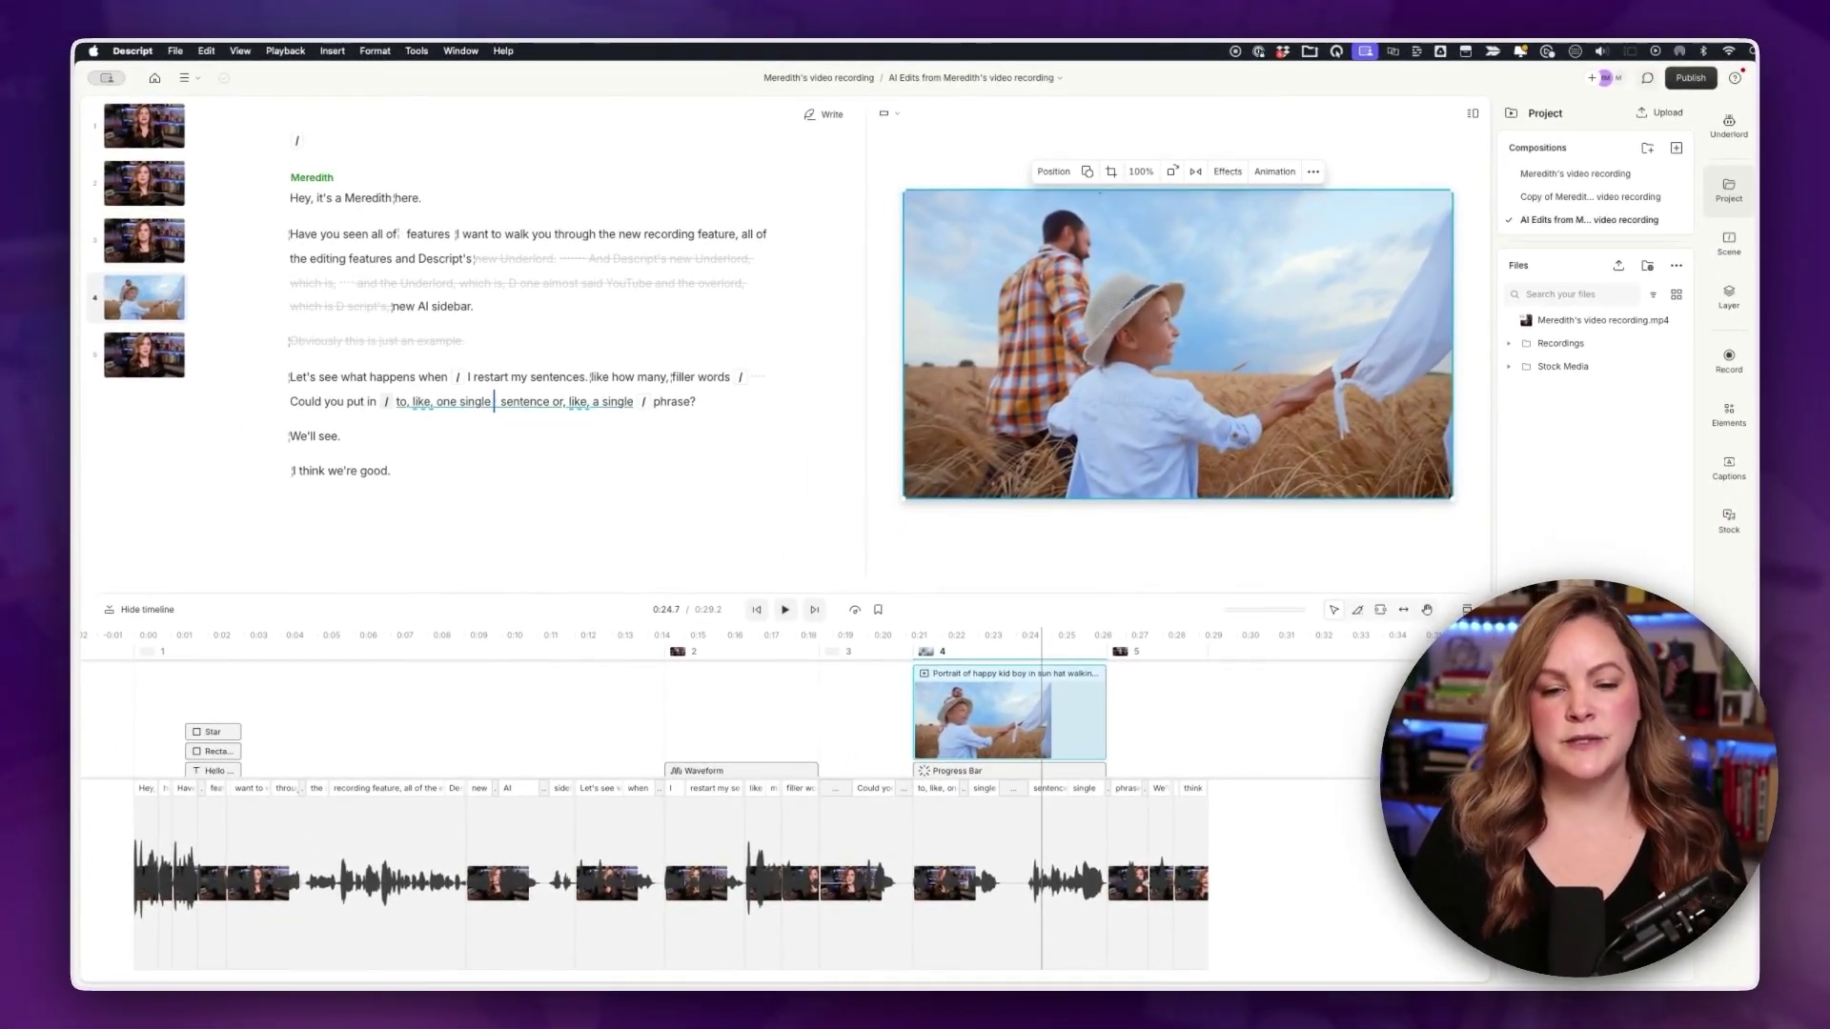
{"action": "key", "text": "super+Tab"}
{"action": "left_click_drag", "start_coordinate": [1237, 359], "coordinate": [142, 768]}
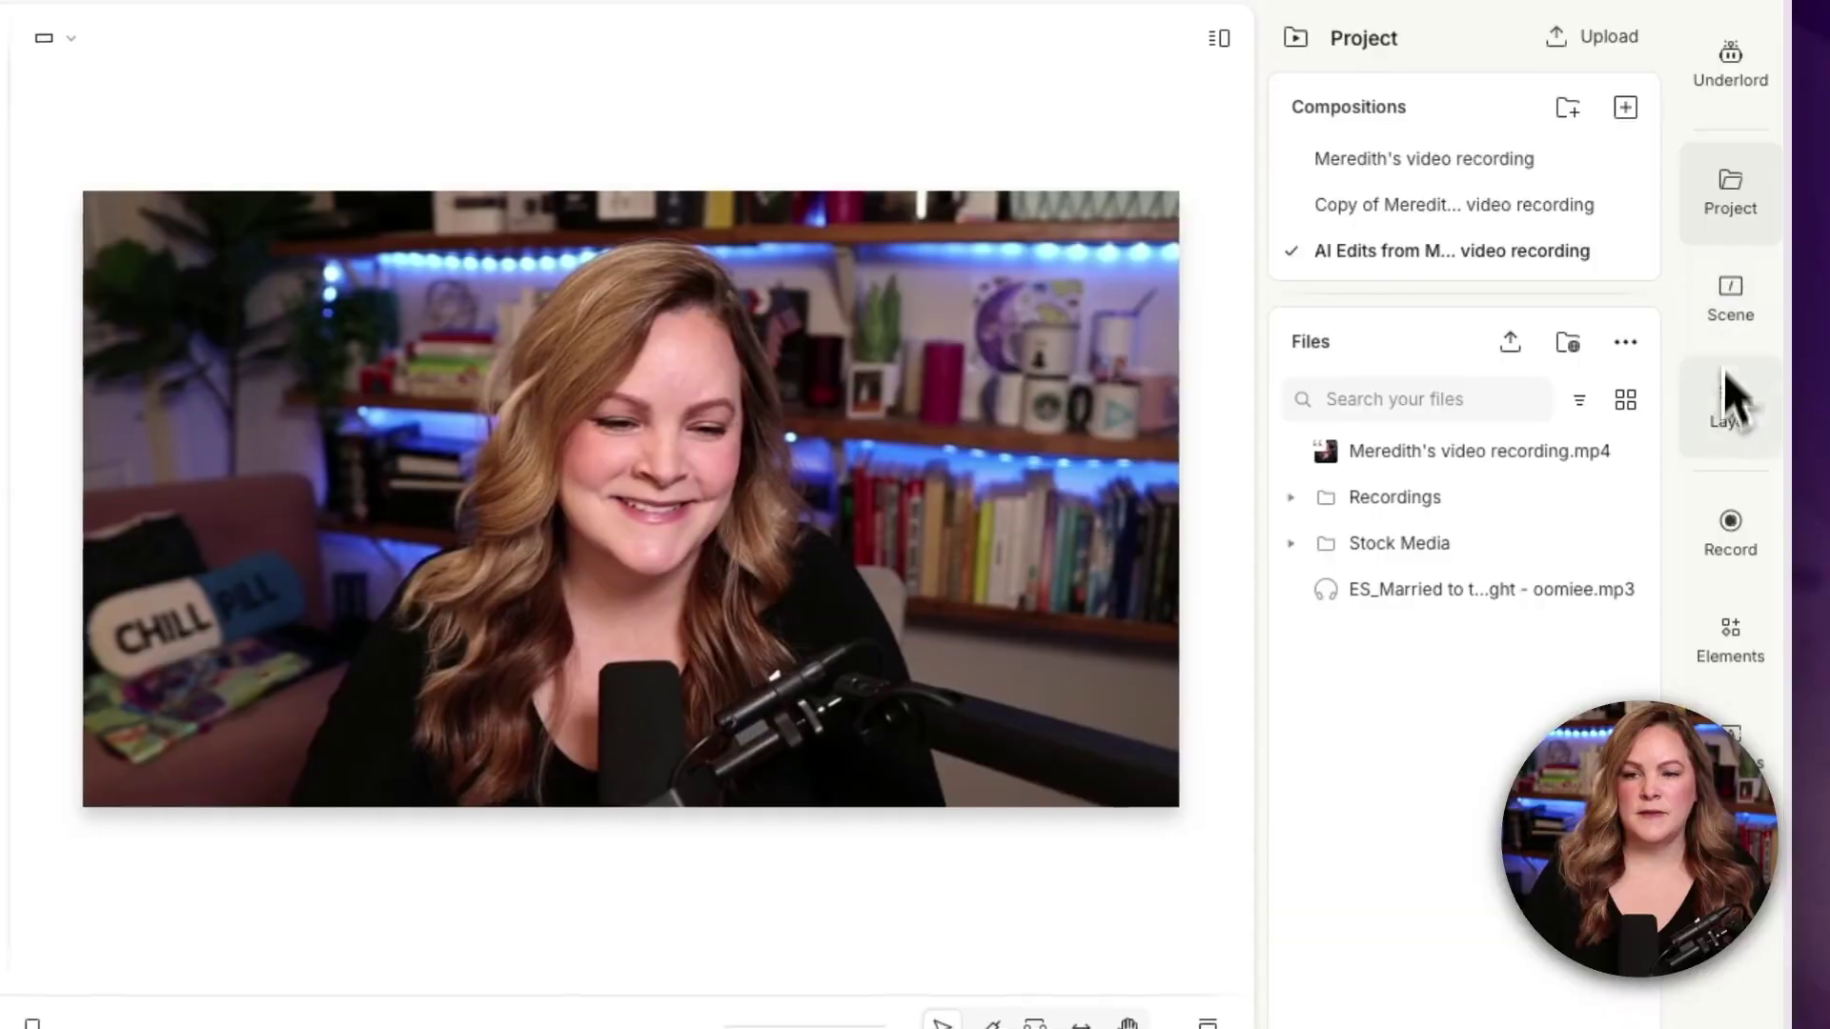
{"action": "left_click", "coordinate": [1725, 424]}
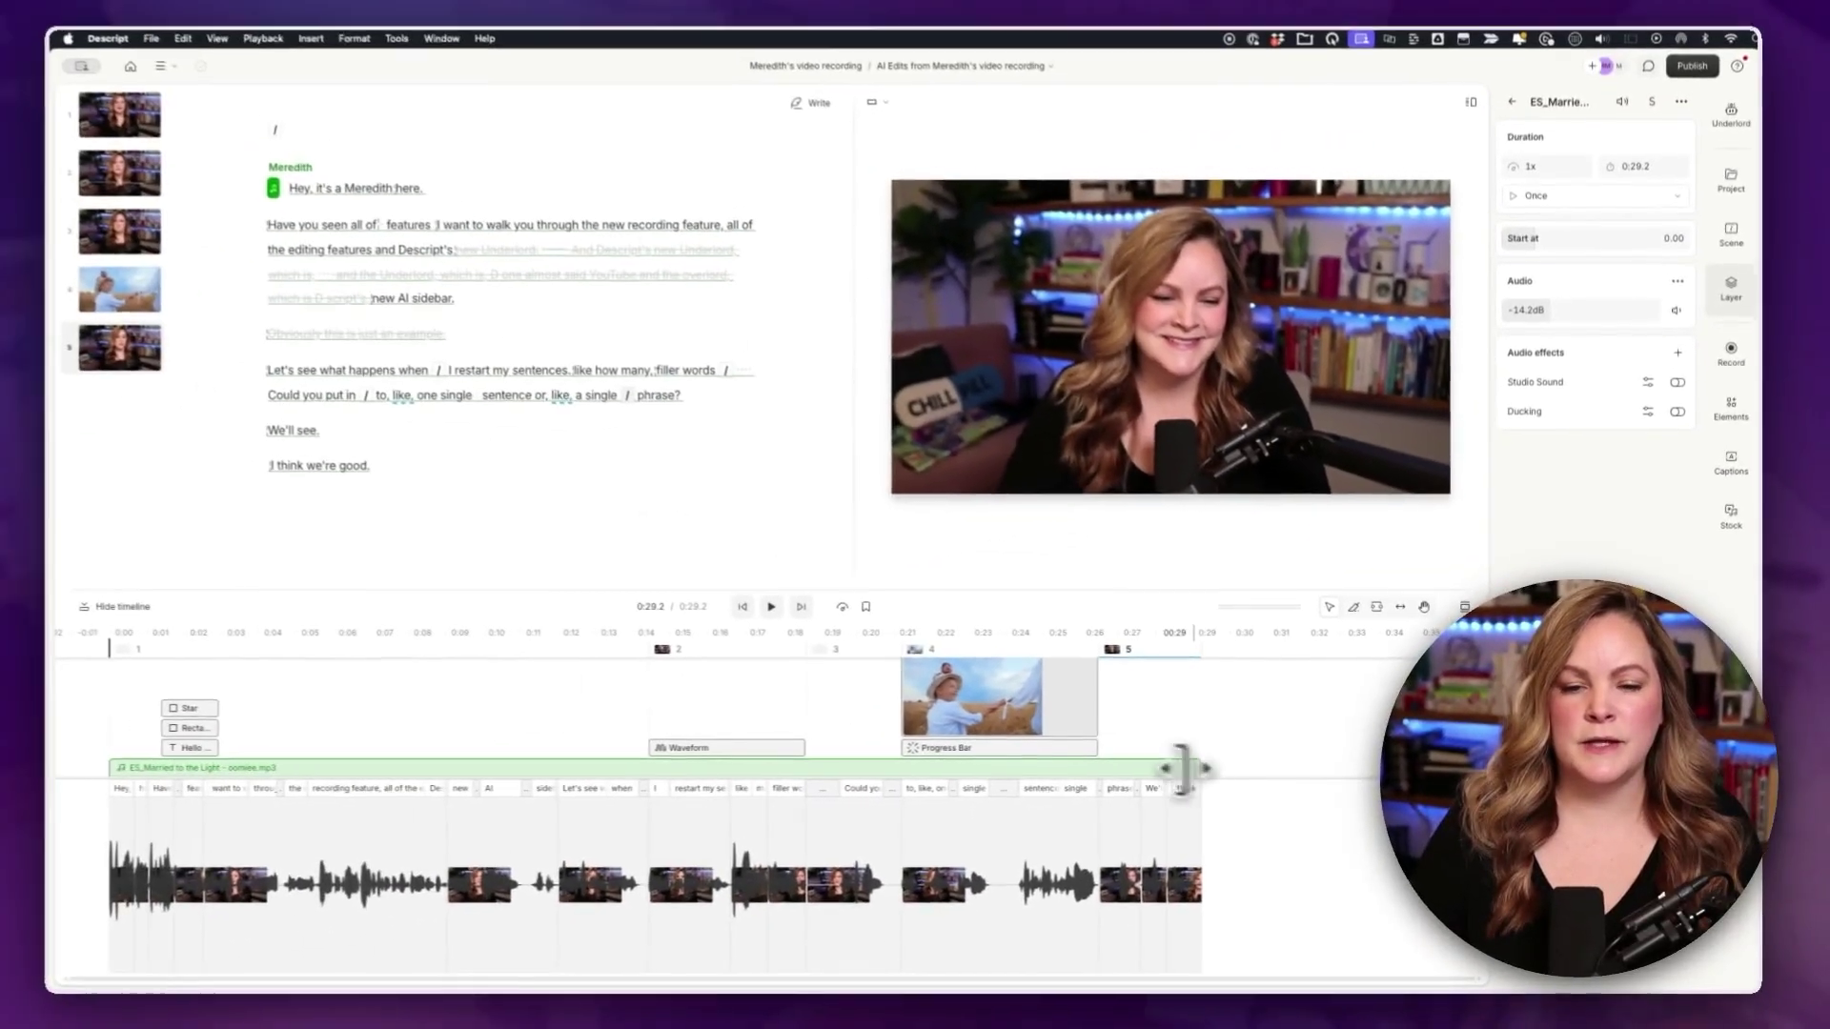
{"action": "left_click_drag", "start_coordinate": [1176, 768], "coordinate": [334, 759]}
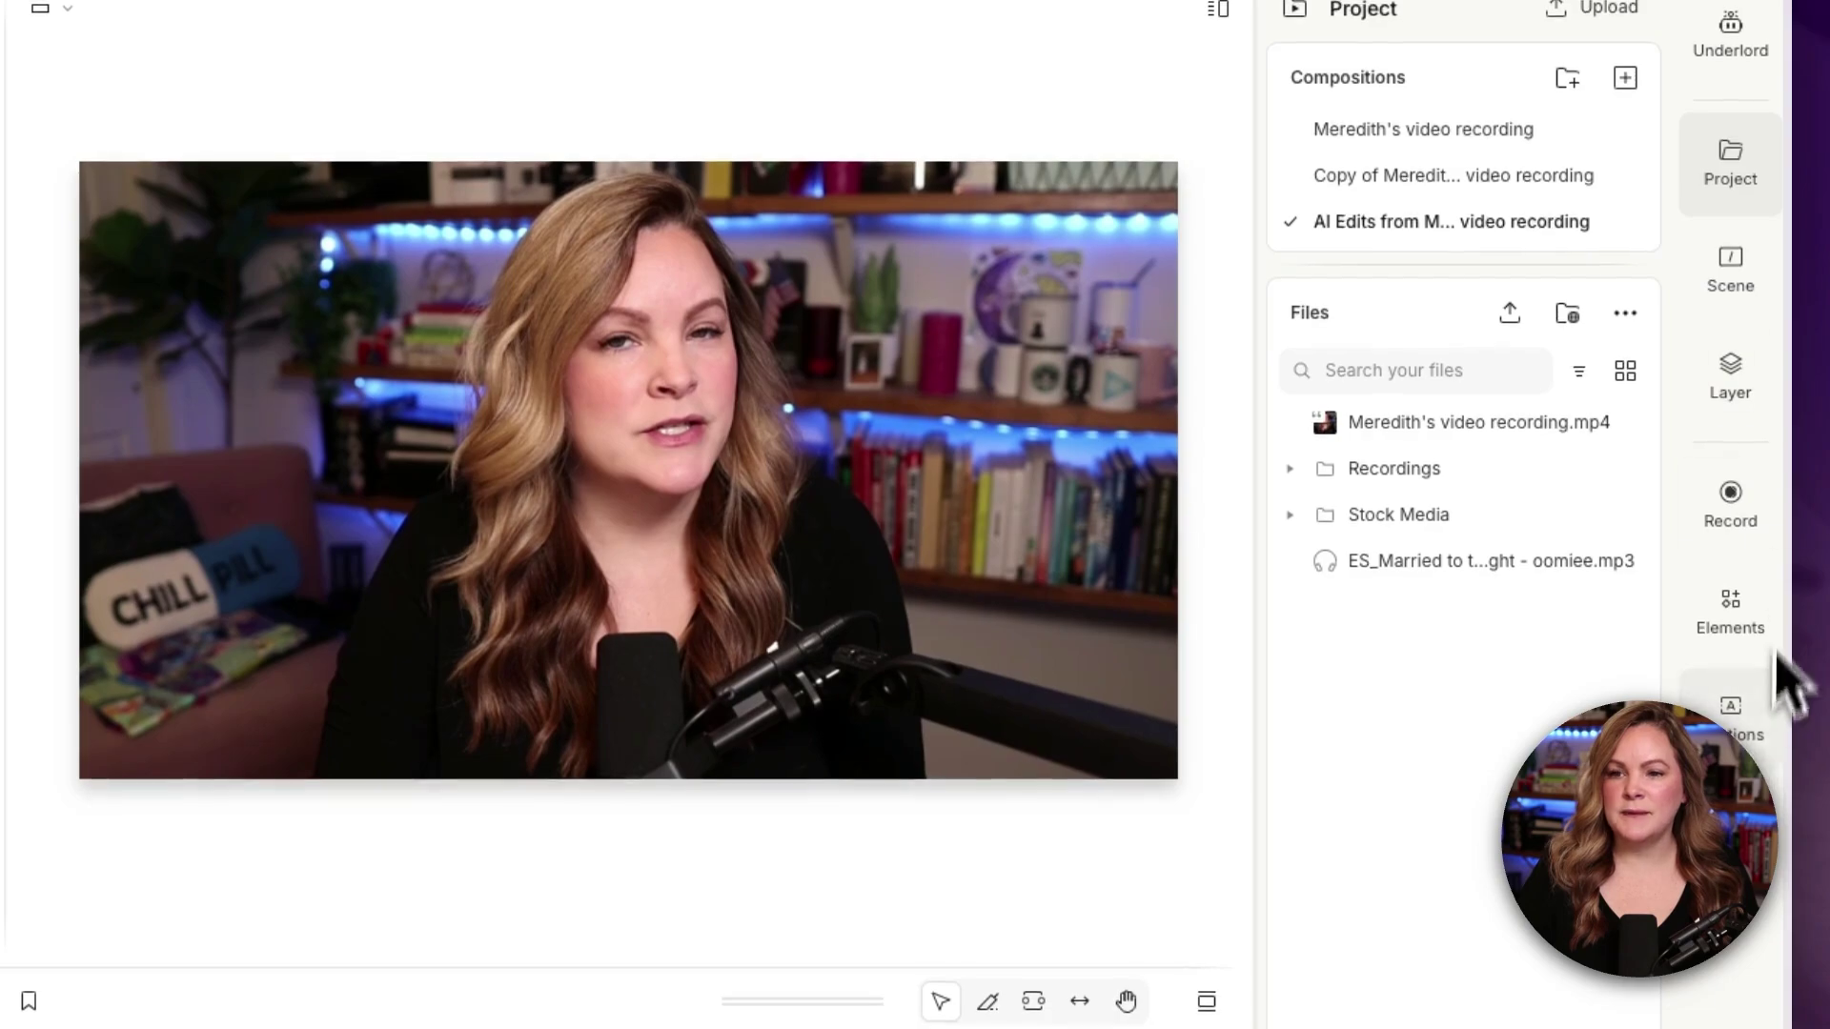
- Apply the large all-caps skewed karaoke caption style to all scenes
{"action": "left_click", "coordinate": [1730, 465]}
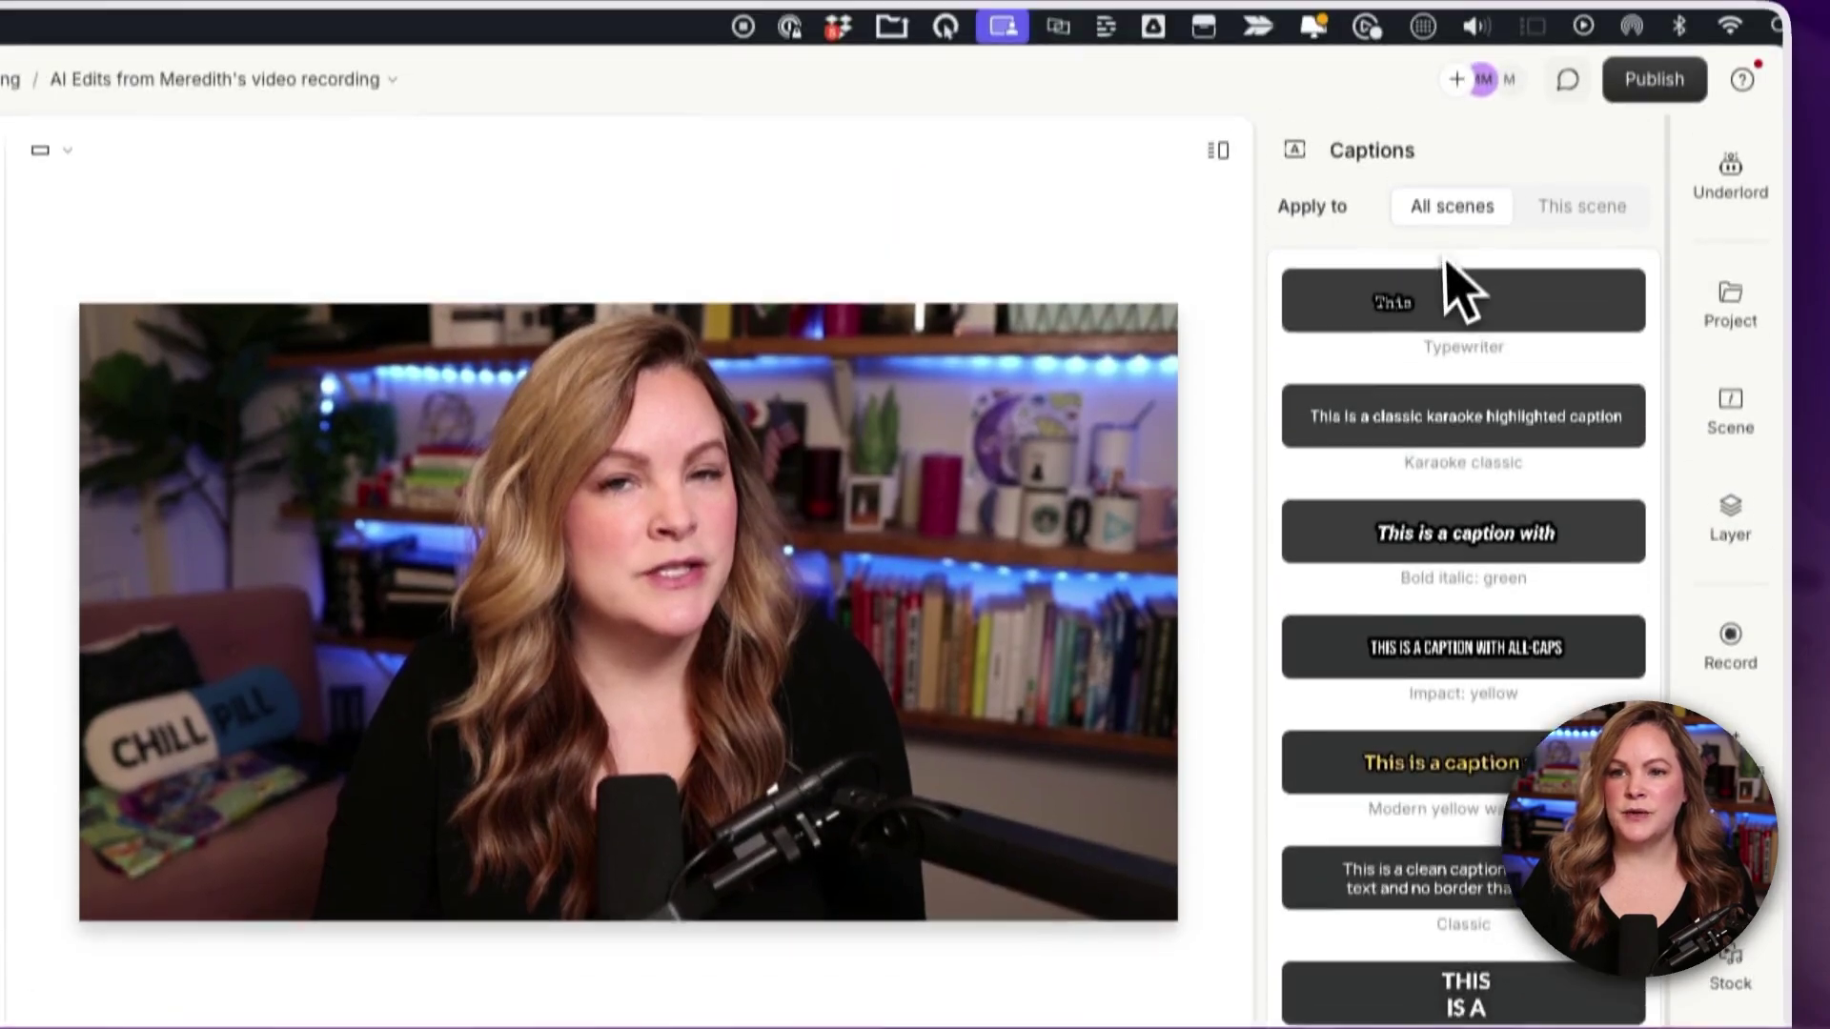
{"action": "mouse_move", "coordinate": [1453, 152]}
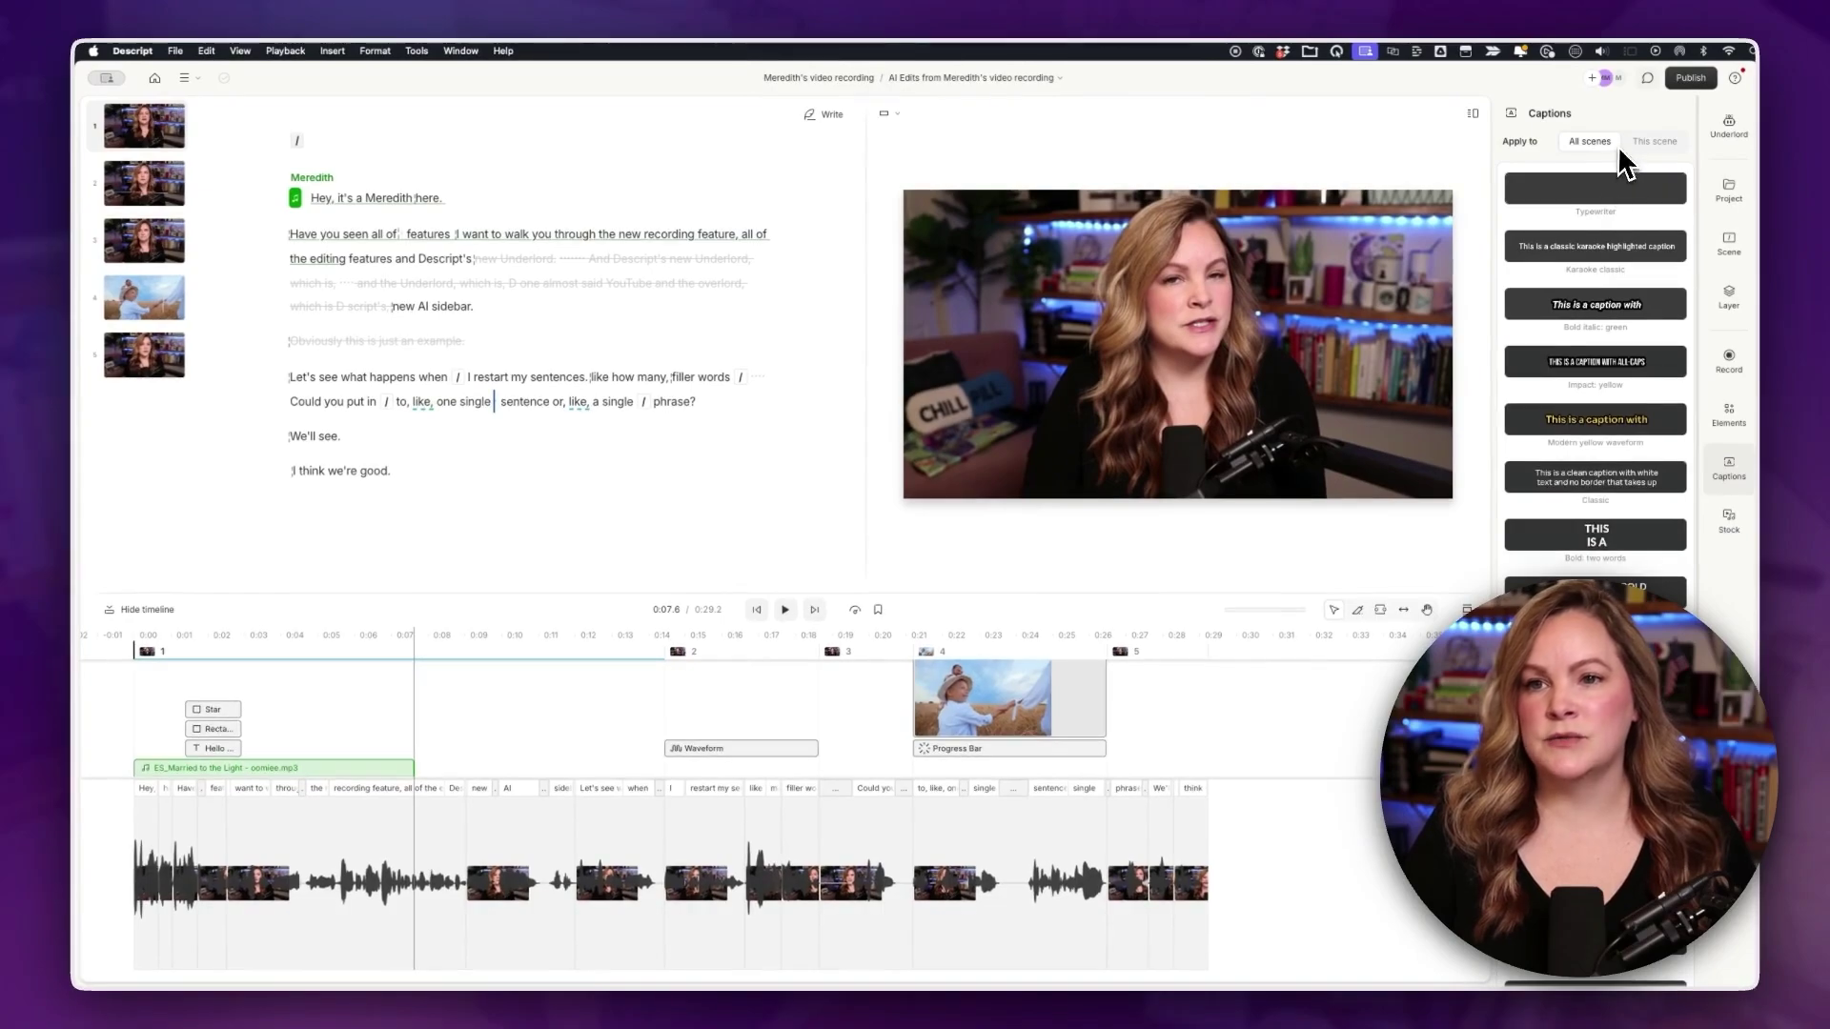
{"action": "mouse_move", "coordinate": [1568, 206]}
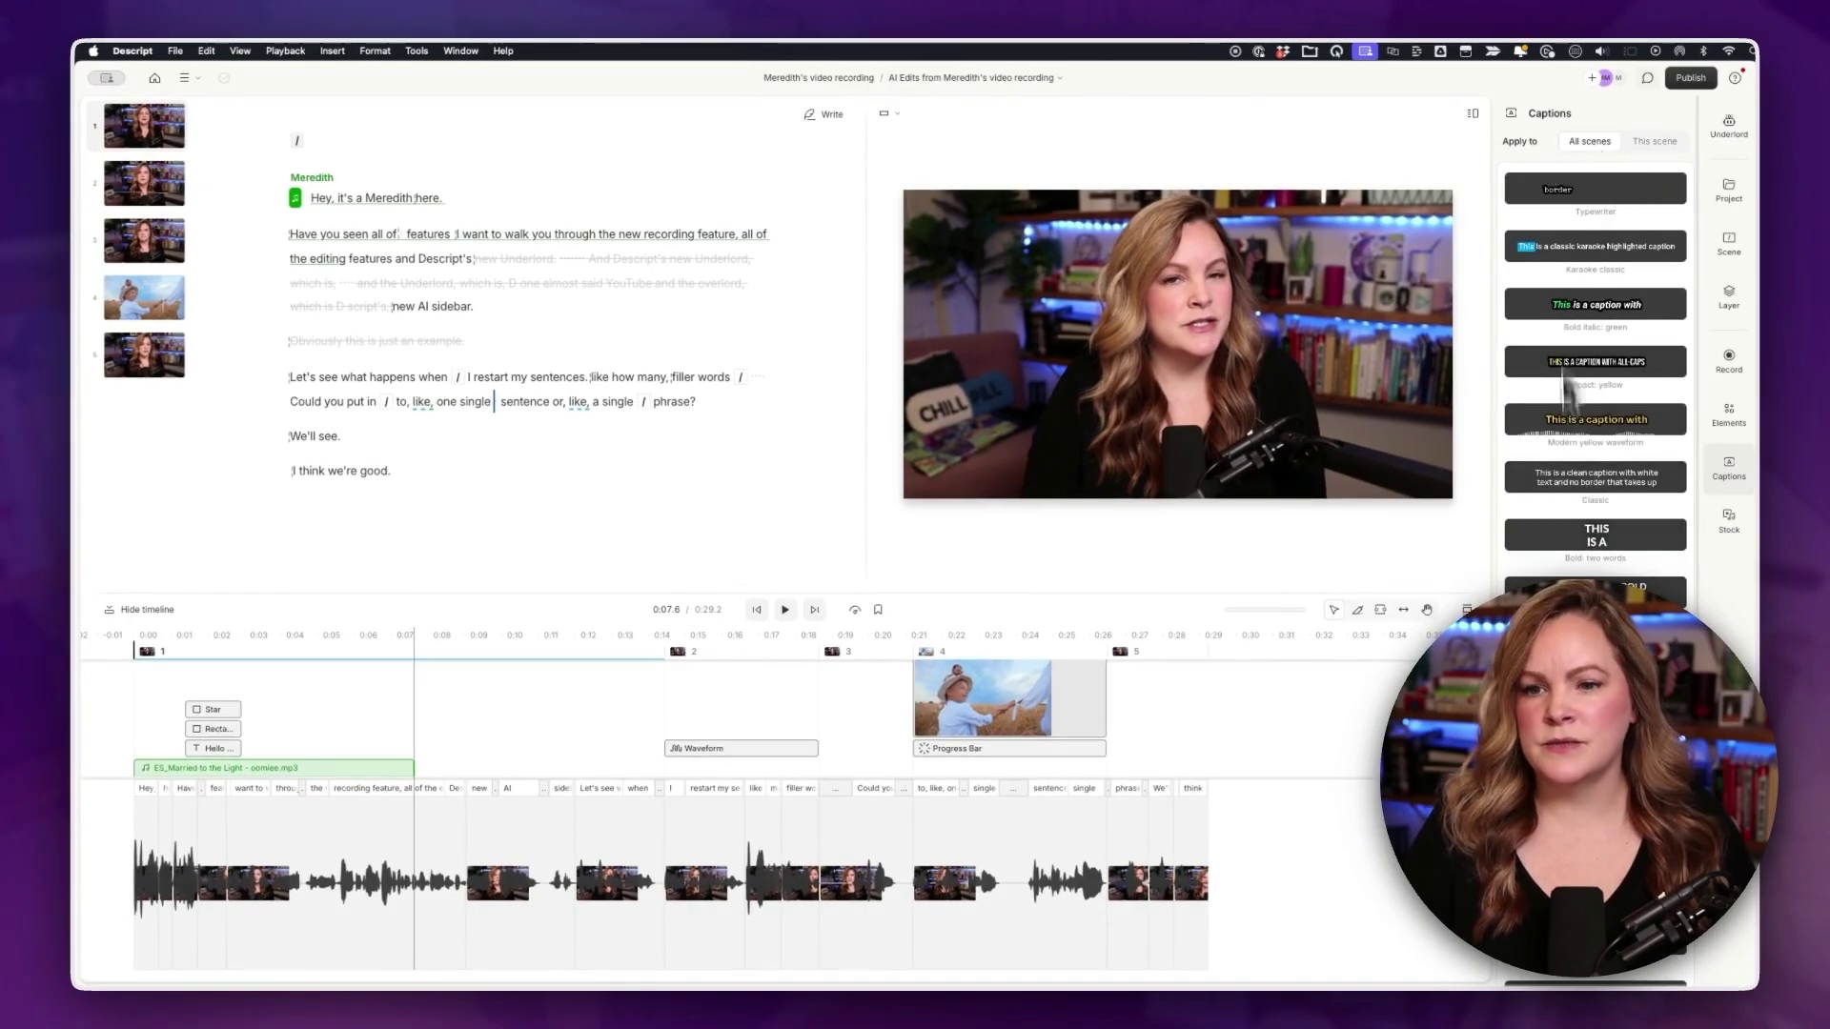
{"action": "scroll", "coordinate": [1595, 381], "scroll_direction": "down", "scroll_amount": 4}
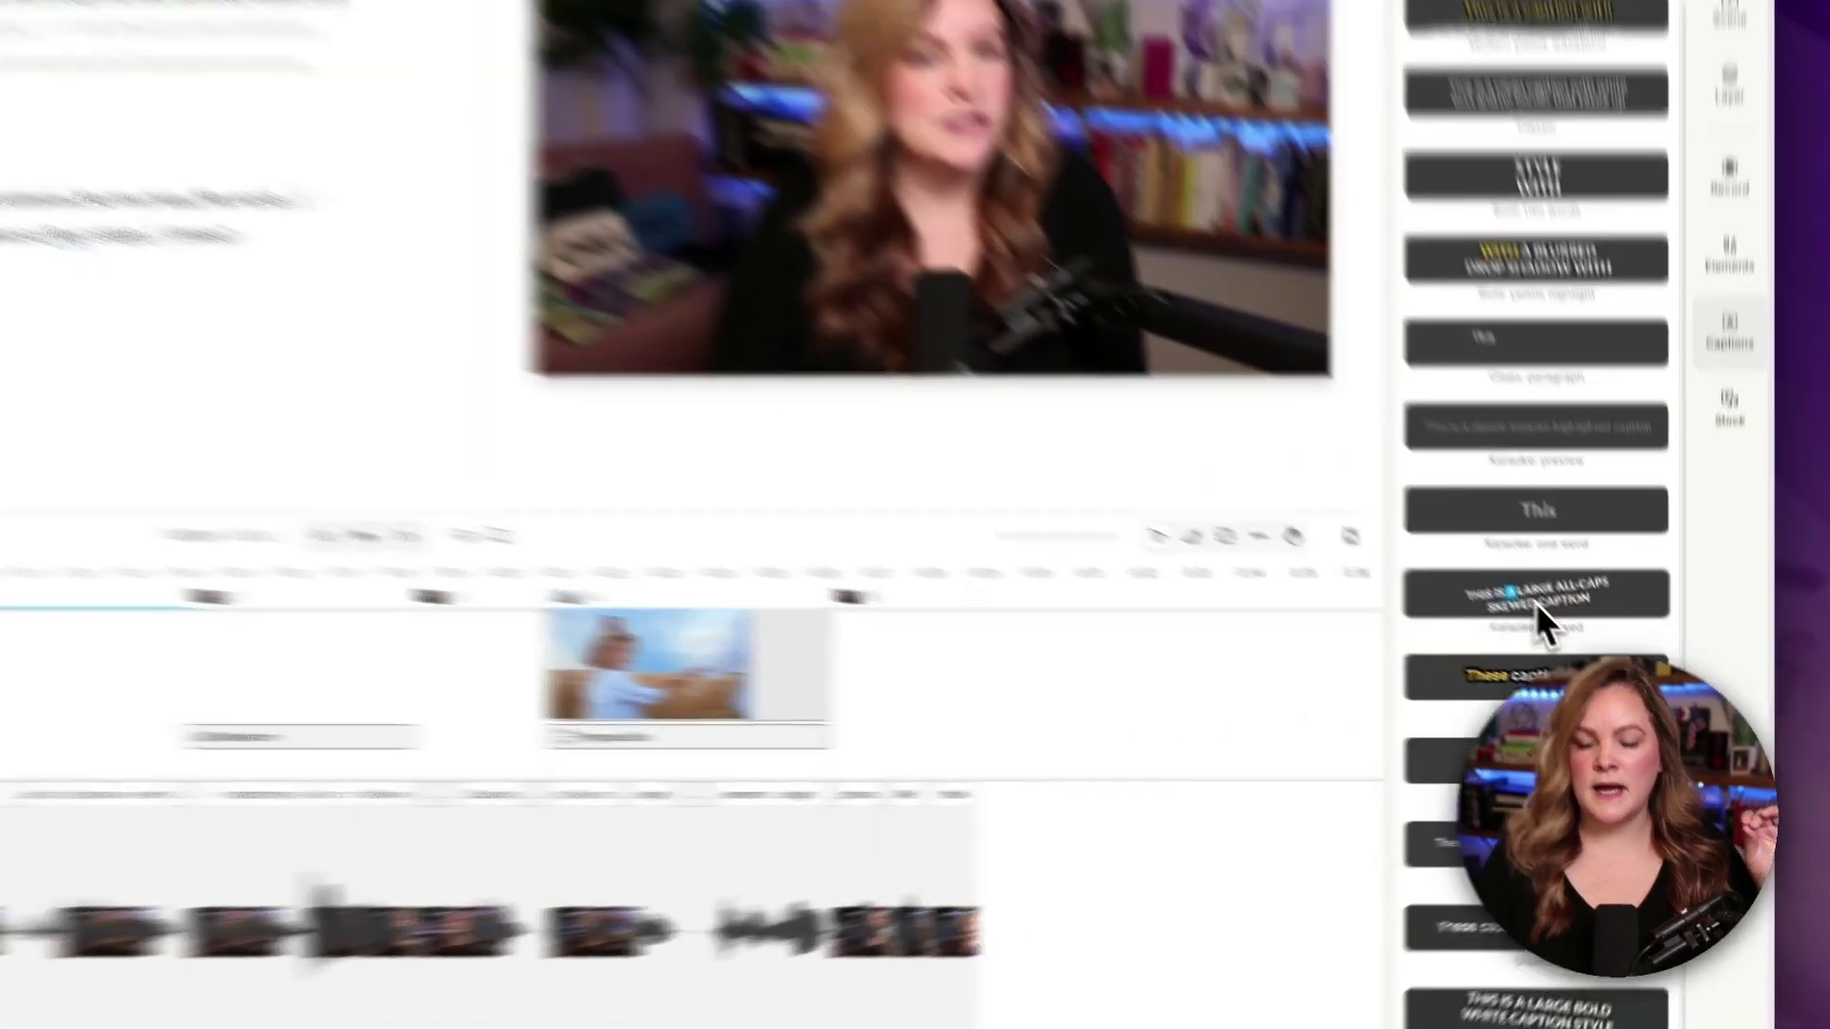
{"action": "left_click", "coordinate": [1597, 658]}
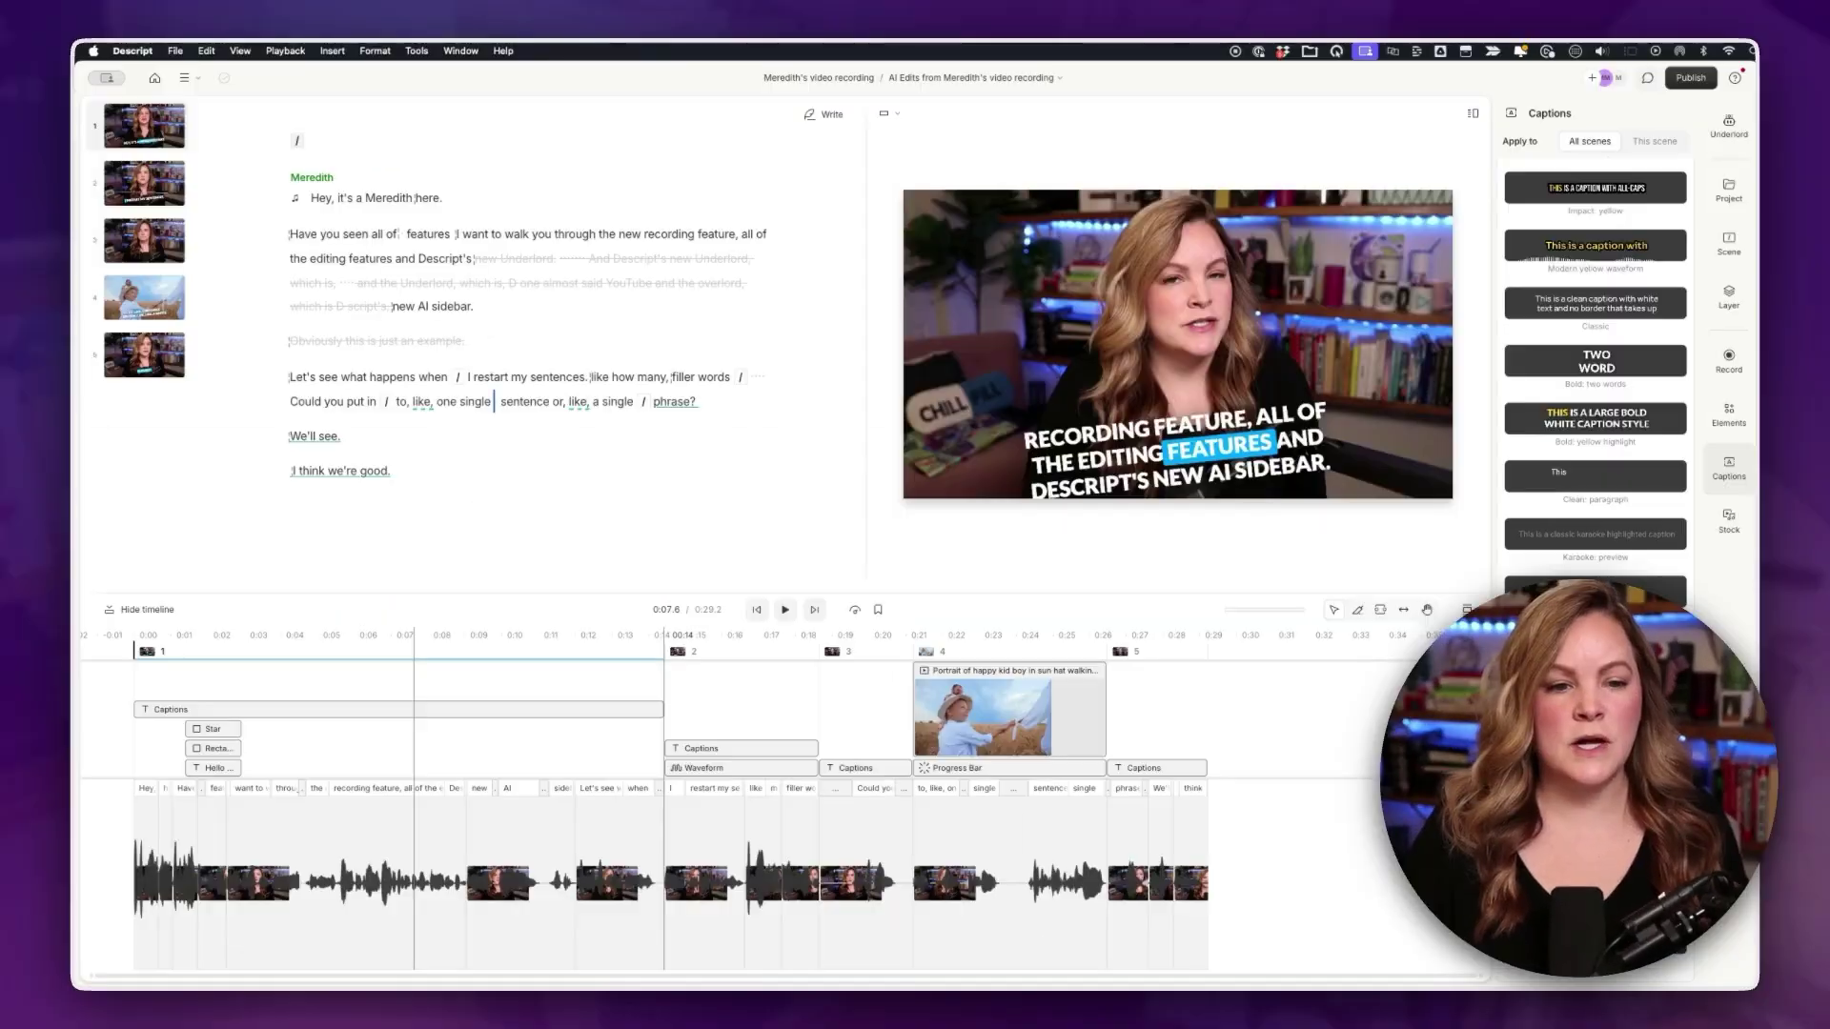
- Extend the first scene's Captions layer to the end of the video and preview the captions in the first scene
{"action": "left_click_drag", "start_coordinate": [668, 710], "coordinate": [1189, 710]}
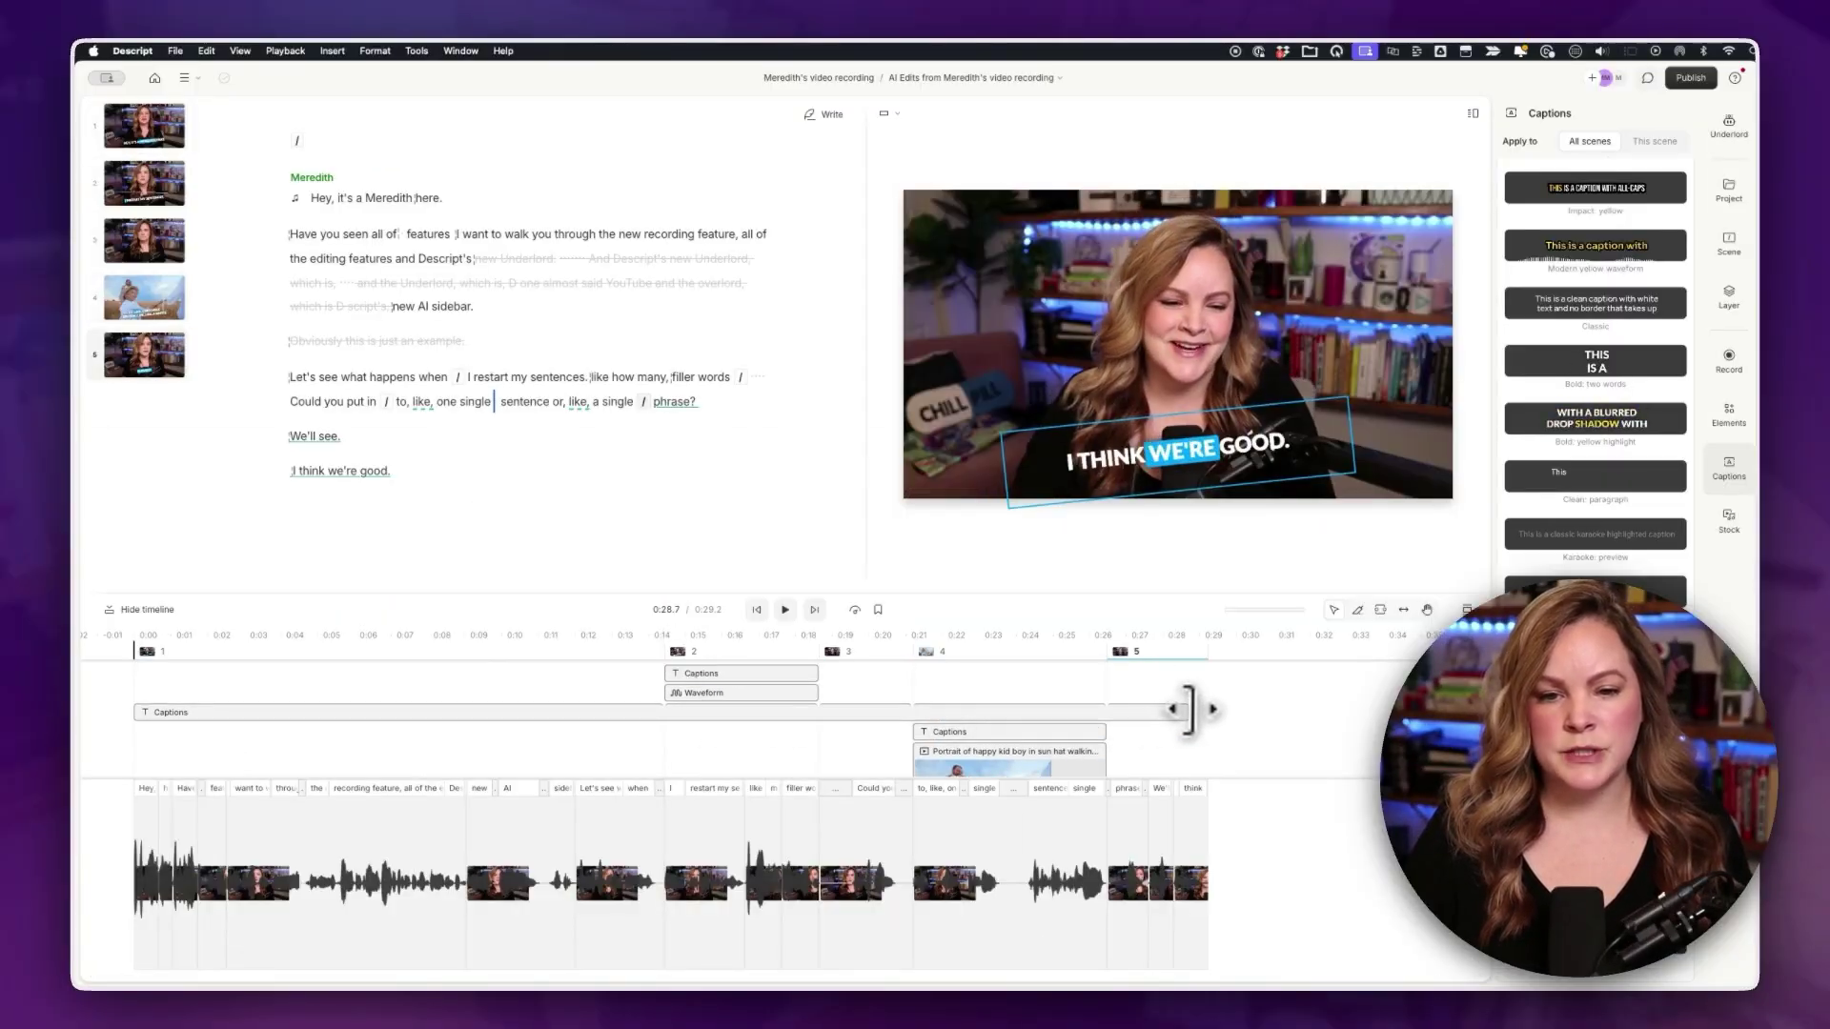
{"action": "left_click", "coordinate": [147, 712]}
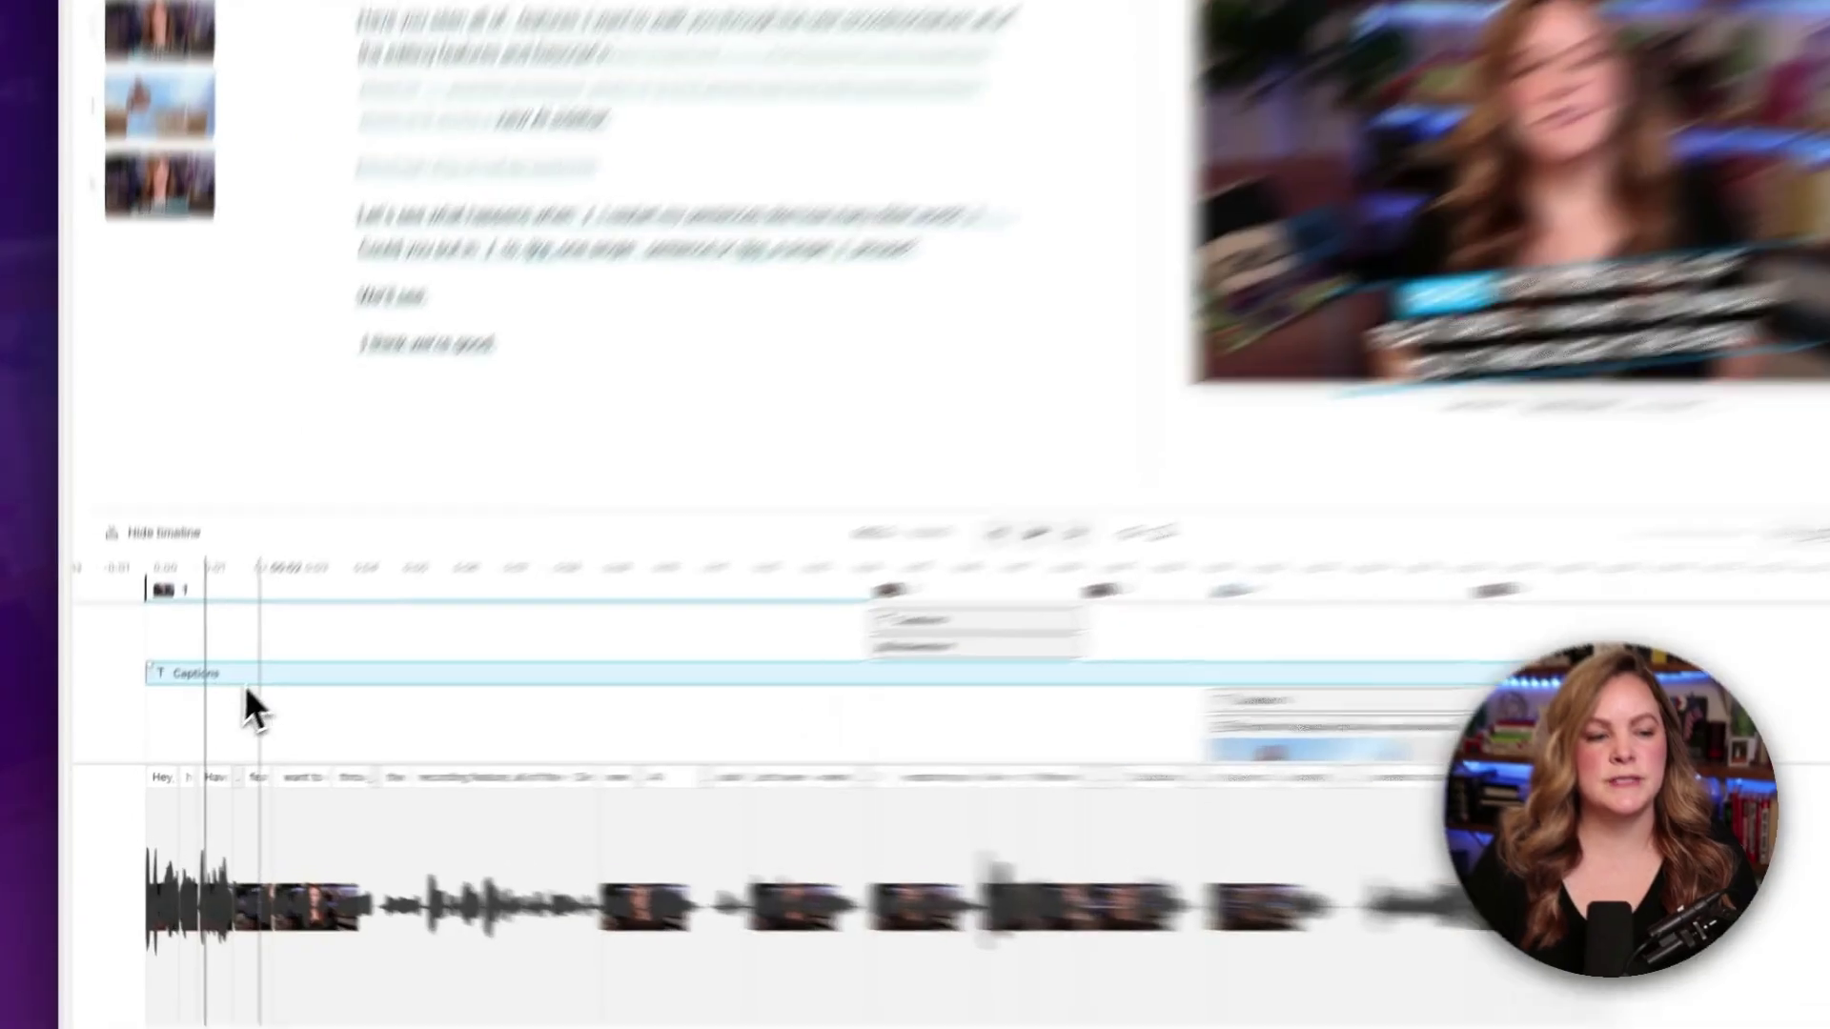
{"action": "left_click", "coordinate": [222, 720]}
{"action": "left_click", "coordinate": [443, 624]}
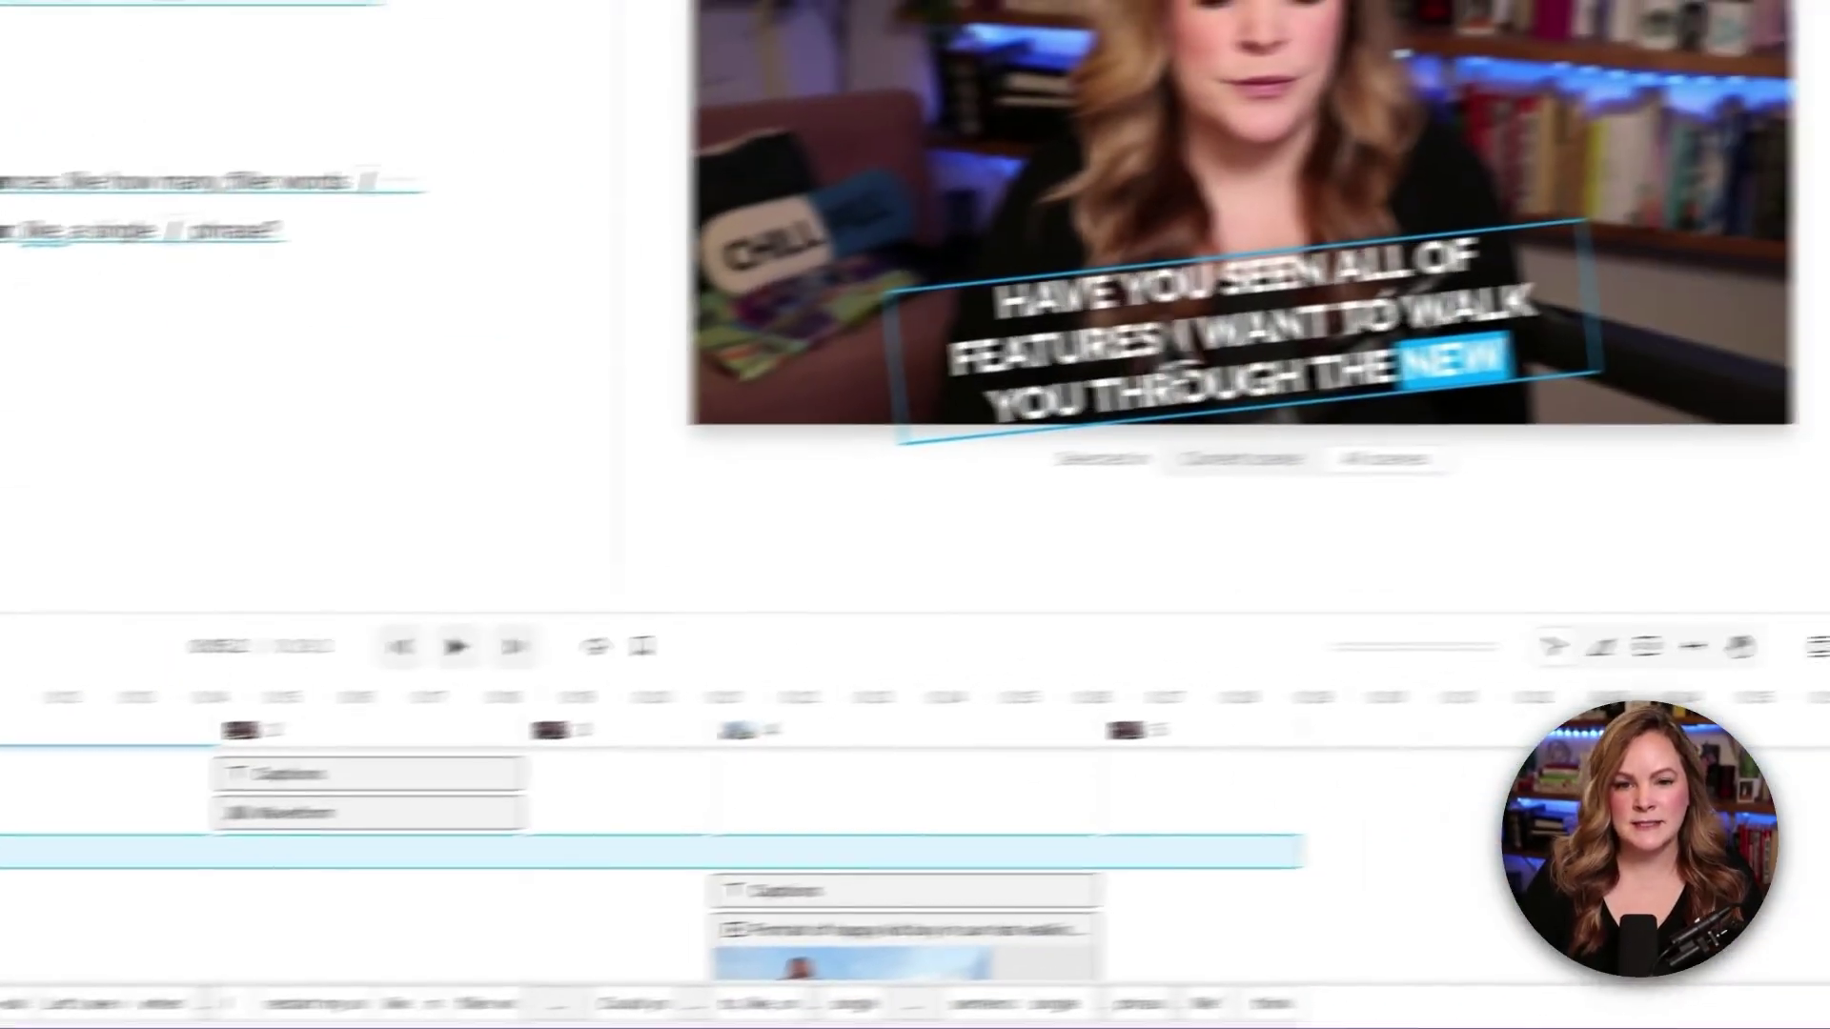
- Change the captions' blue word-highlight color to purple
{"action": "left_click", "coordinate": [1182, 367]}
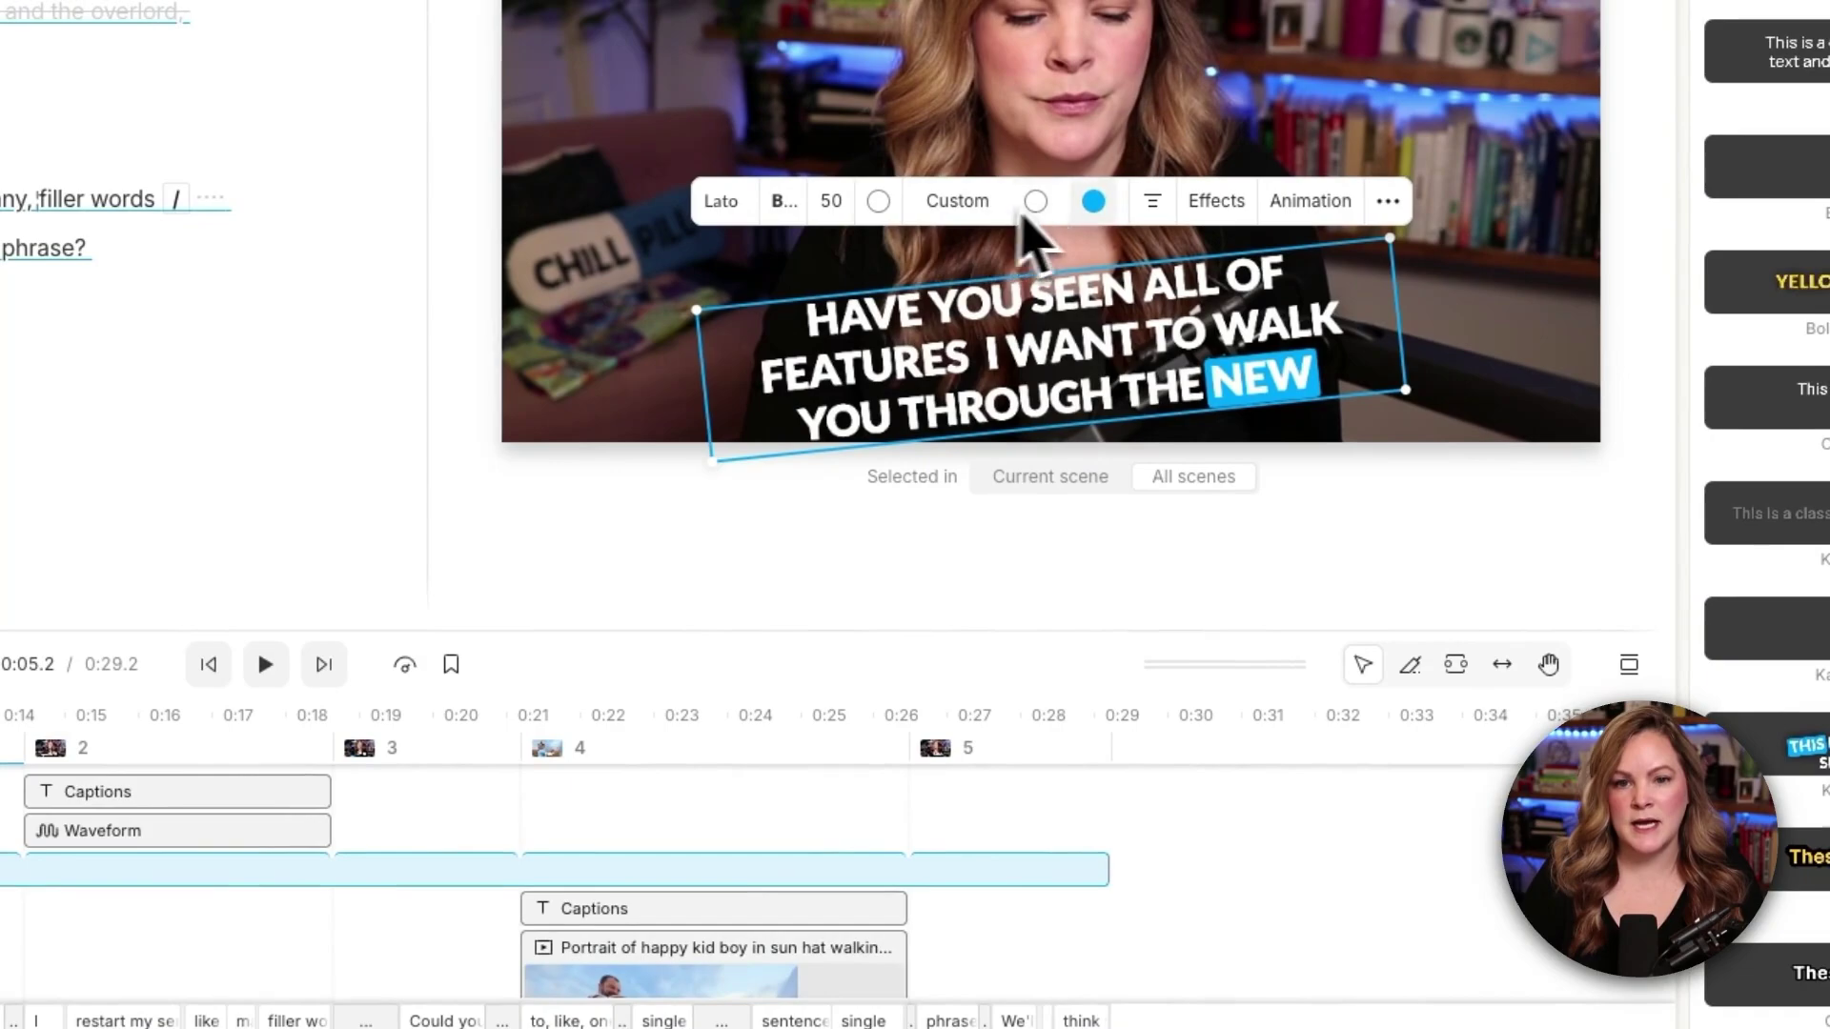
{"action": "left_click", "coordinate": [1093, 201]}
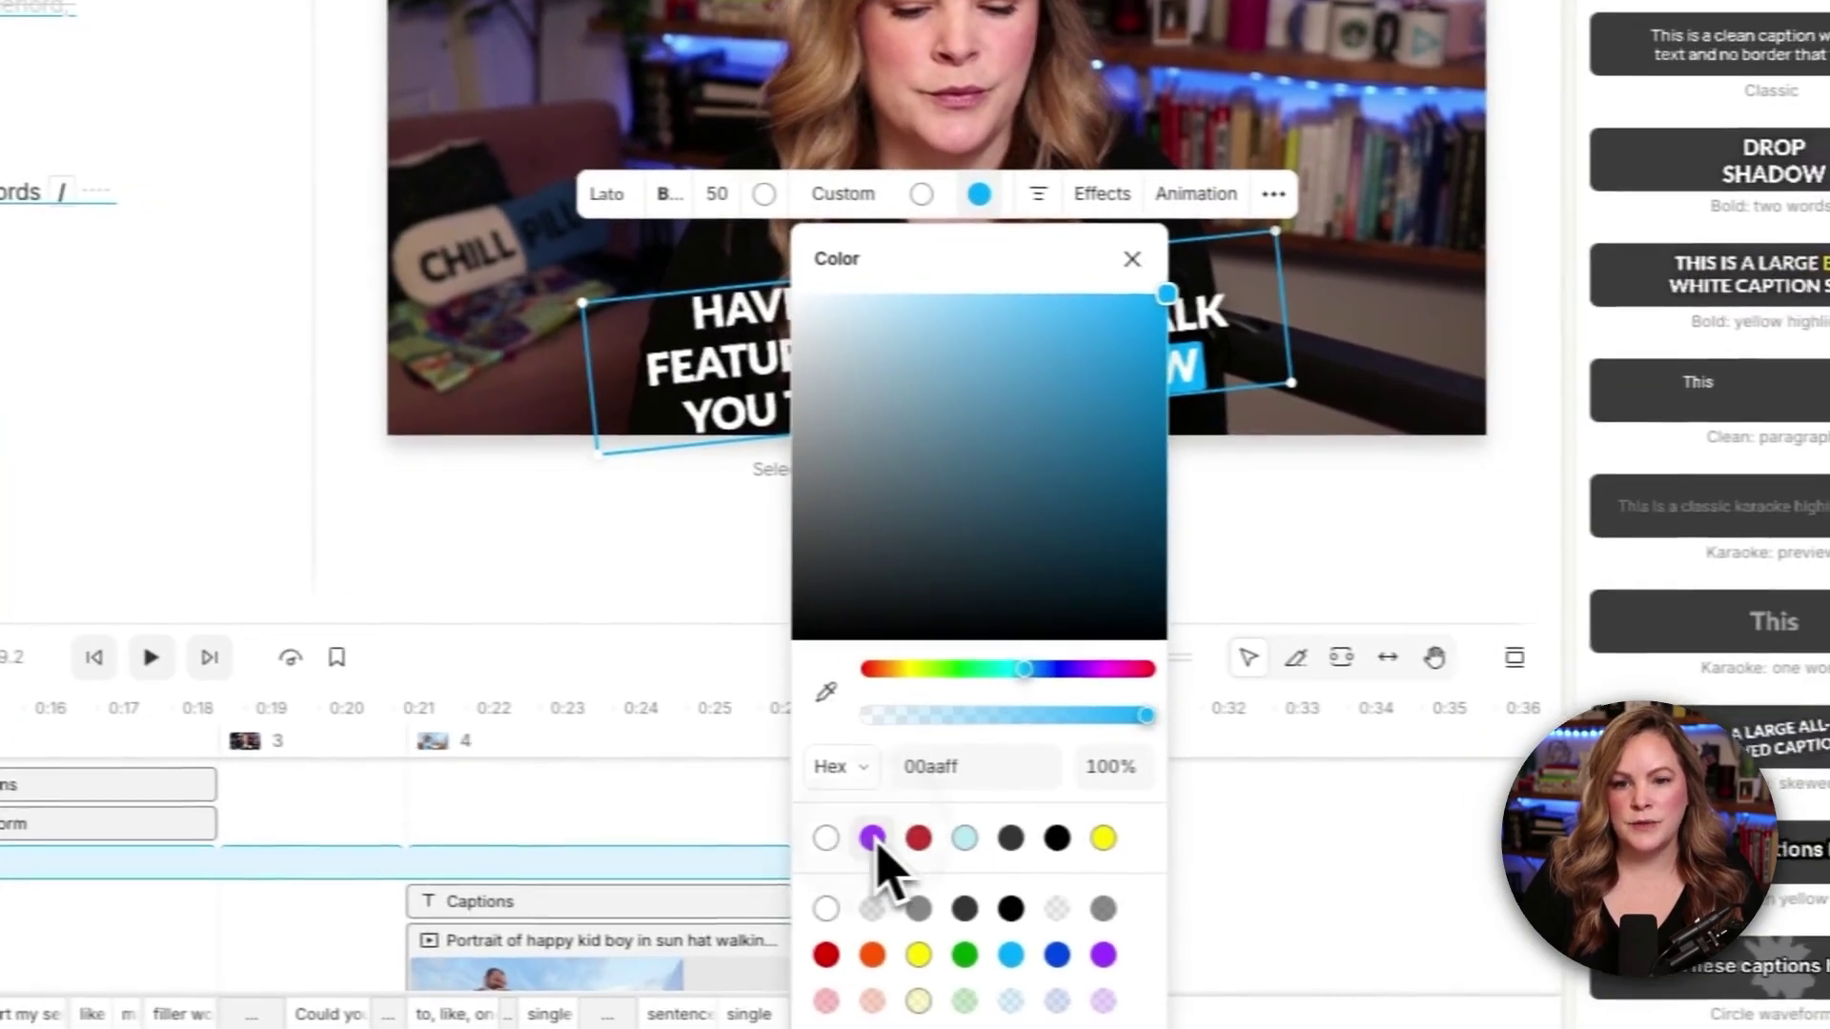
{"action": "left_click", "coordinate": [986, 844]}
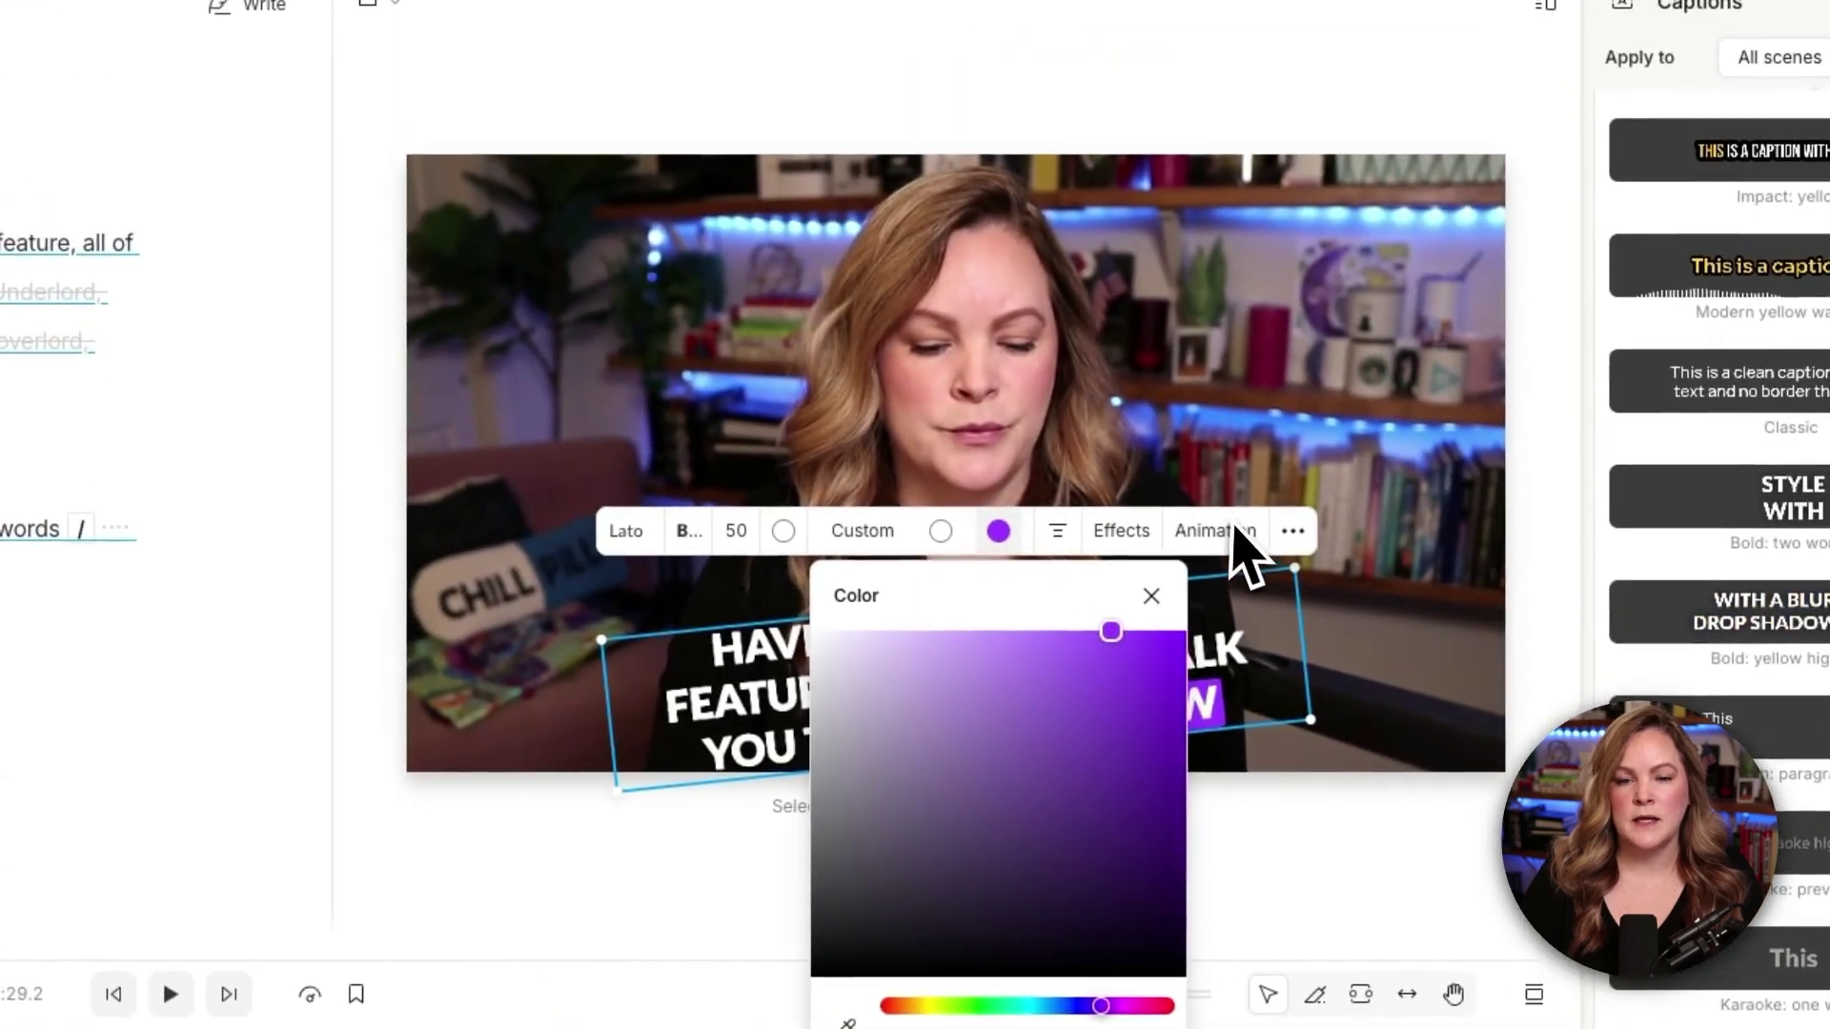
{"action": "left_click", "coordinate": [1198, 368]}
- Set the caption text size to 49, keeping the Lato font
{"action": "left_click", "coordinate": [1217, 541]}
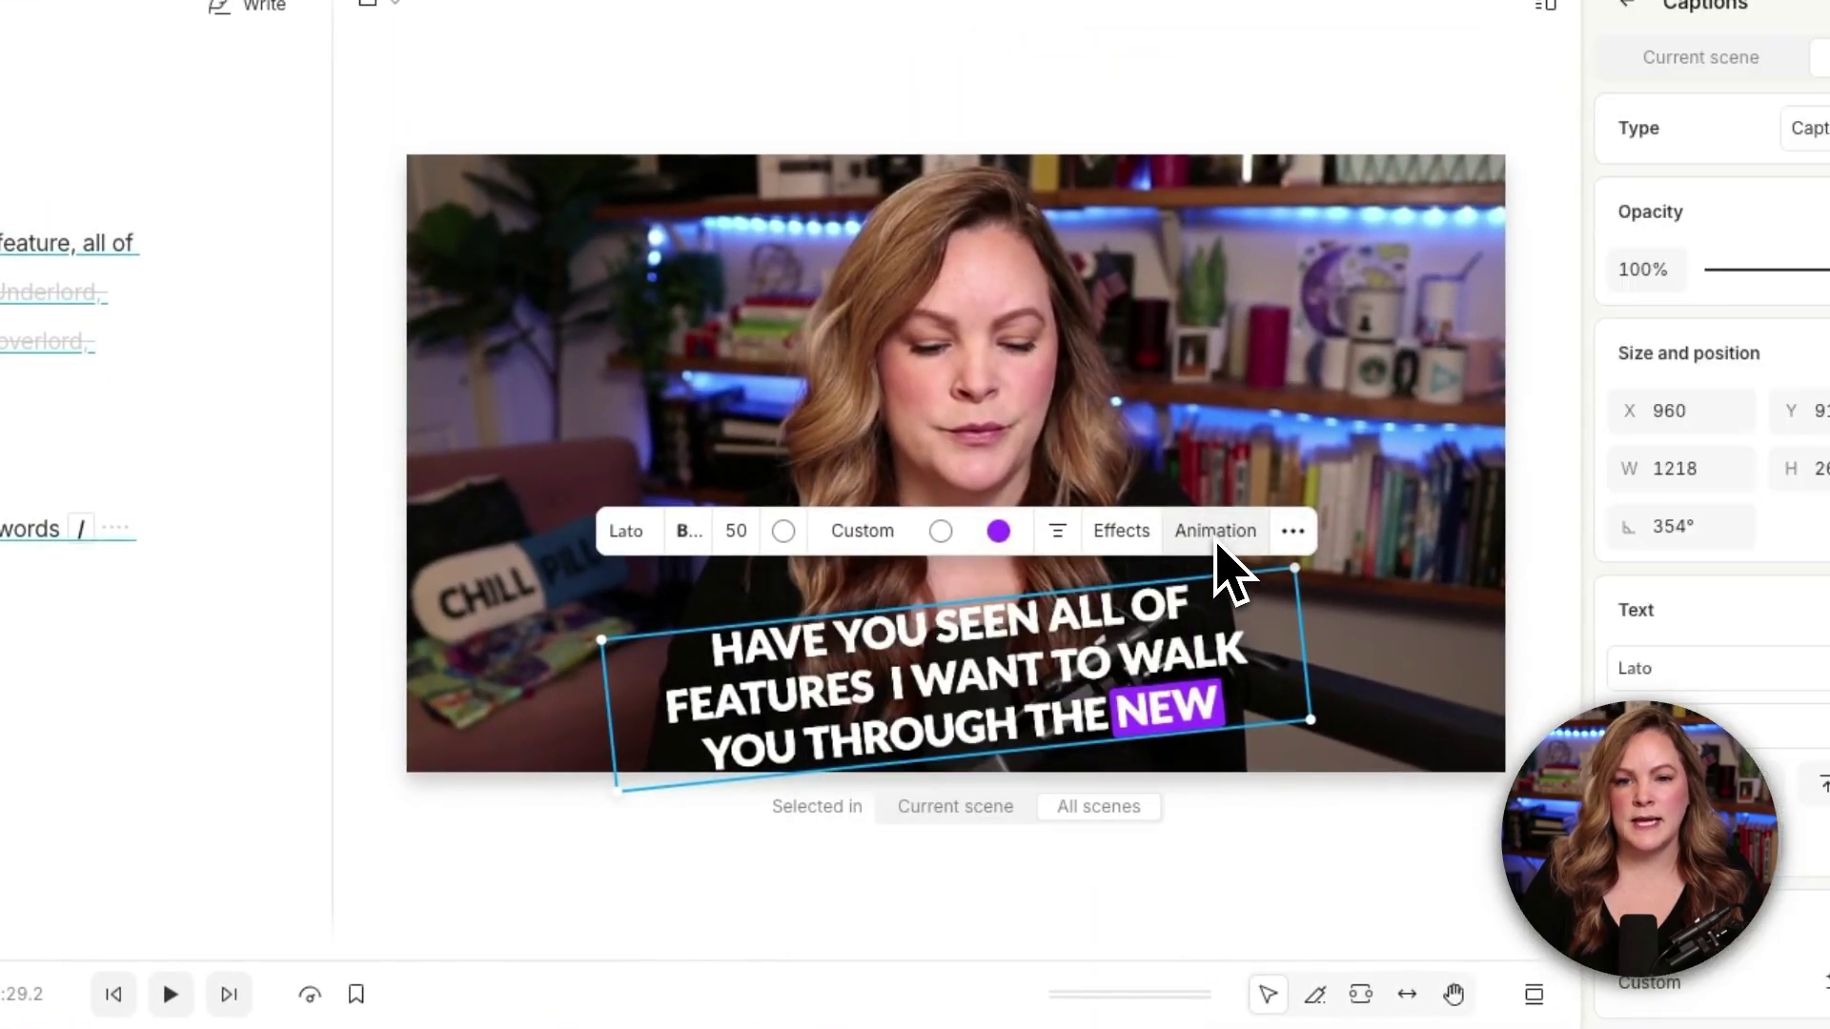
{"action": "left_click", "coordinate": [636, 531]}
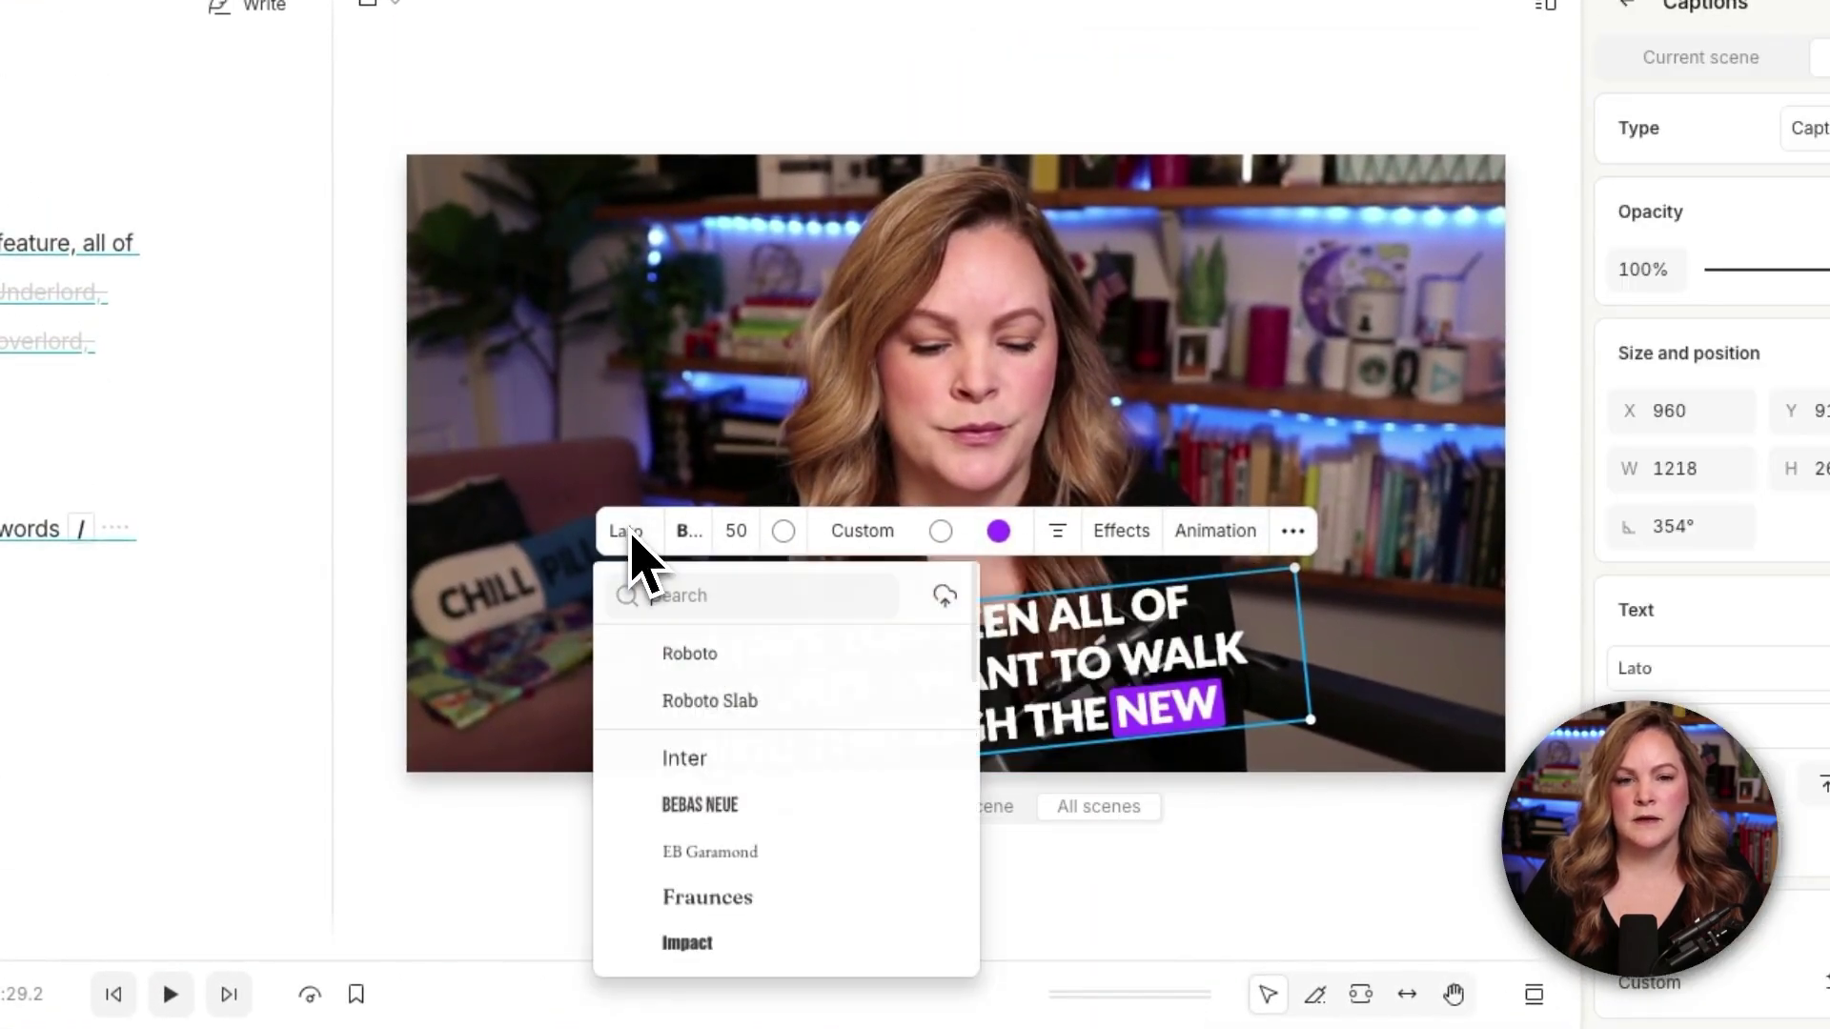
{"action": "left_click", "coordinate": [734, 531]}
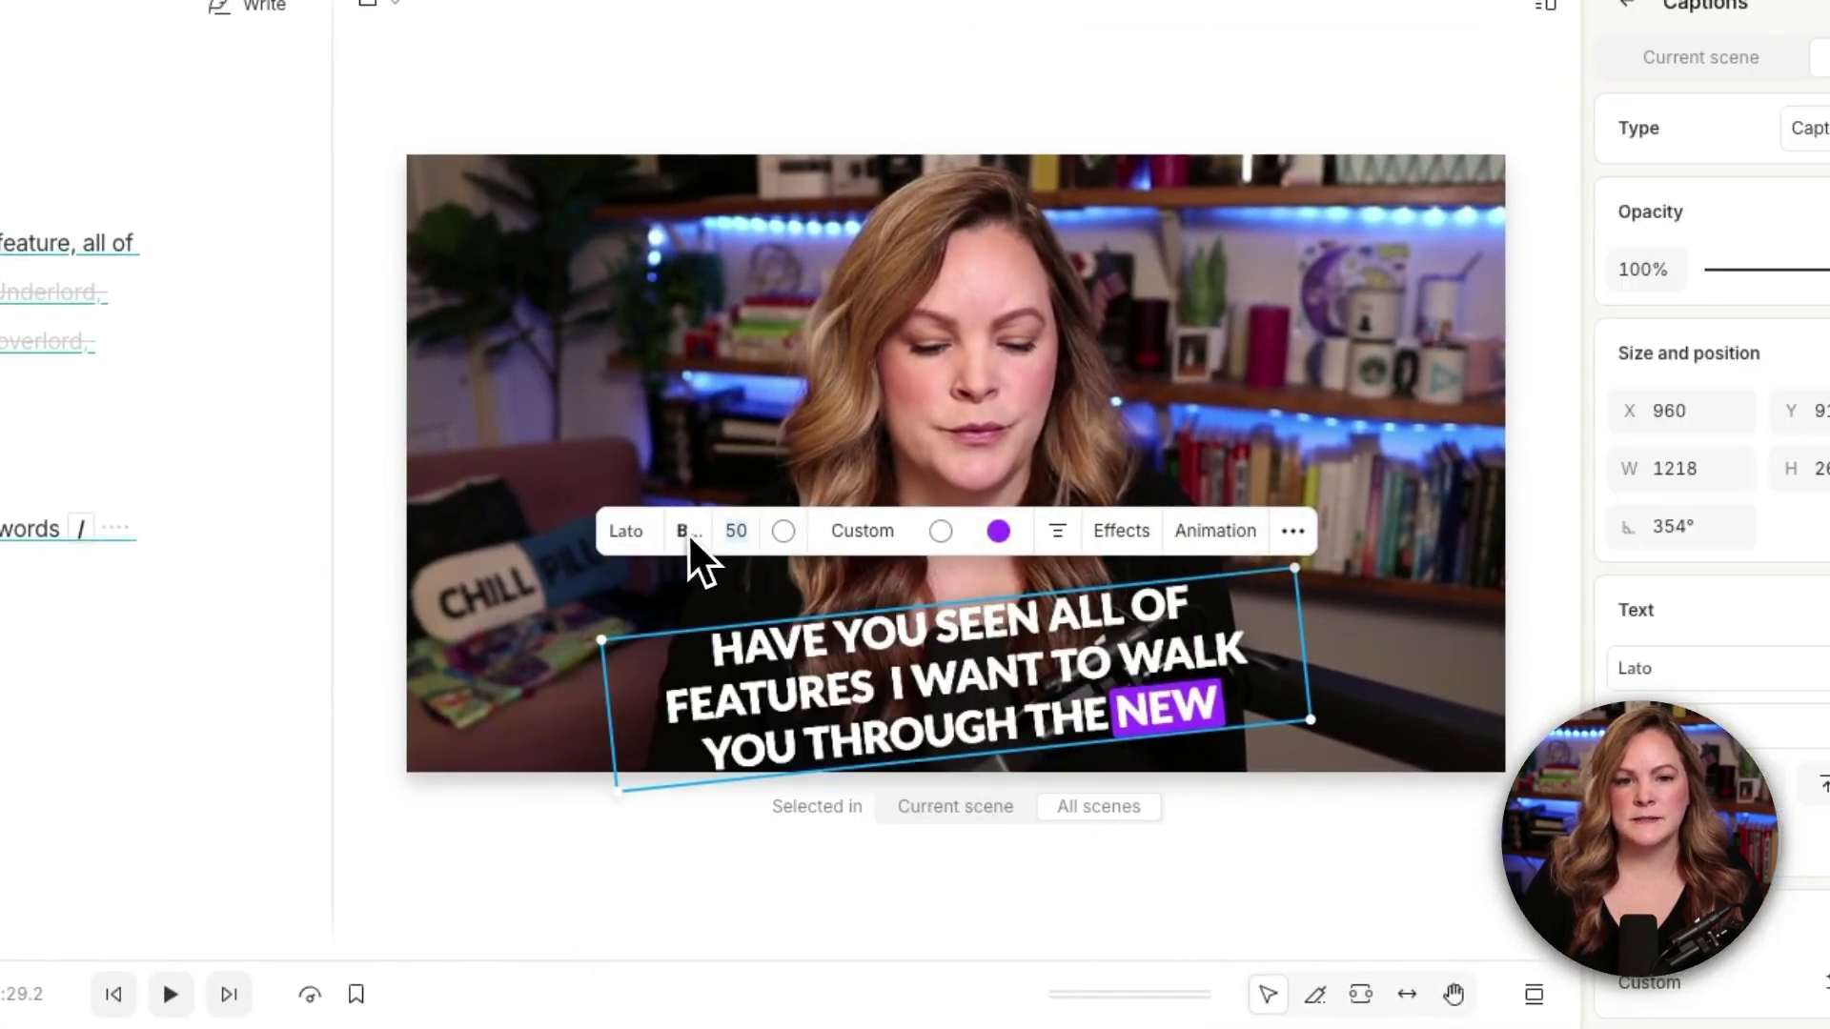
{"action": "type", "text": "49"}
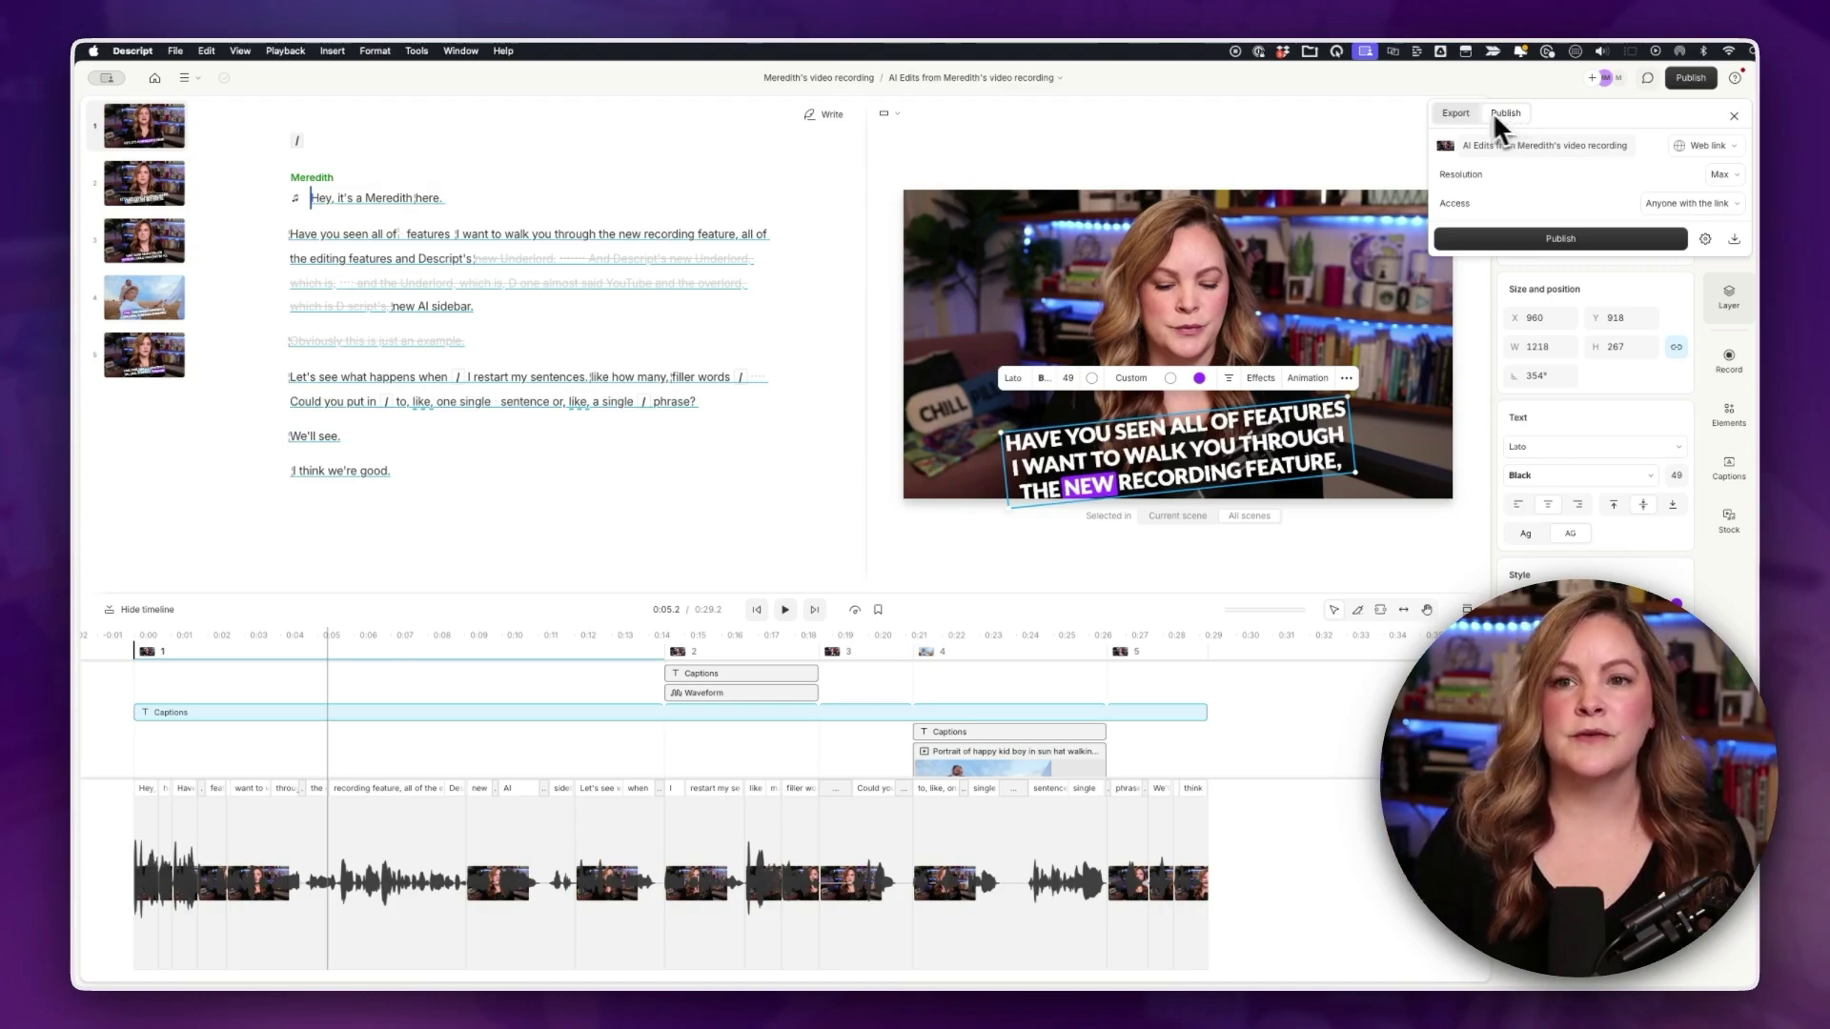
- Export the current composition as a video at Max resolution and High quality, reviewing the audio settings before saving the file
{"action": "left_click", "coordinate": [1456, 115]}
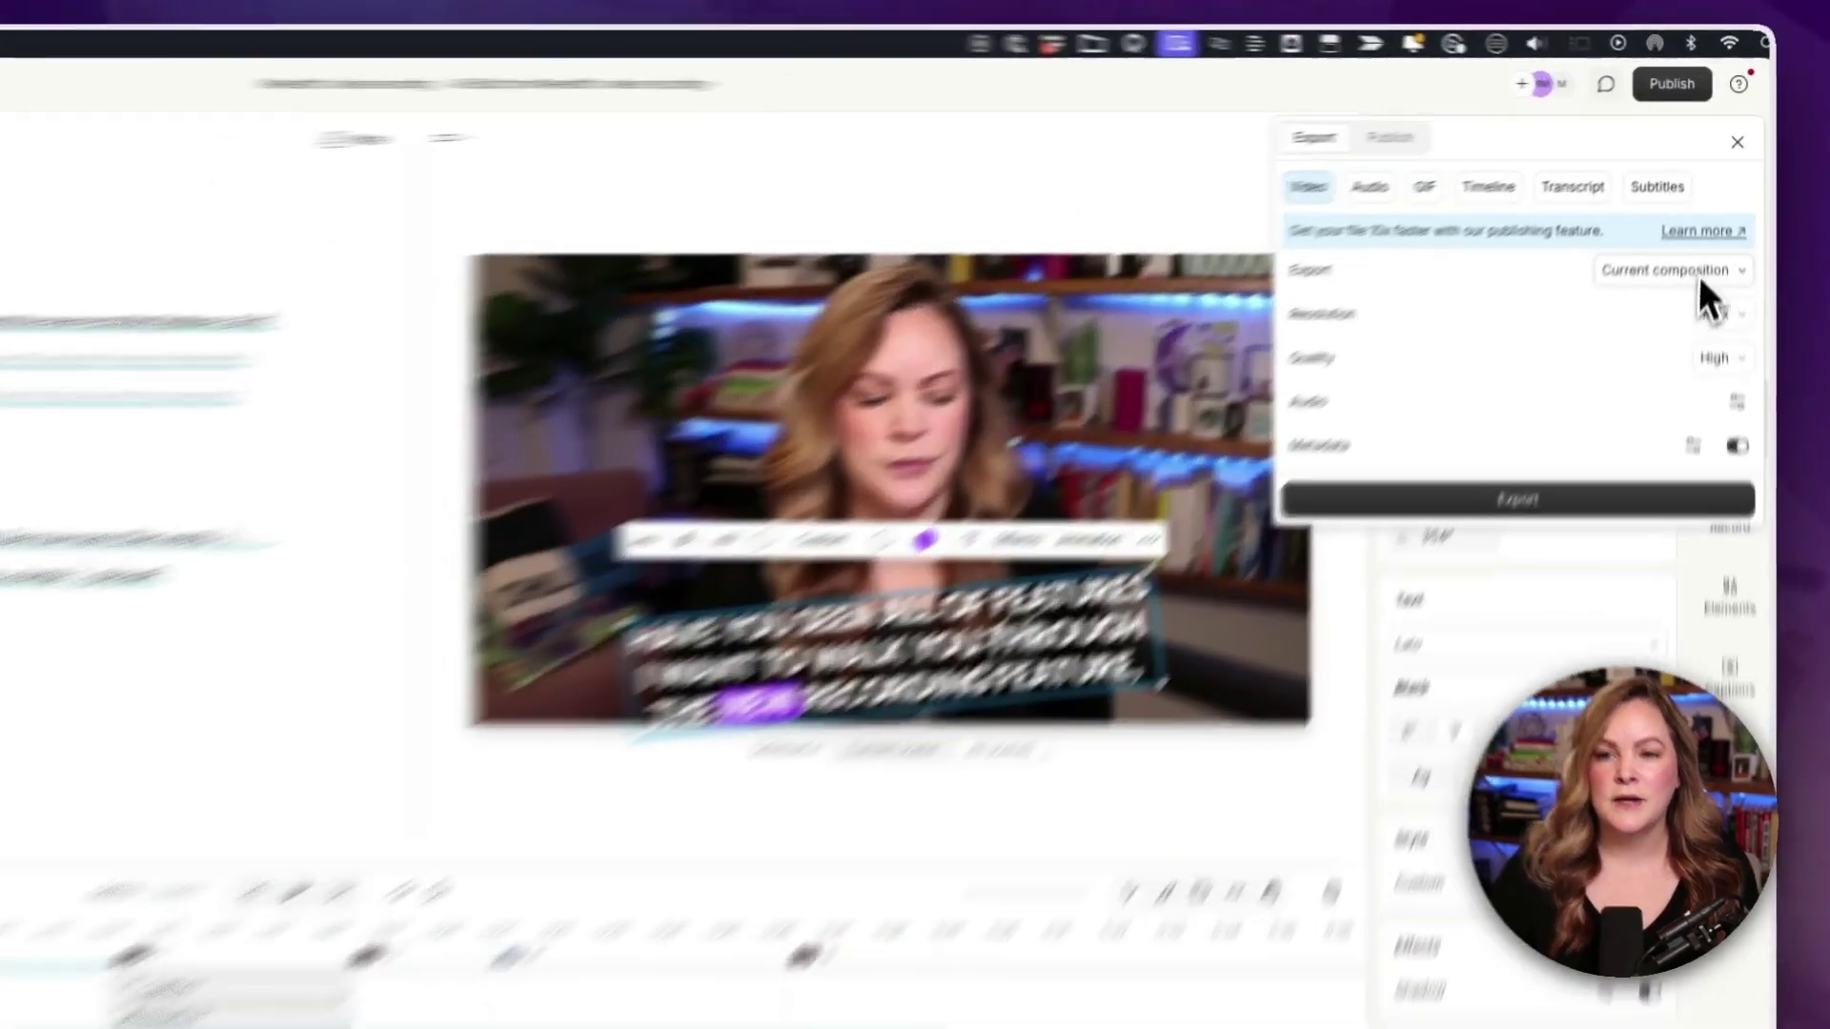
{"action": "left_click", "coordinate": [1682, 202]}
{"action": "left_click", "coordinate": [1716, 212]}
{"action": "left_click", "coordinate": [1736, 402]}
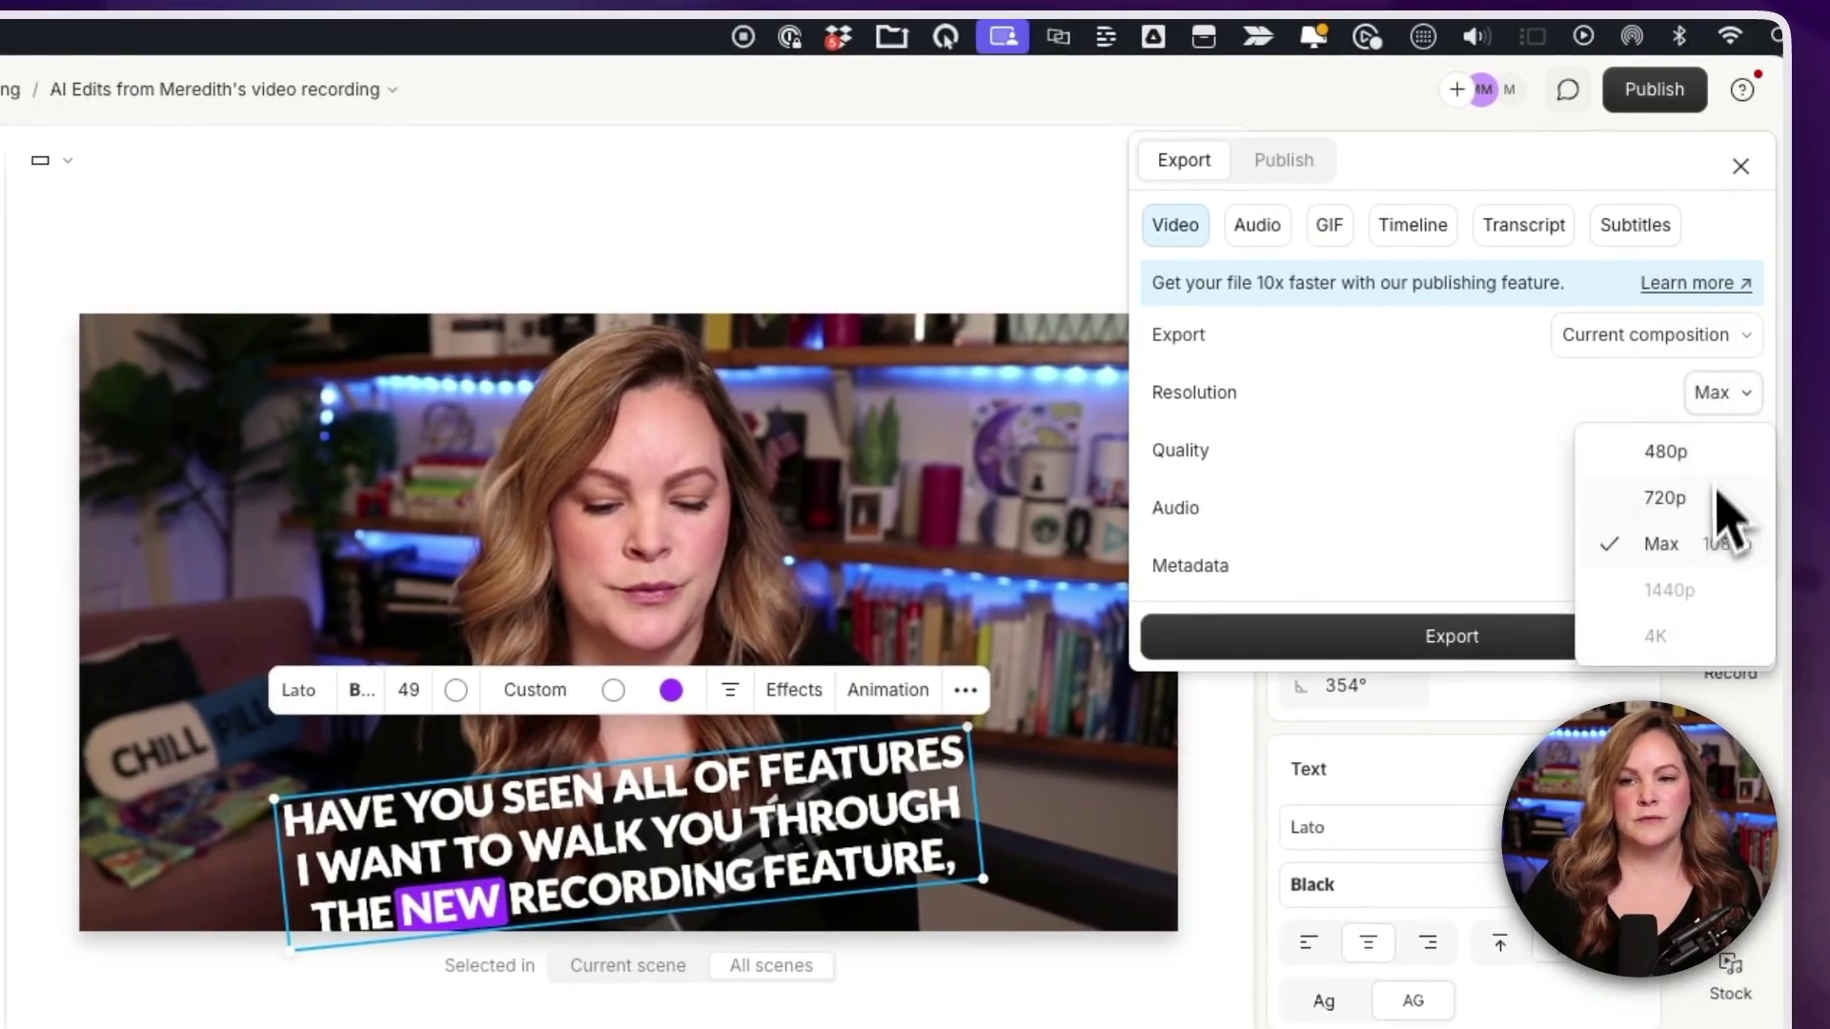
{"action": "left_click", "coordinate": [1620, 408]}
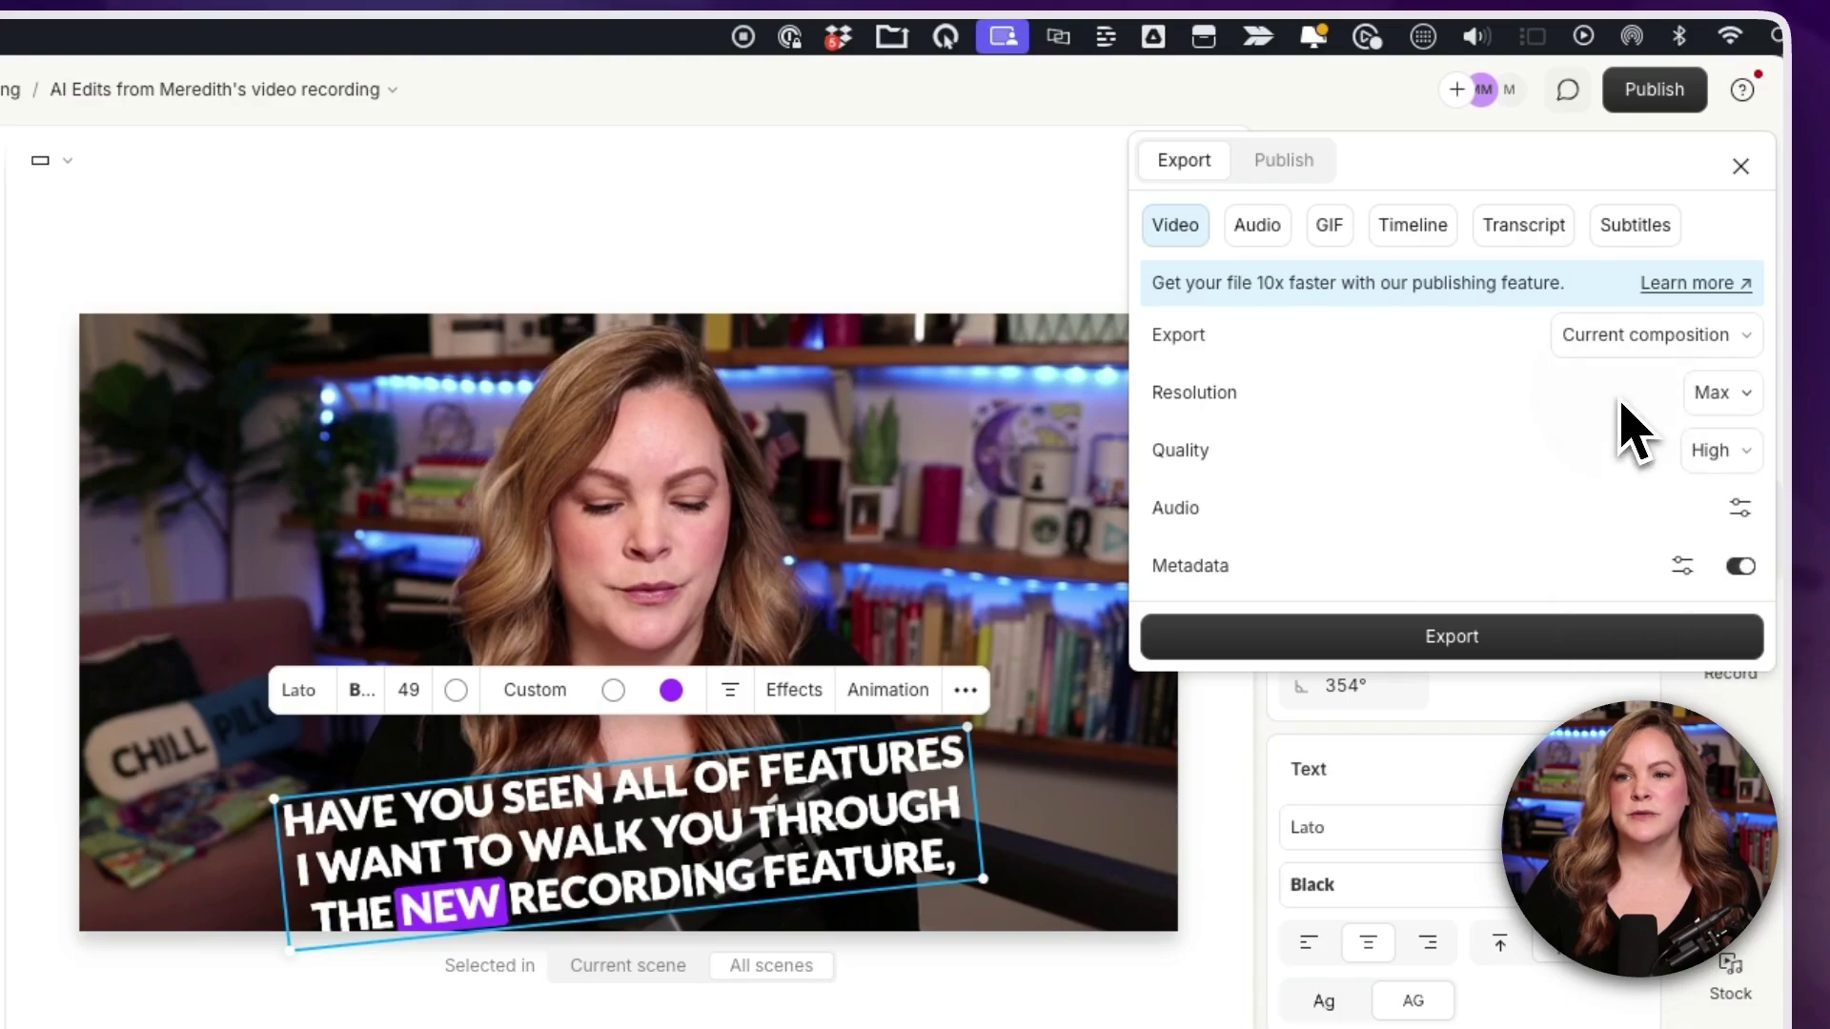
{"action": "left_click", "coordinate": [1737, 505]}
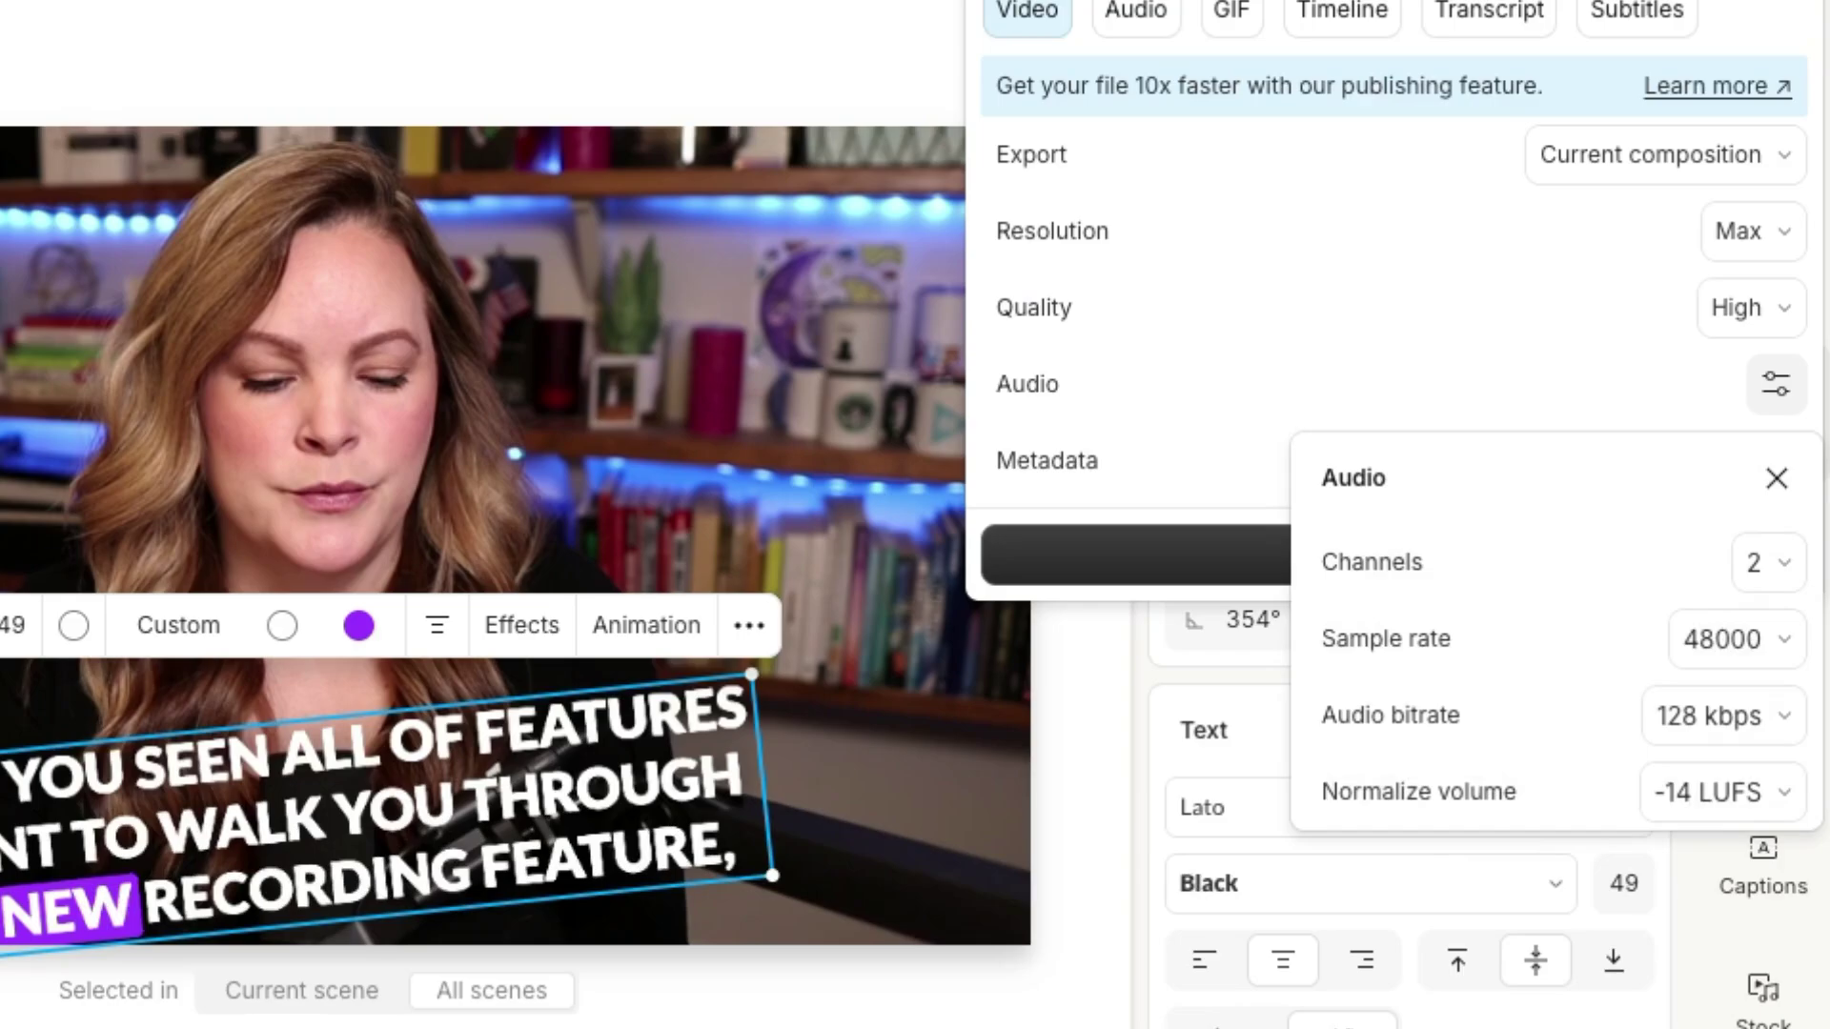
{"action": "key", "text": "Escape"}
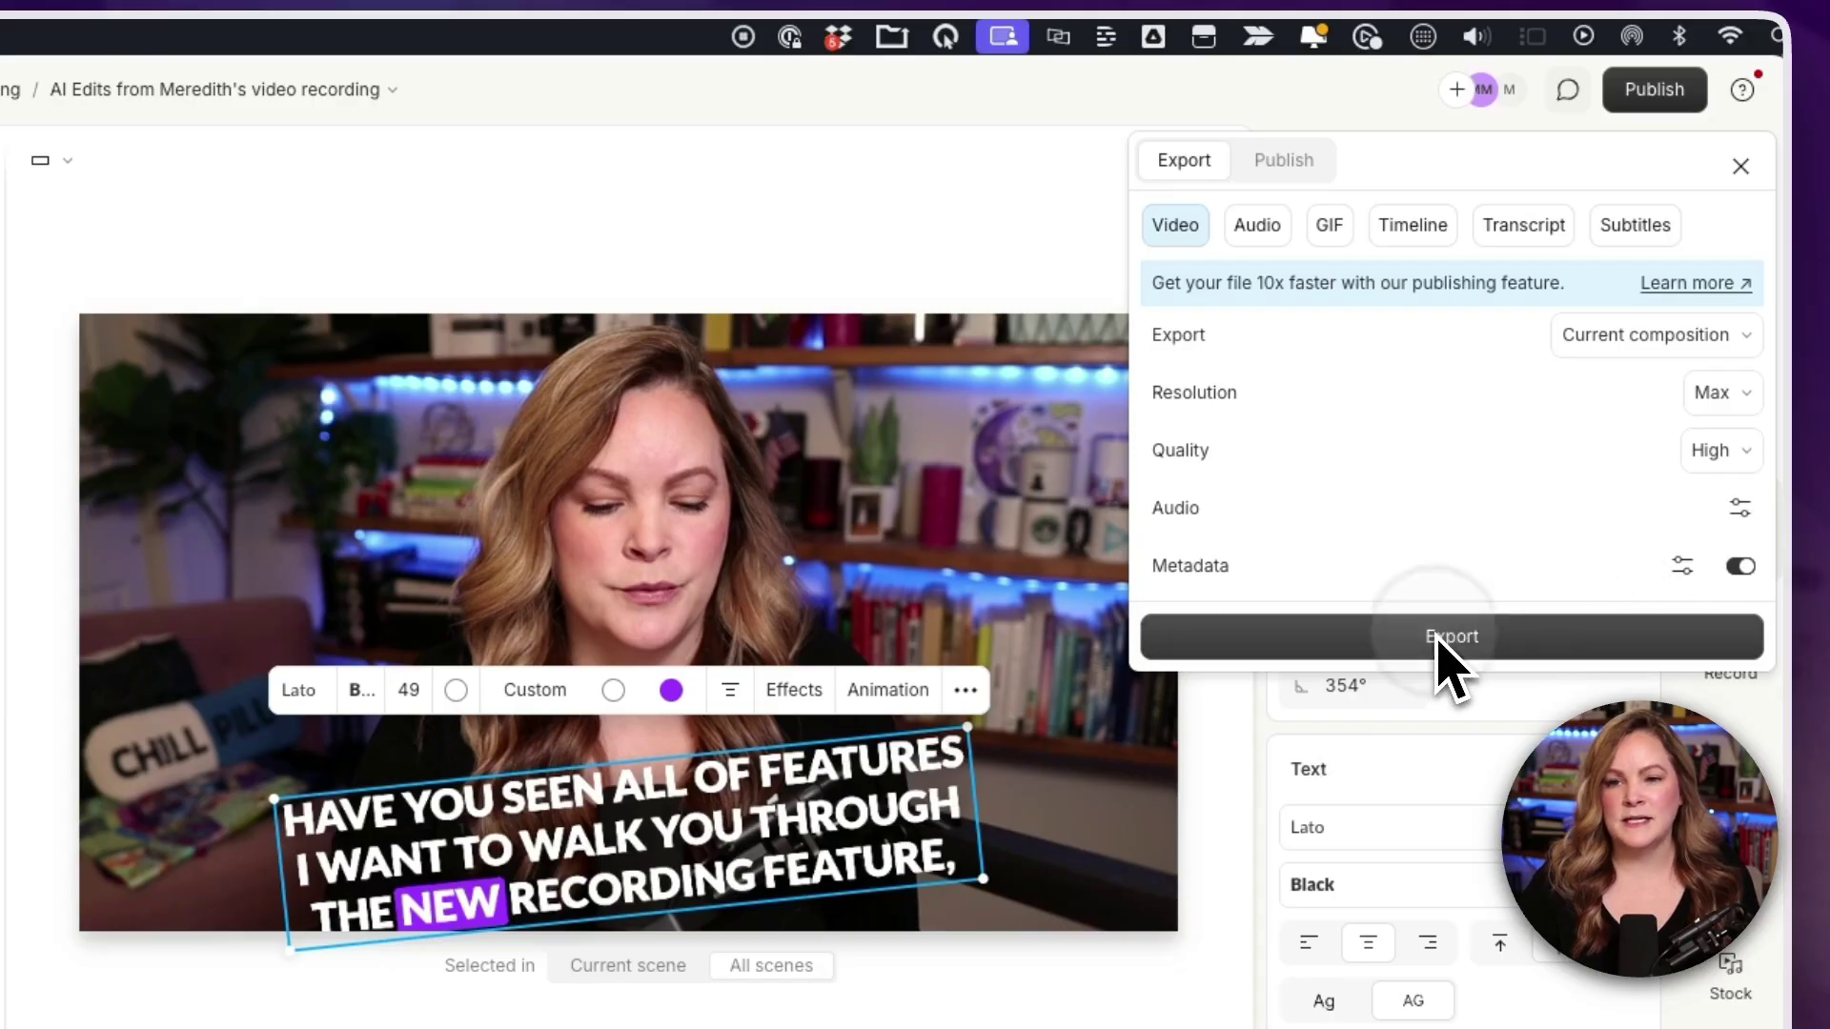
{"action": "left_click", "coordinate": [1439, 641]}
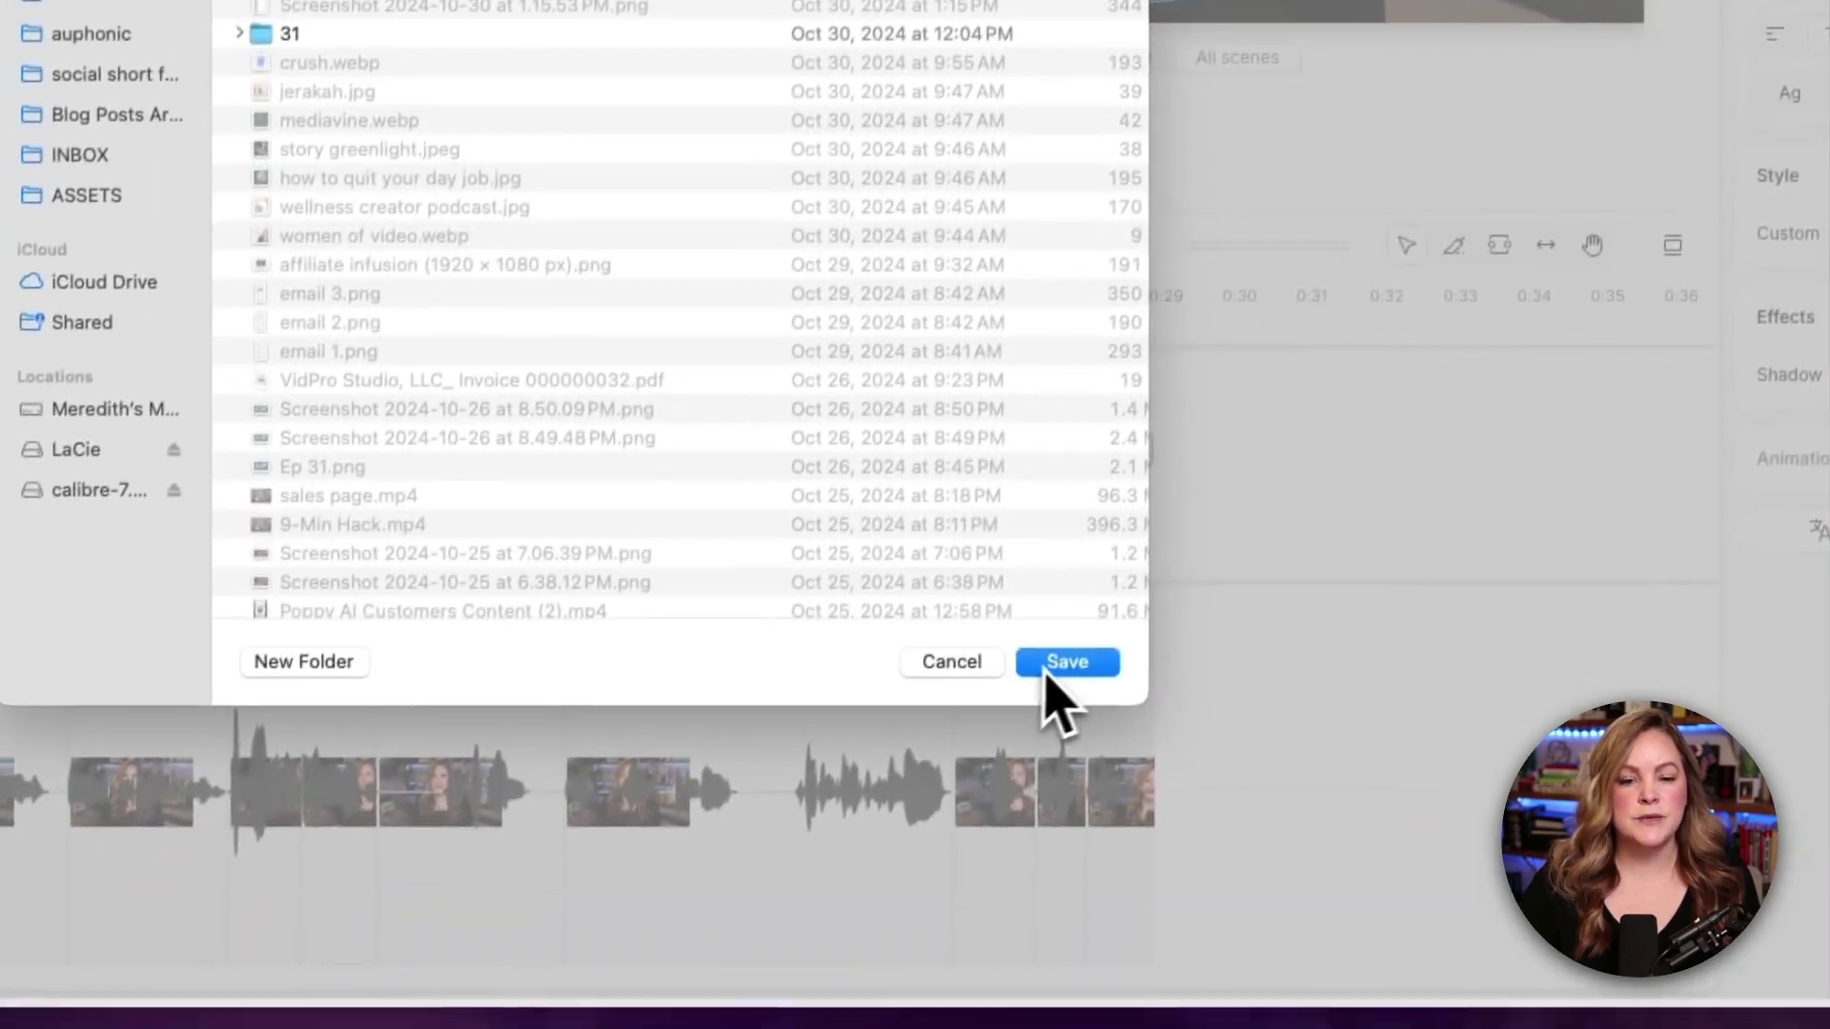
{"action": "left_click", "coordinate": [1019, 818]}
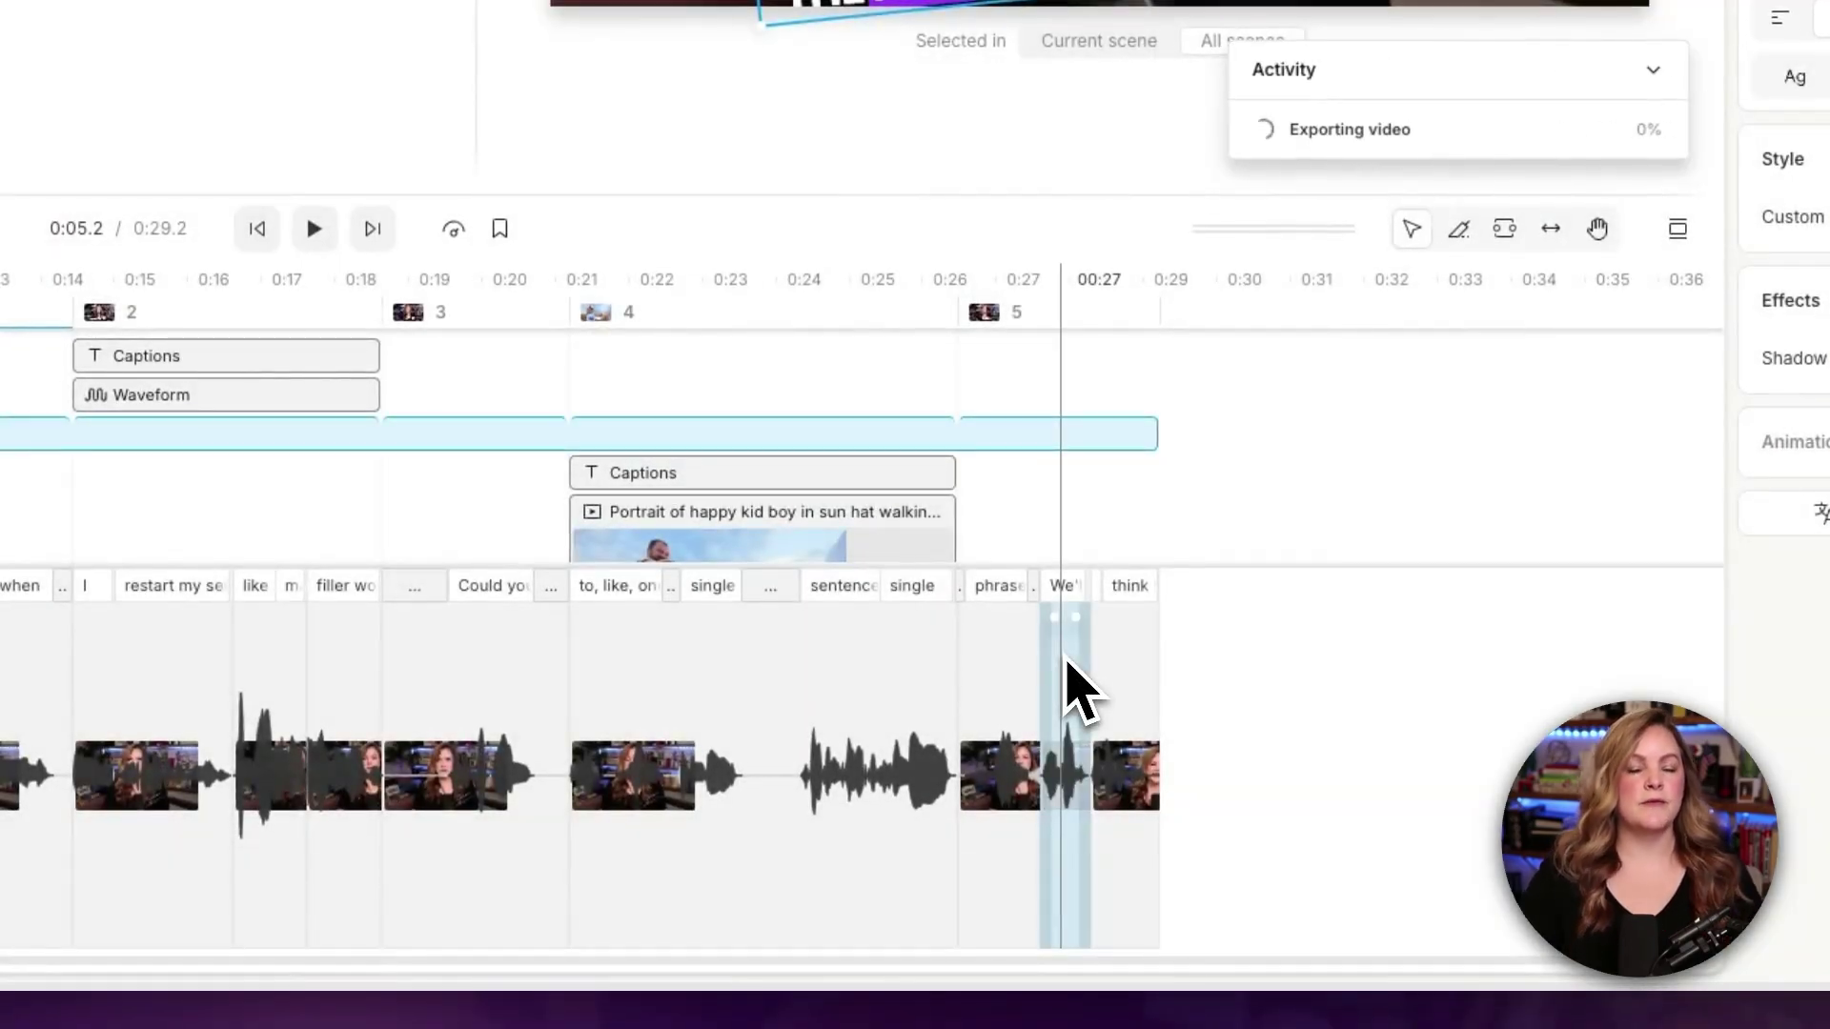